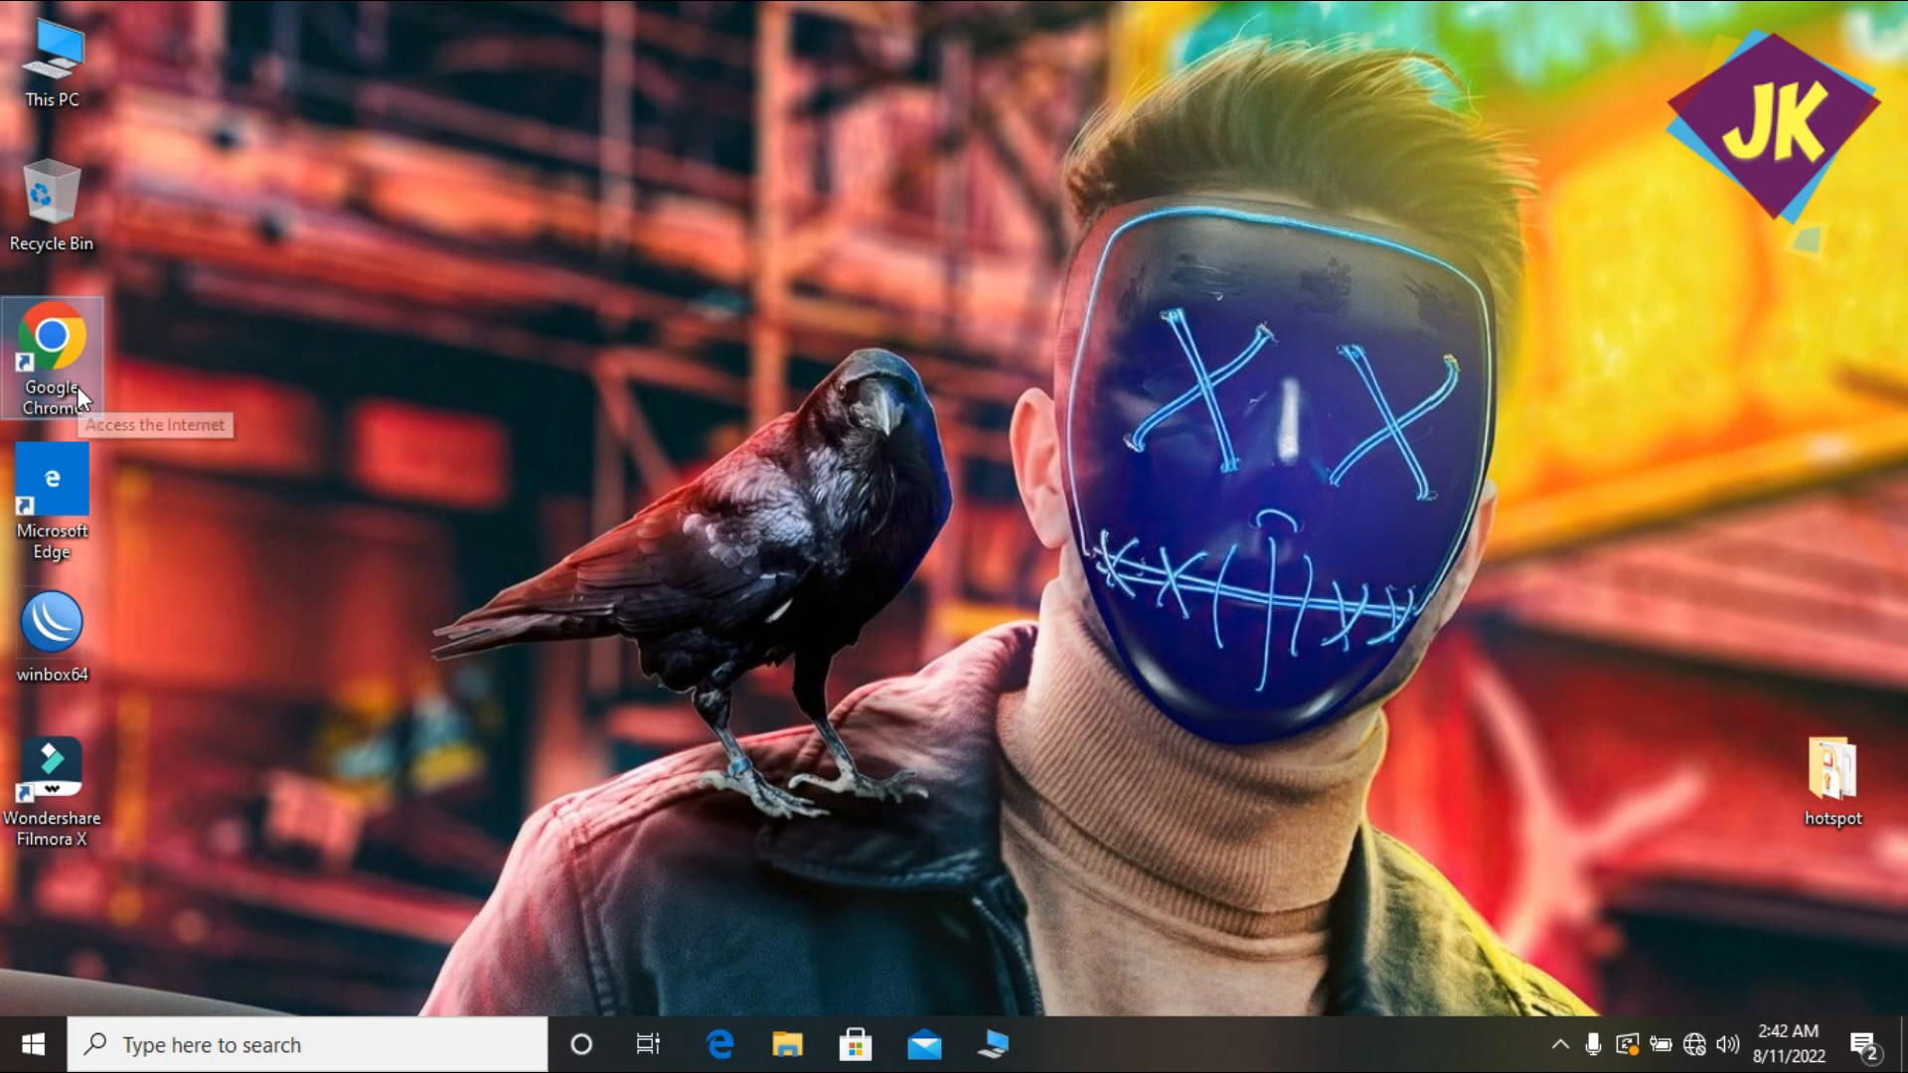
Launch Google Chrome from its desktop shortcut and reveal the hidden tray icons.
{"action": "double_click", "coordinate": [82, 398]}
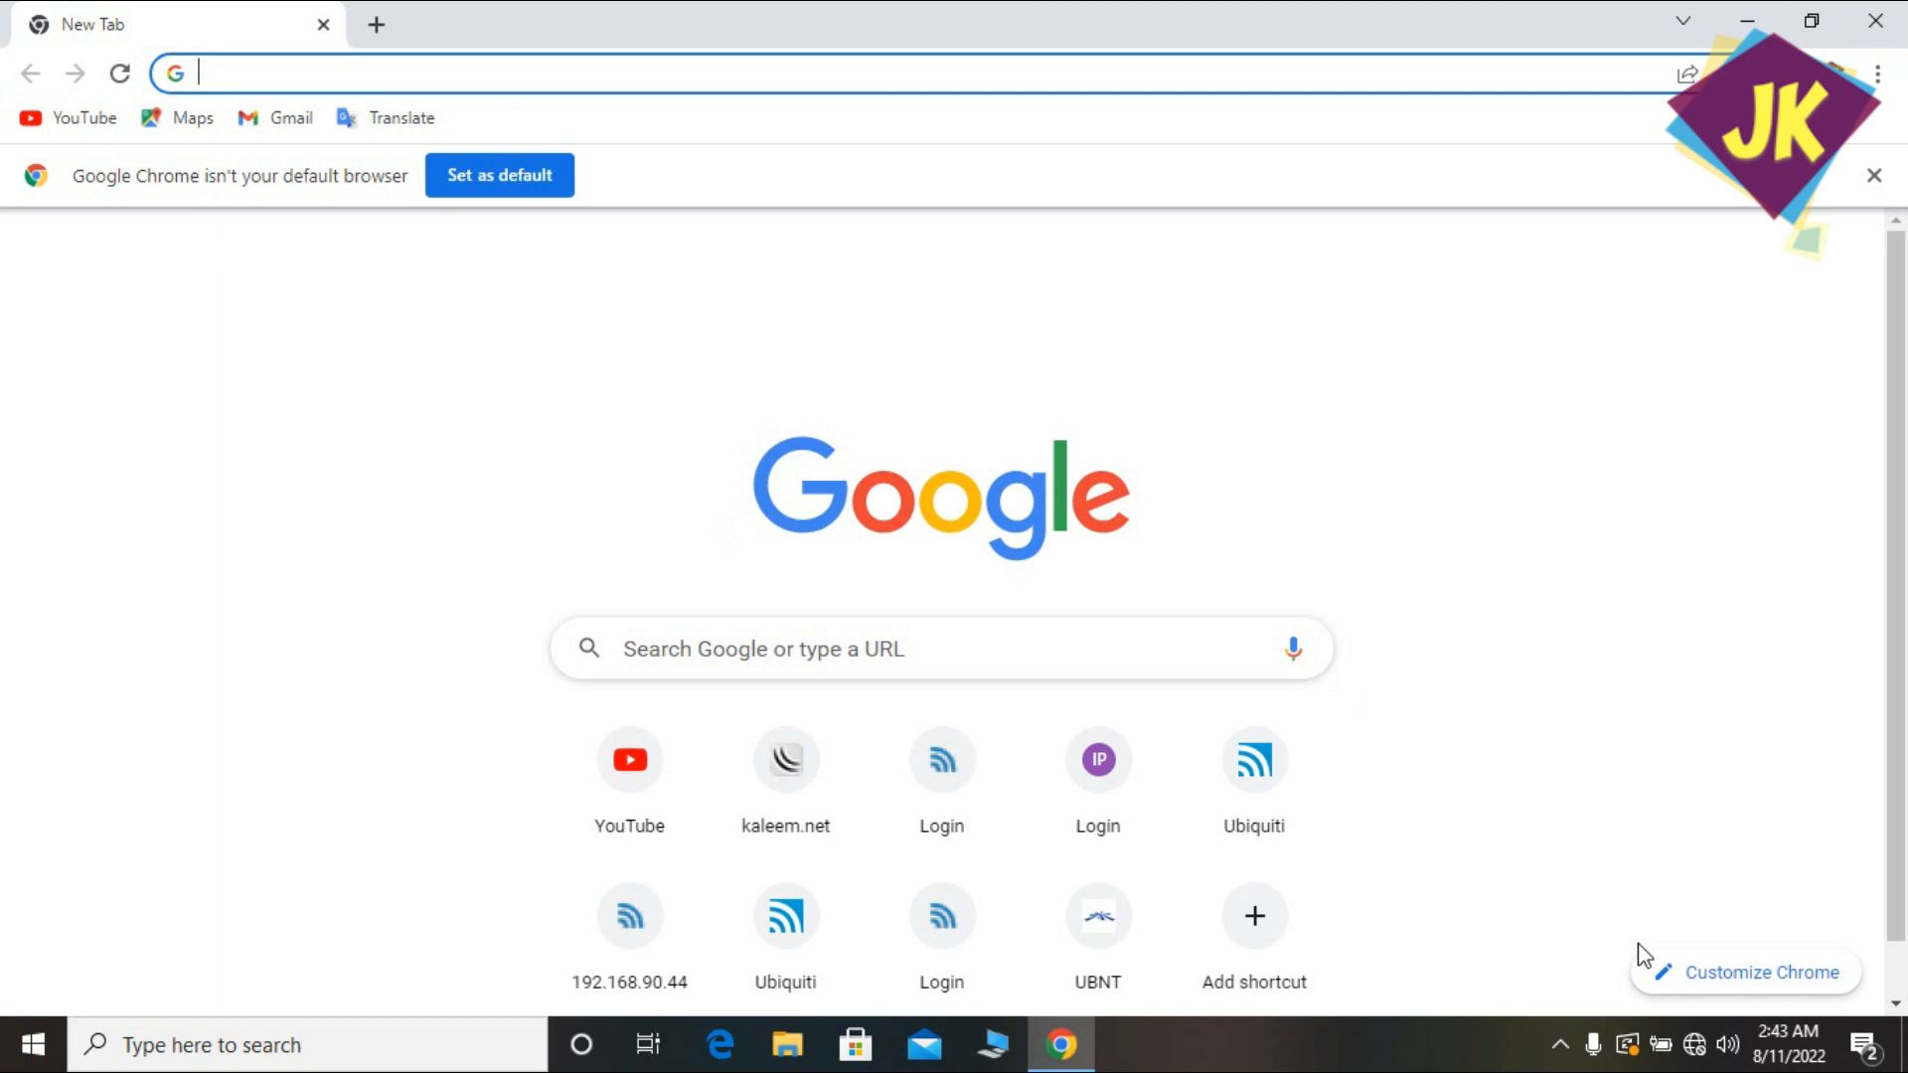
{"action": "left_click", "coordinate": [1559, 1045]}
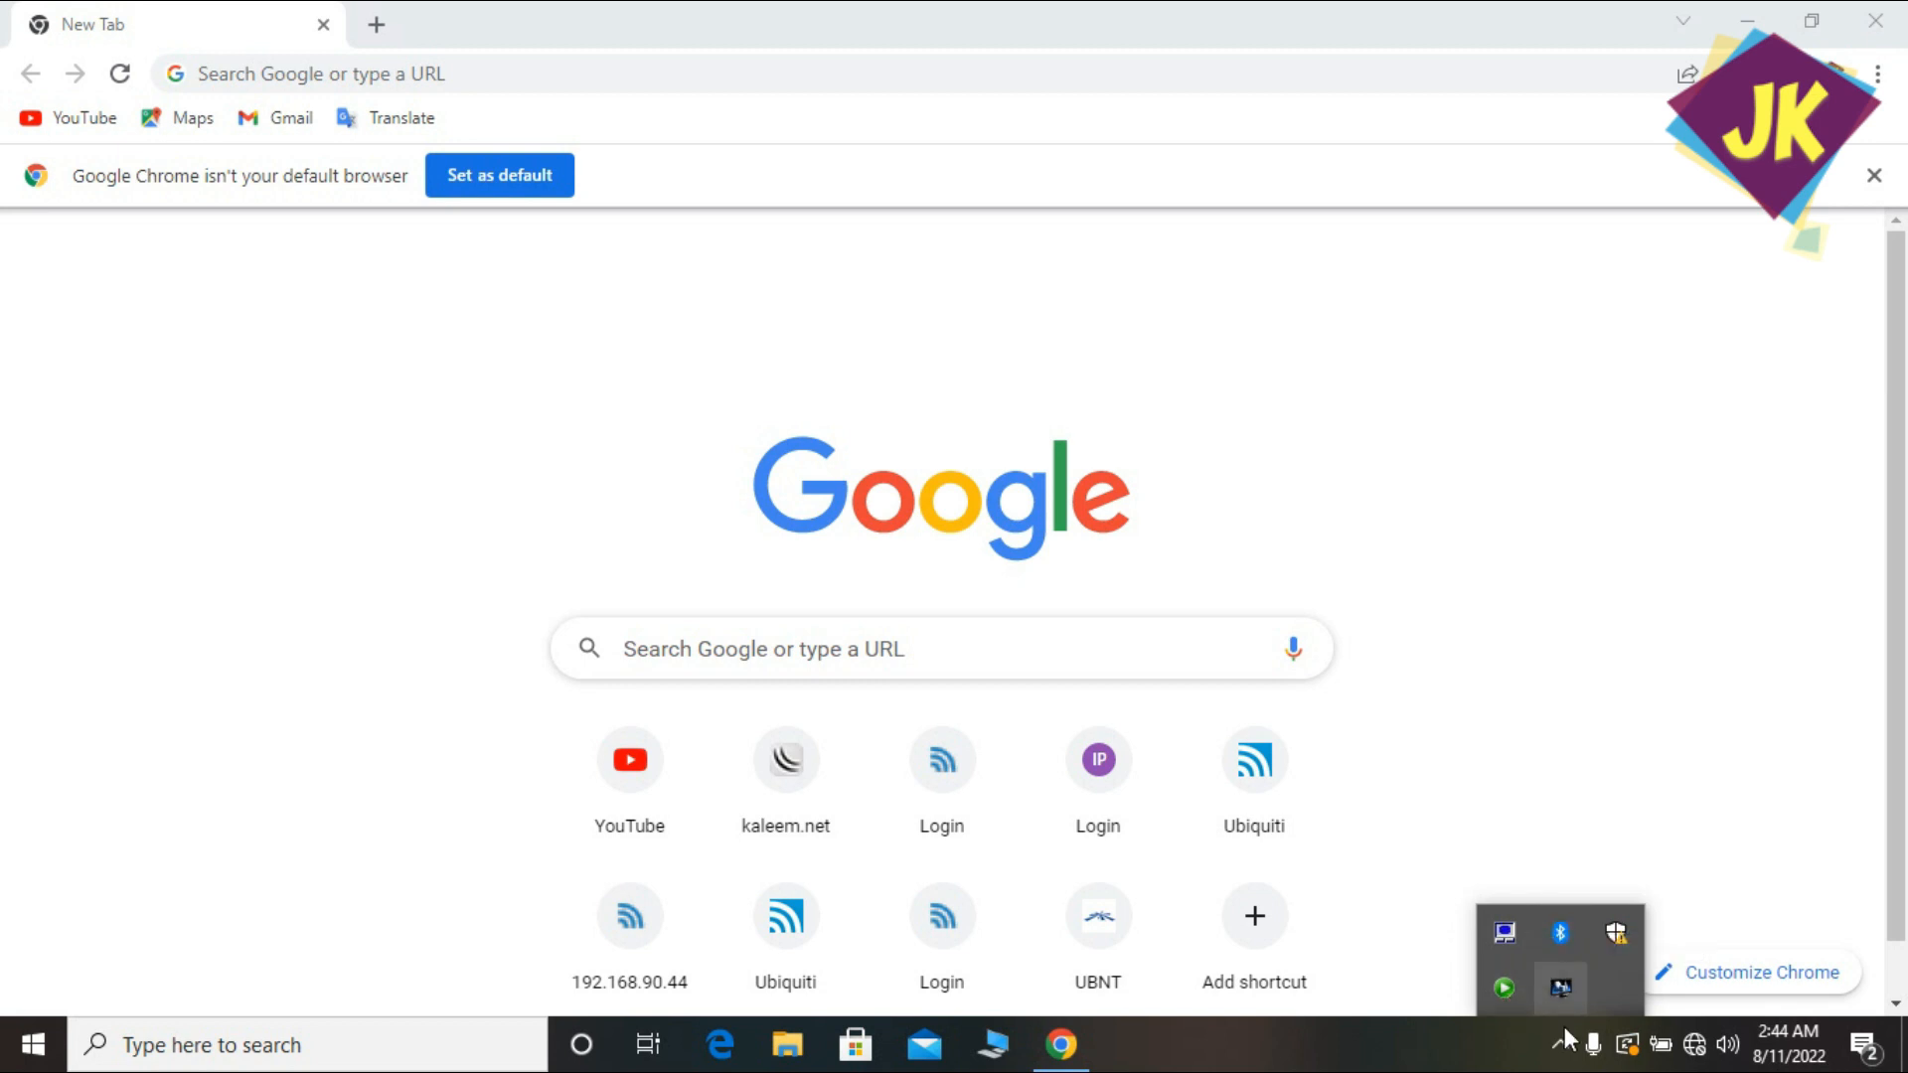
From the network tray icon, reach Ethernet settings and open Change adapter options.
{"action": "left_click", "coordinate": [1704, 1063]}
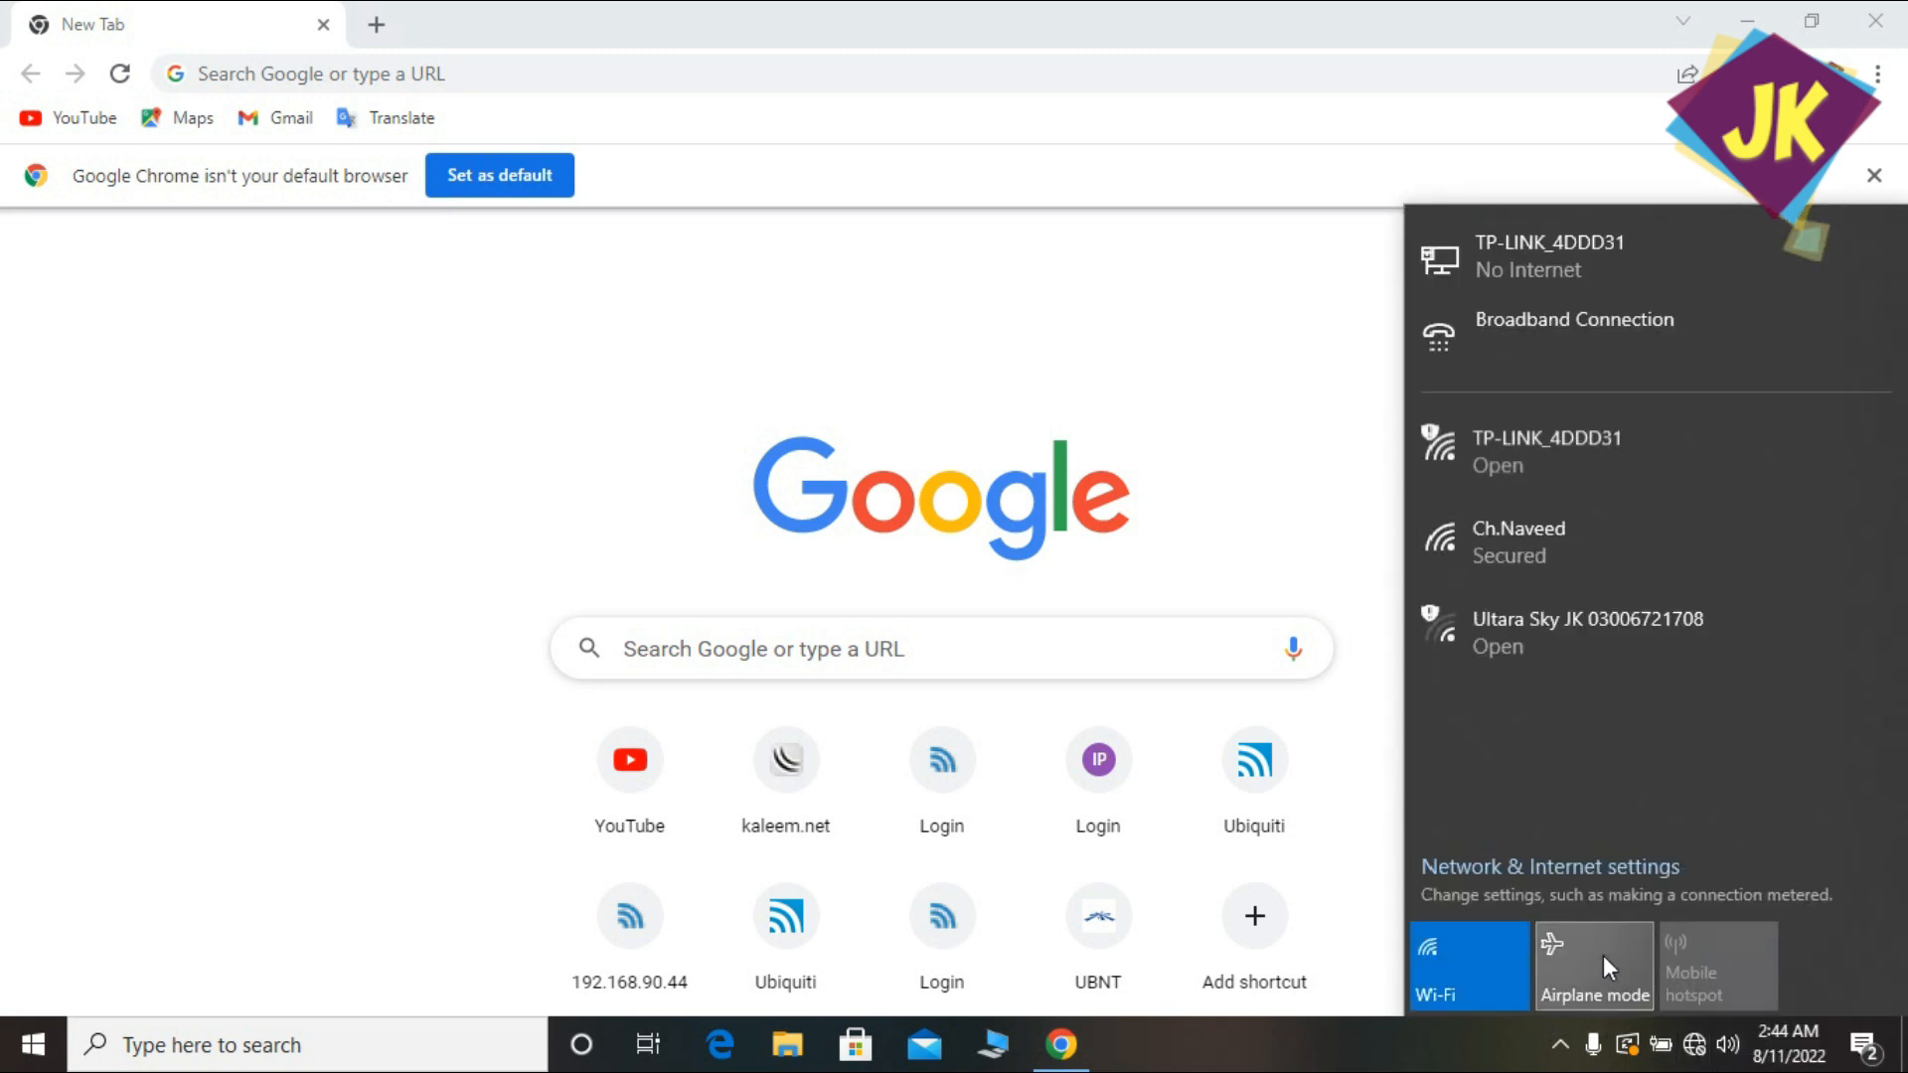
{"action": "left_click", "coordinate": [1565, 869]}
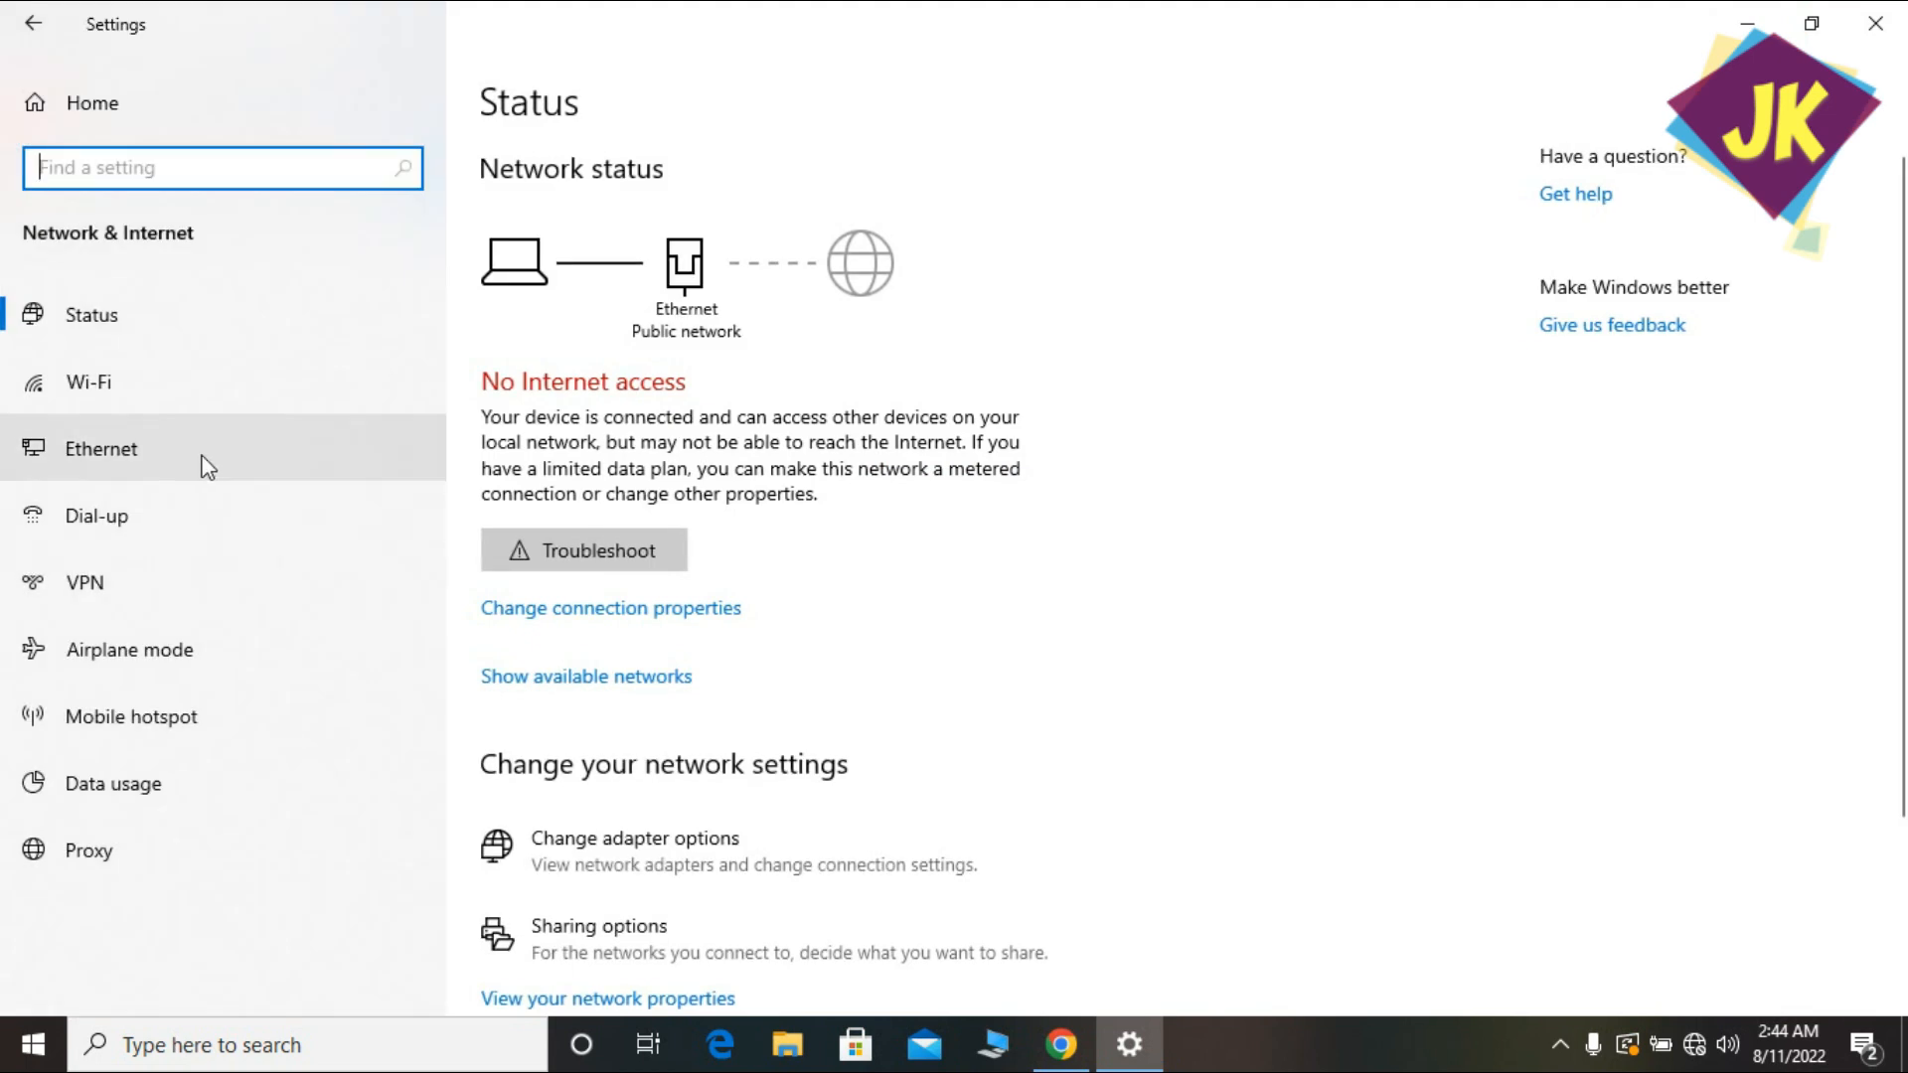
{"action": "left_click", "coordinate": [204, 462]}
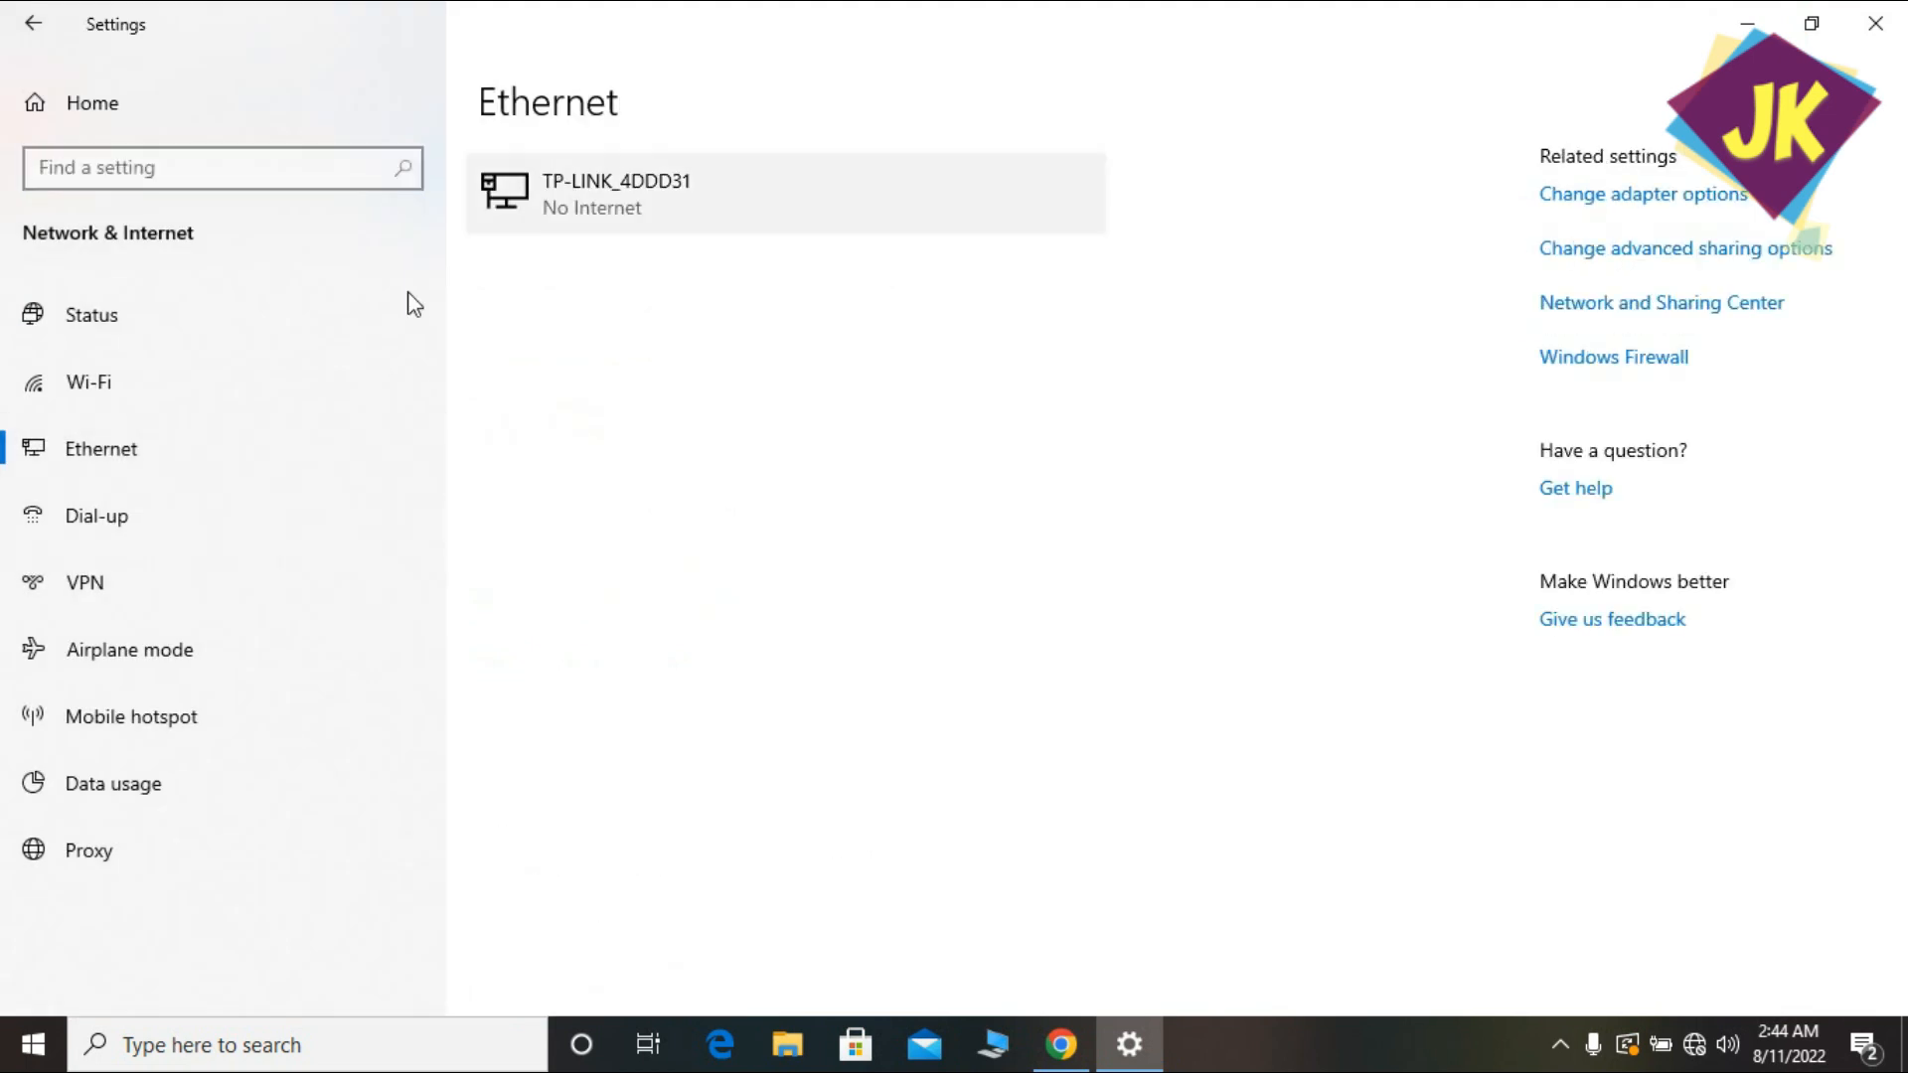
{"action": "left_click", "coordinate": [140, 451]}
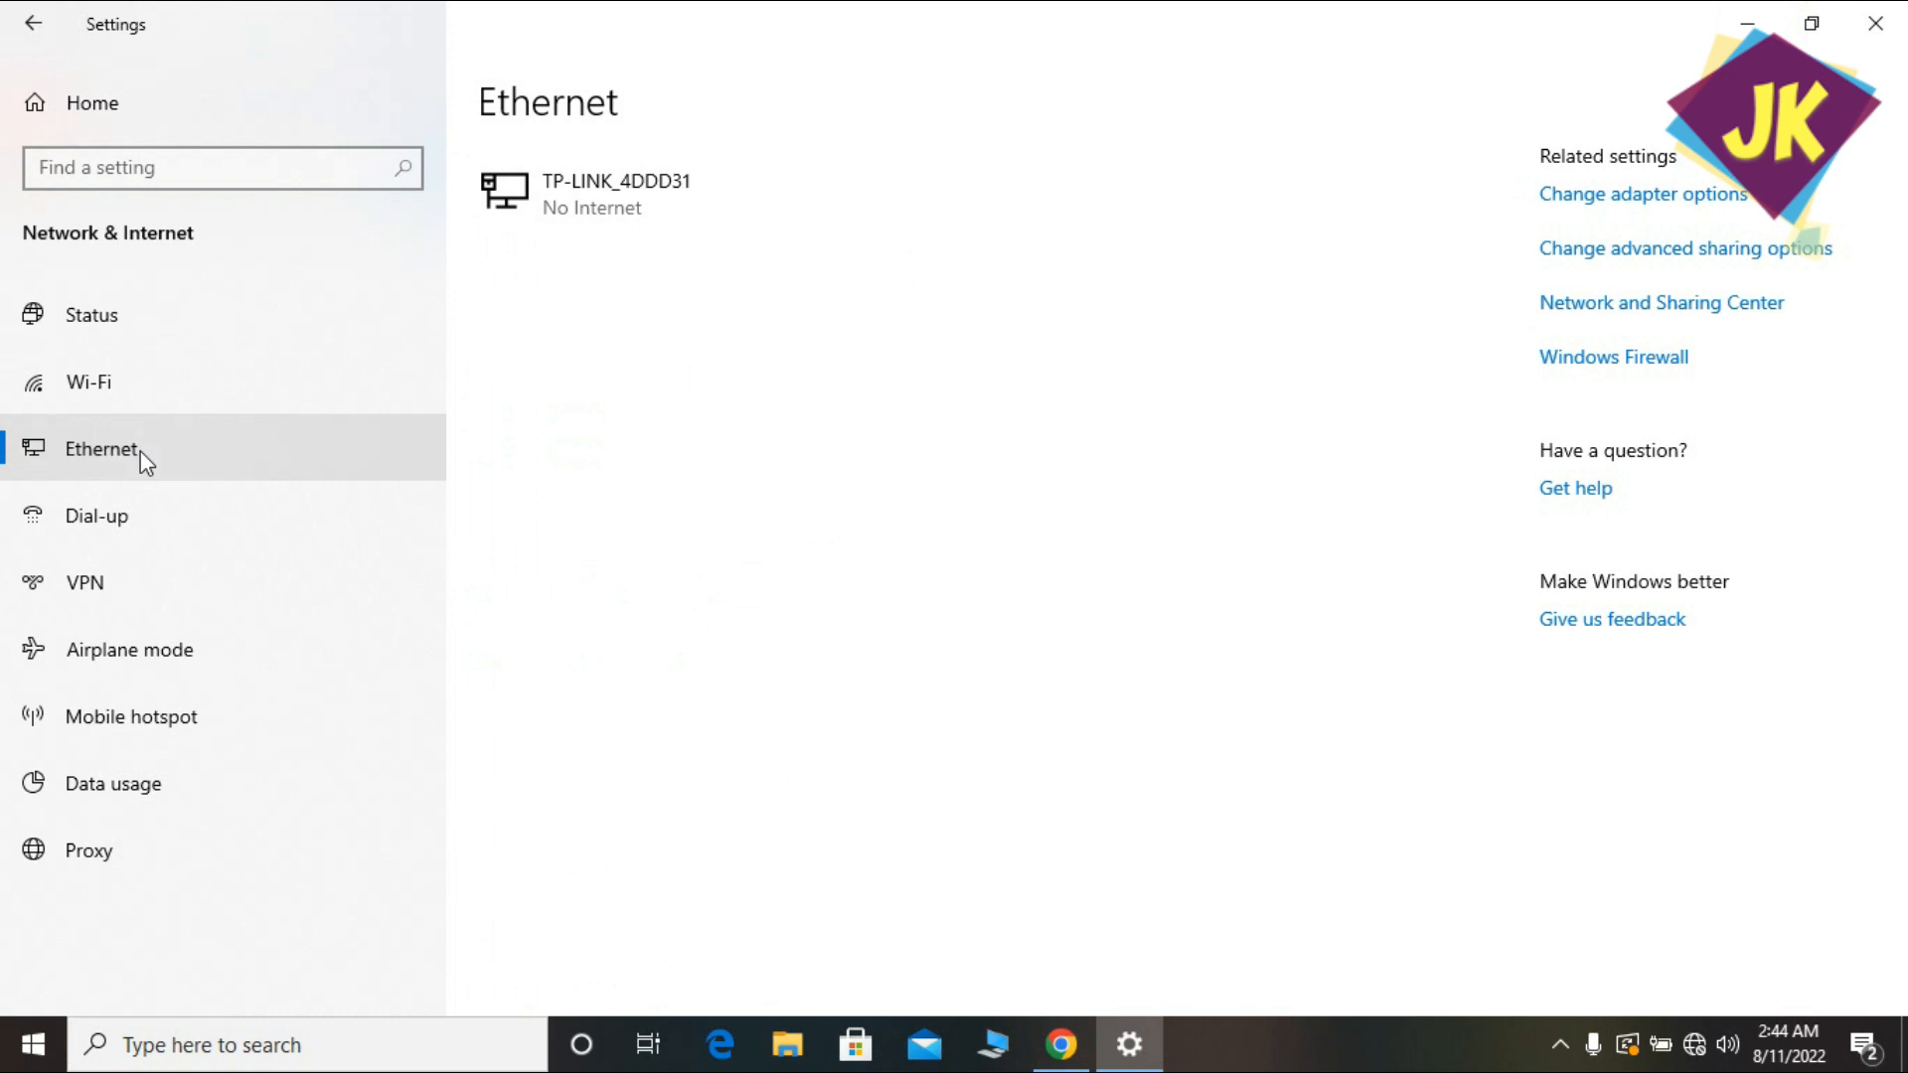
{"action": "left_click", "coordinate": [140, 451]}
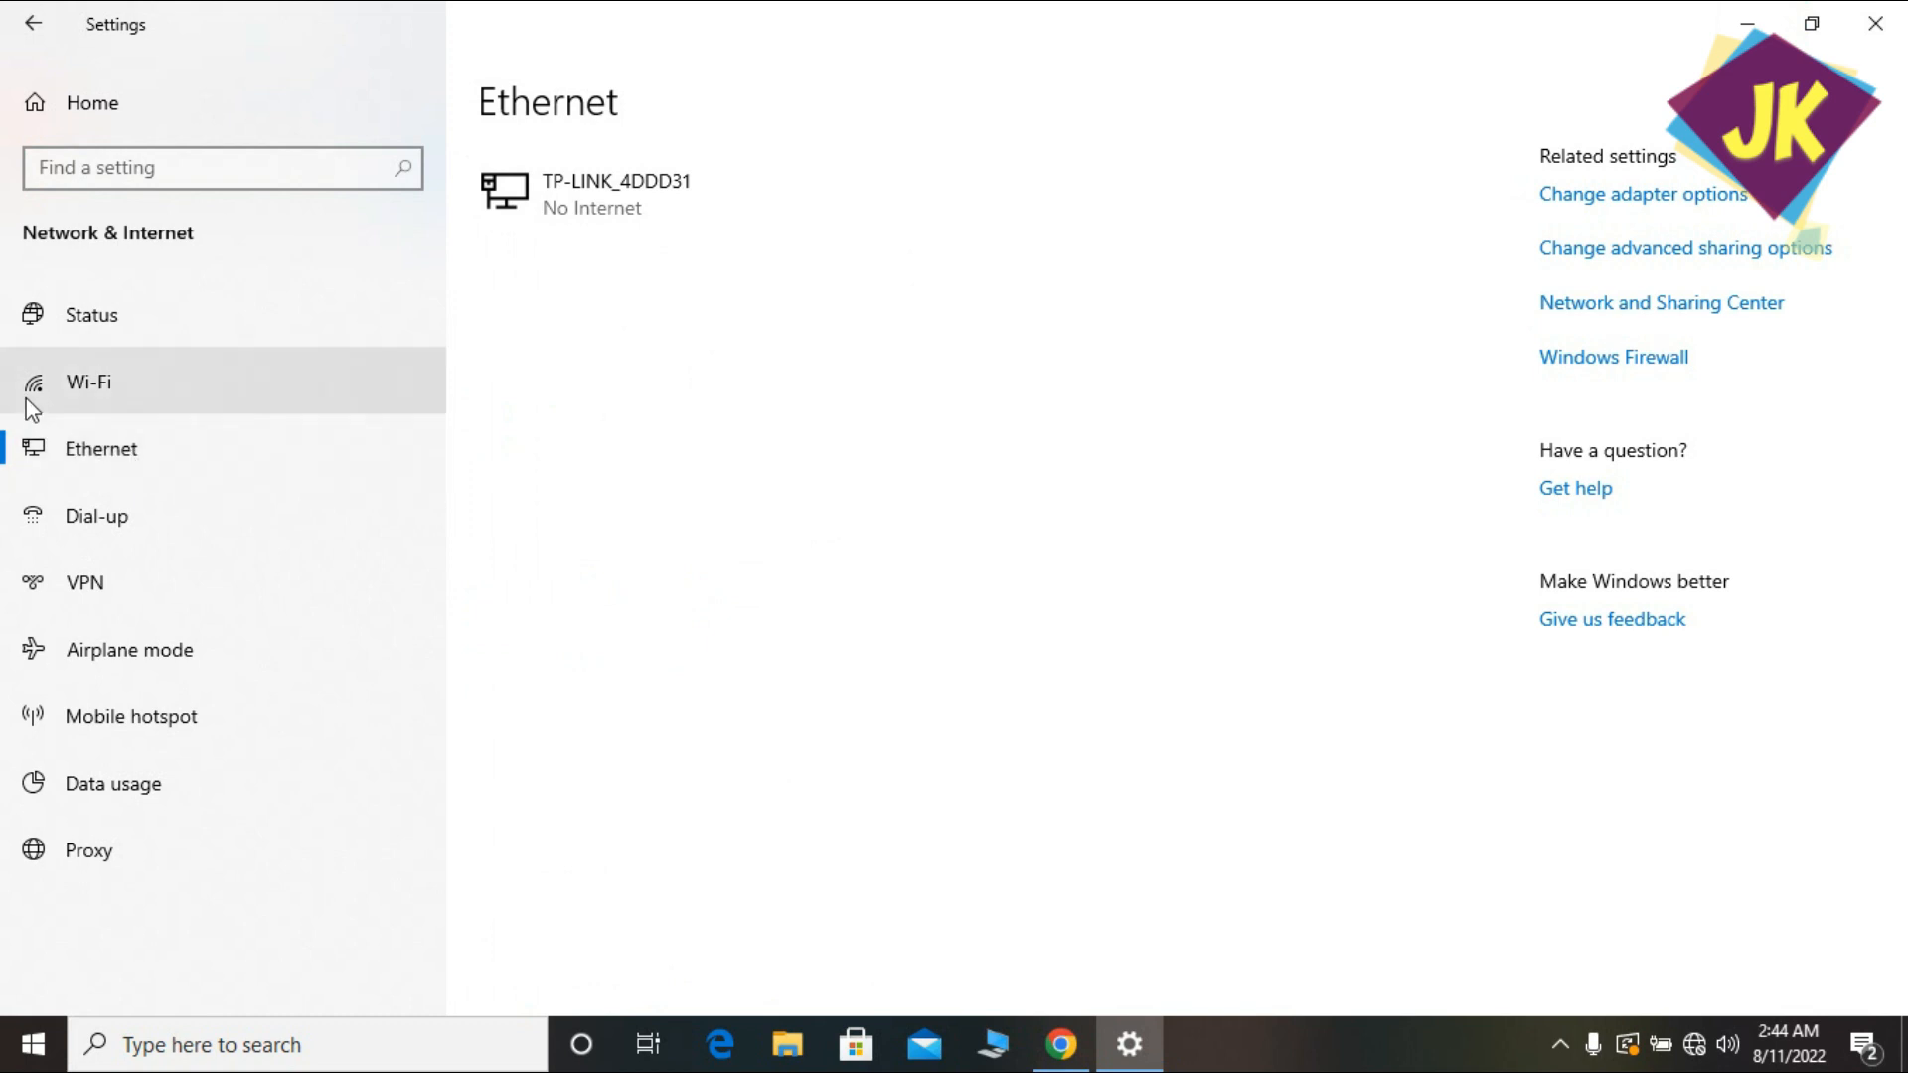
{"action": "left_click", "coordinate": [103, 455]}
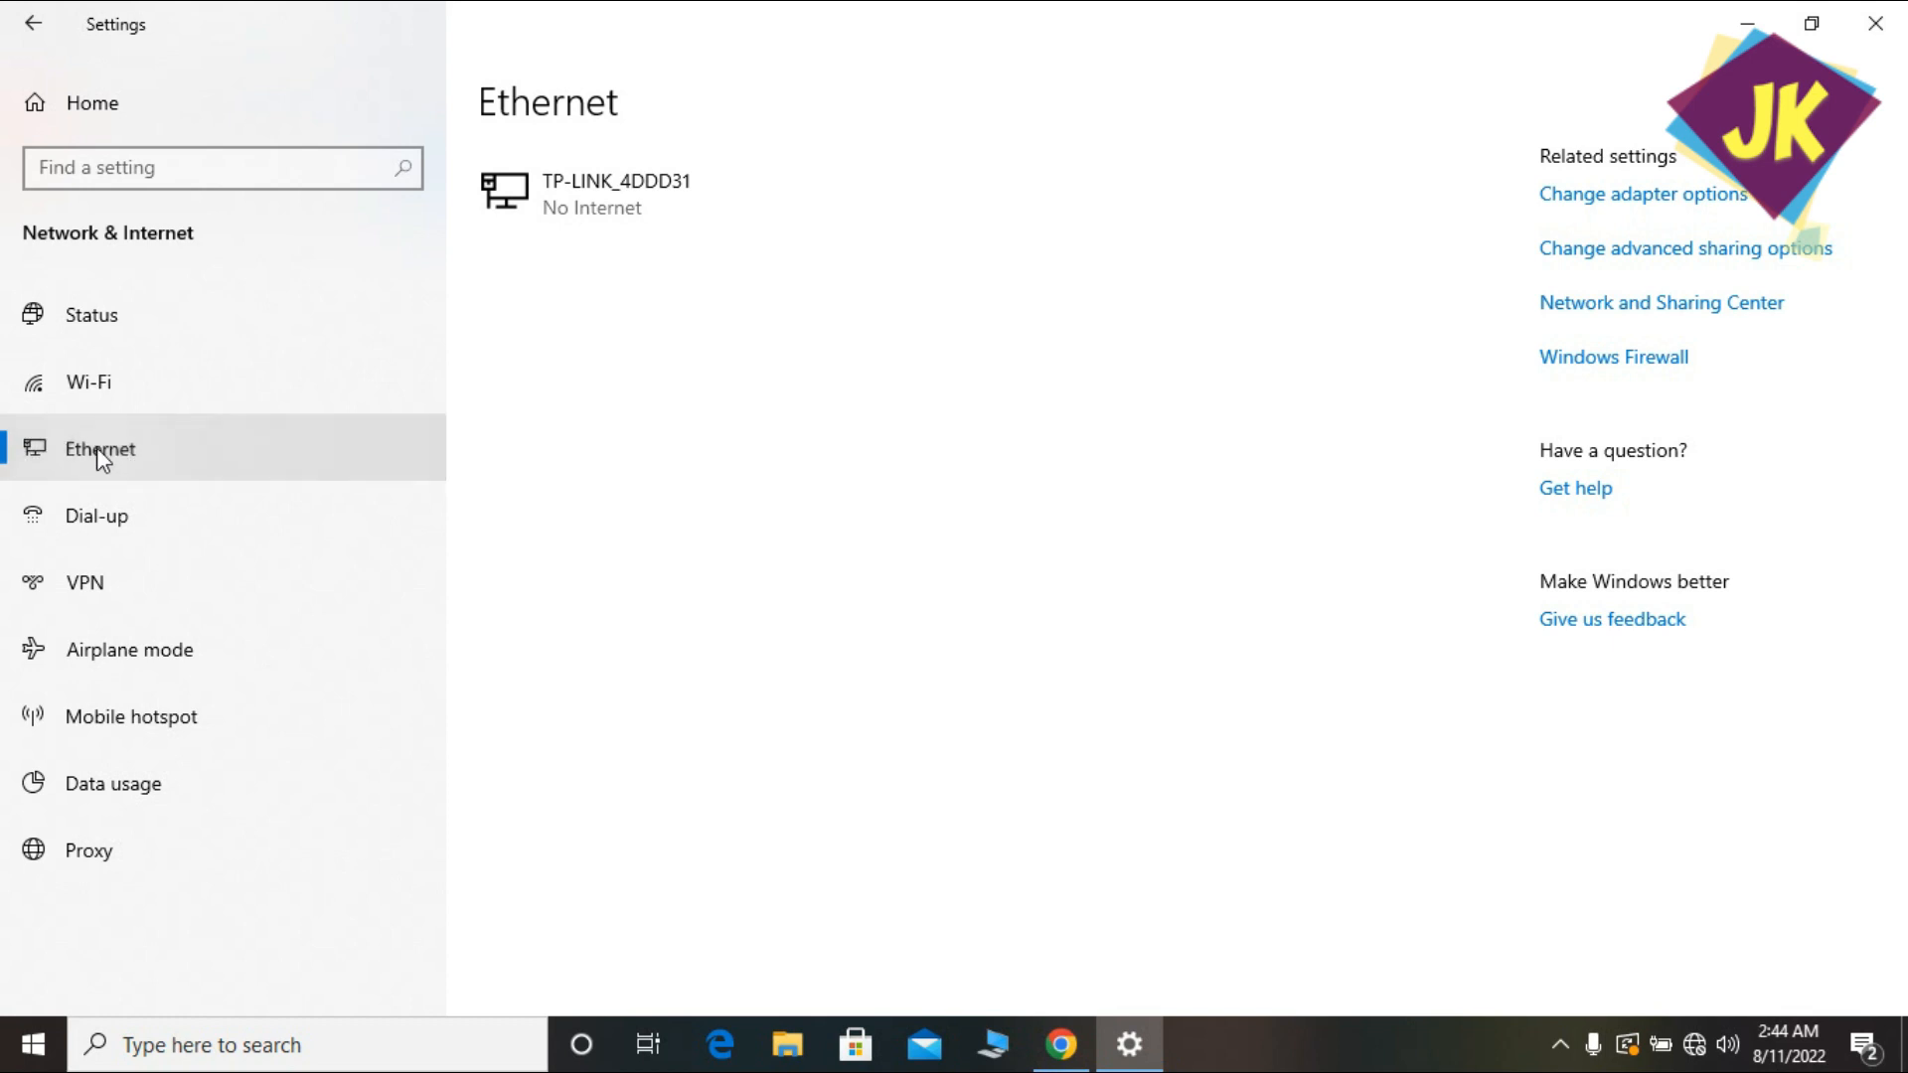
{"action": "left_click", "coordinate": [1584, 199]}
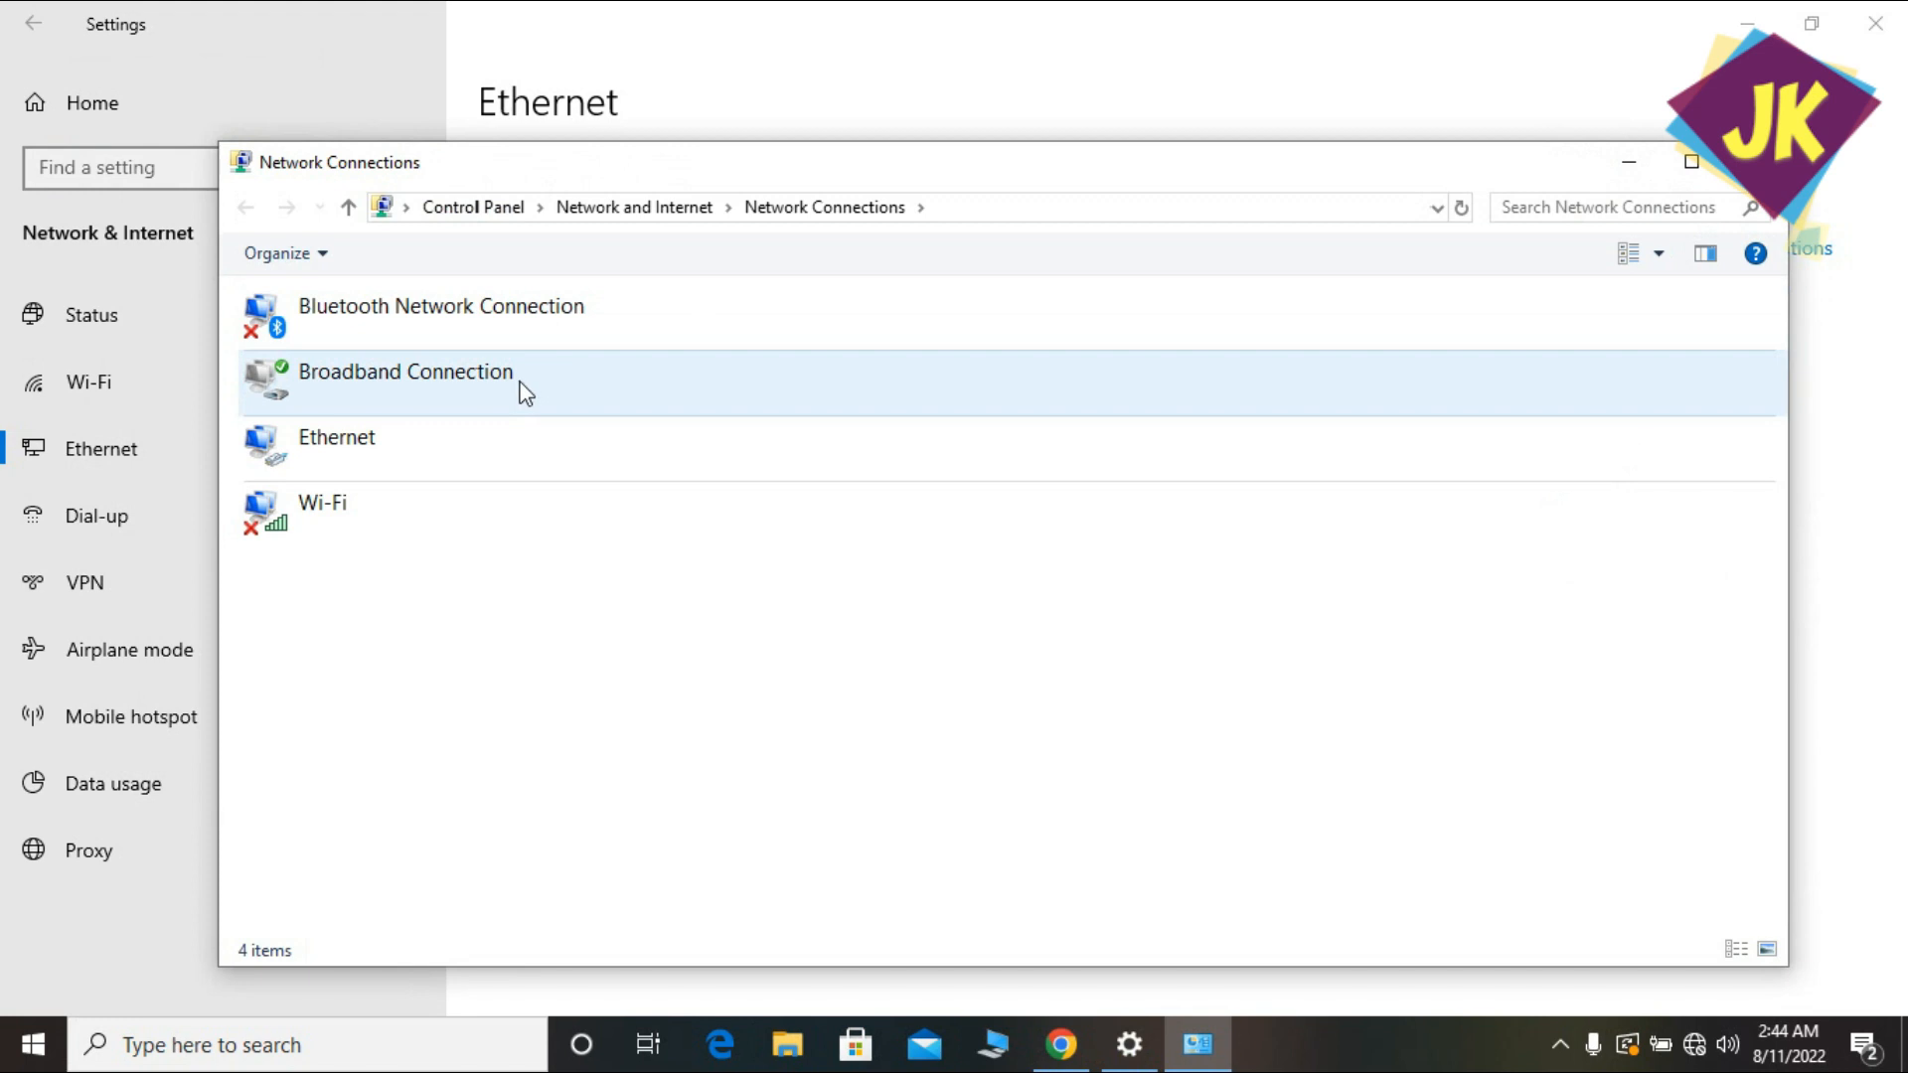
Verify Ethernet IPv4 is 192.168.1.6 / 255.255.255.0 with gateway 192.168.1.254, then close everything.
{"action": "double_click", "coordinate": [458, 433]}
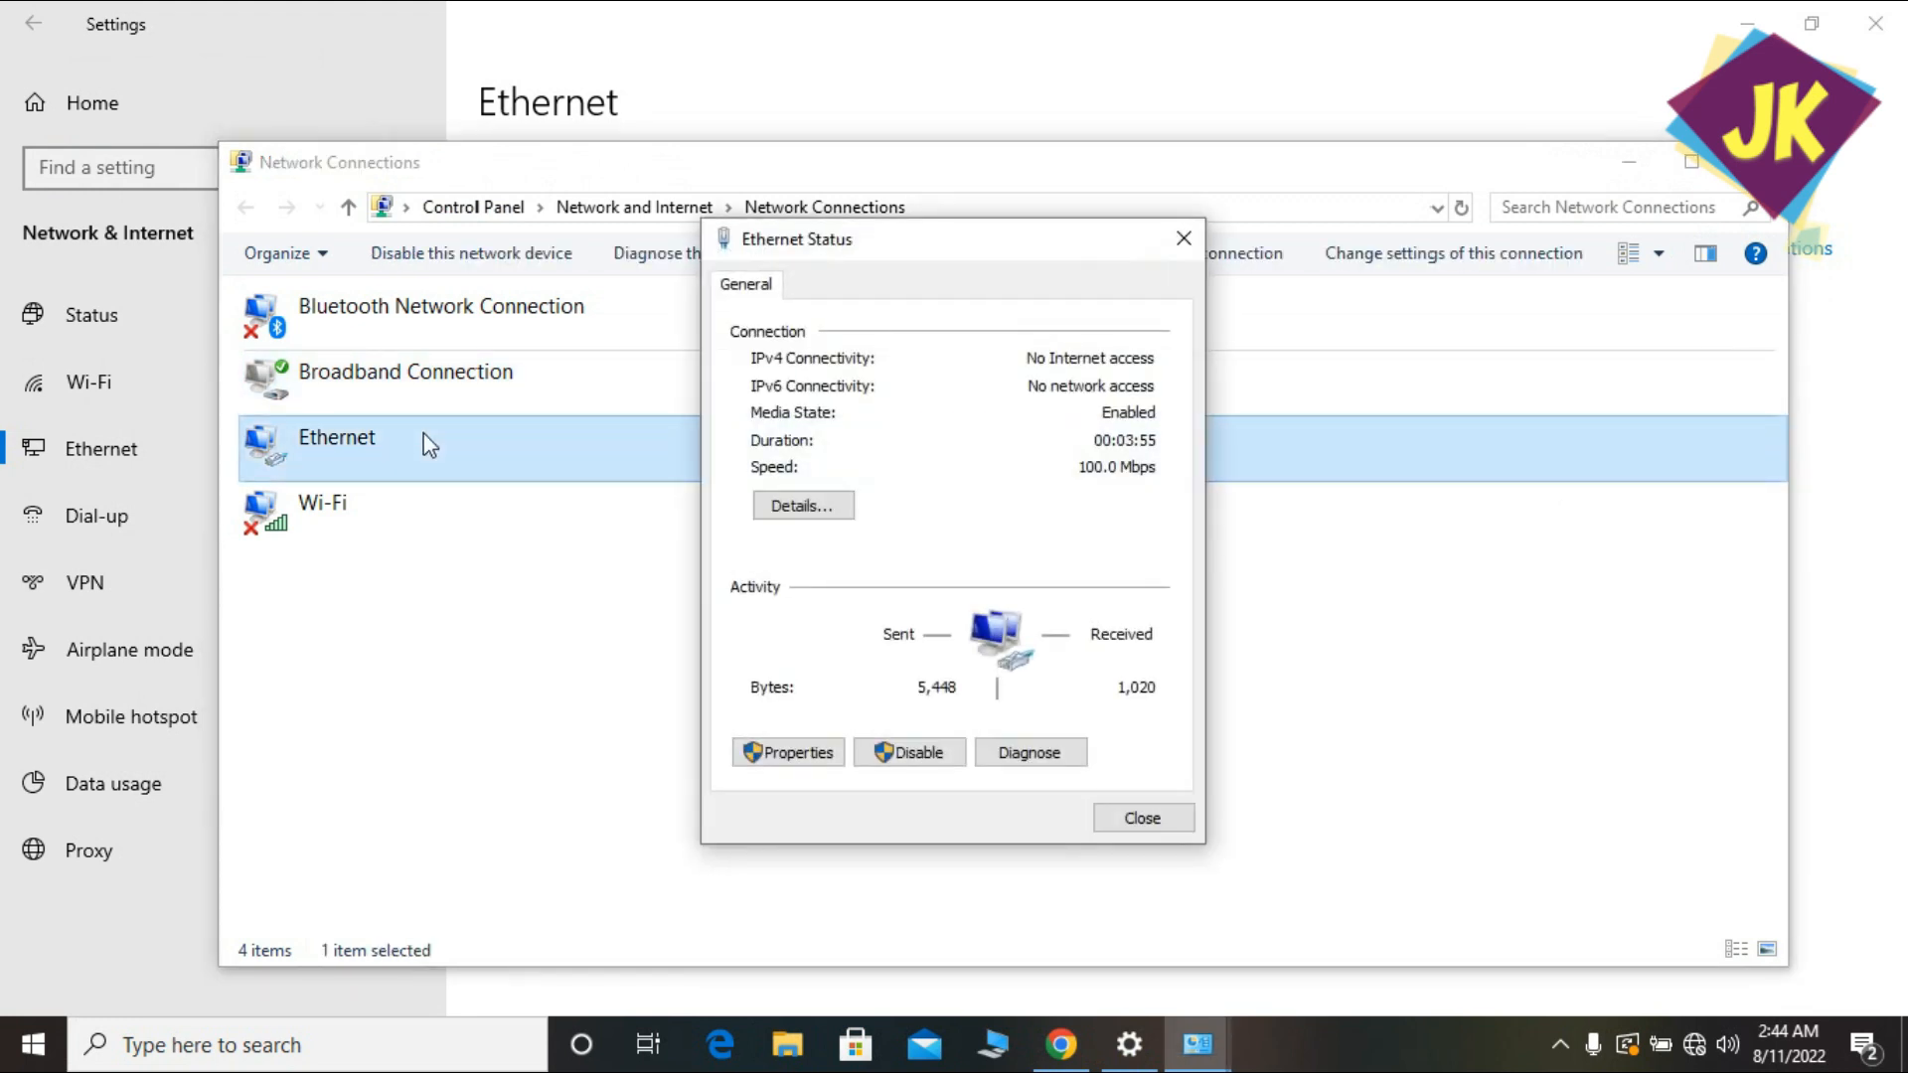
{"action": "left_click", "coordinate": [785, 755]}
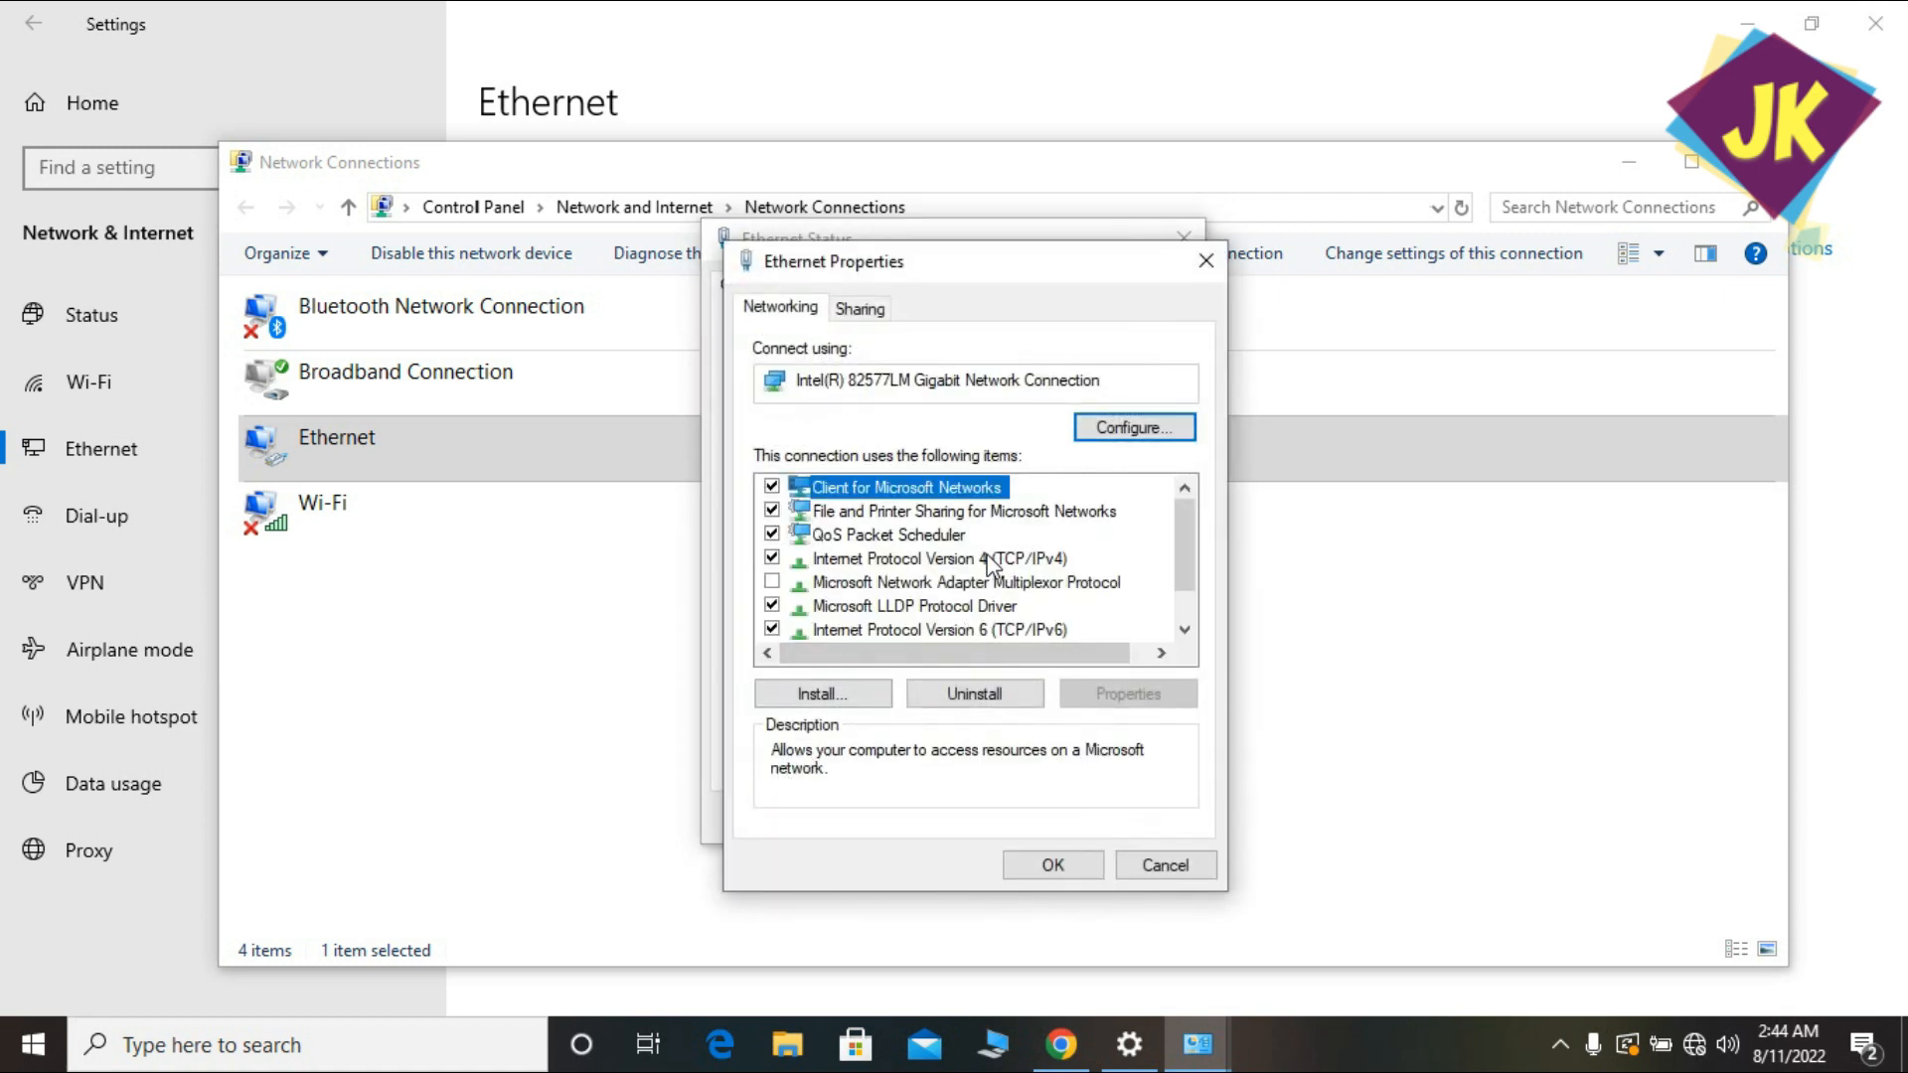
{"action": "double_click", "coordinate": [998, 559]}
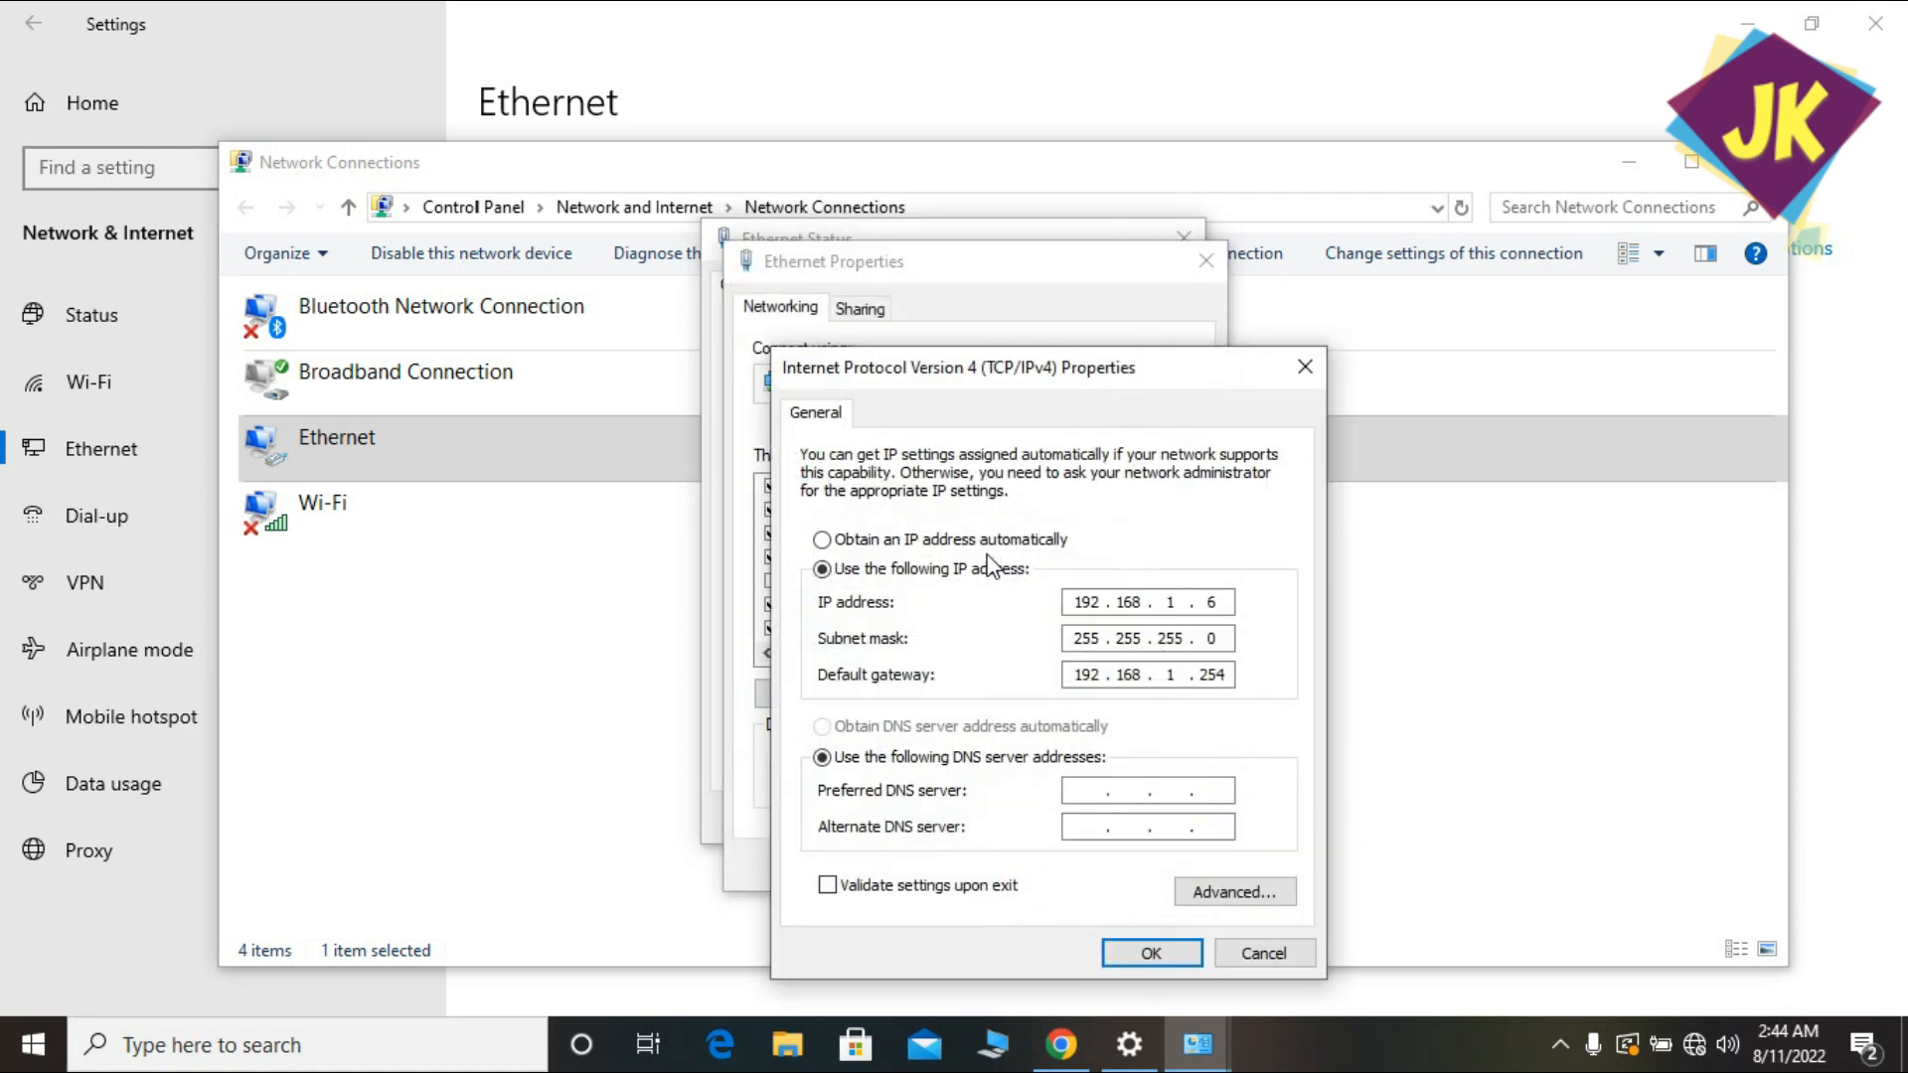
{"action": "left_click", "coordinate": [1129, 956]}
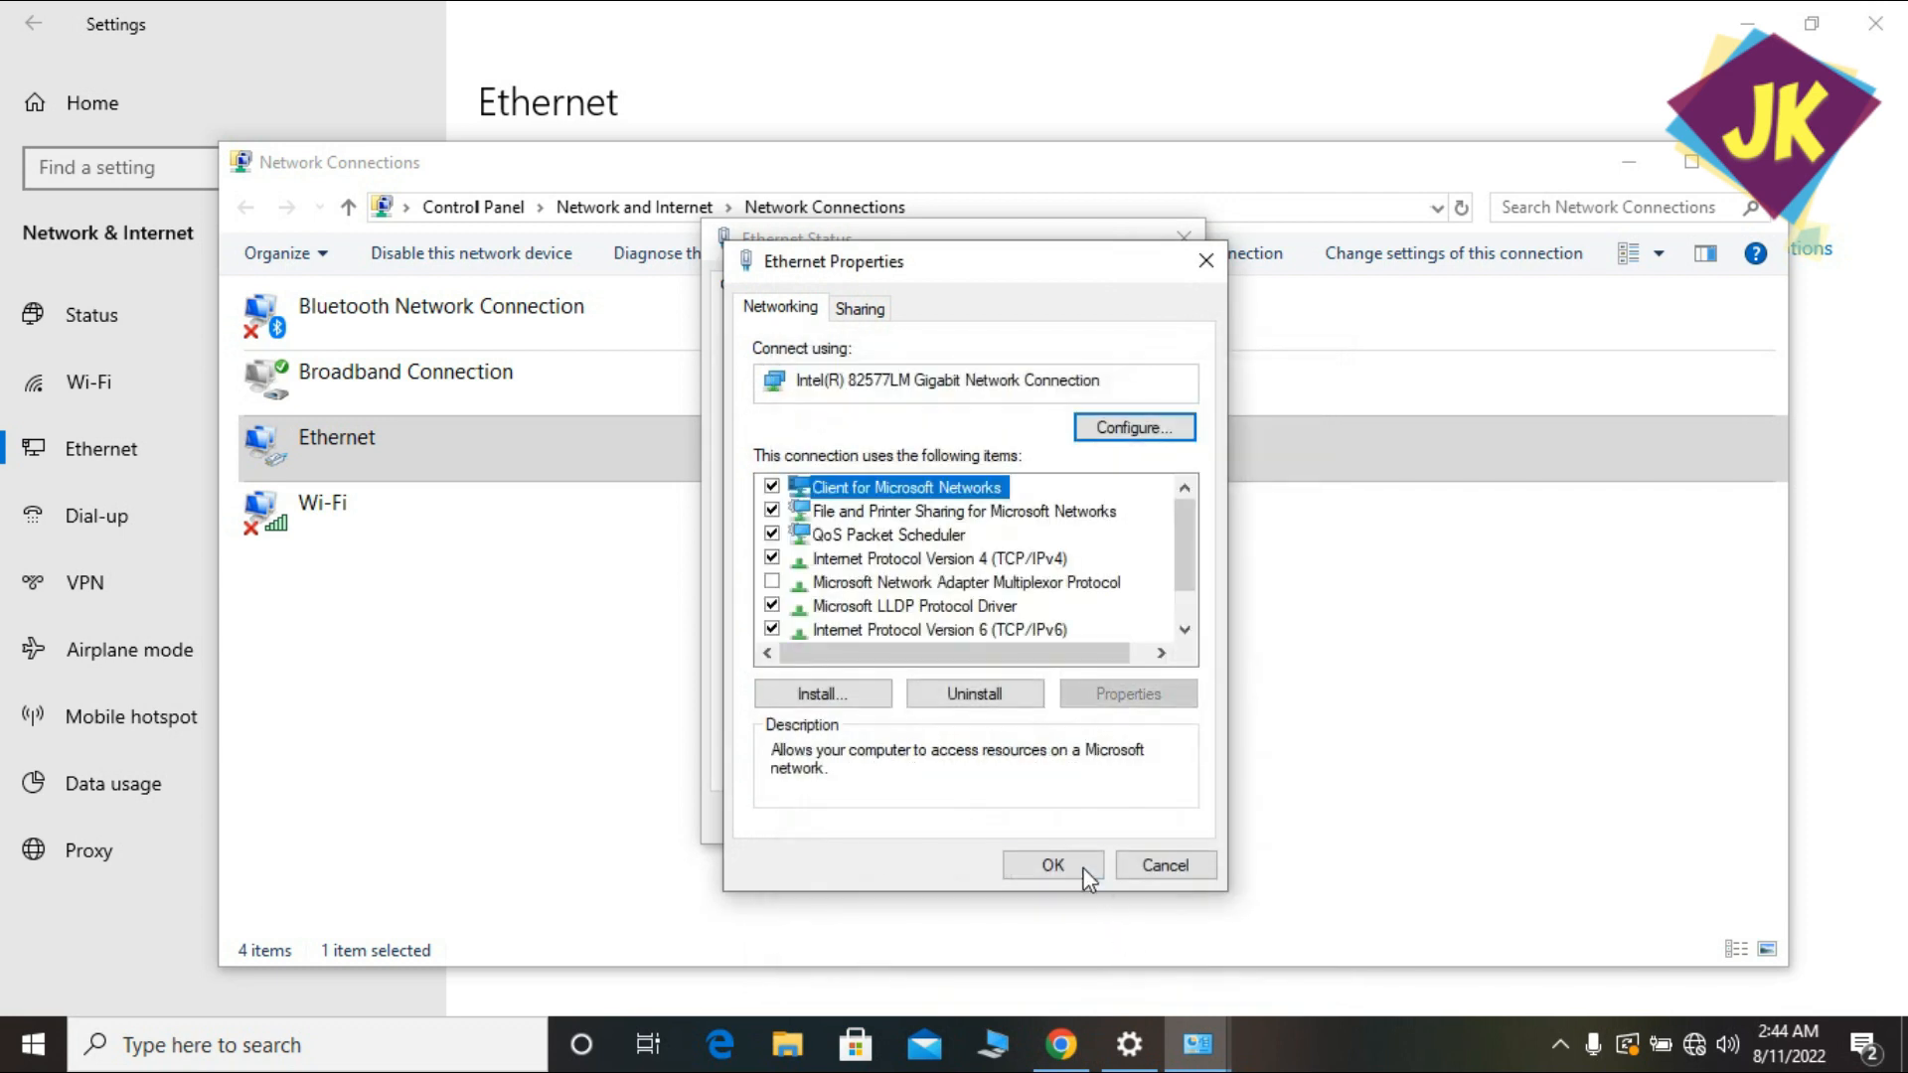
{"action": "left_click", "coordinate": [1081, 870]}
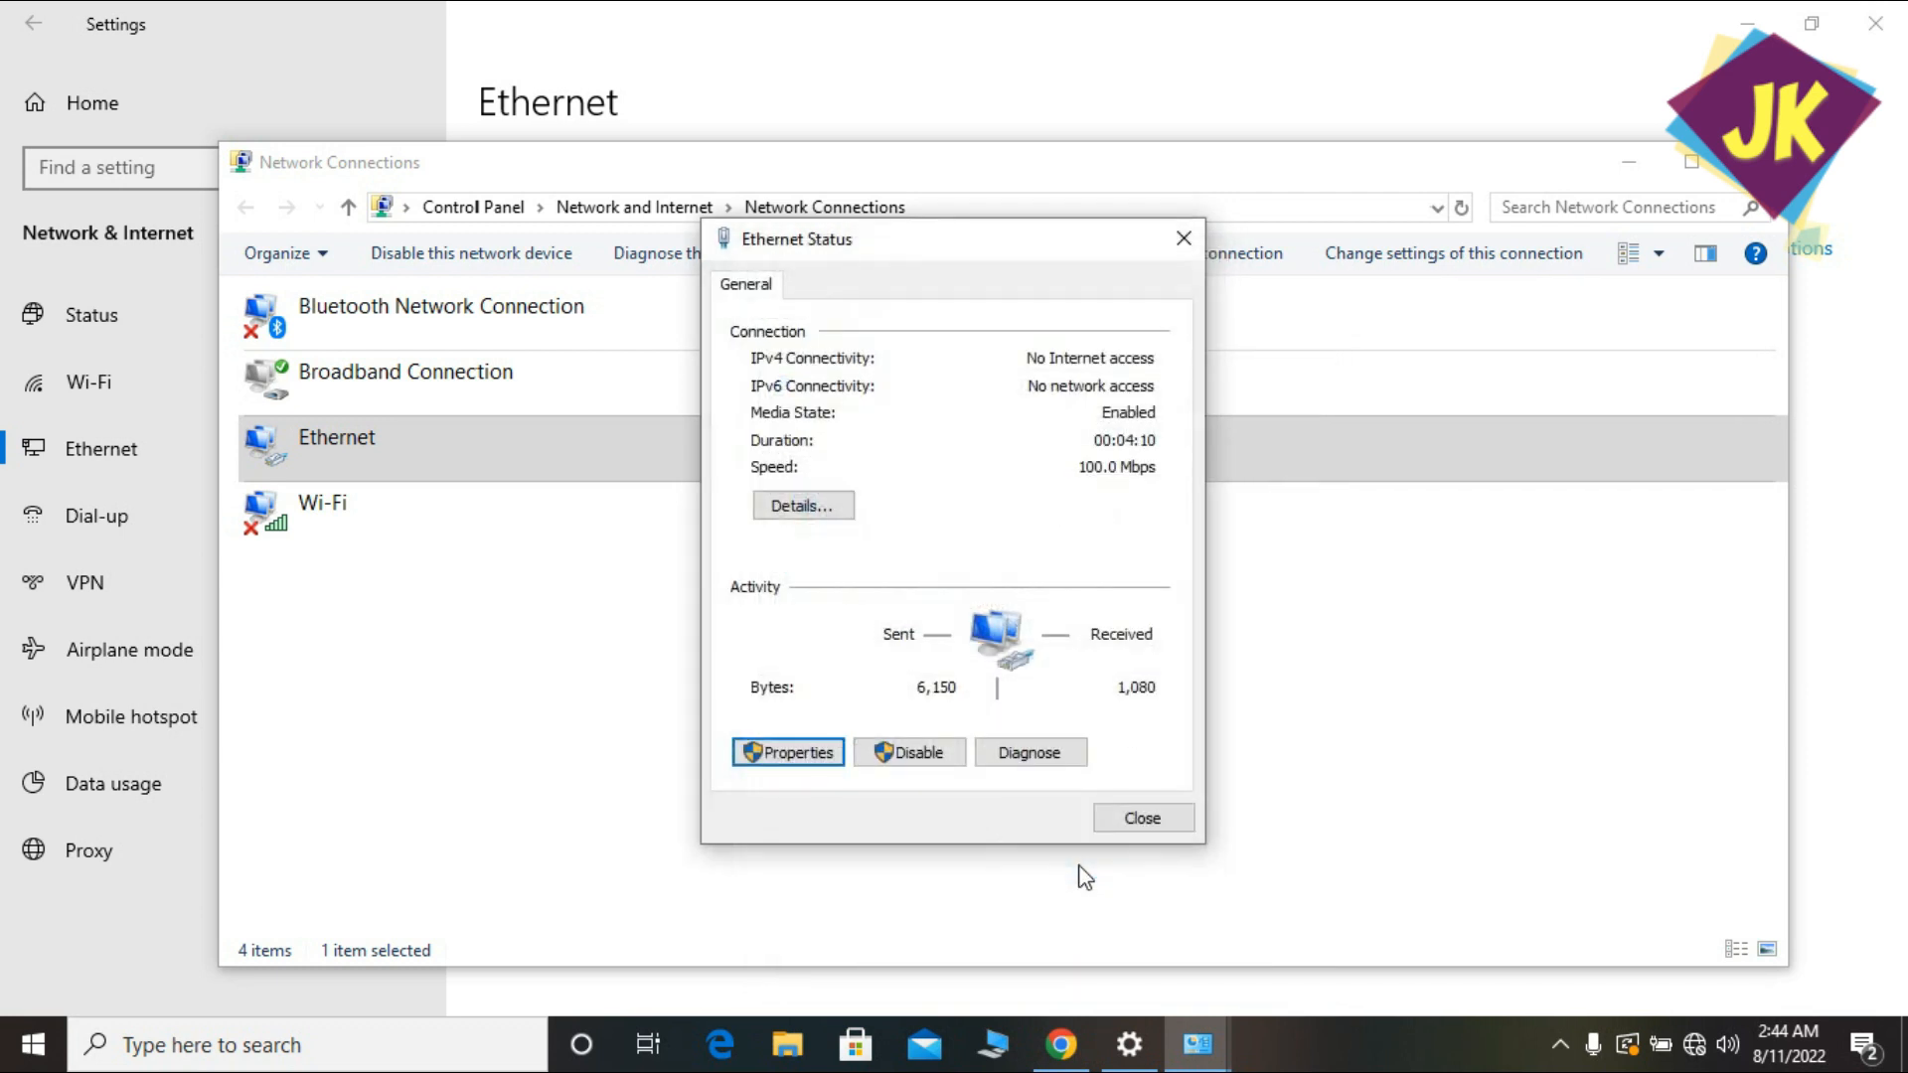
{"action": "left_click", "coordinate": [1117, 821]}
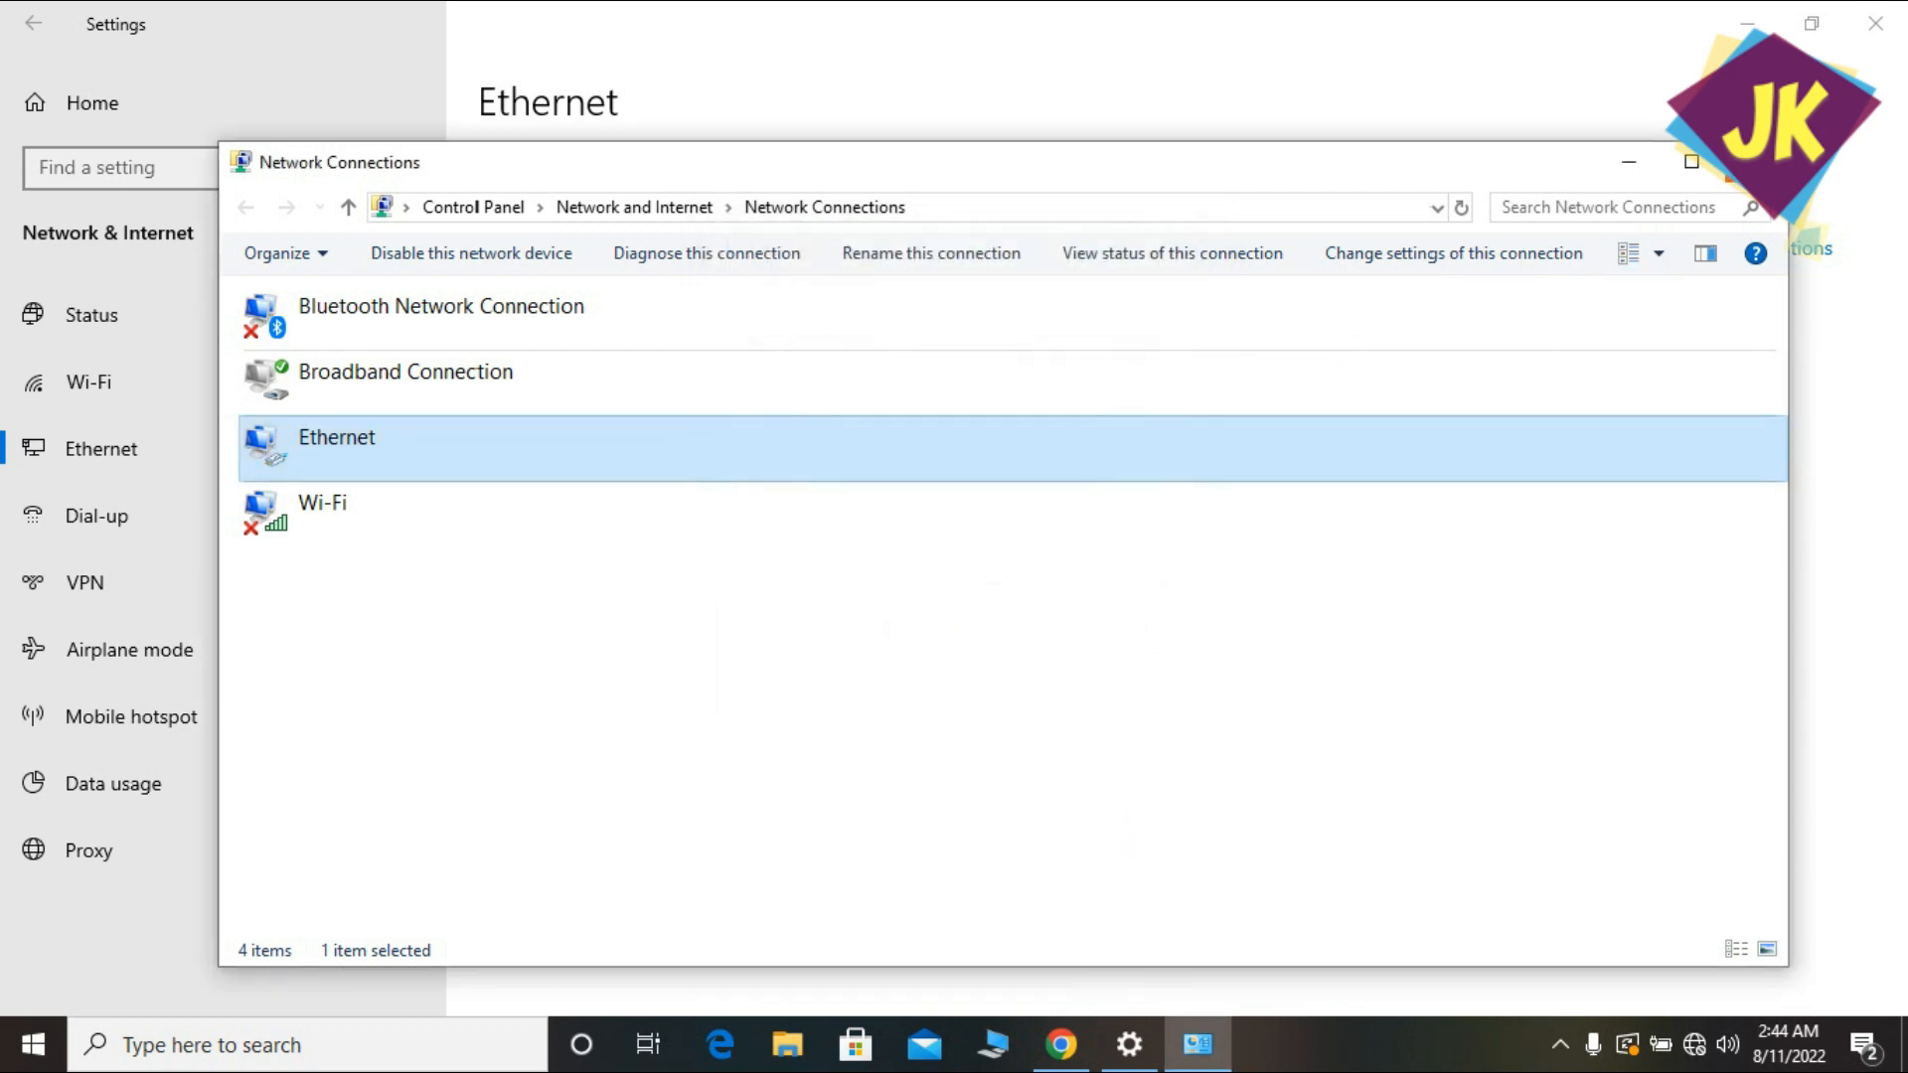
{"action": "left_click", "coordinate": [1754, 162]}
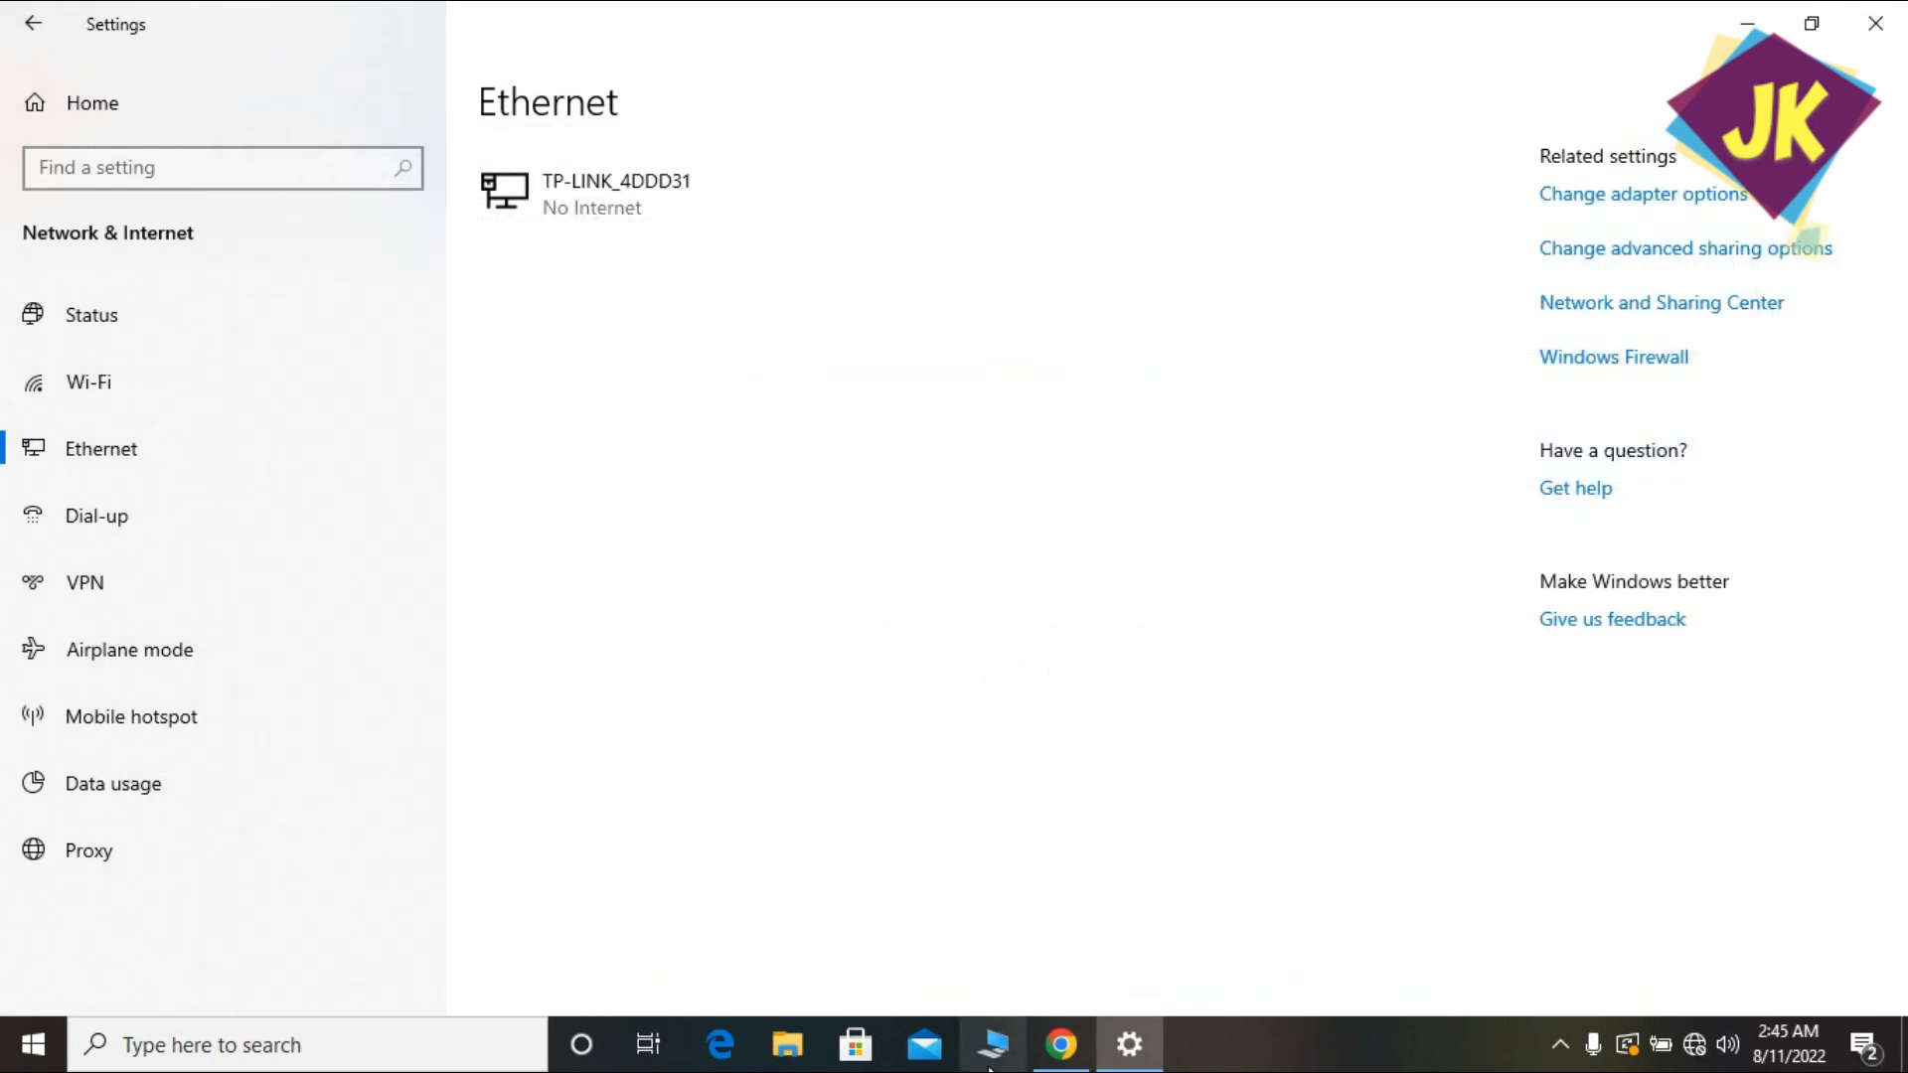
Sign in to the 192.168.1.254 admin page with the router credentials and open System Tools > Firmware.
{"action": "left_click", "coordinate": [1060, 1043]}
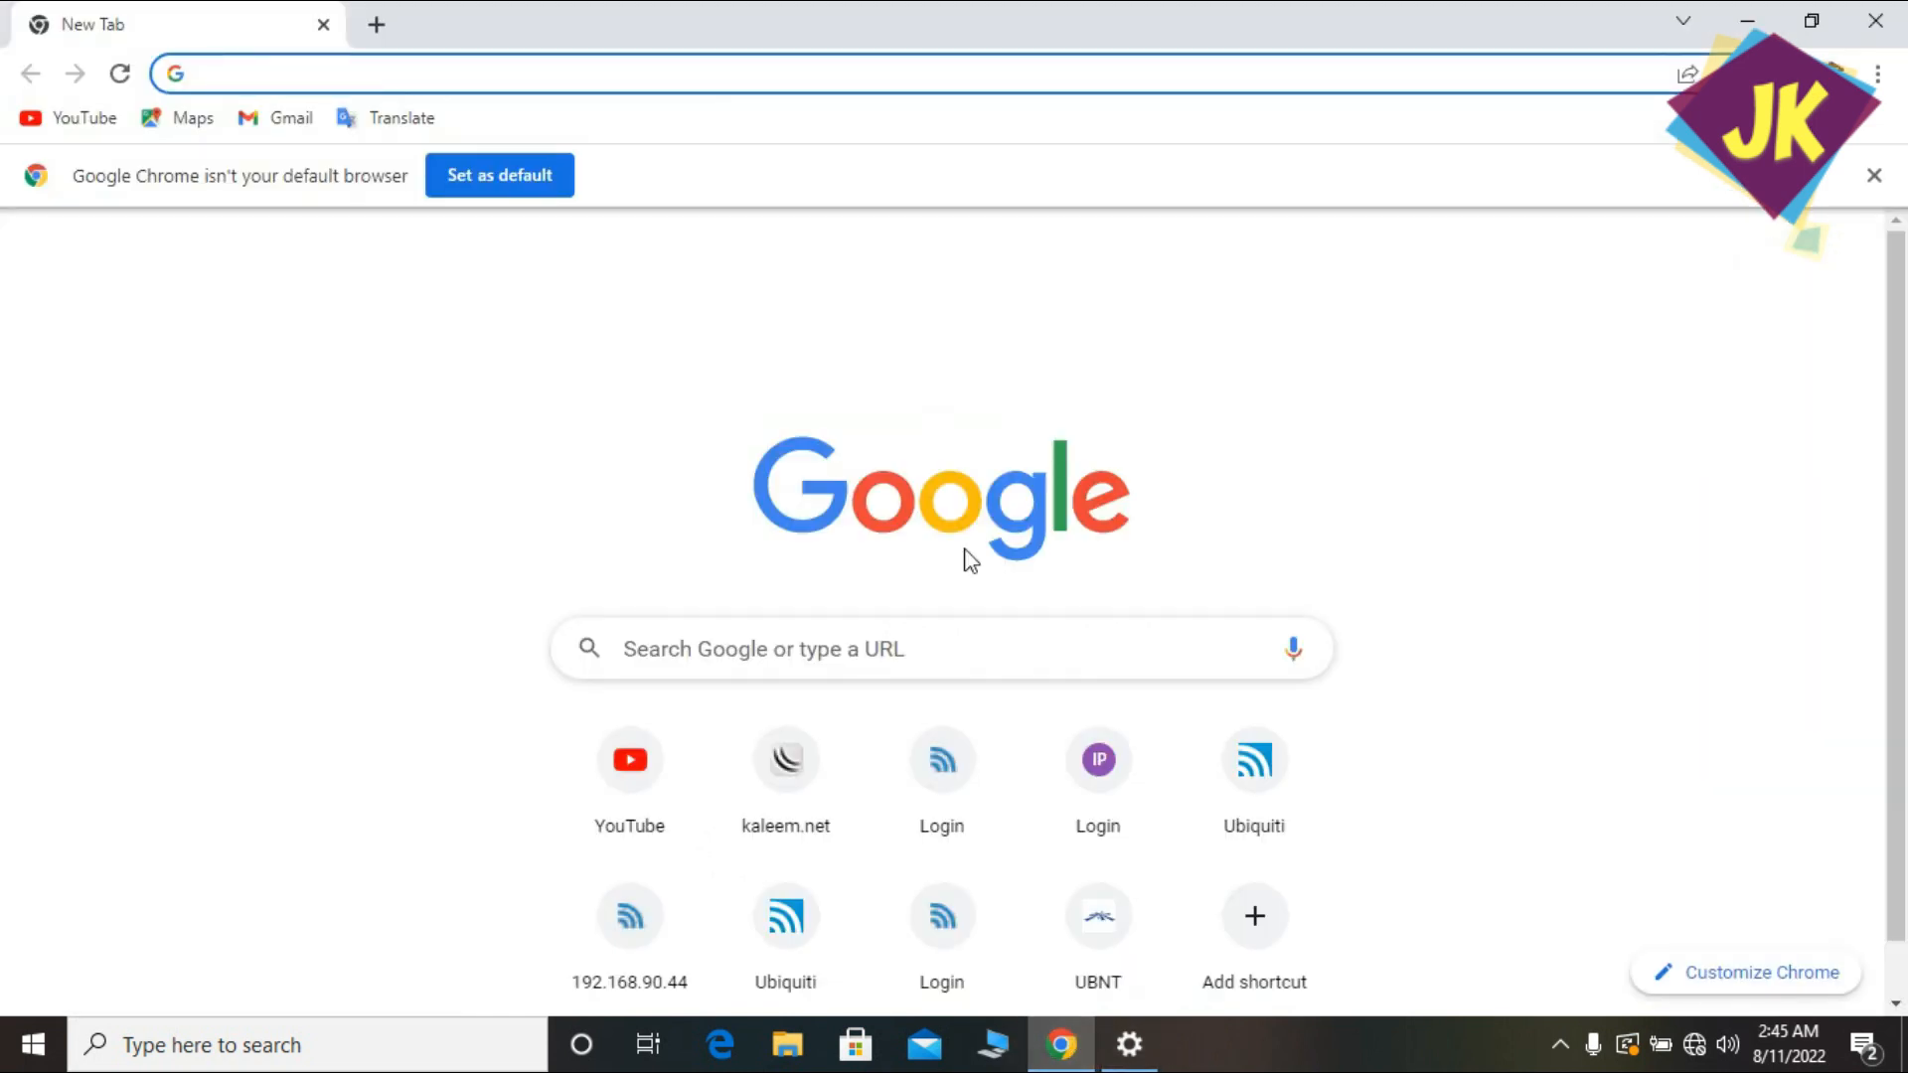
{"action": "type", "text": "192.168.90.205"}
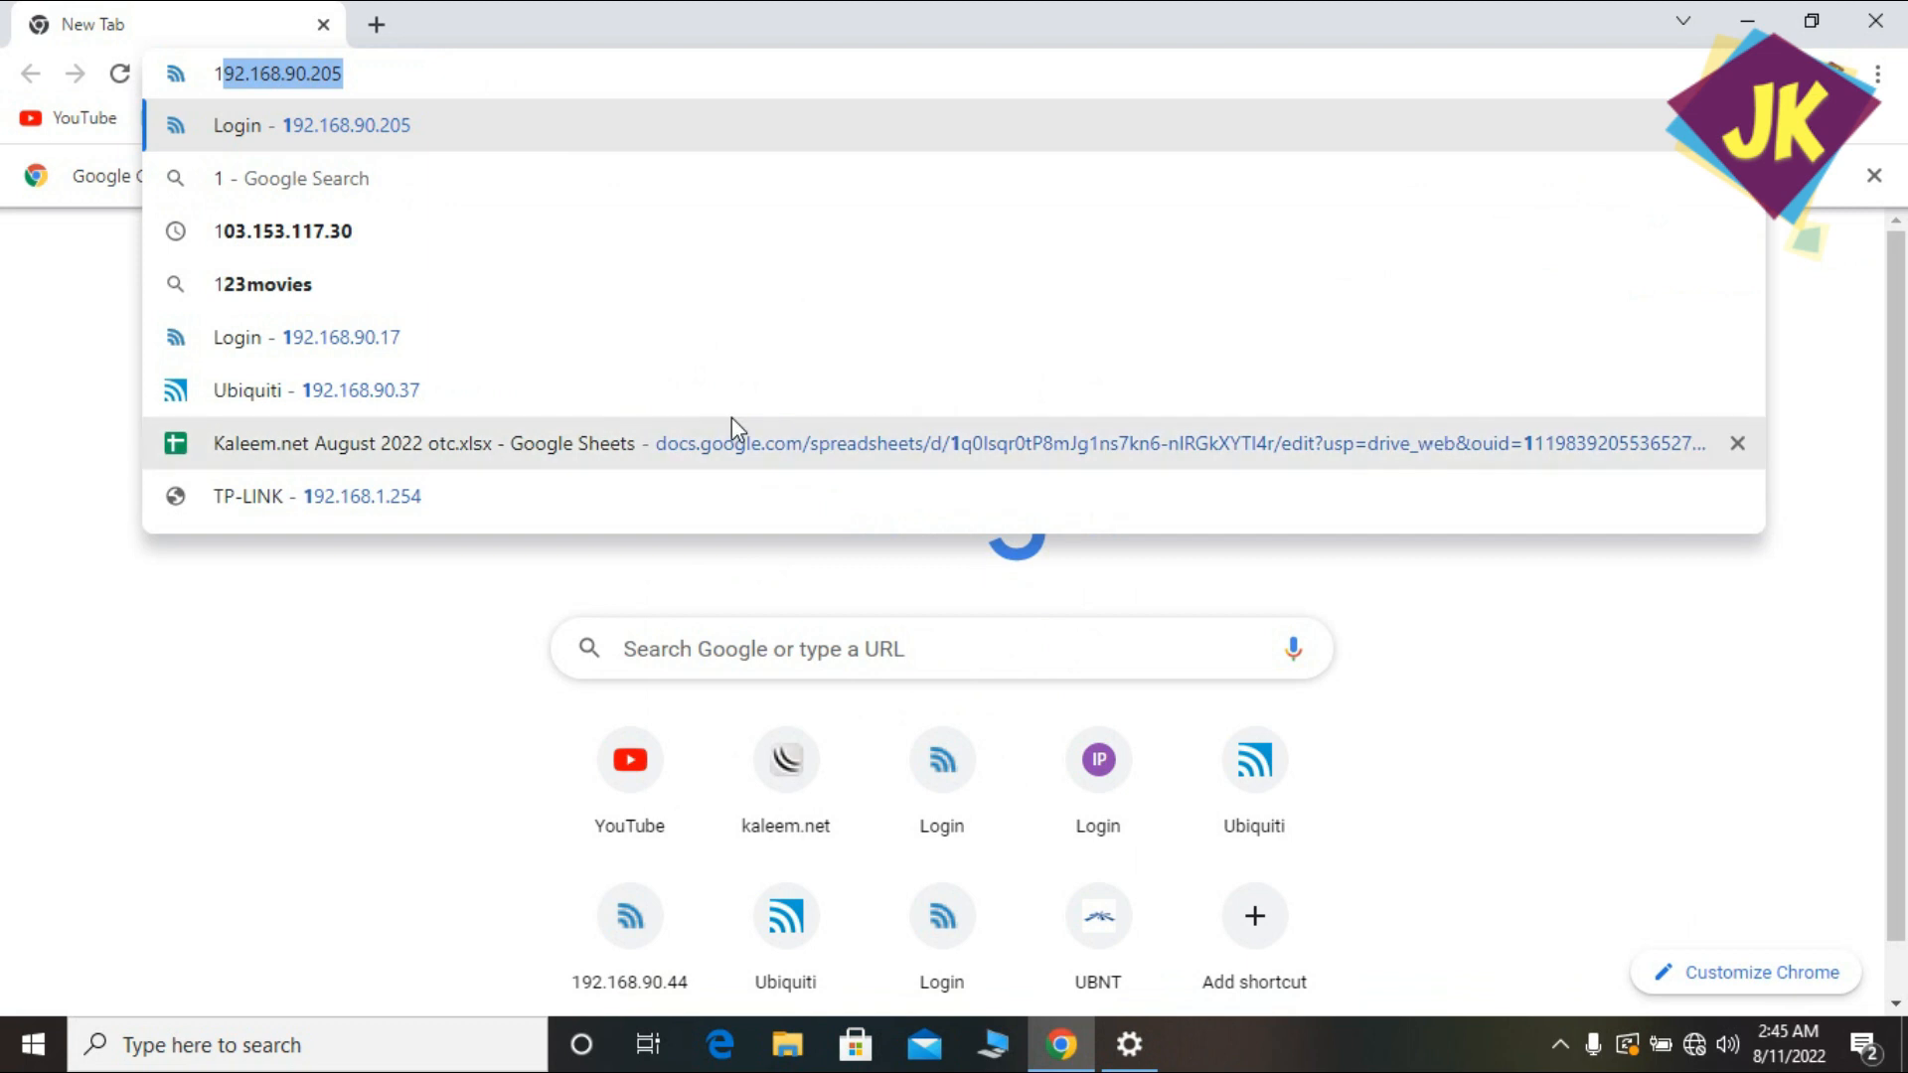
{"action": "left_click", "coordinate": [367, 496]}
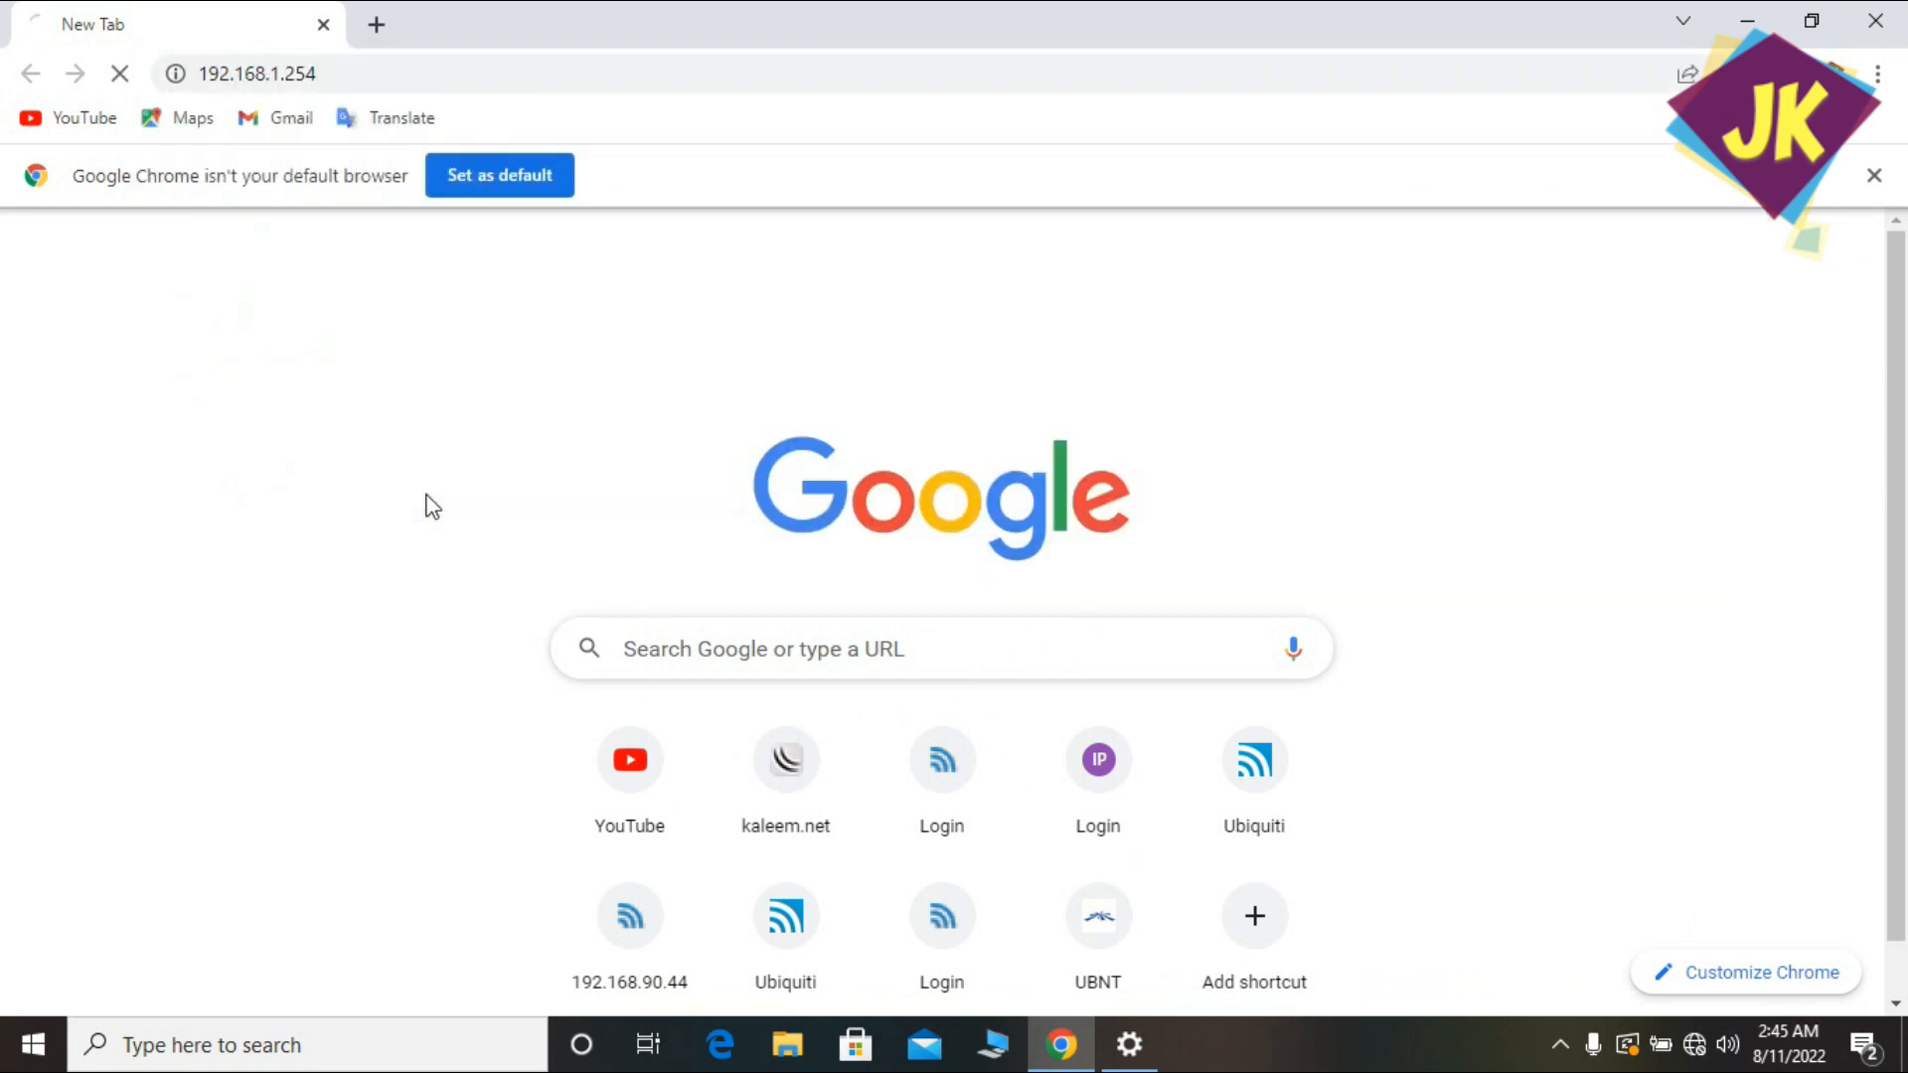
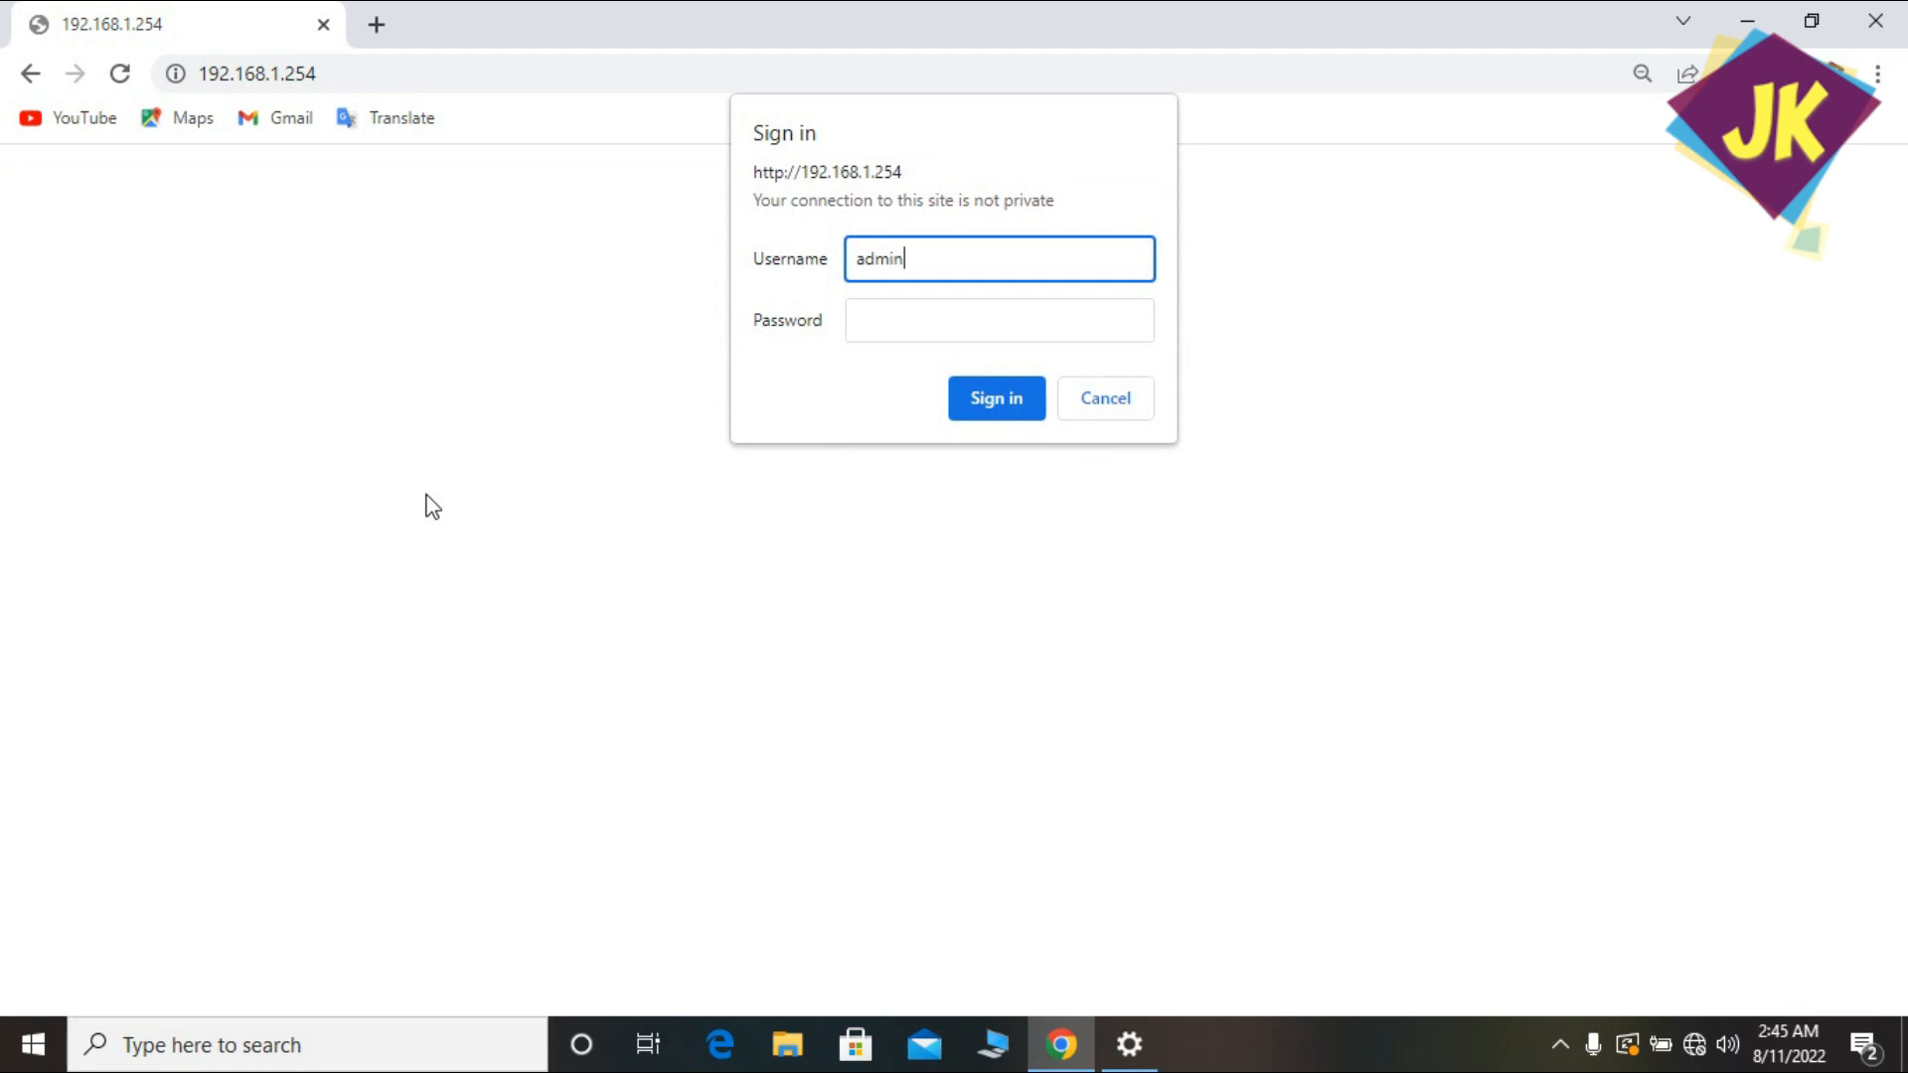
{"action": "key", "text": "Tab"}
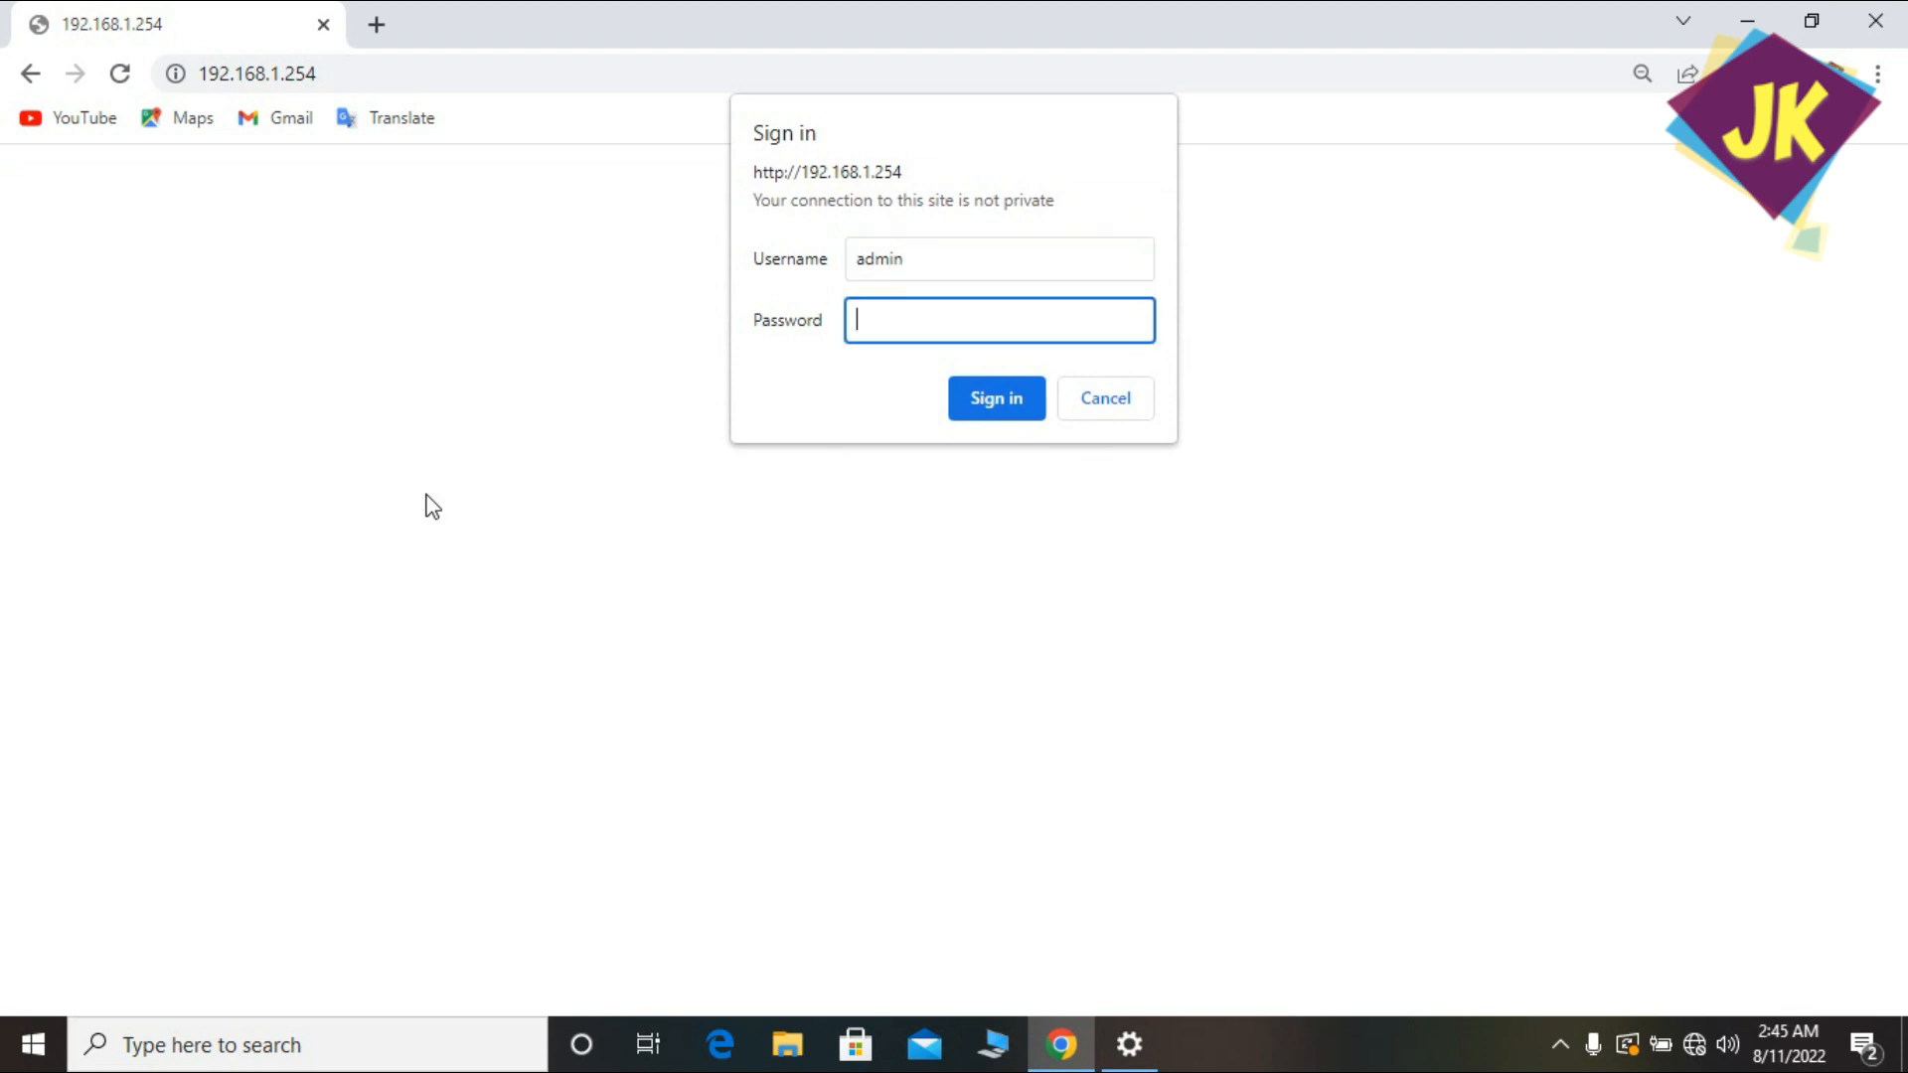
{"action": "key", "text": "Return"}
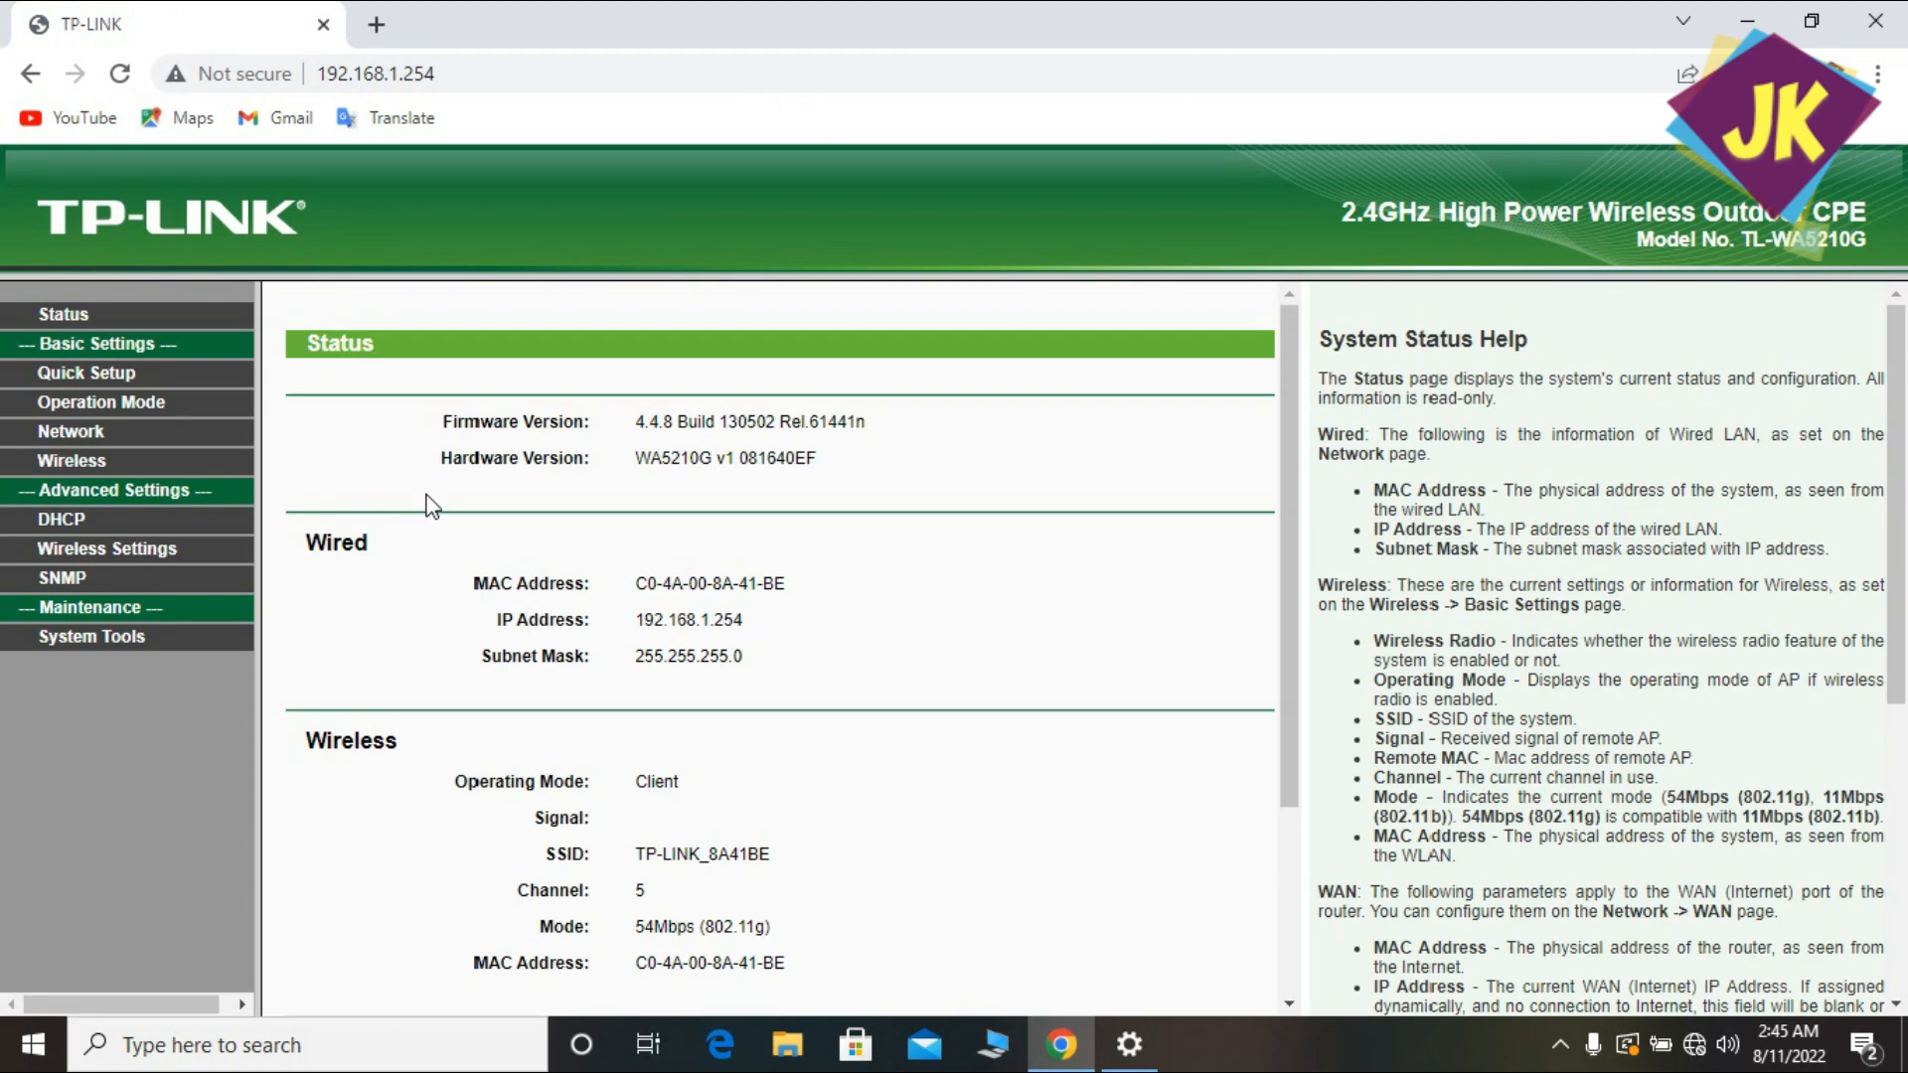
{"action": "left_click", "coordinate": [61, 641]}
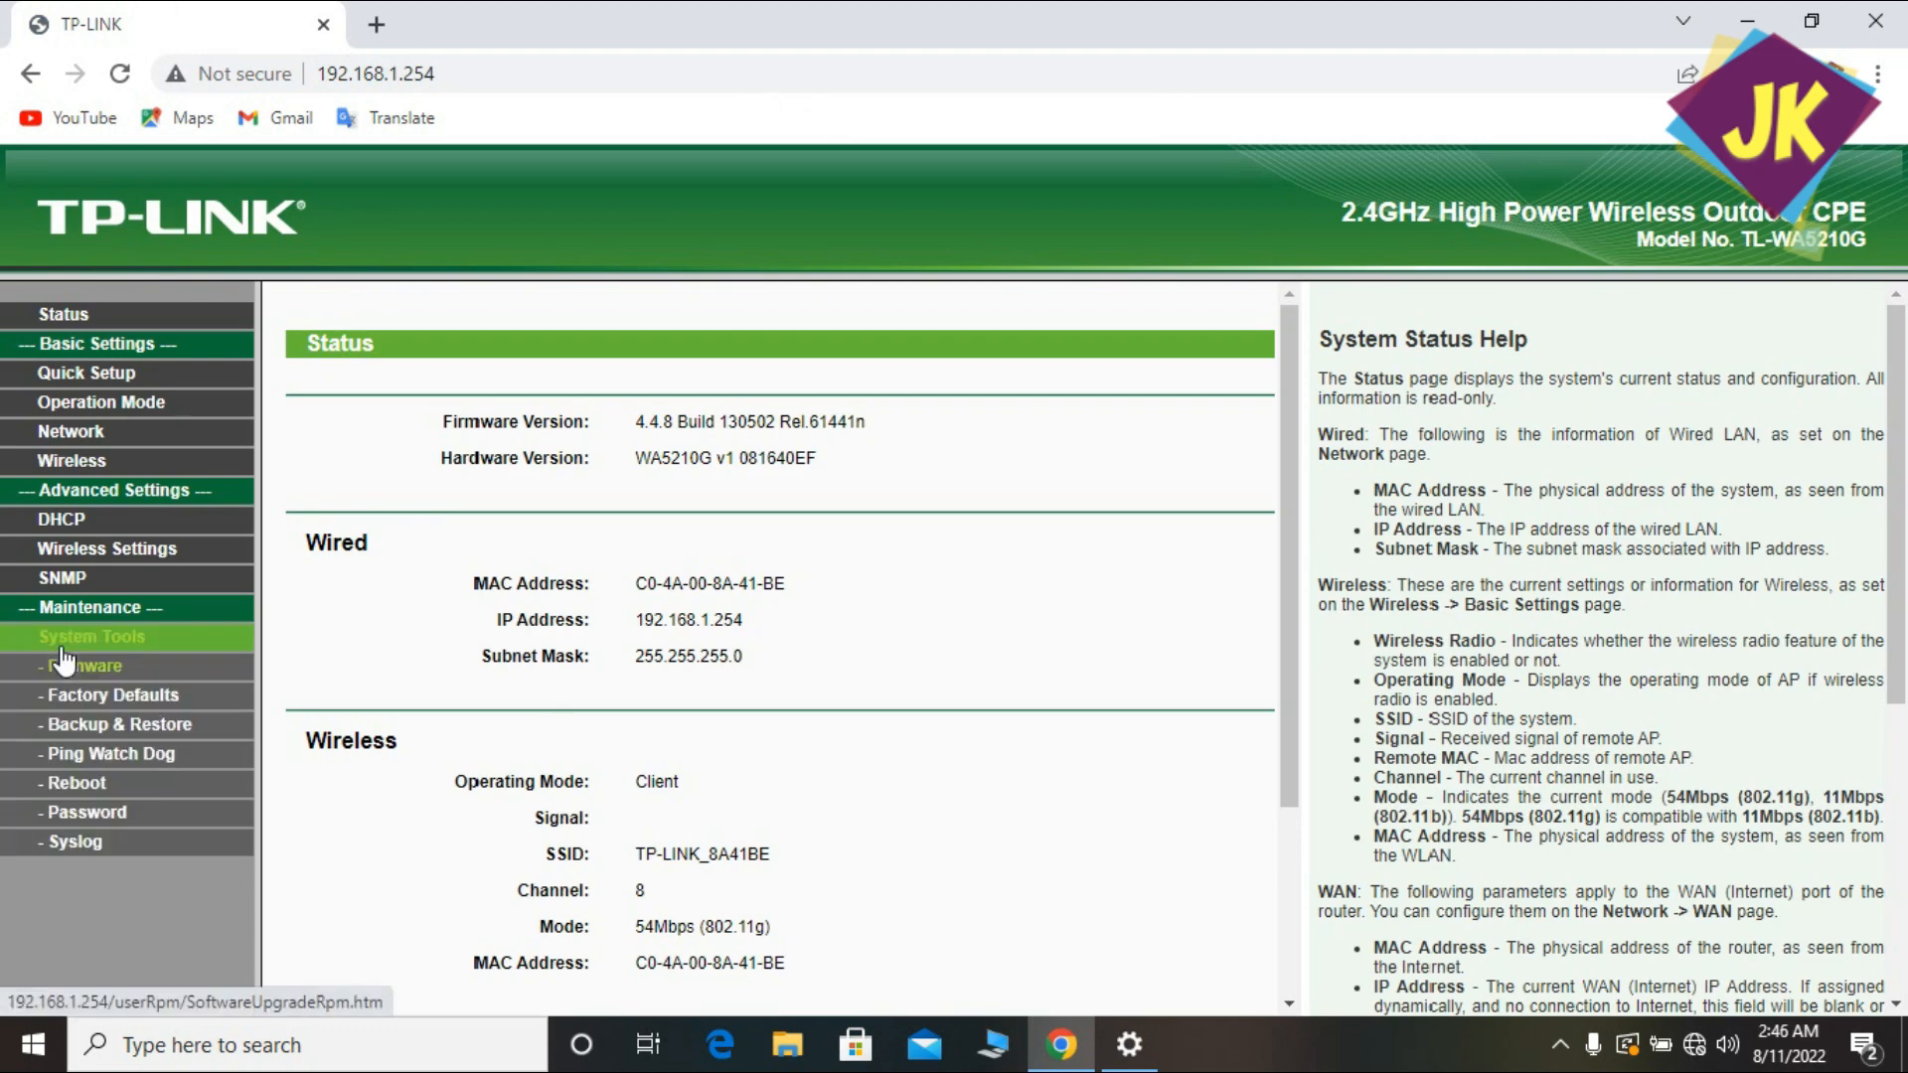
{"action": "left_click", "coordinate": [62, 663]}
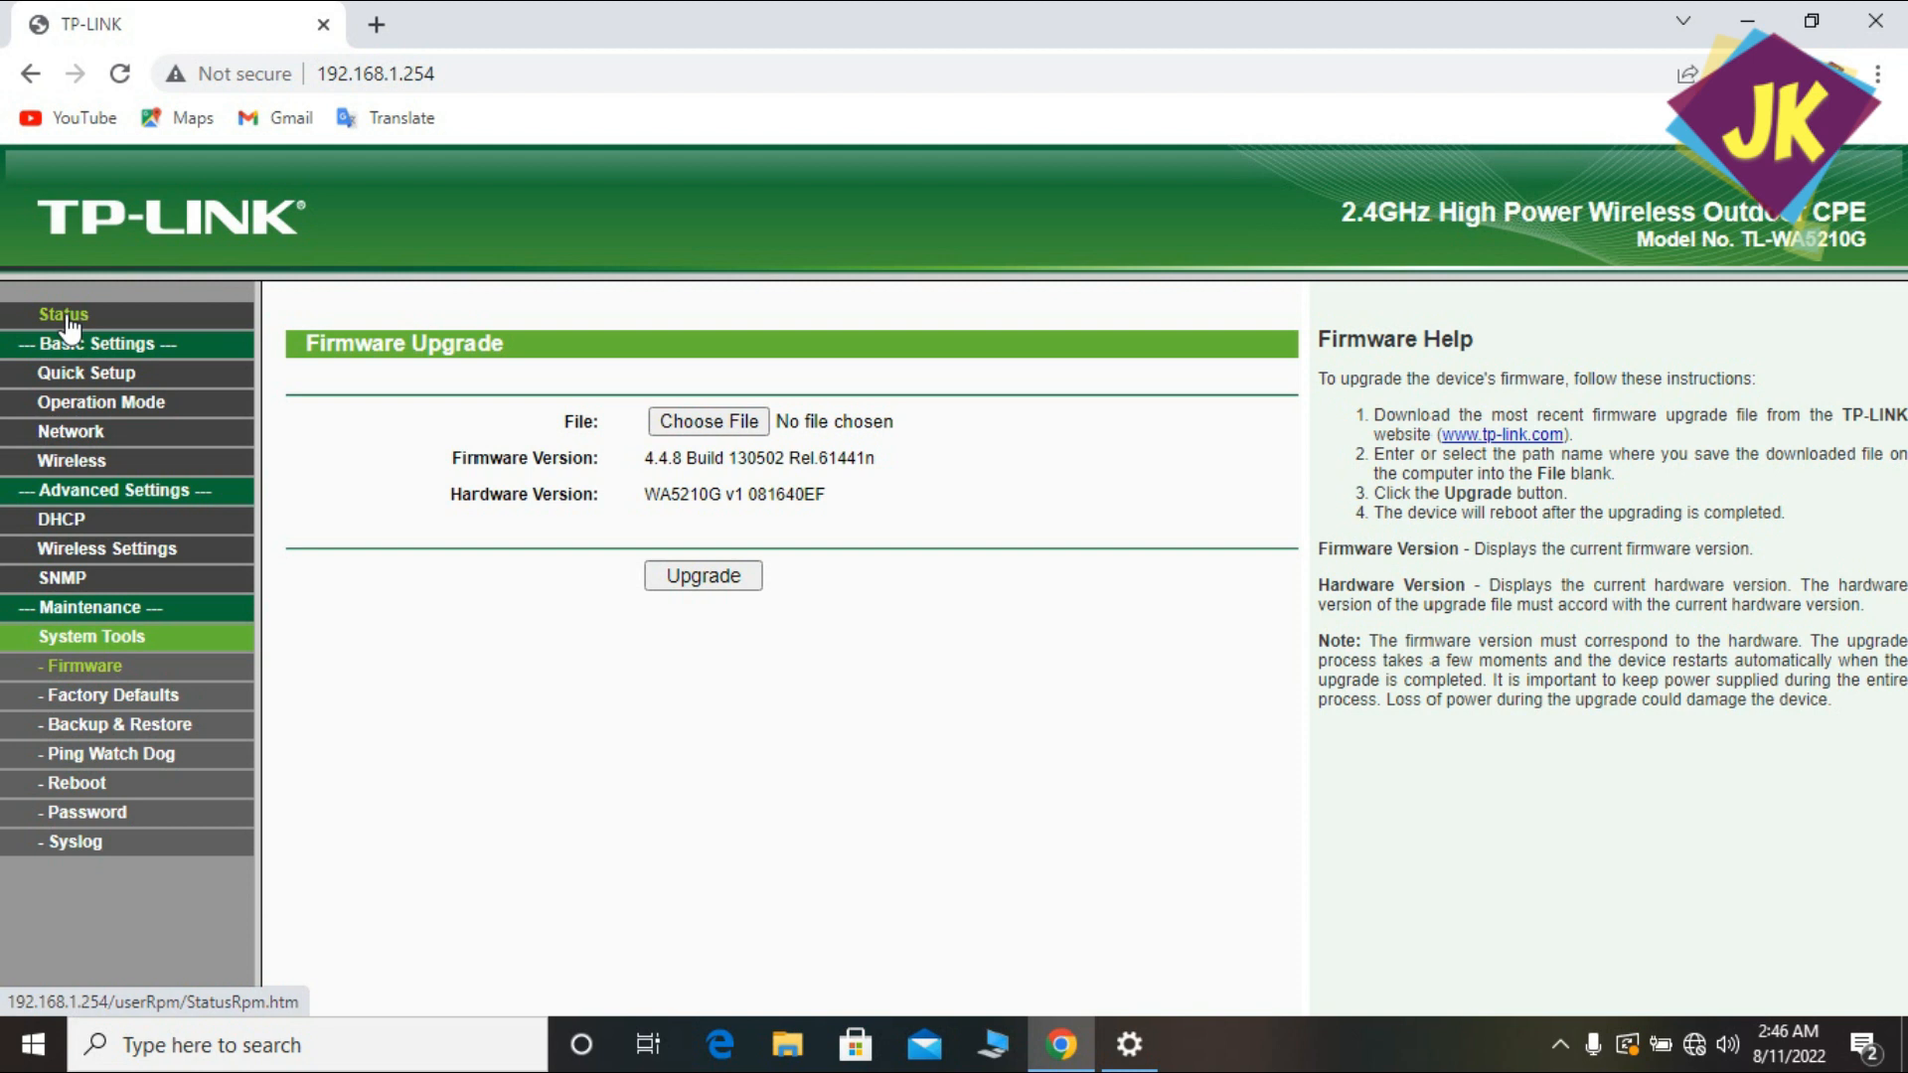
Minimize Chrome, close Settings, and open Downloads\UBNT in File Explorer.
{"action": "left_click", "coordinate": [1746, 23]}
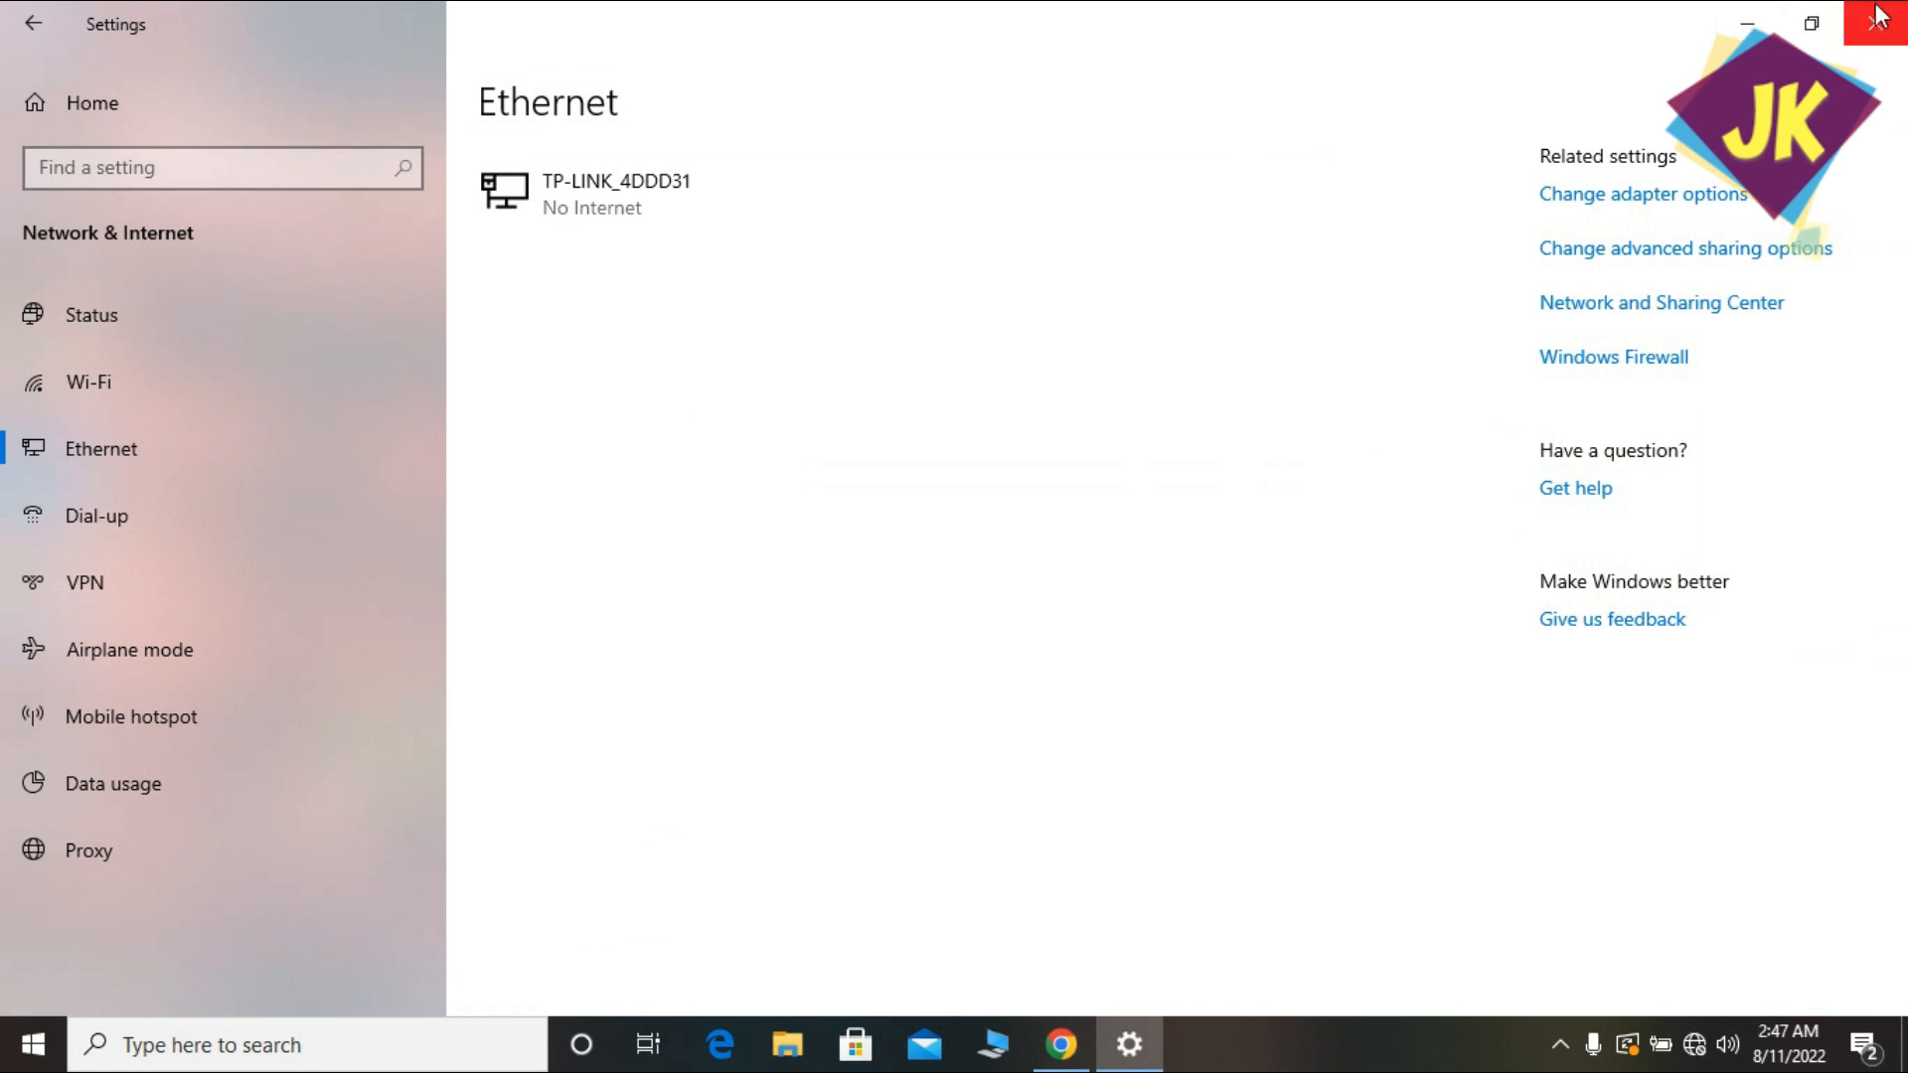
{"action": "left_click", "coordinate": [1878, 18]}
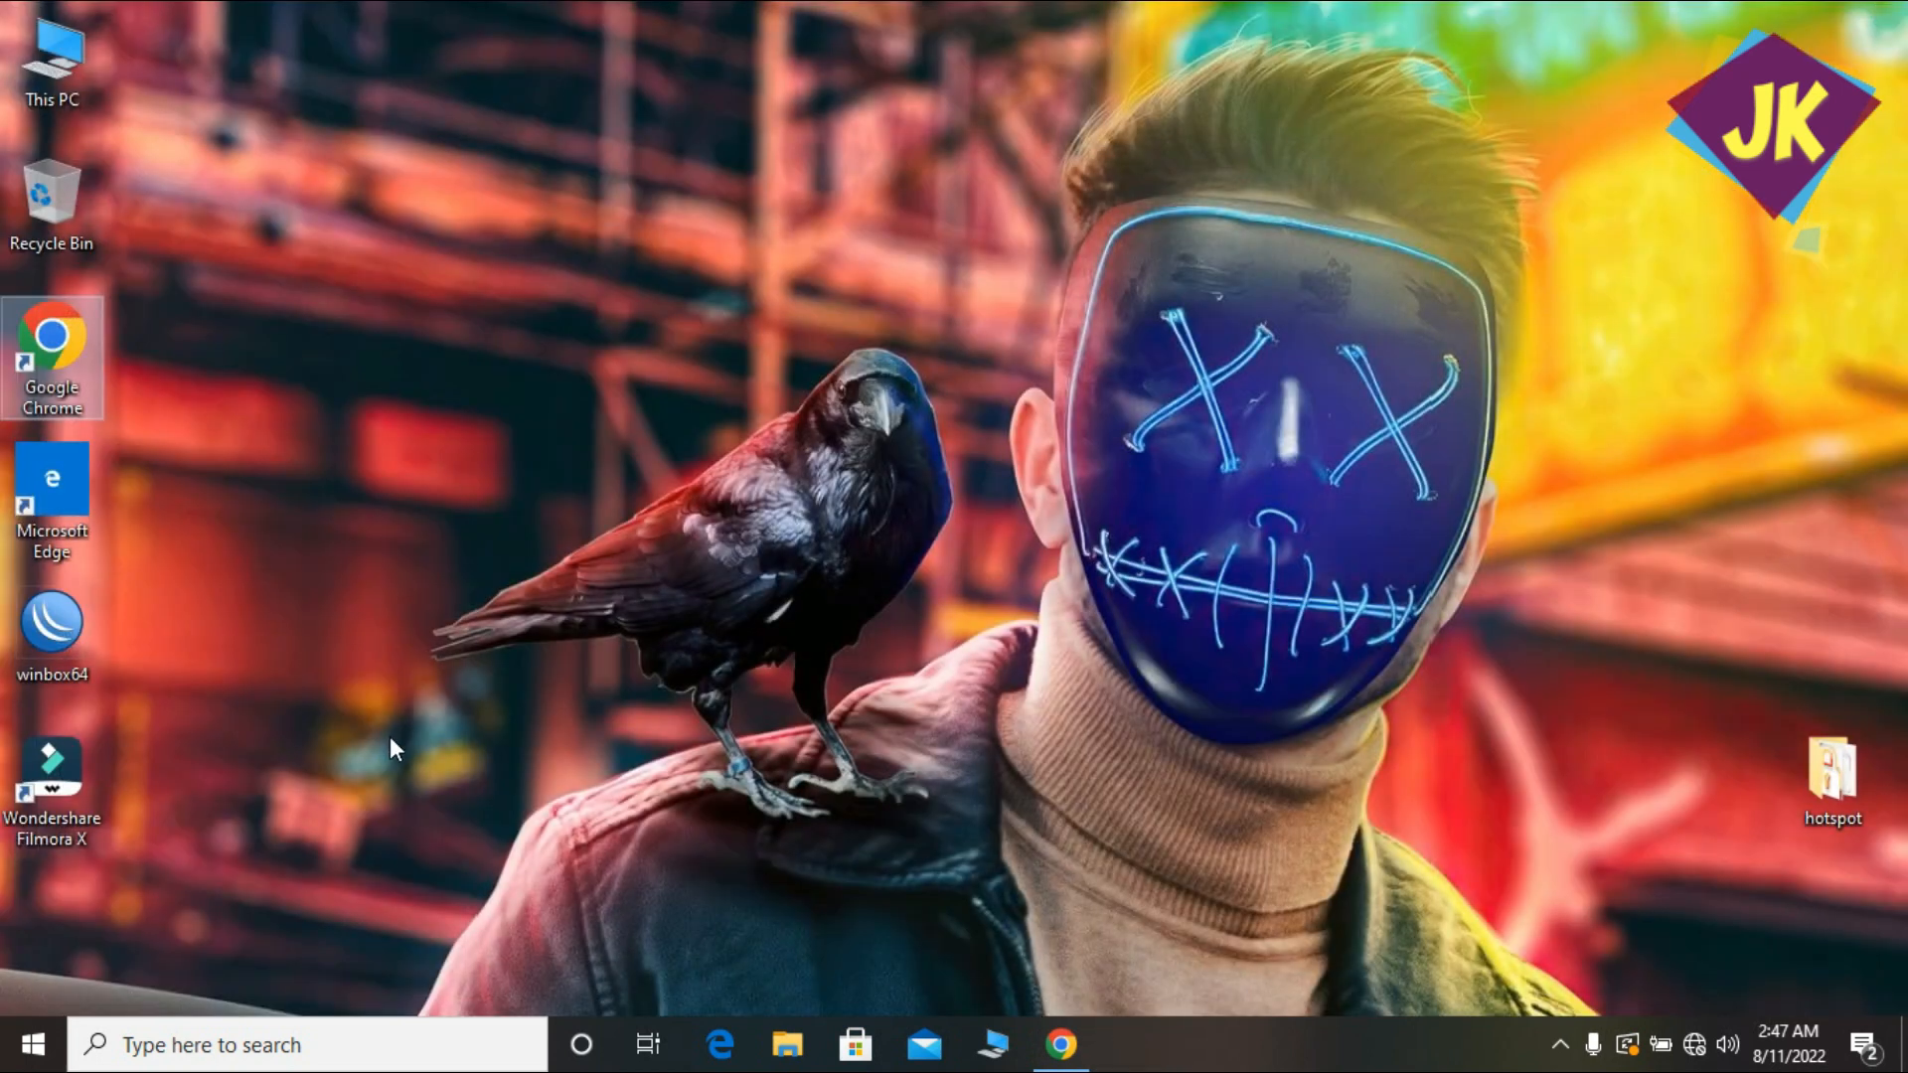
{"action": "left_click", "coordinate": [797, 1019]}
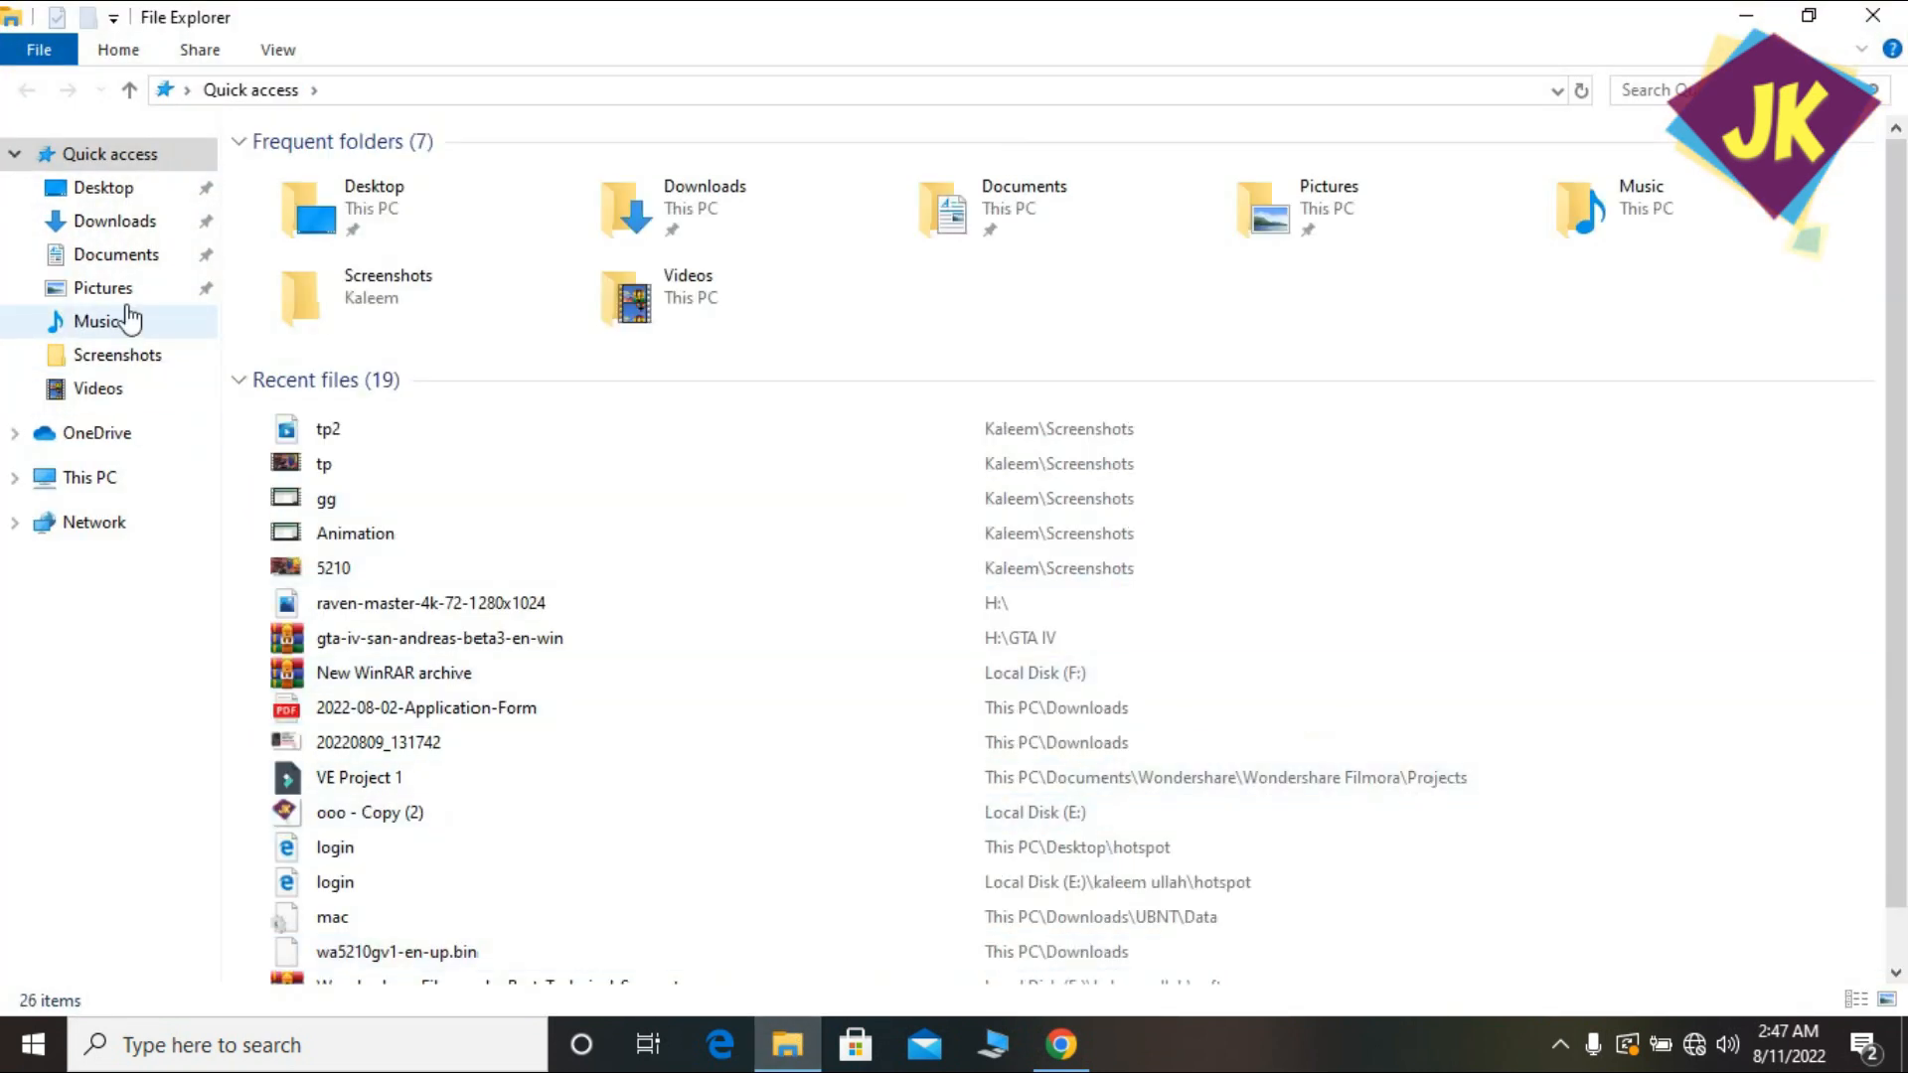
{"action": "left_click", "coordinate": [121, 222]}
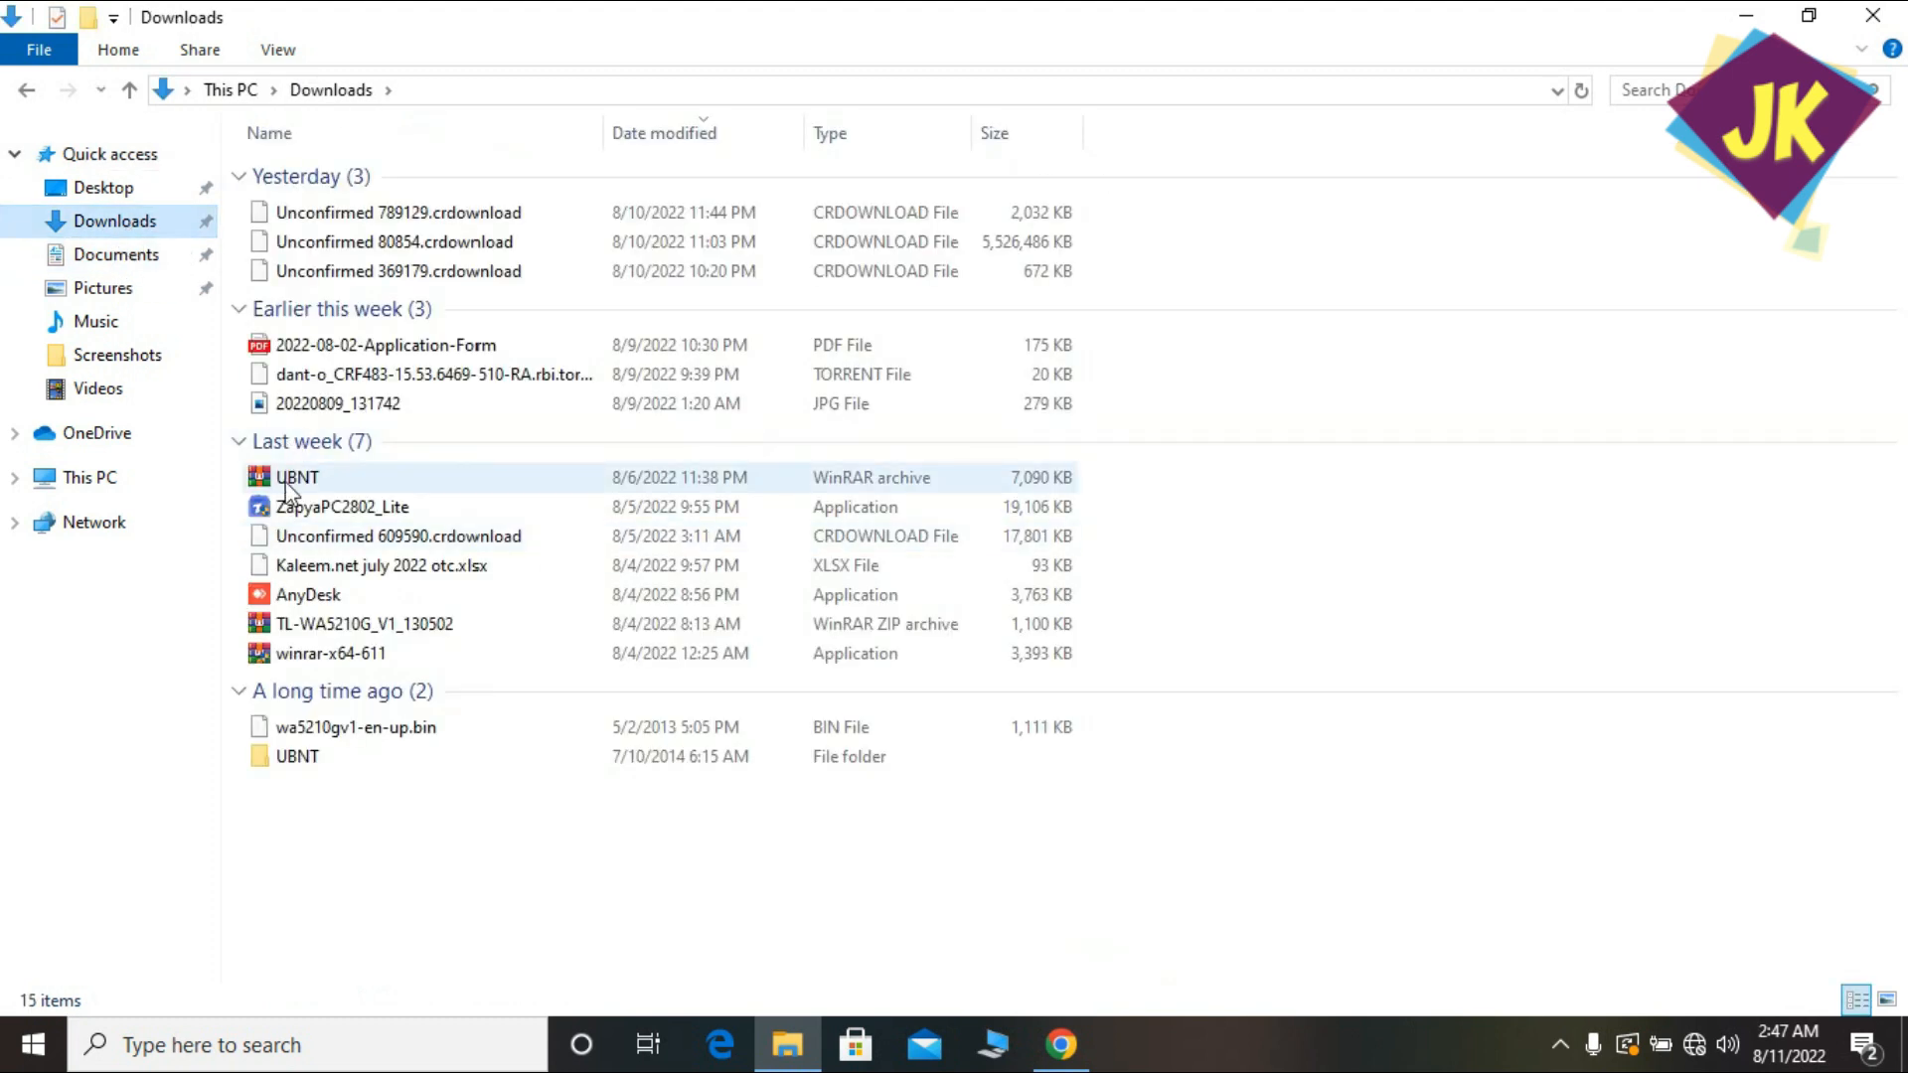
{"action": "left_click", "coordinate": [307, 763]}
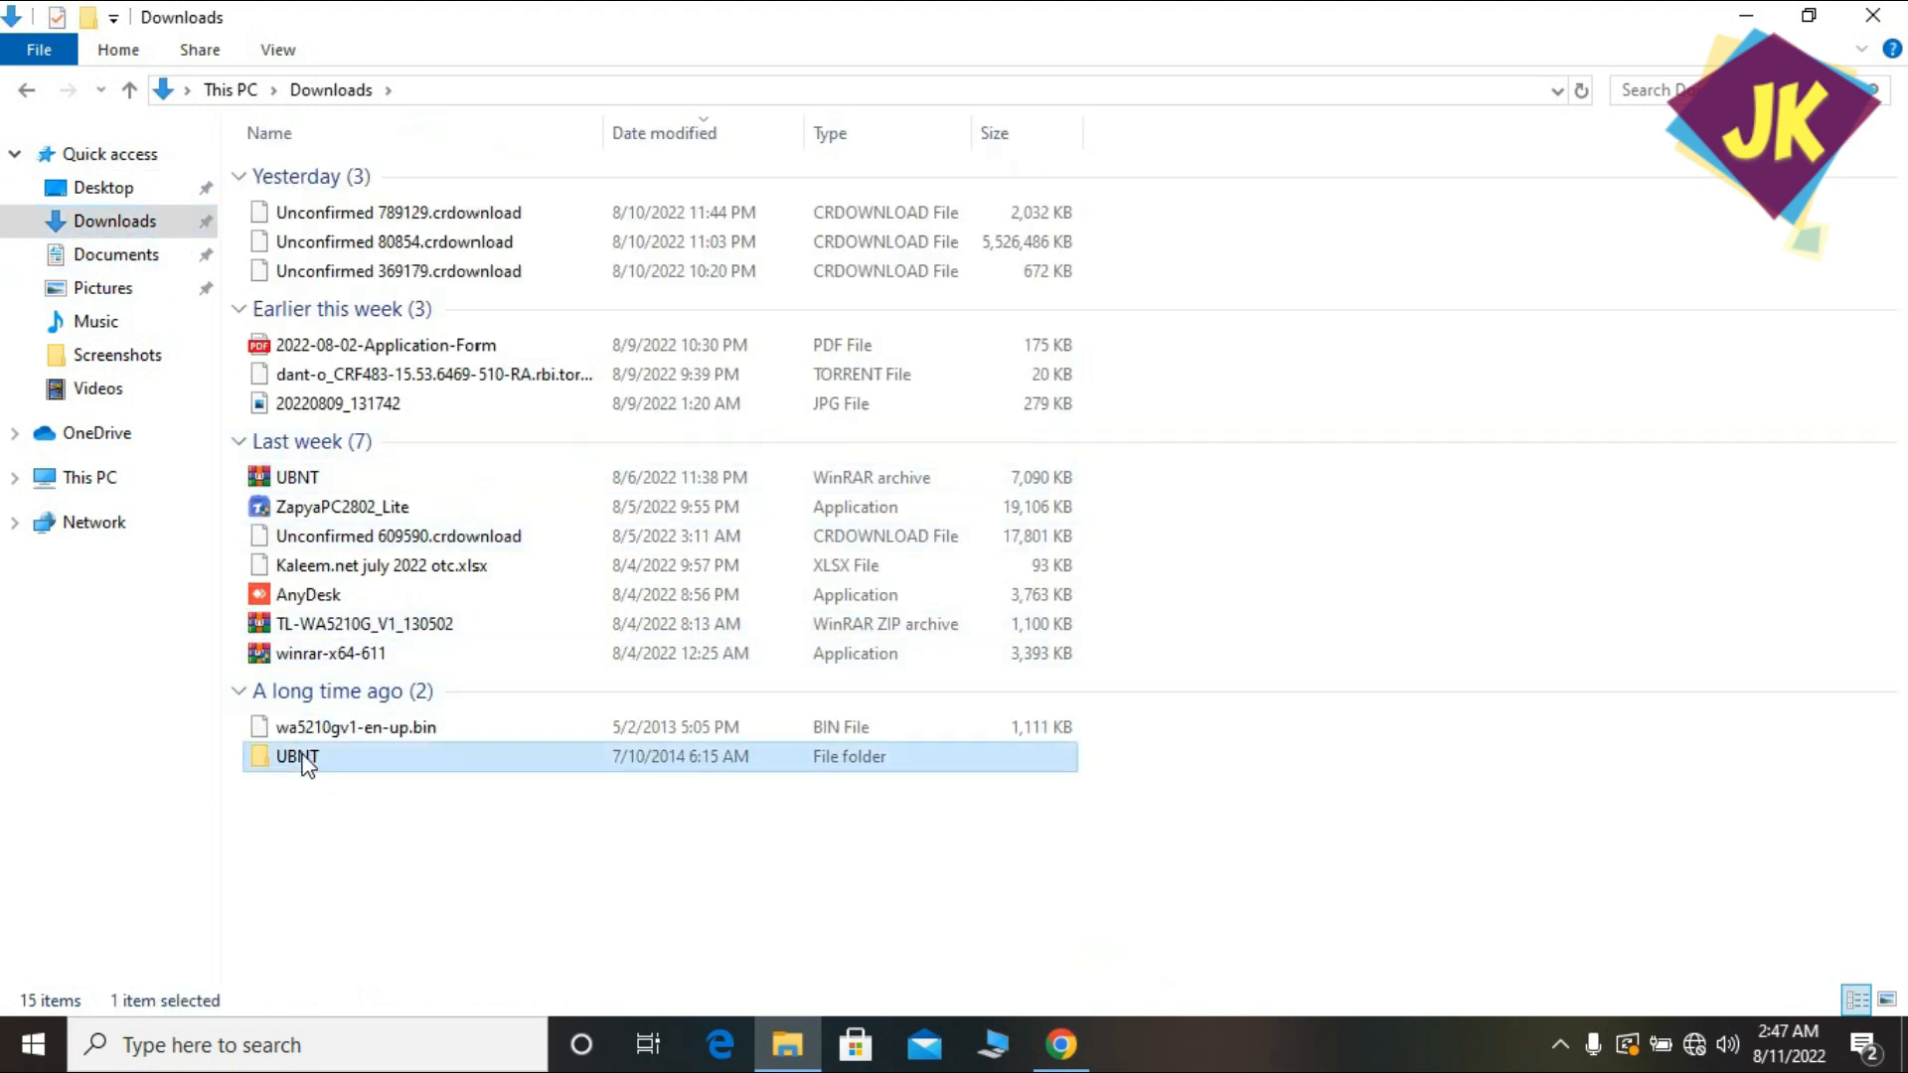
{"action": "double_click", "coordinate": [307, 763]}
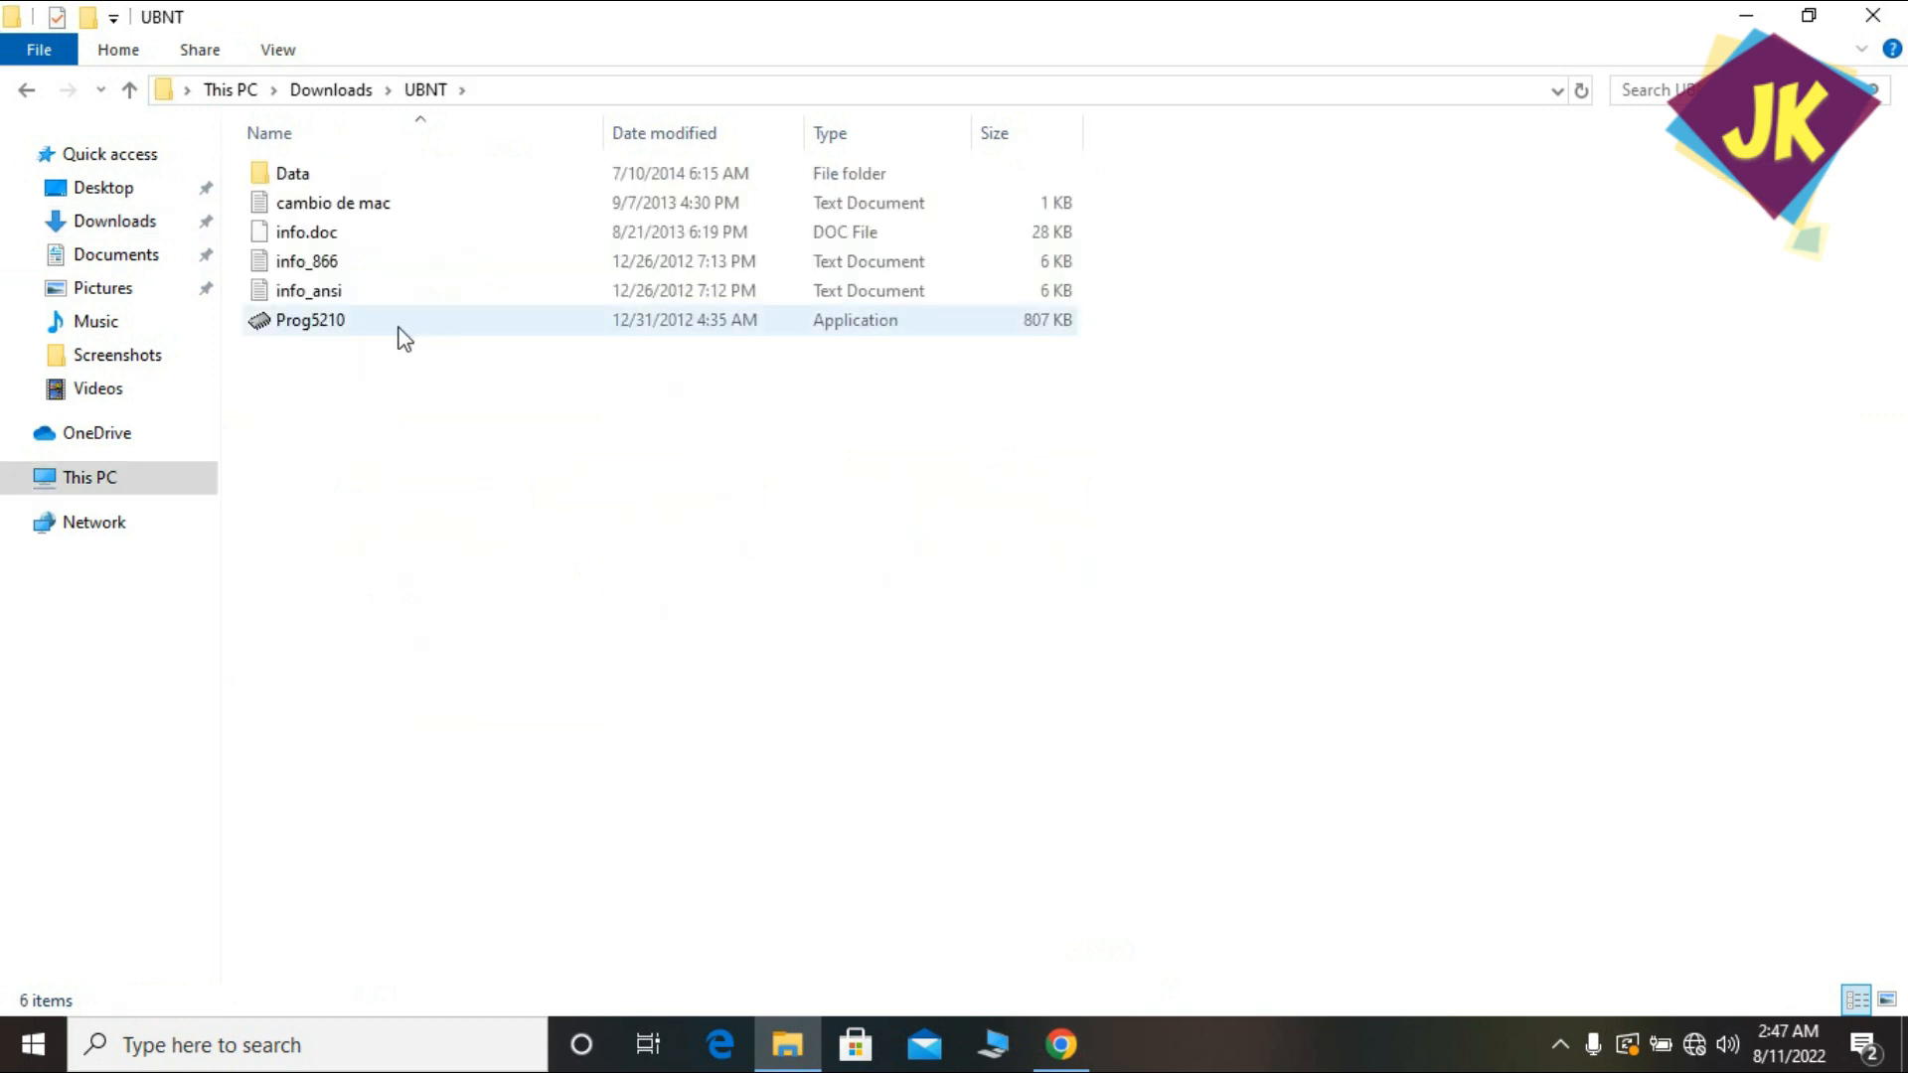
Launch Prog5210 and step past the welcome page to the parameters page for 192.168.1.254.
{"action": "double_click", "coordinate": [330, 326]}
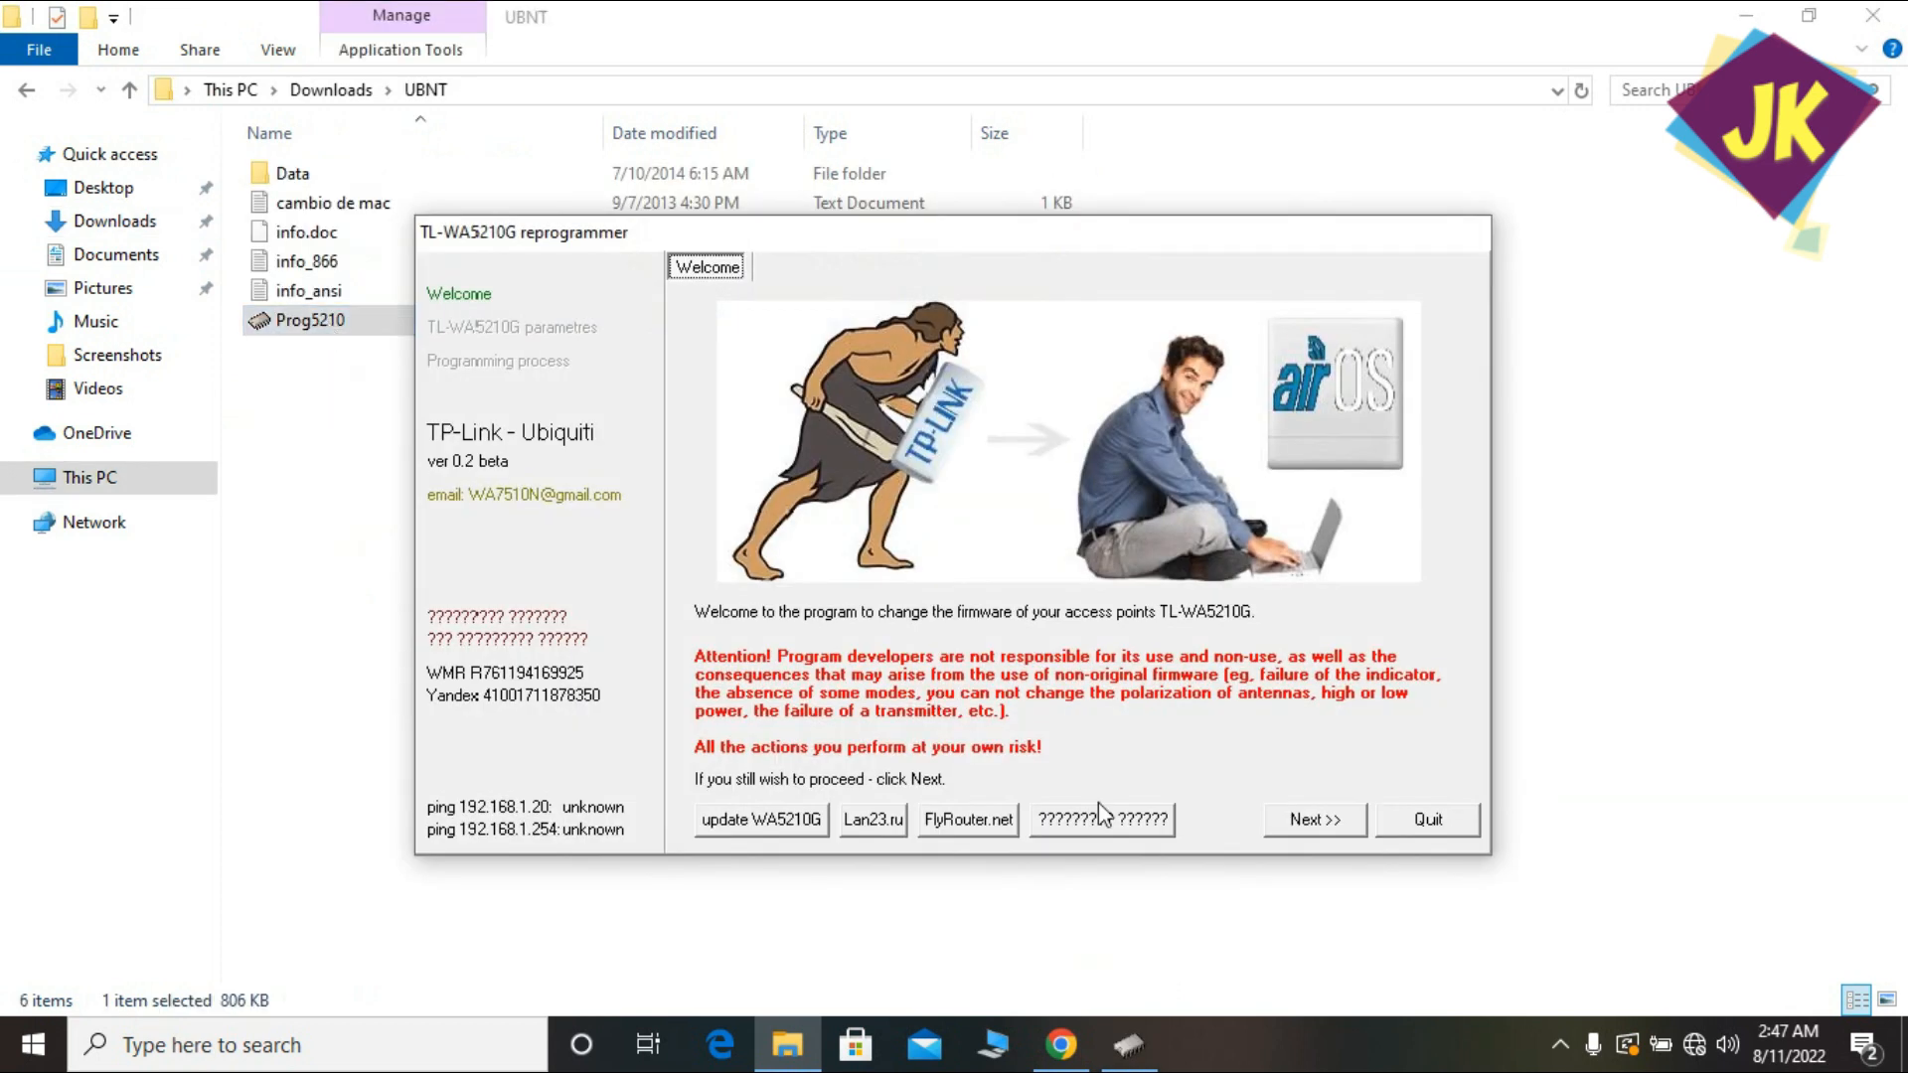
{"action": "left_click", "coordinate": [1313, 831]}
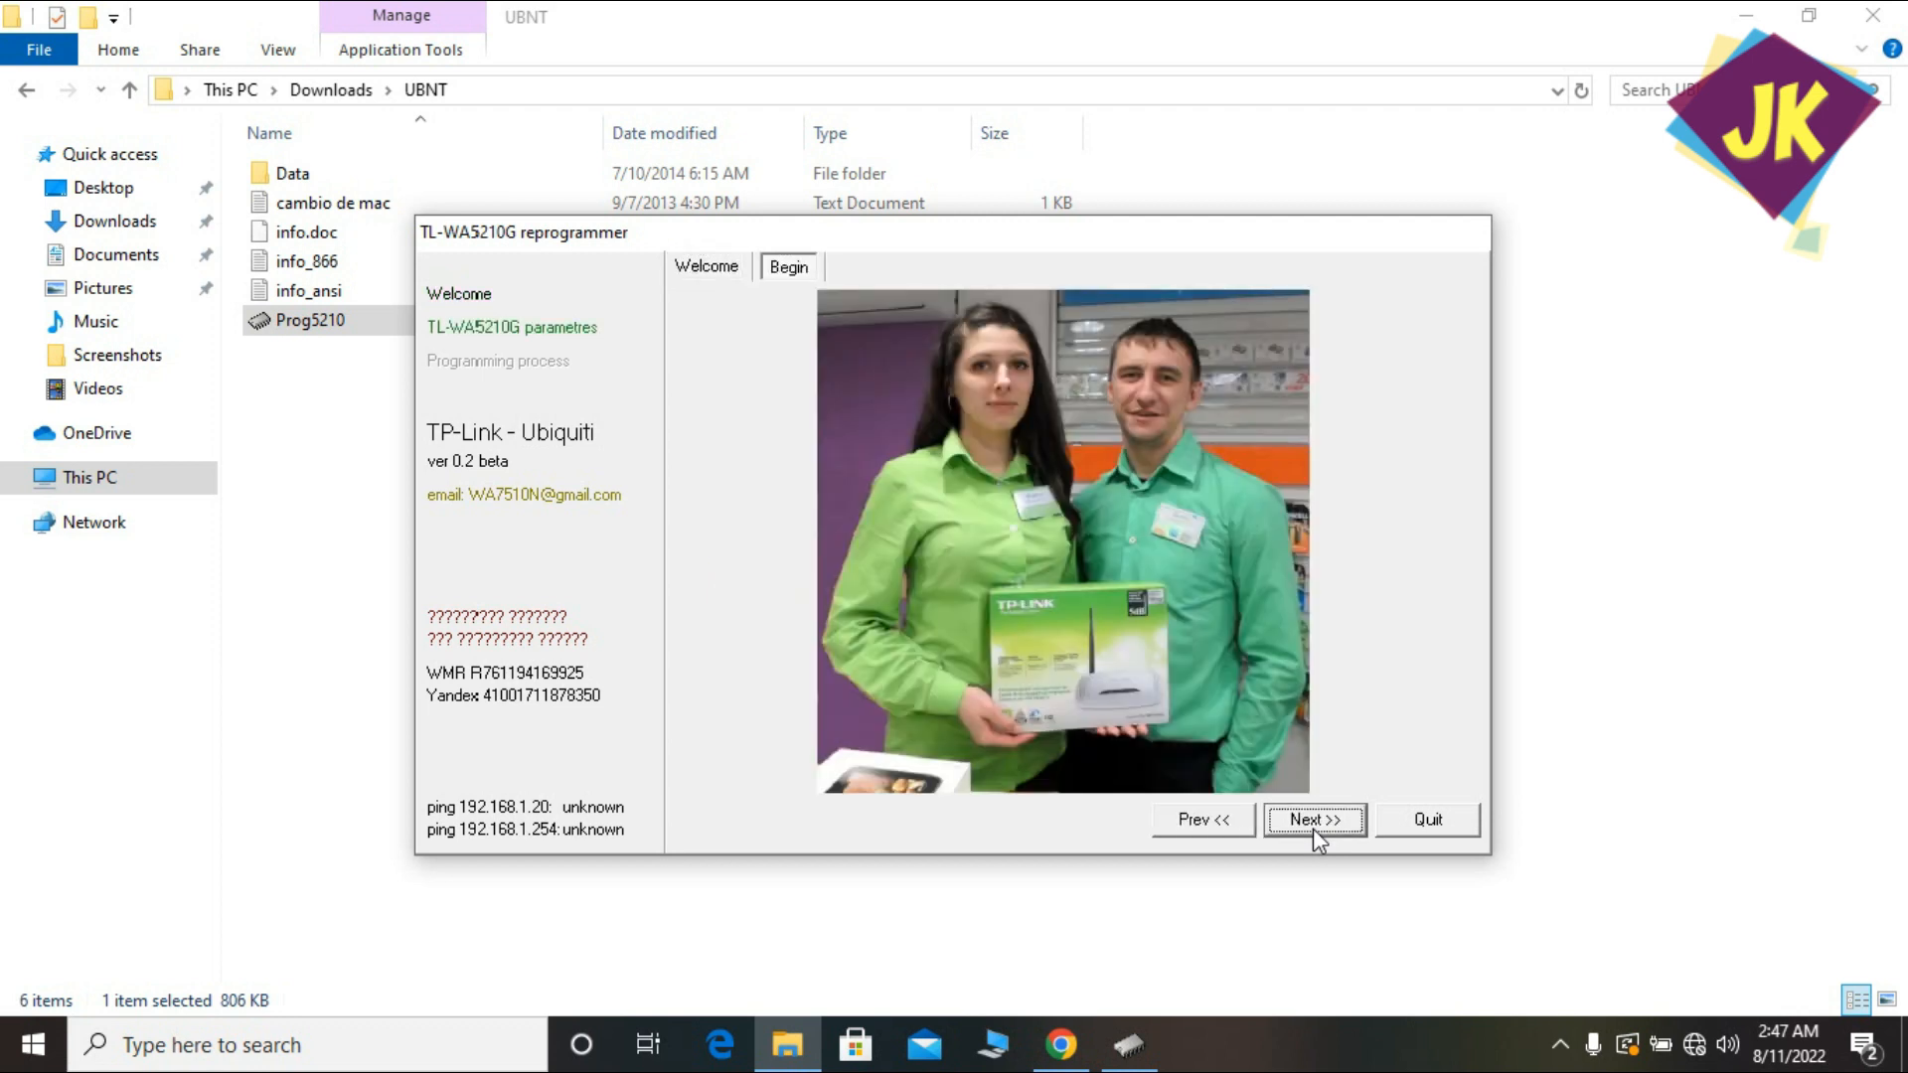
{"action": "left_click", "coordinate": [1313, 827]}
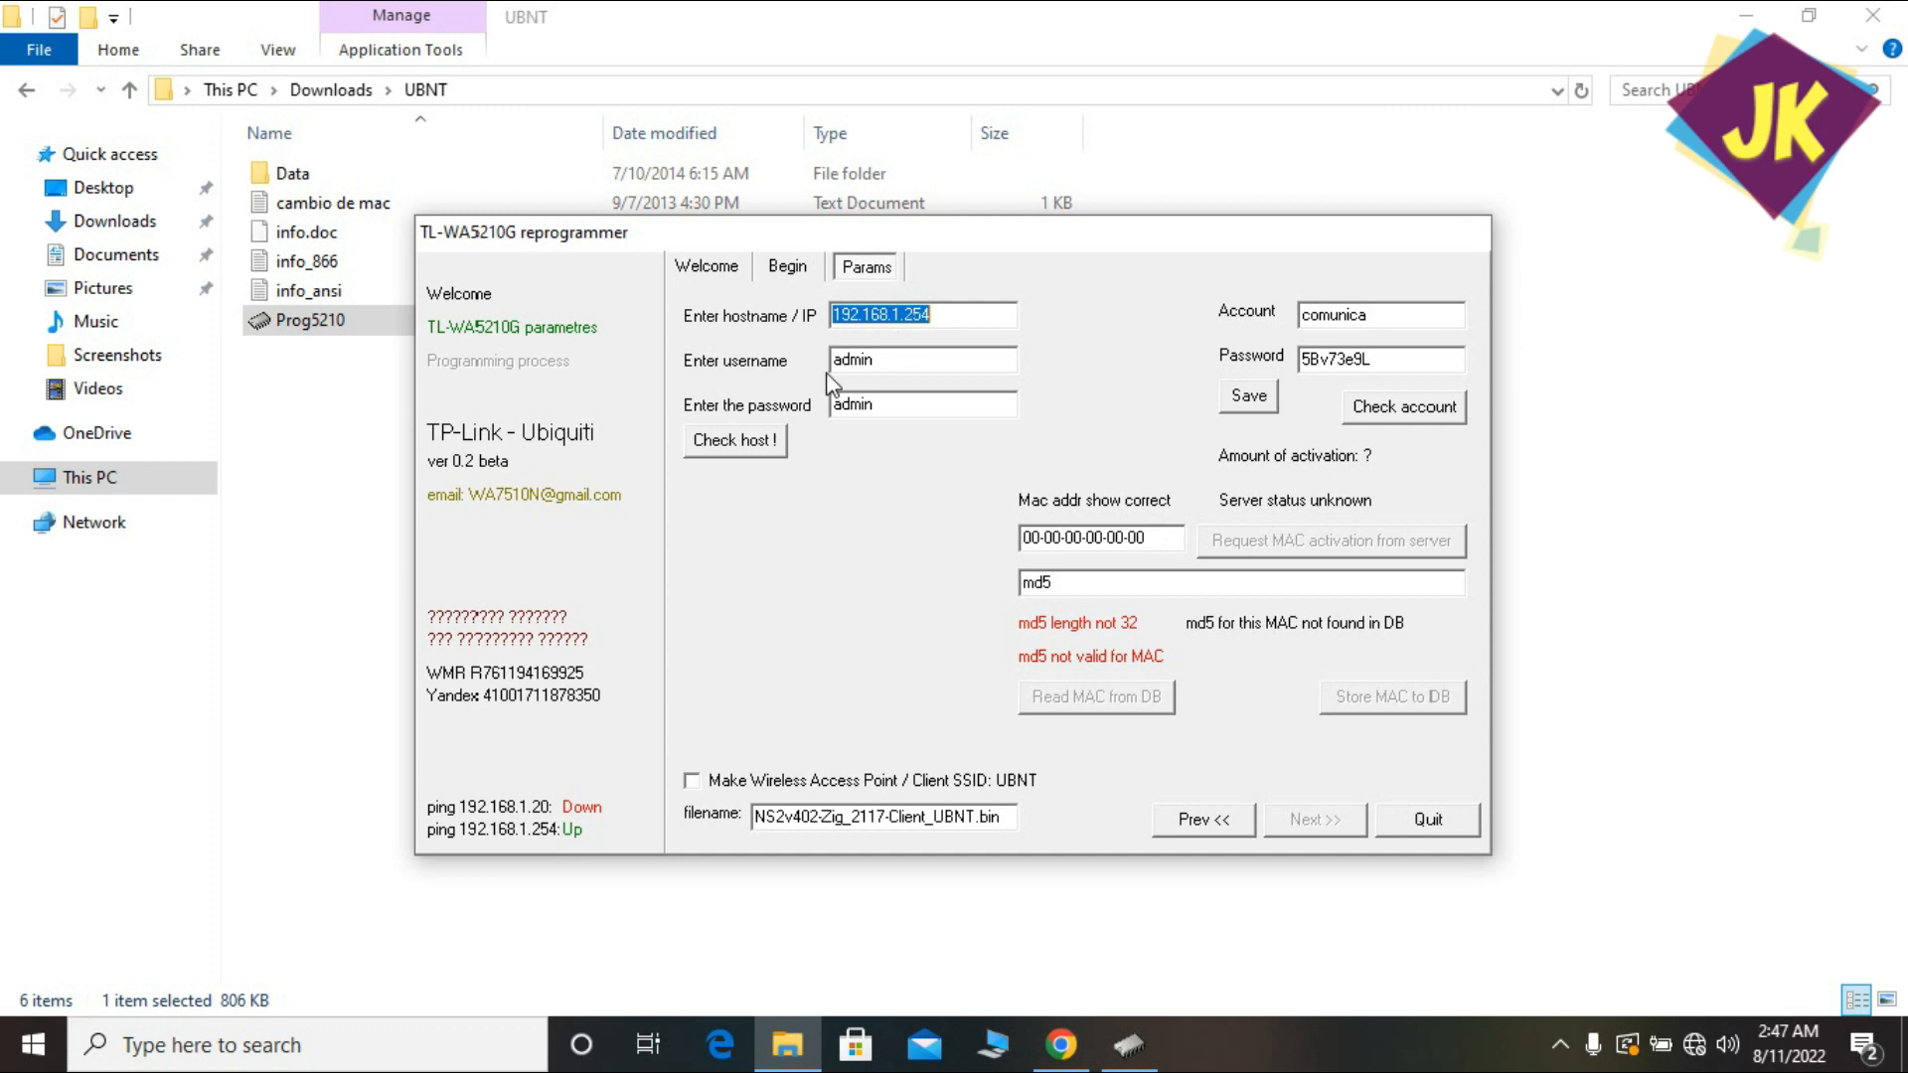
Run Check host! to confirm the TL-WA5210G is online and logged in, then erase the MAC field.
{"action": "left_click", "coordinate": [728, 446]}
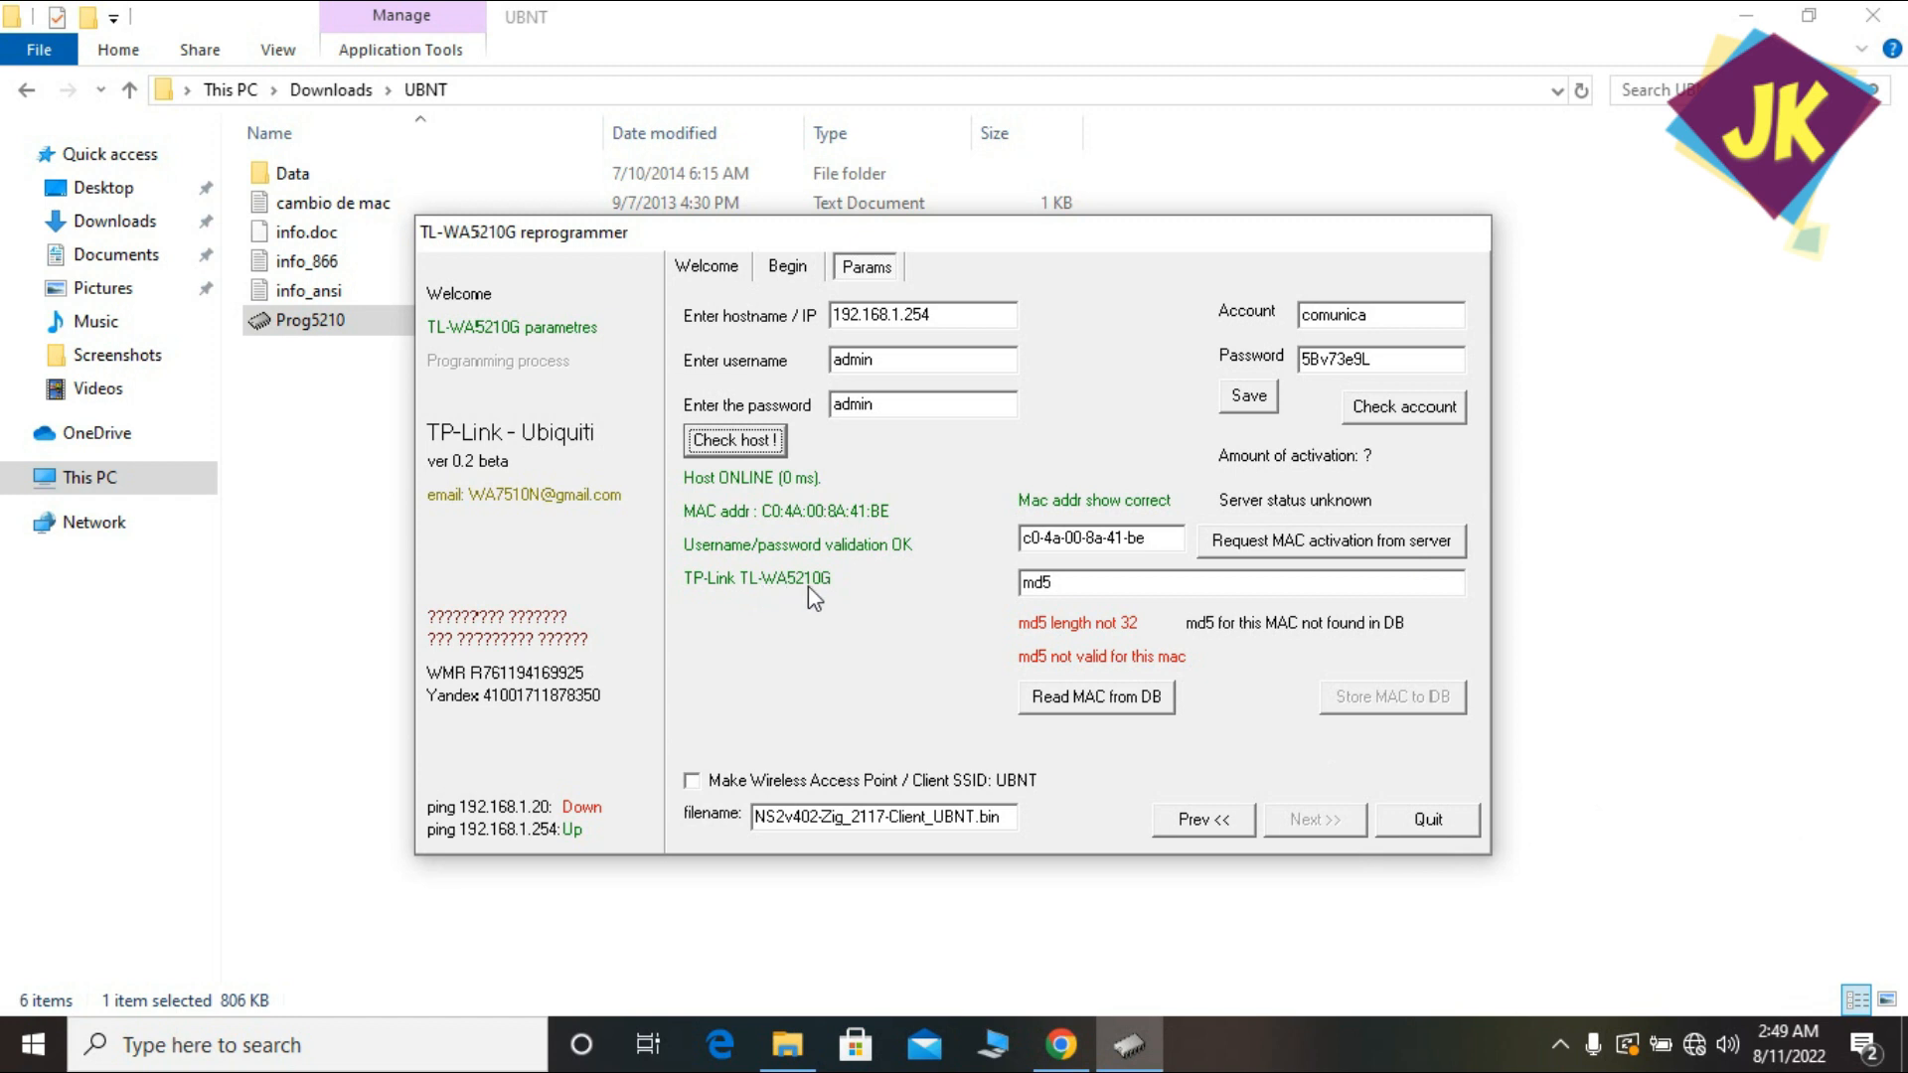
{"action": "left_click", "coordinate": [1147, 537]}
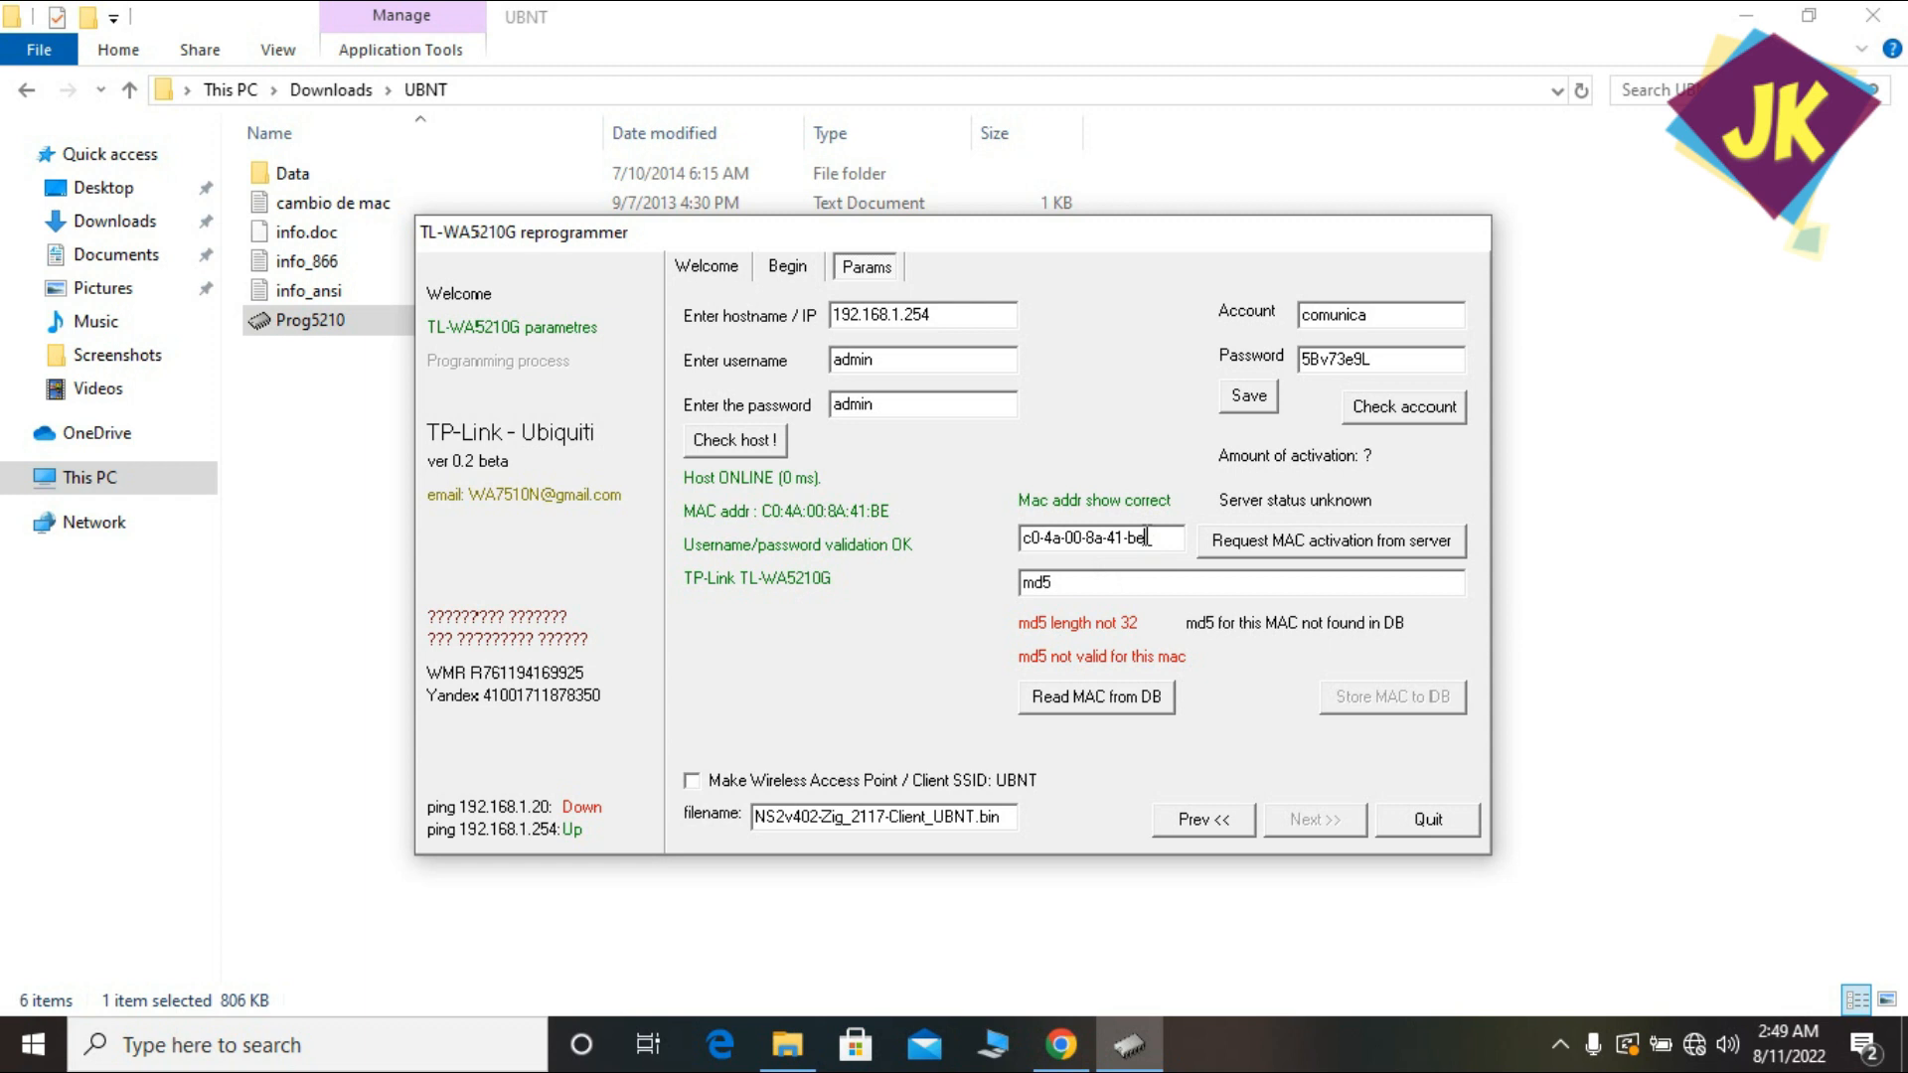
{"action": "left_click_drag", "start_coordinate": [1146, 537], "coordinate": [1027, 538]}
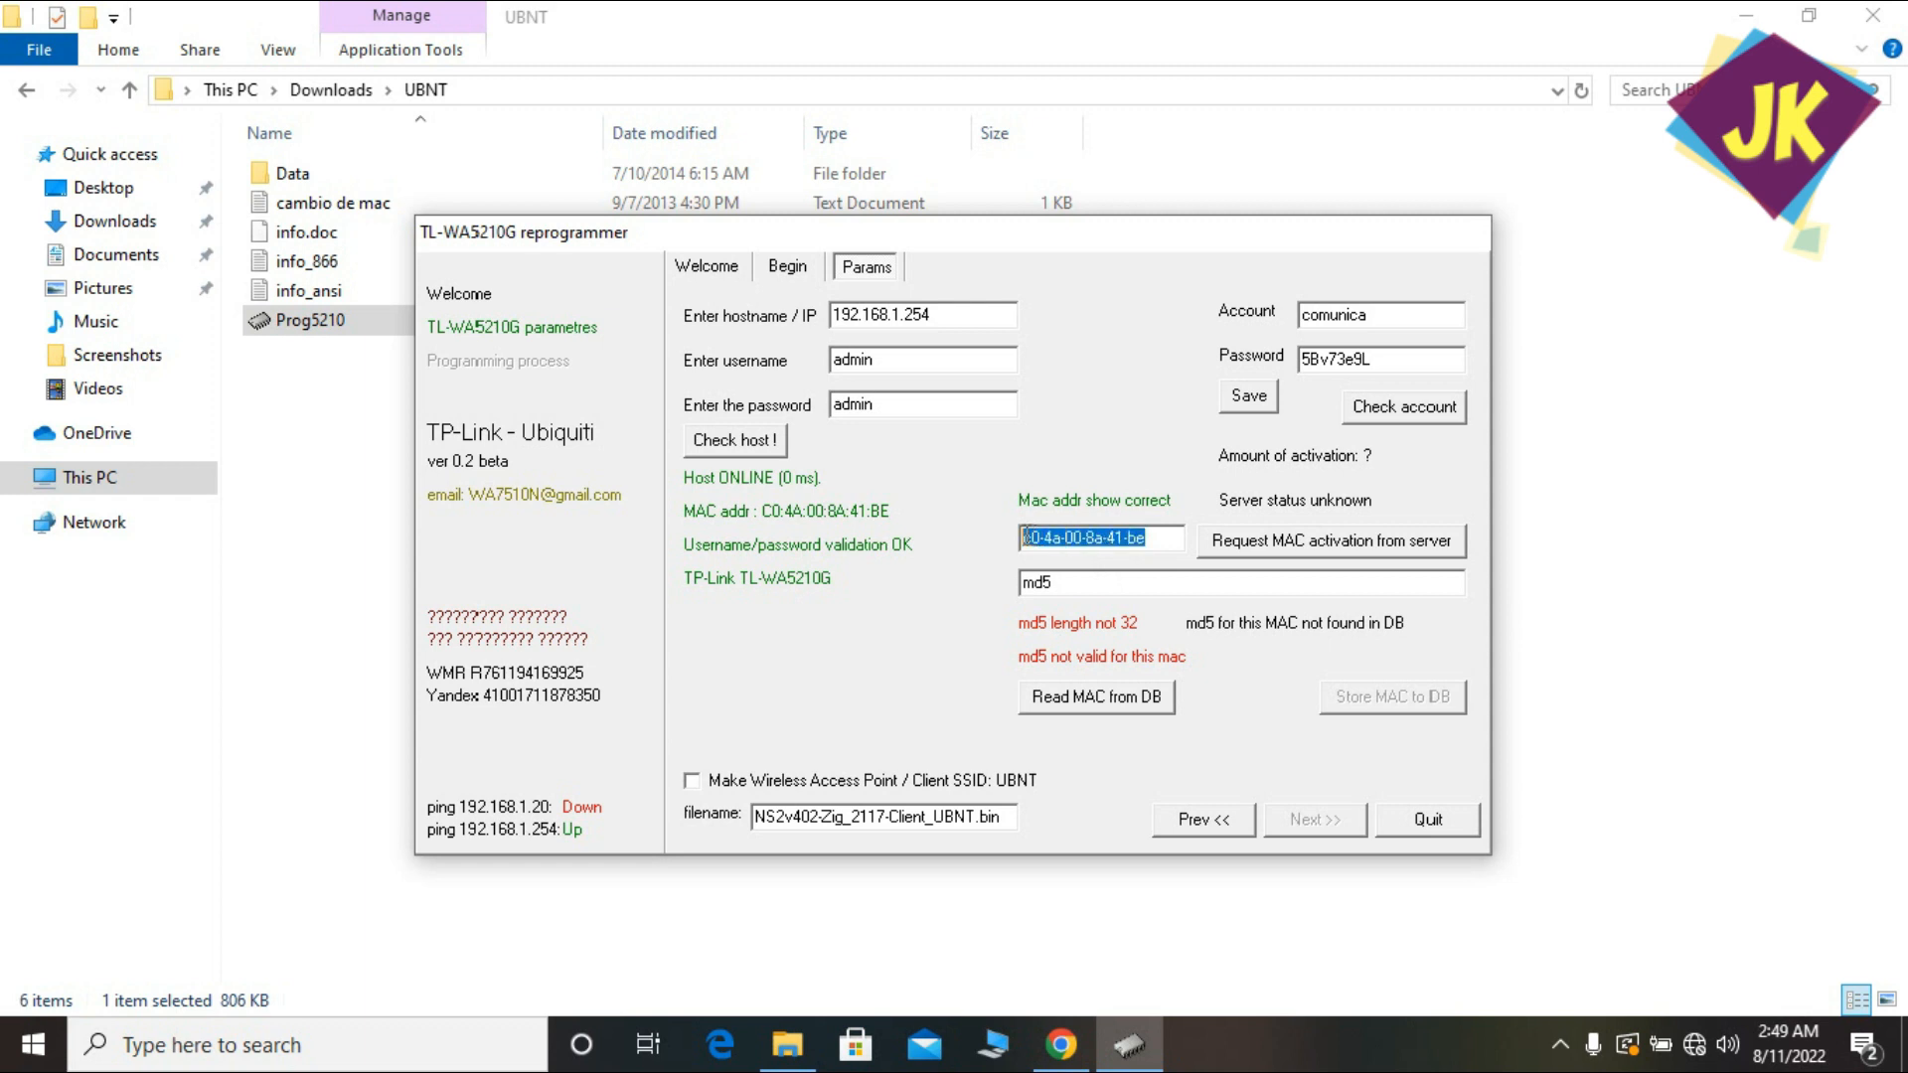
{"action": "key", "text": "BackSpace"}
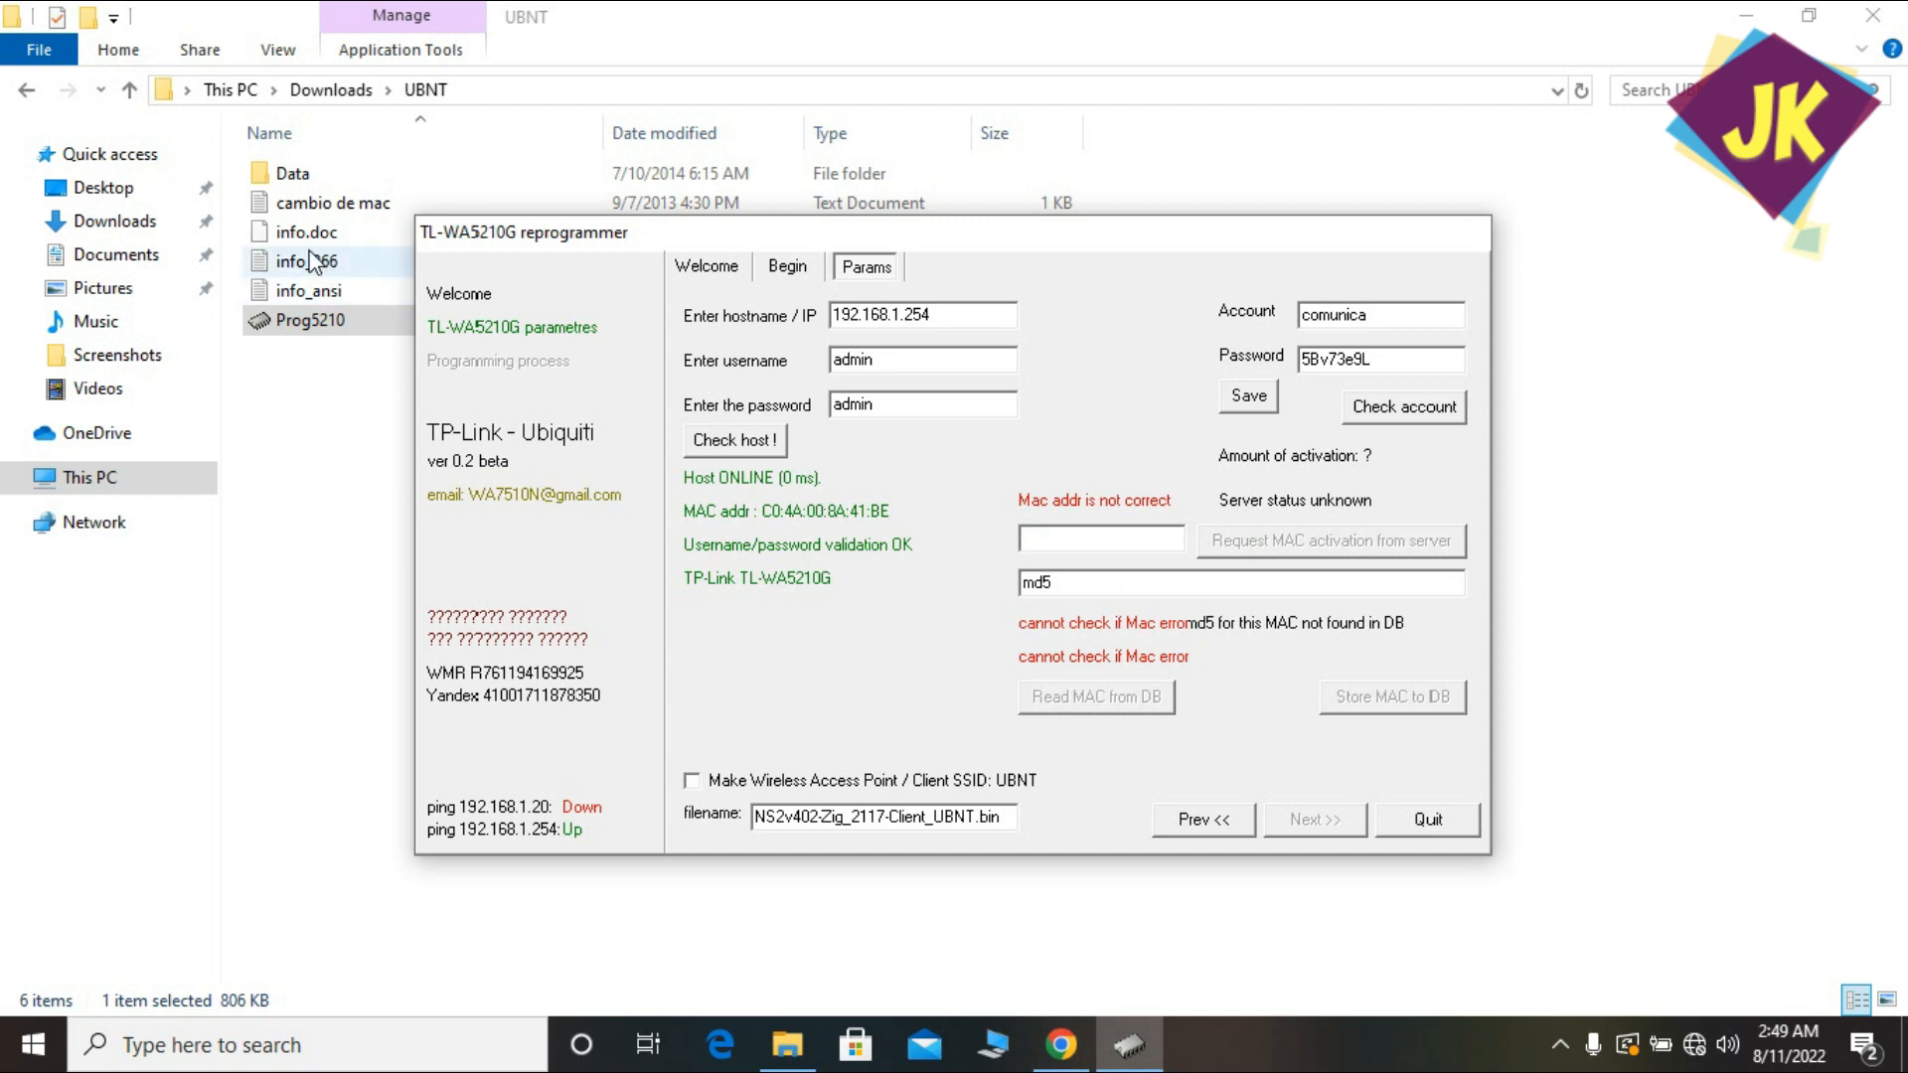
Copy MAC b0-48-7a-b5-61-ec from the Data\mac file in Notepad, then return to the reprogrammer.
{"action": "double_click", "coordinate": [297, 175]}
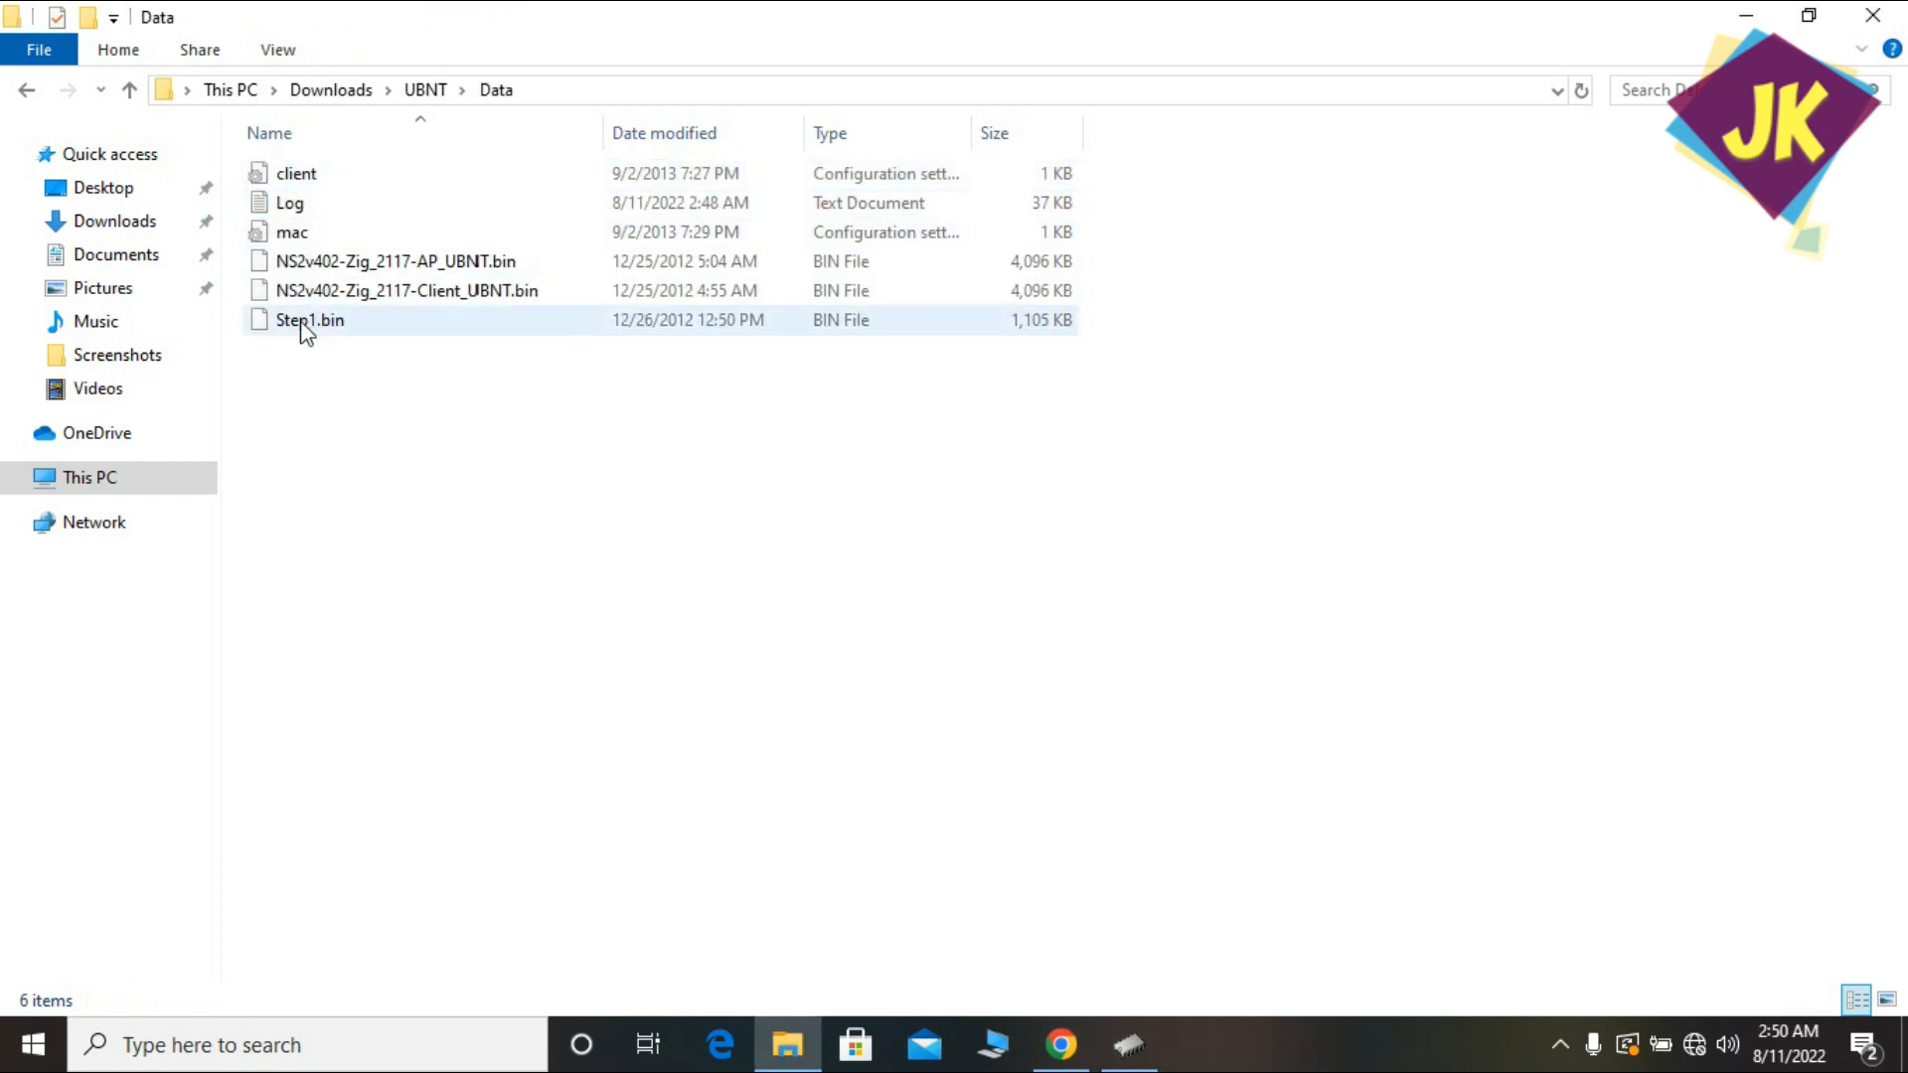
{"action": "left_click", "coordinate": [298, 237]}
{"action": "double_click", "coordinate": [299, 239]}
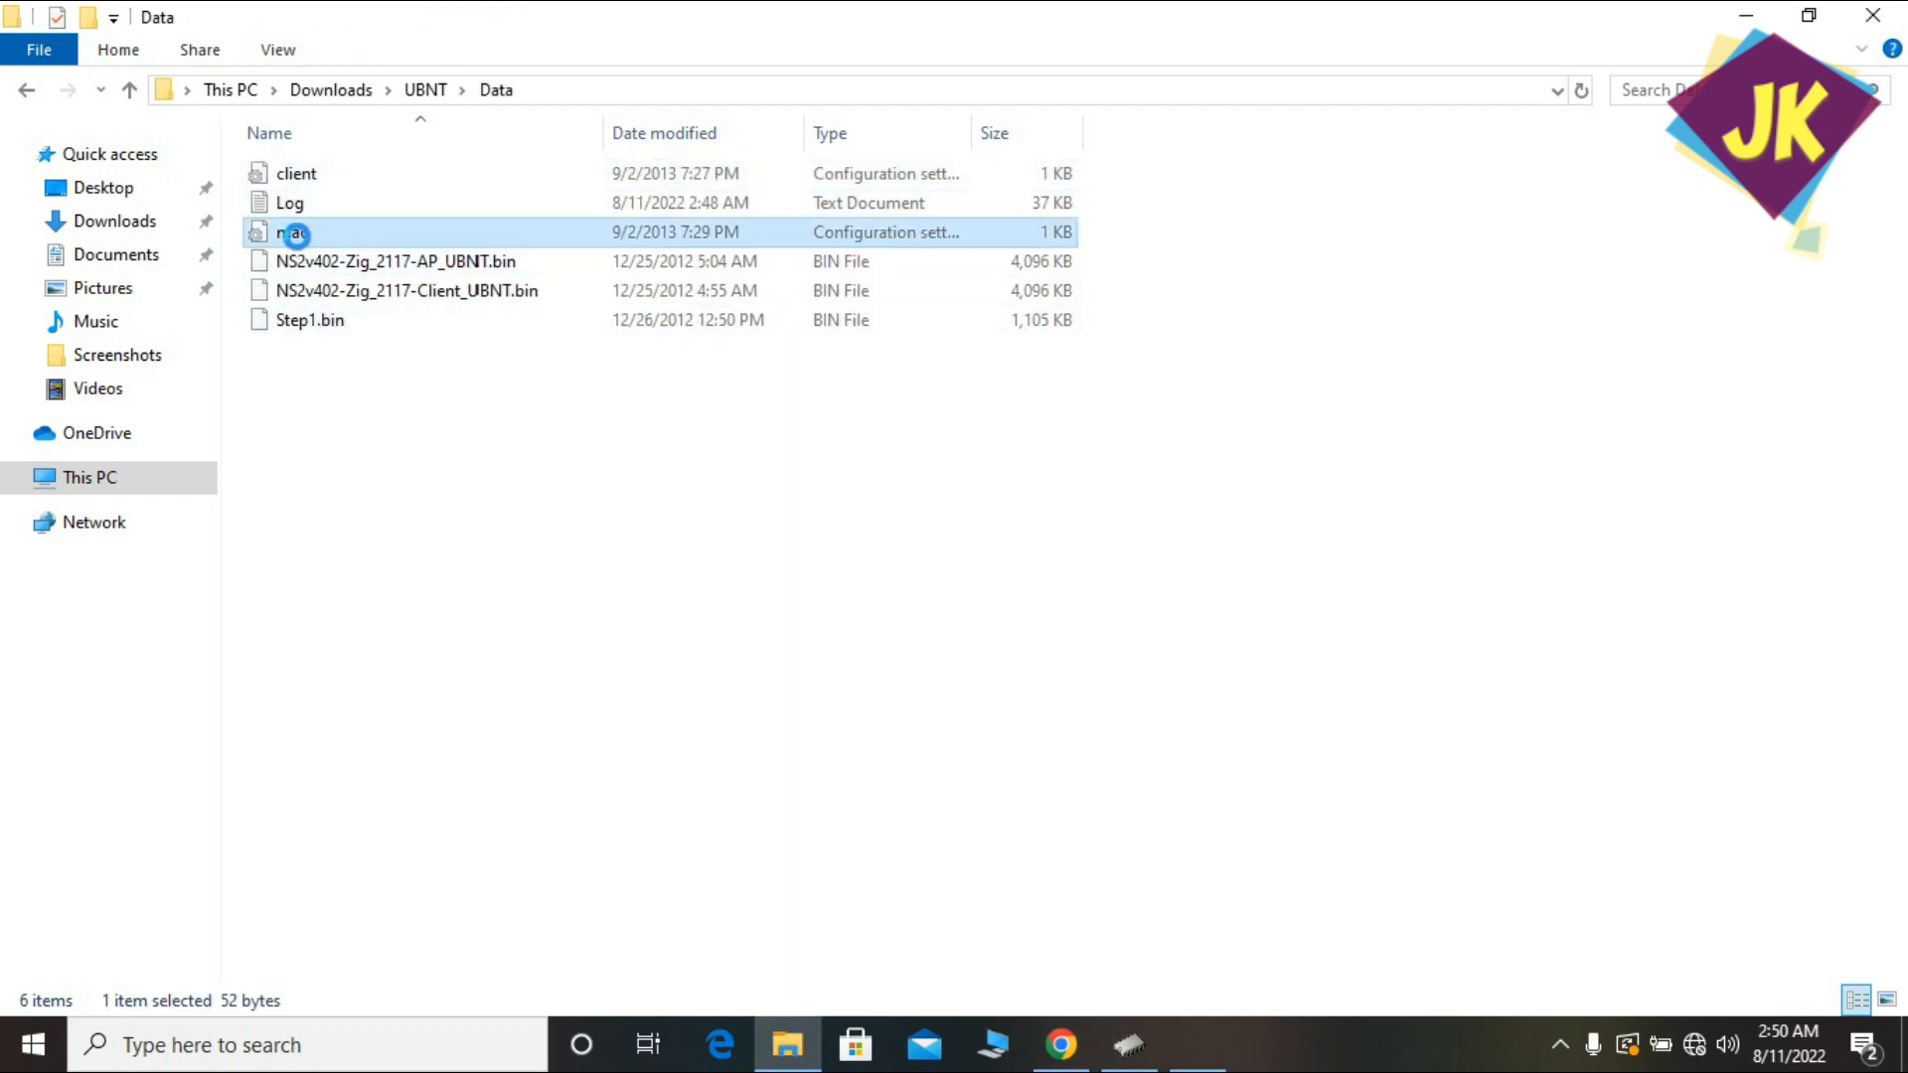
{"action": "left_click_drag", "start_coordinate": [354, 231], "coordinate": [166, 231]}
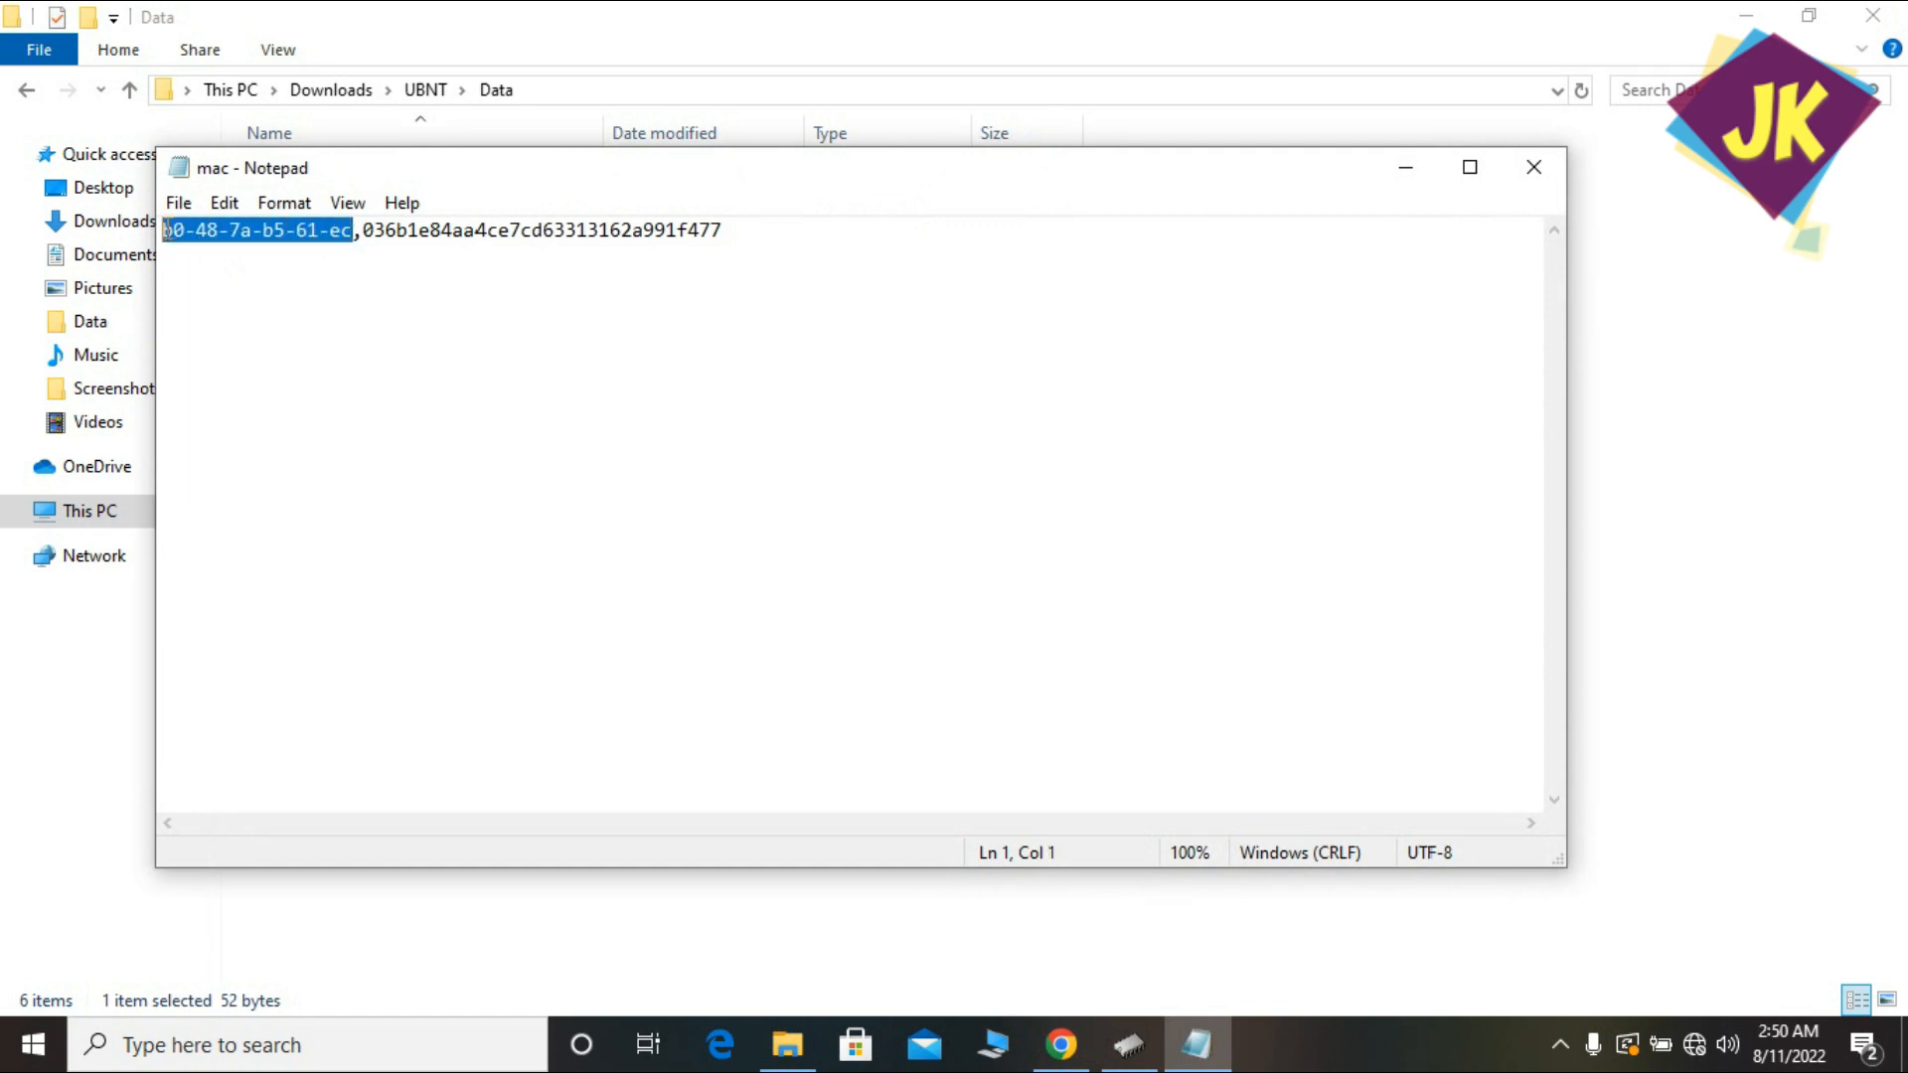
{"action": "right_click", "coordinate": [166, 231]}
{"action": "left_click", "coordinate": [227, 315]}
{"action": "left_click", "coordinate": [1136, 1051]}
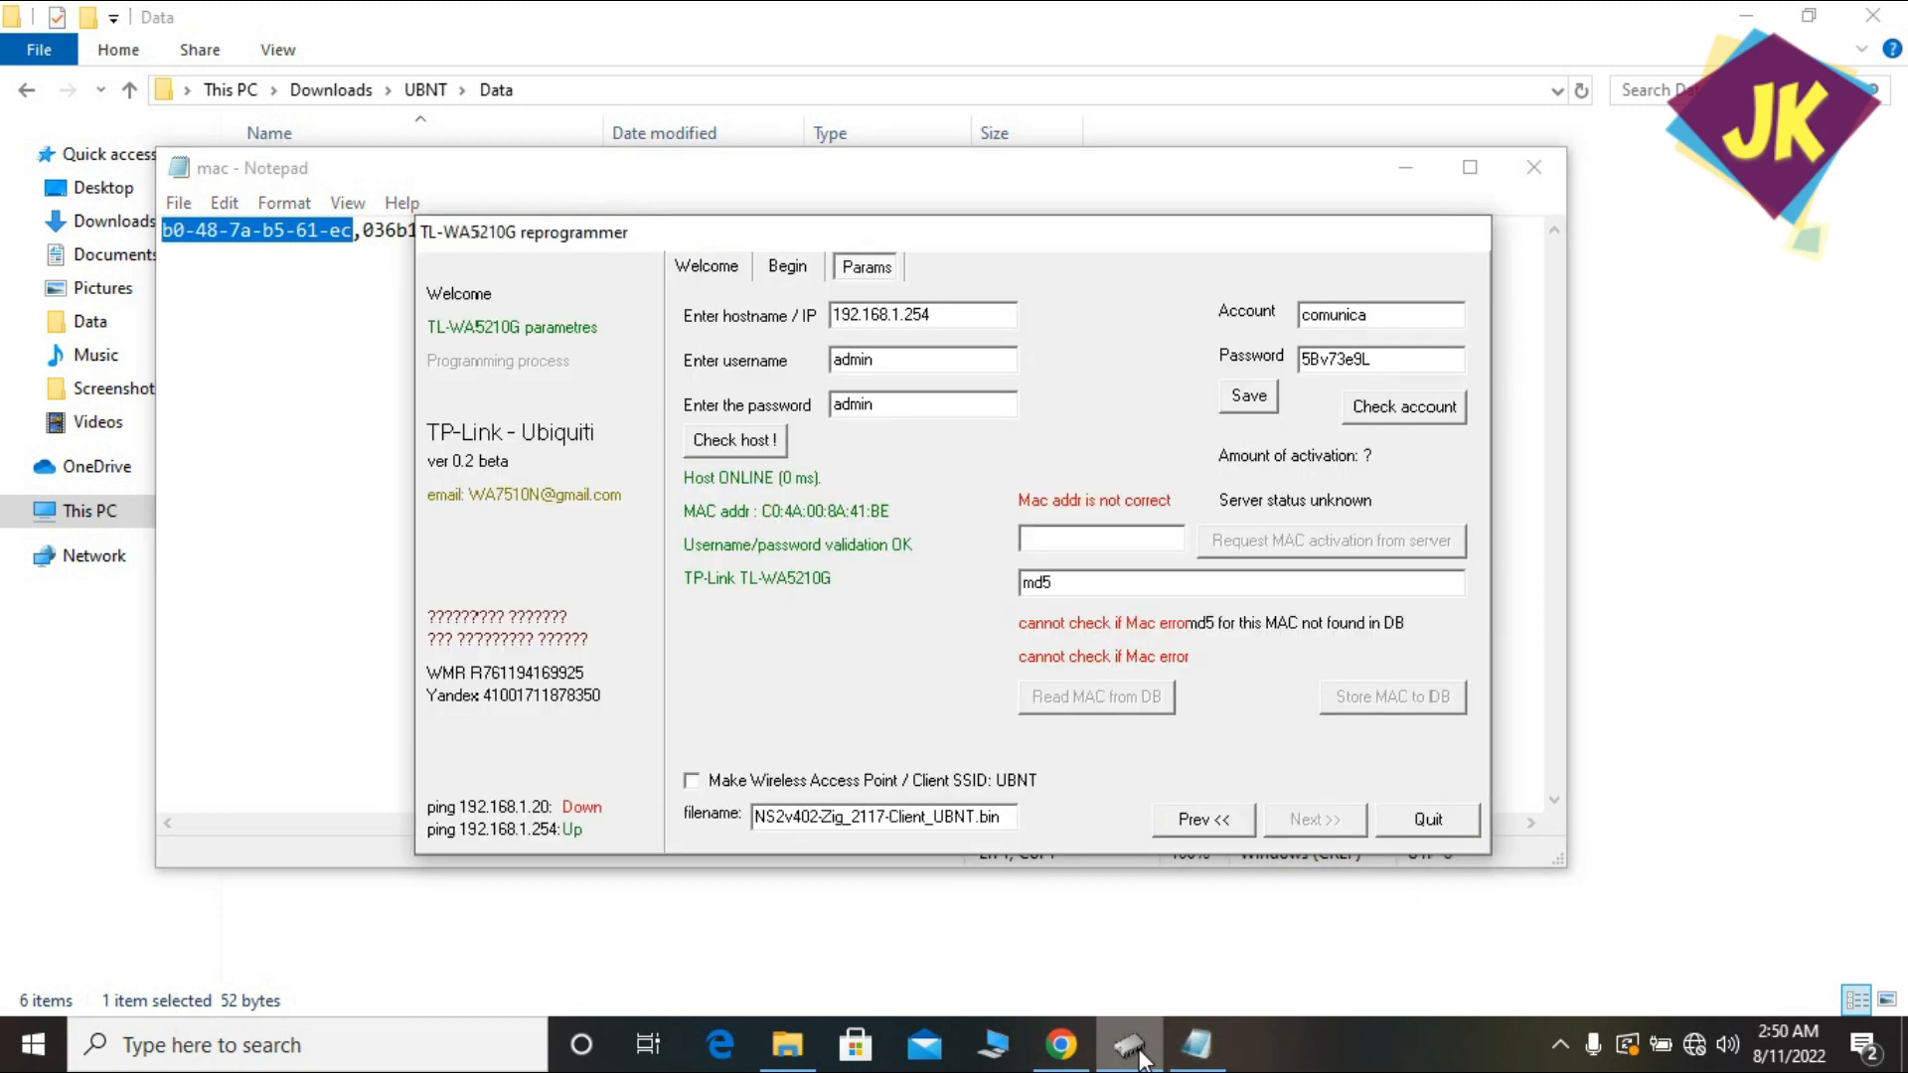
{"action": "right_click", "coordinate": [1078, 545]}
Paste MAC b0-48-7a-b5-61-ec, read its md5 from the database, and start flashing with Flash IT!
{"action": "left_click", "coordinate": [1148, 666]}
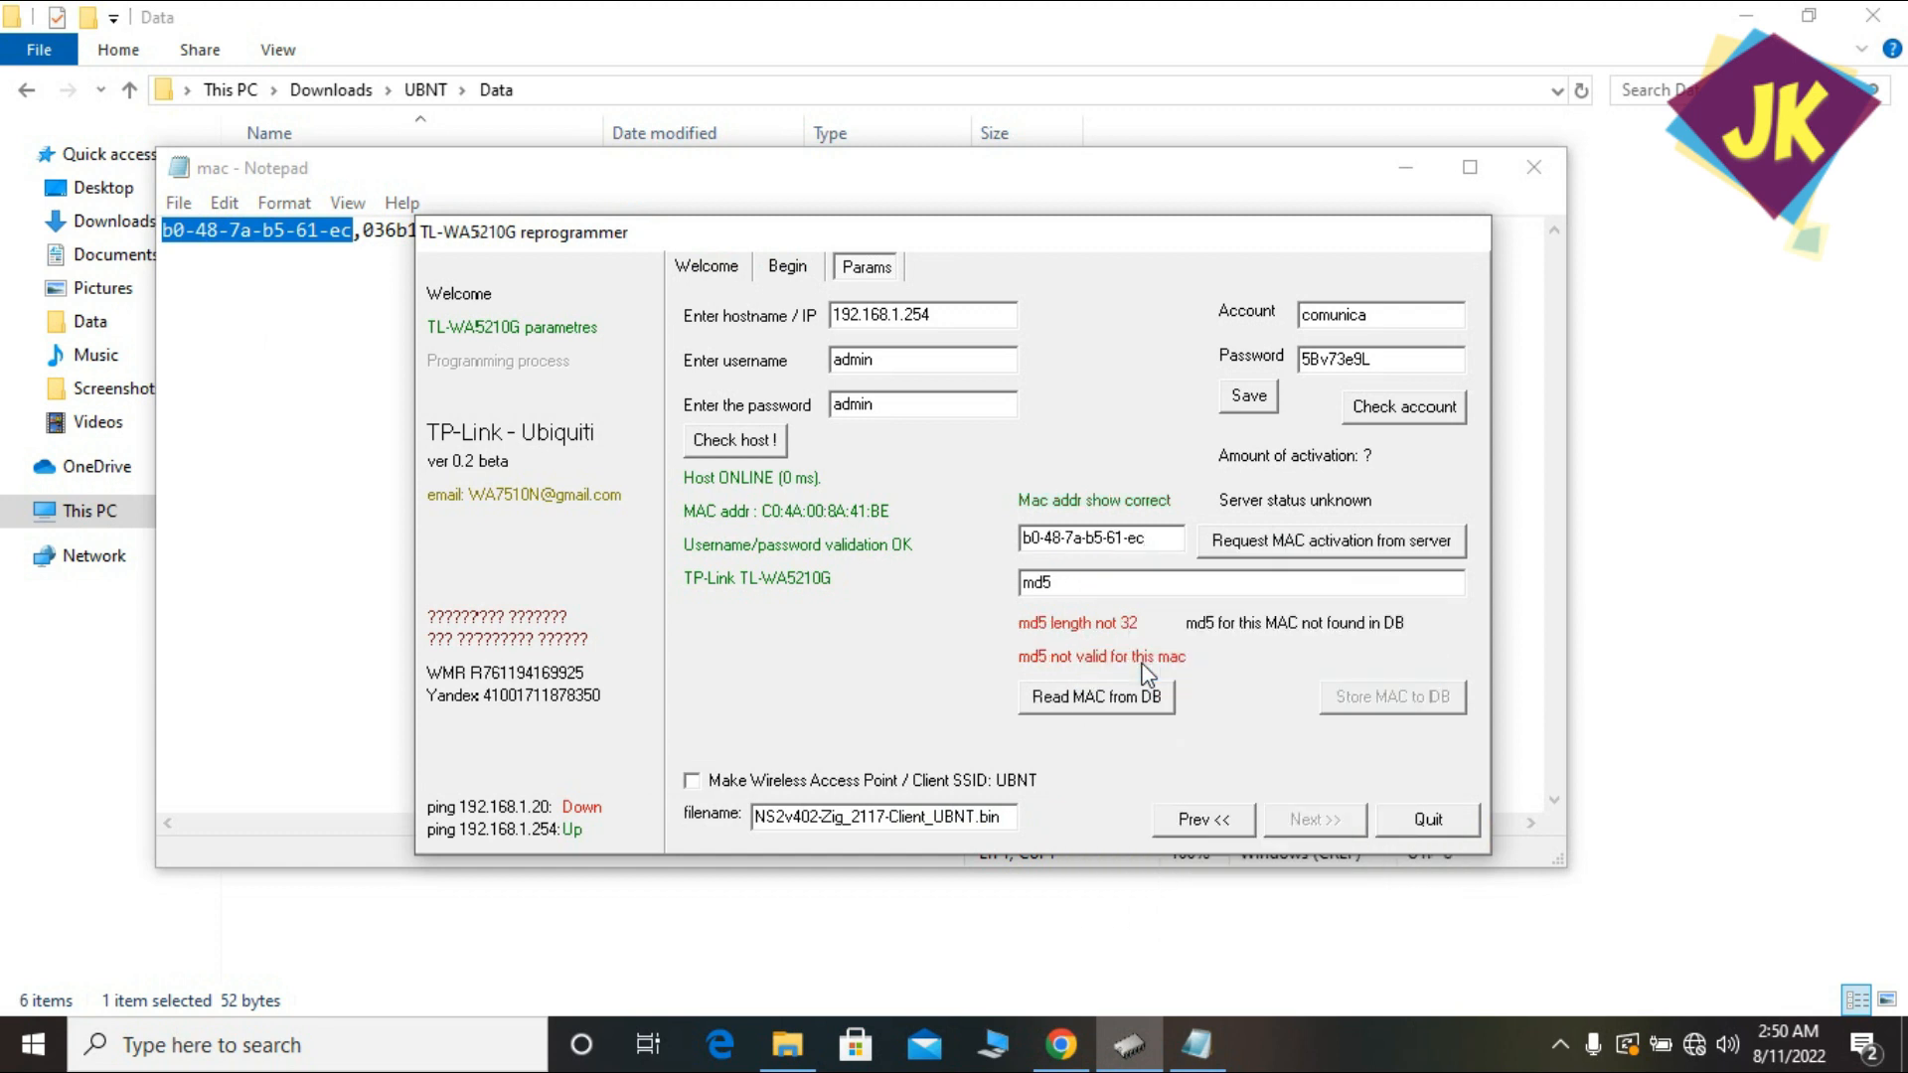
{"action": "left_click", "coordinate": [1083, 699]}
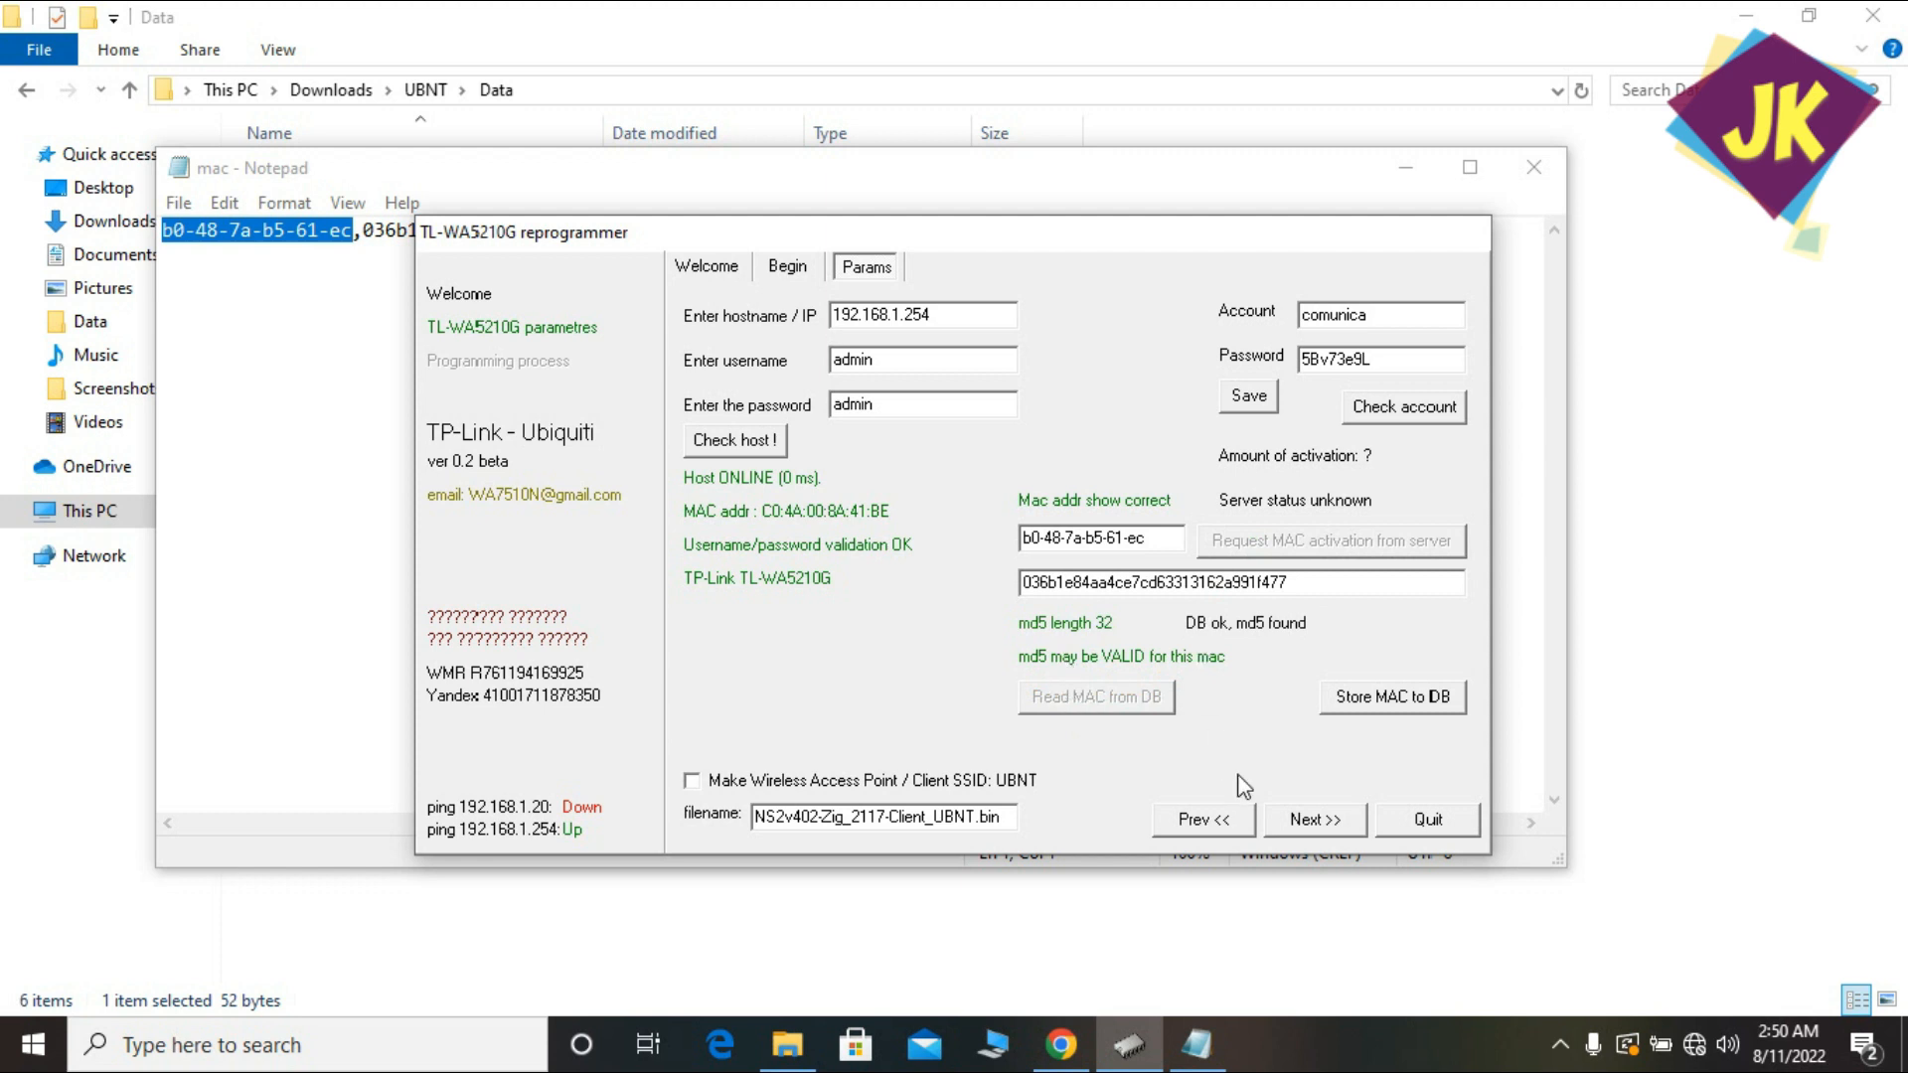
{"action": "left_click", "coordinate": [1317, 821]}
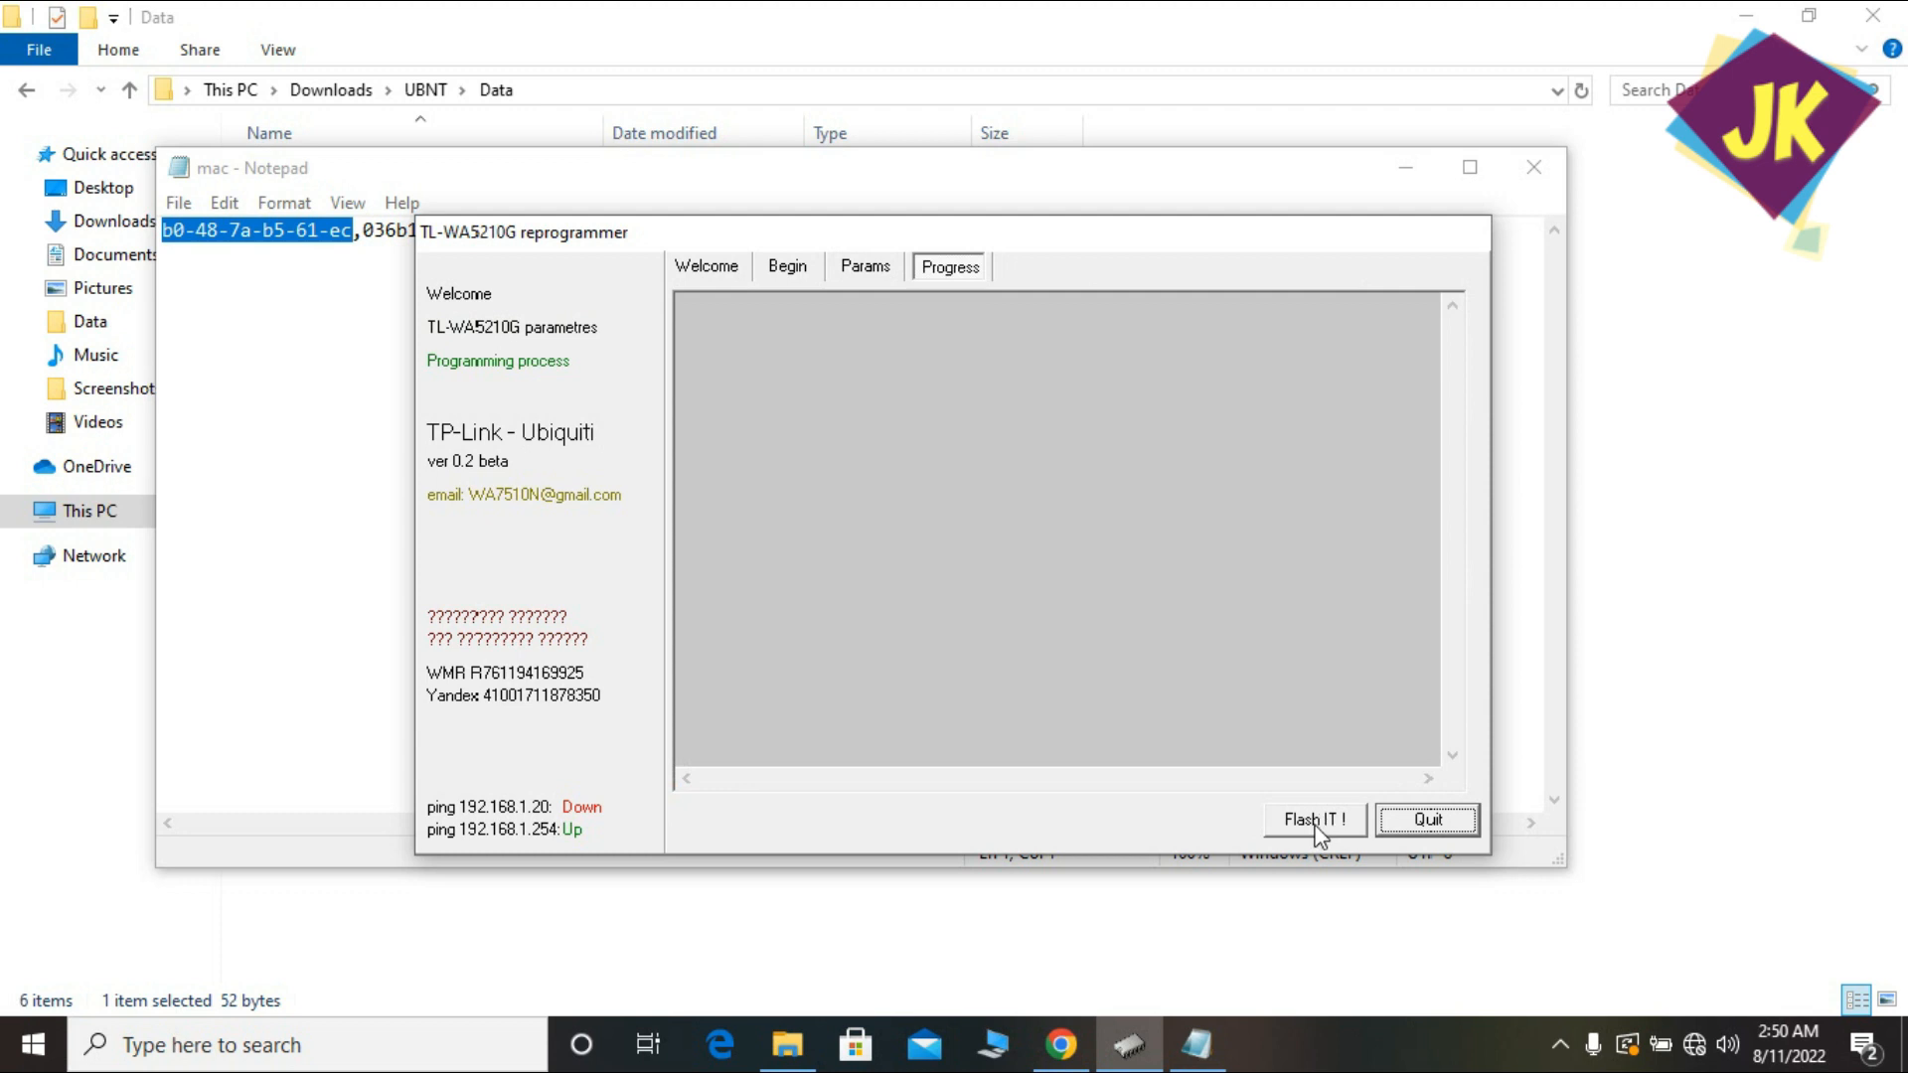
{"action": "left_click", "coordinate": [1315, 820]}
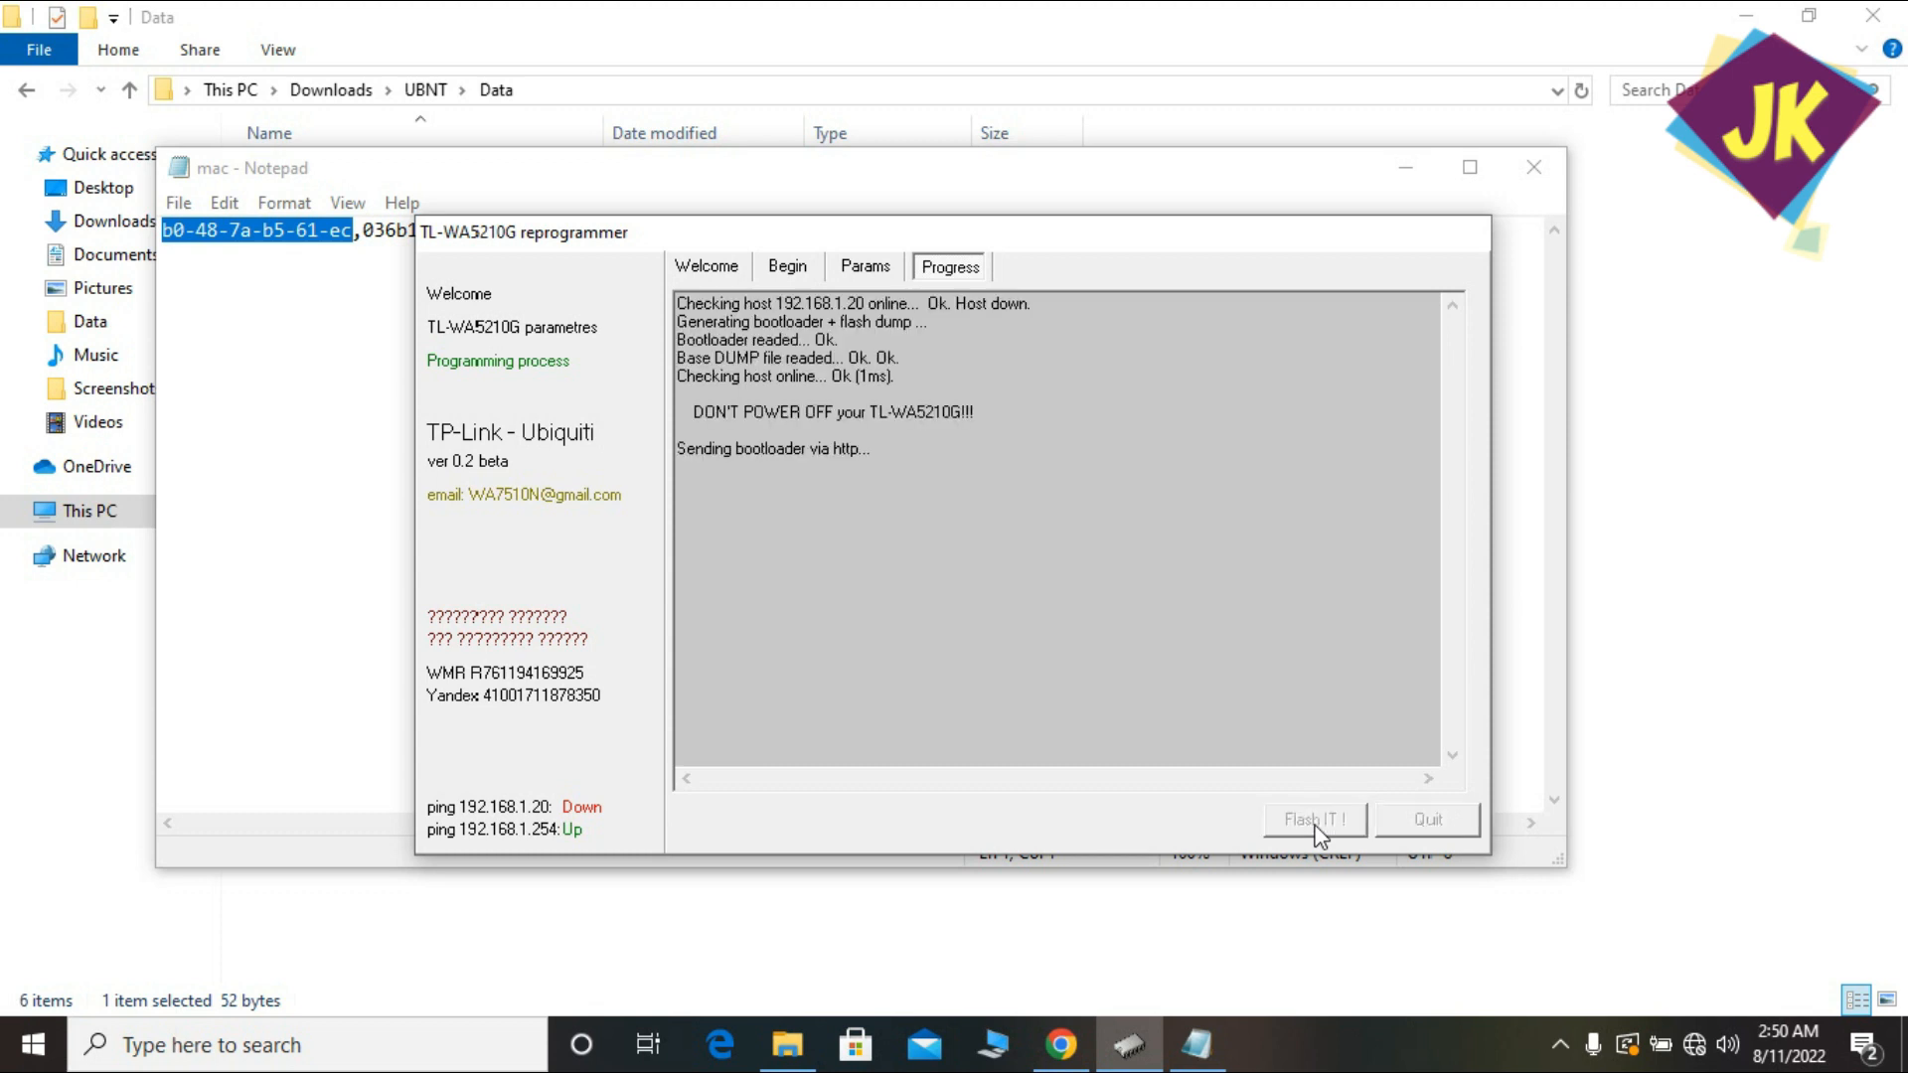
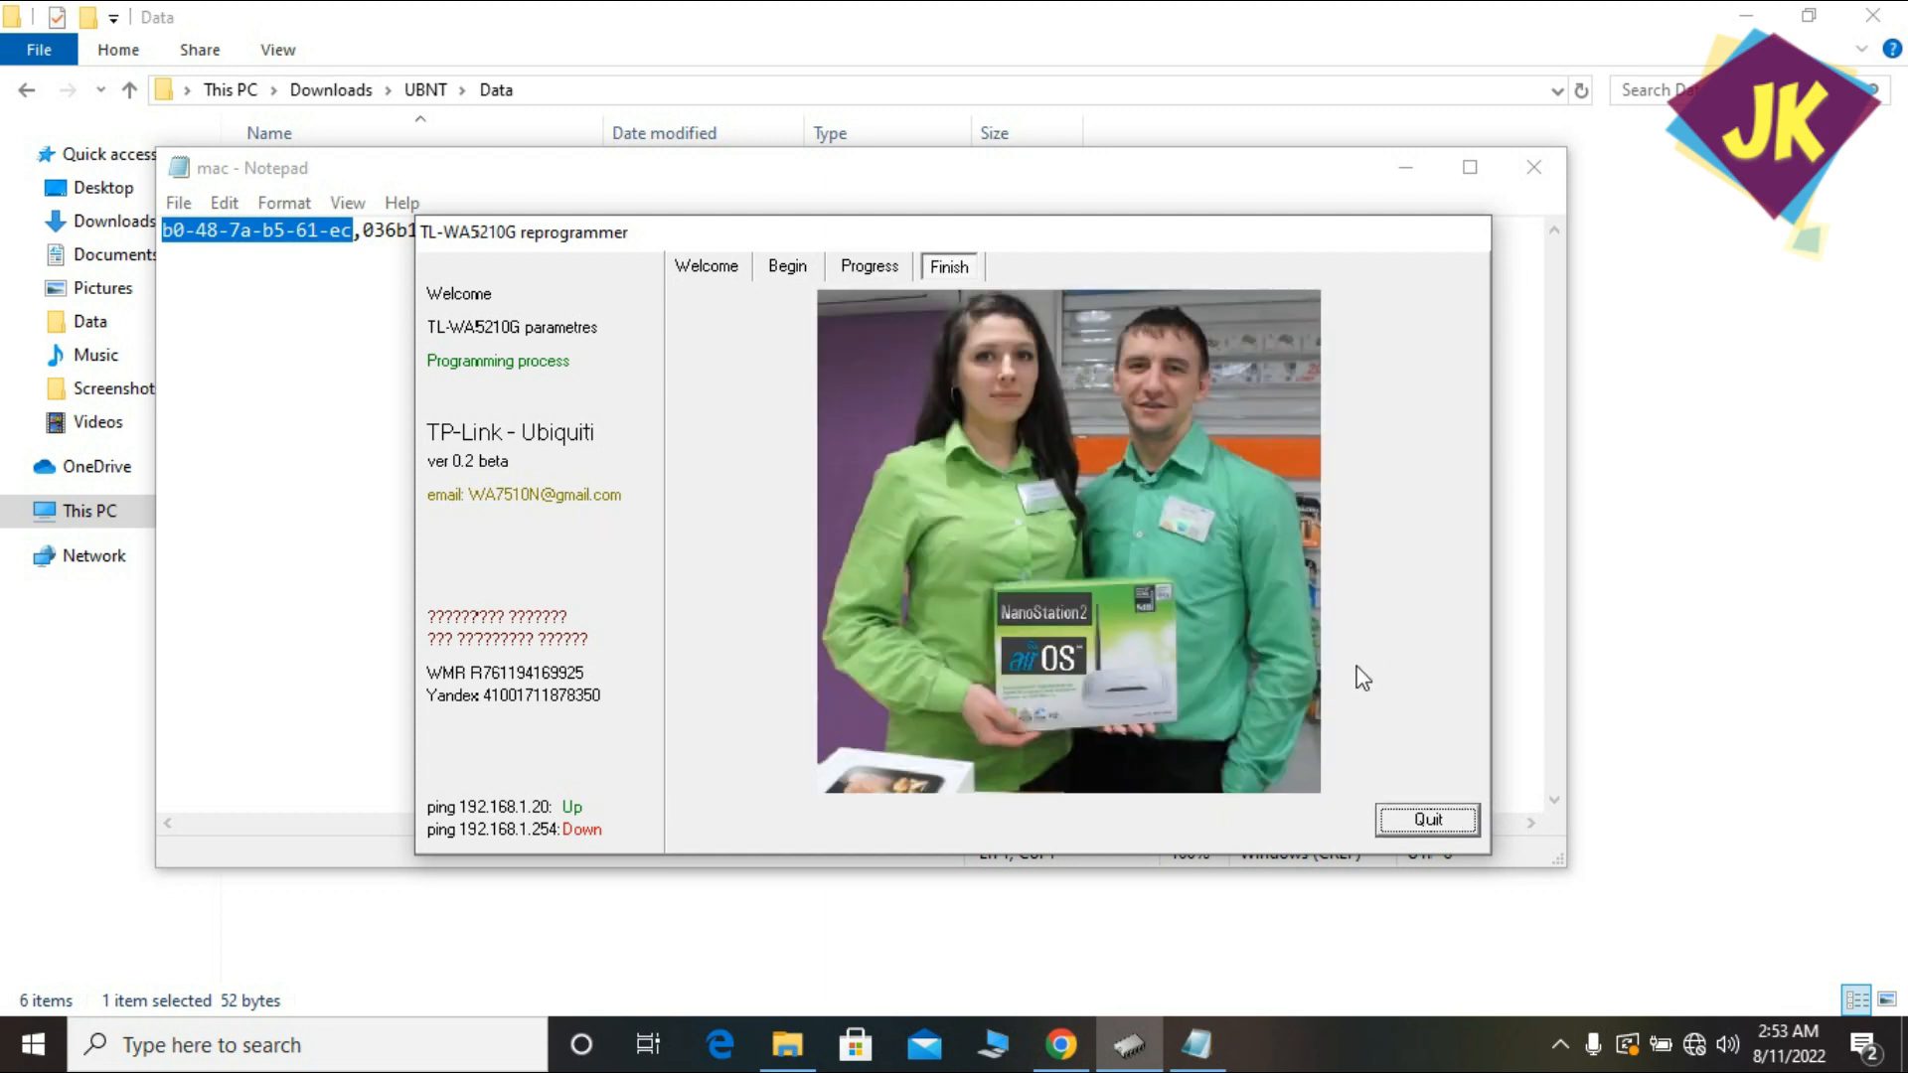
Quit the finished reprogrammer and close the mac notes in Notepad.
{"action": "left_click", "coordinate": [1421, 821]}
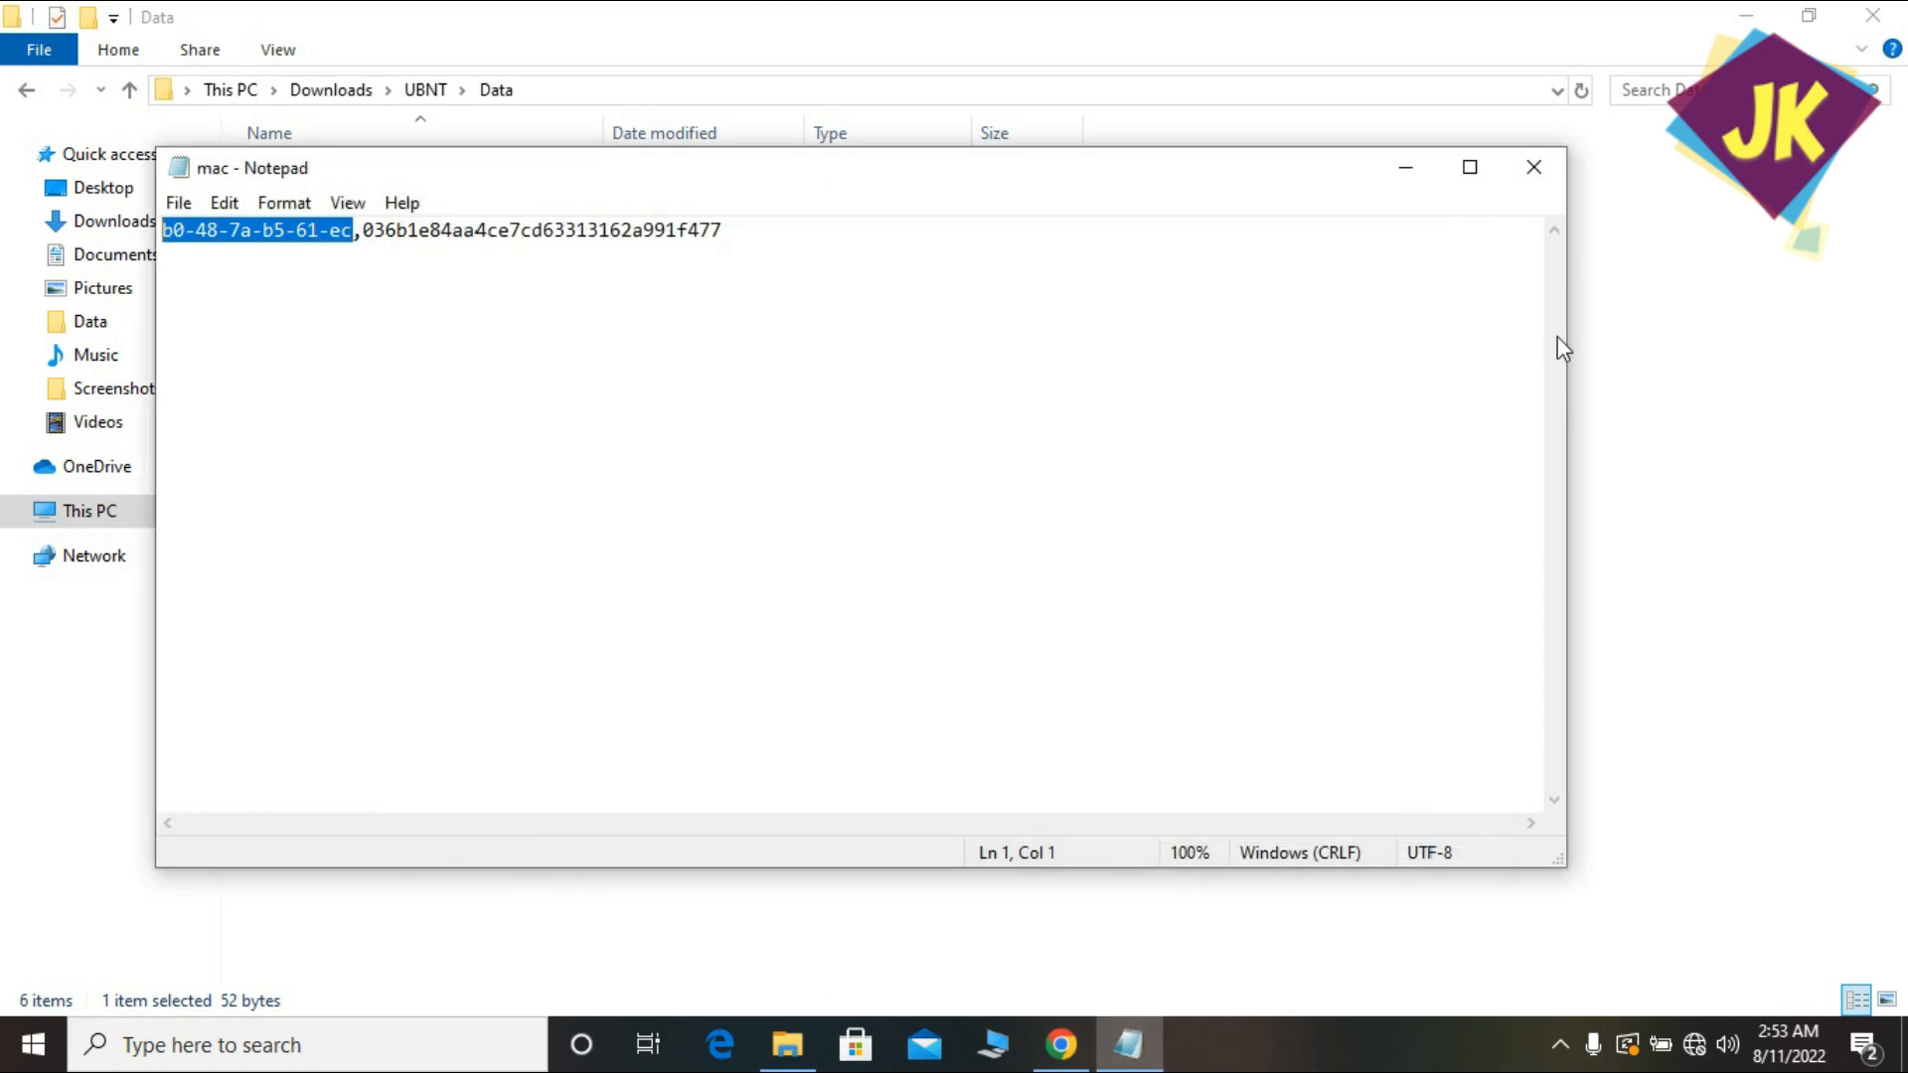
{"action": "left_click", "coordinate": [1546, 182]}
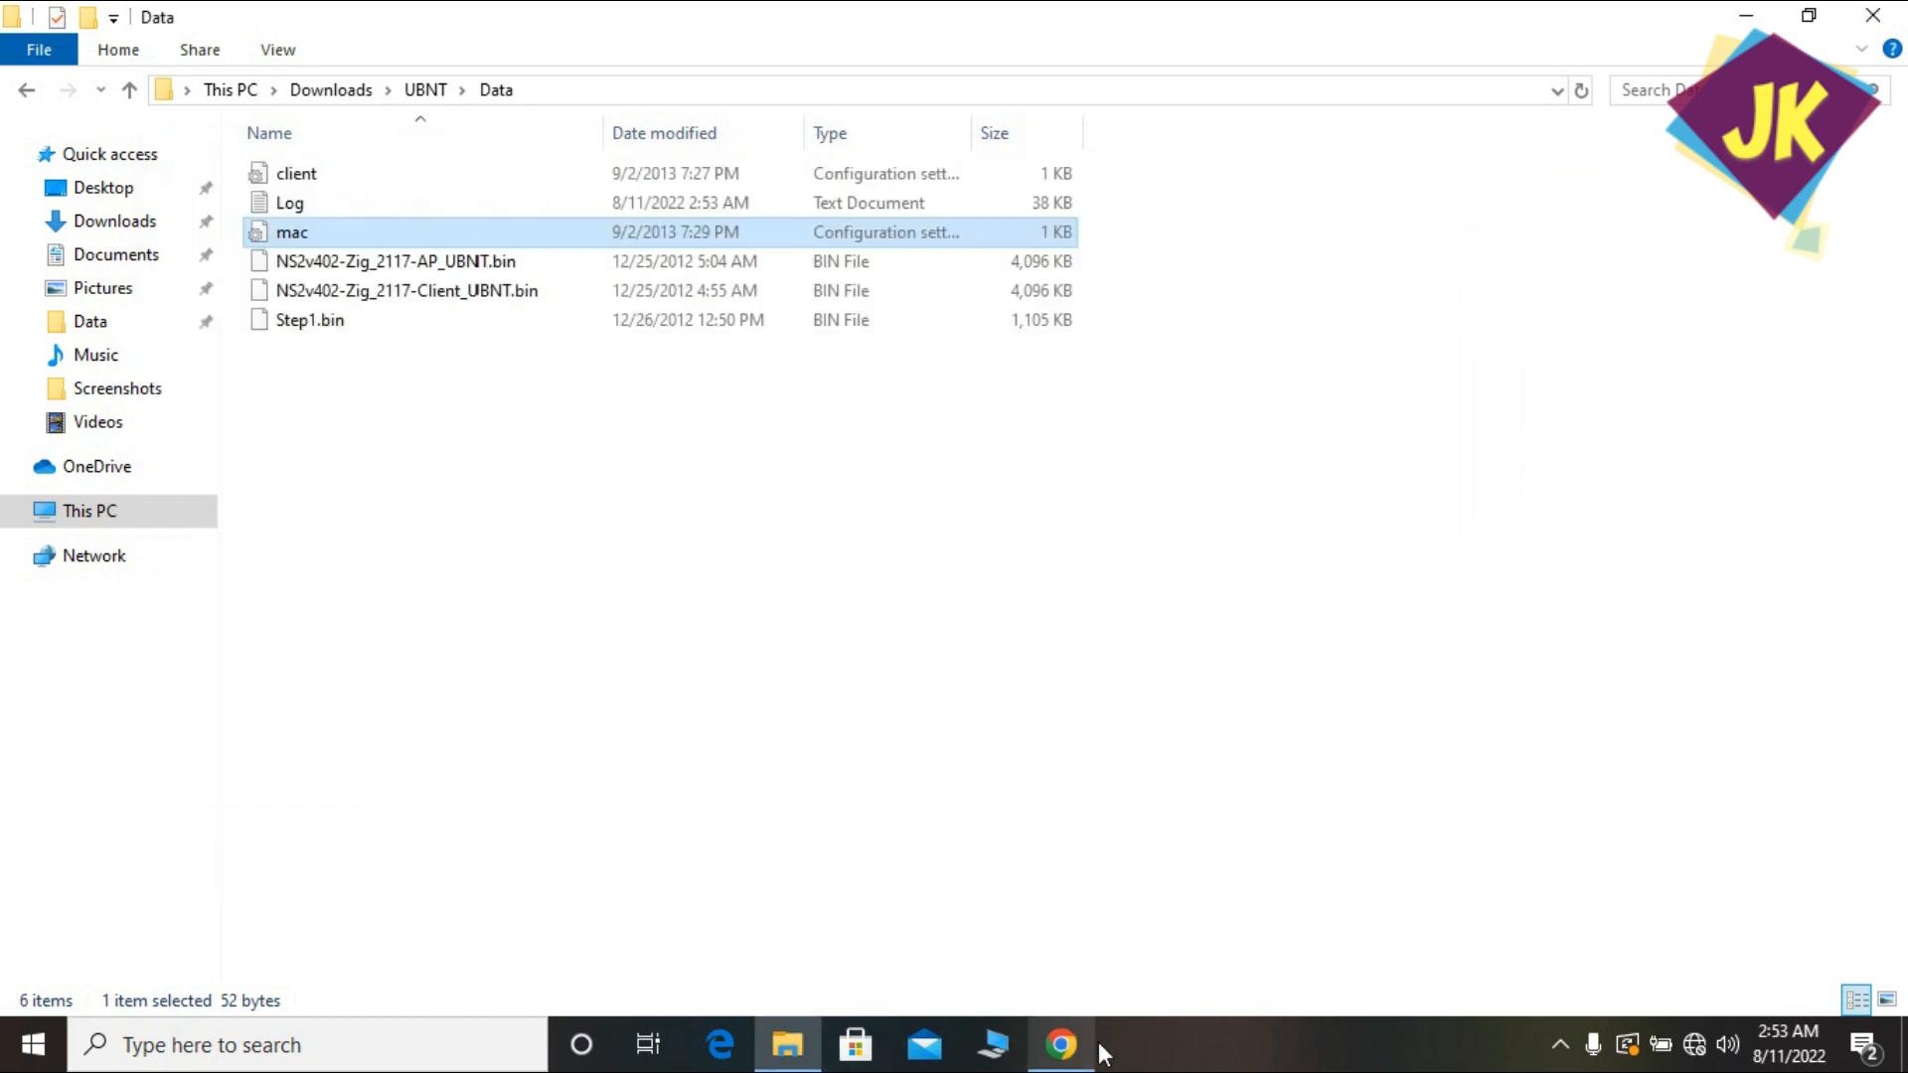
In a new Chrome tab, load the device page at 192.168.1.20.
{"action": "left_click", "coordinate": [1061, 1043]}
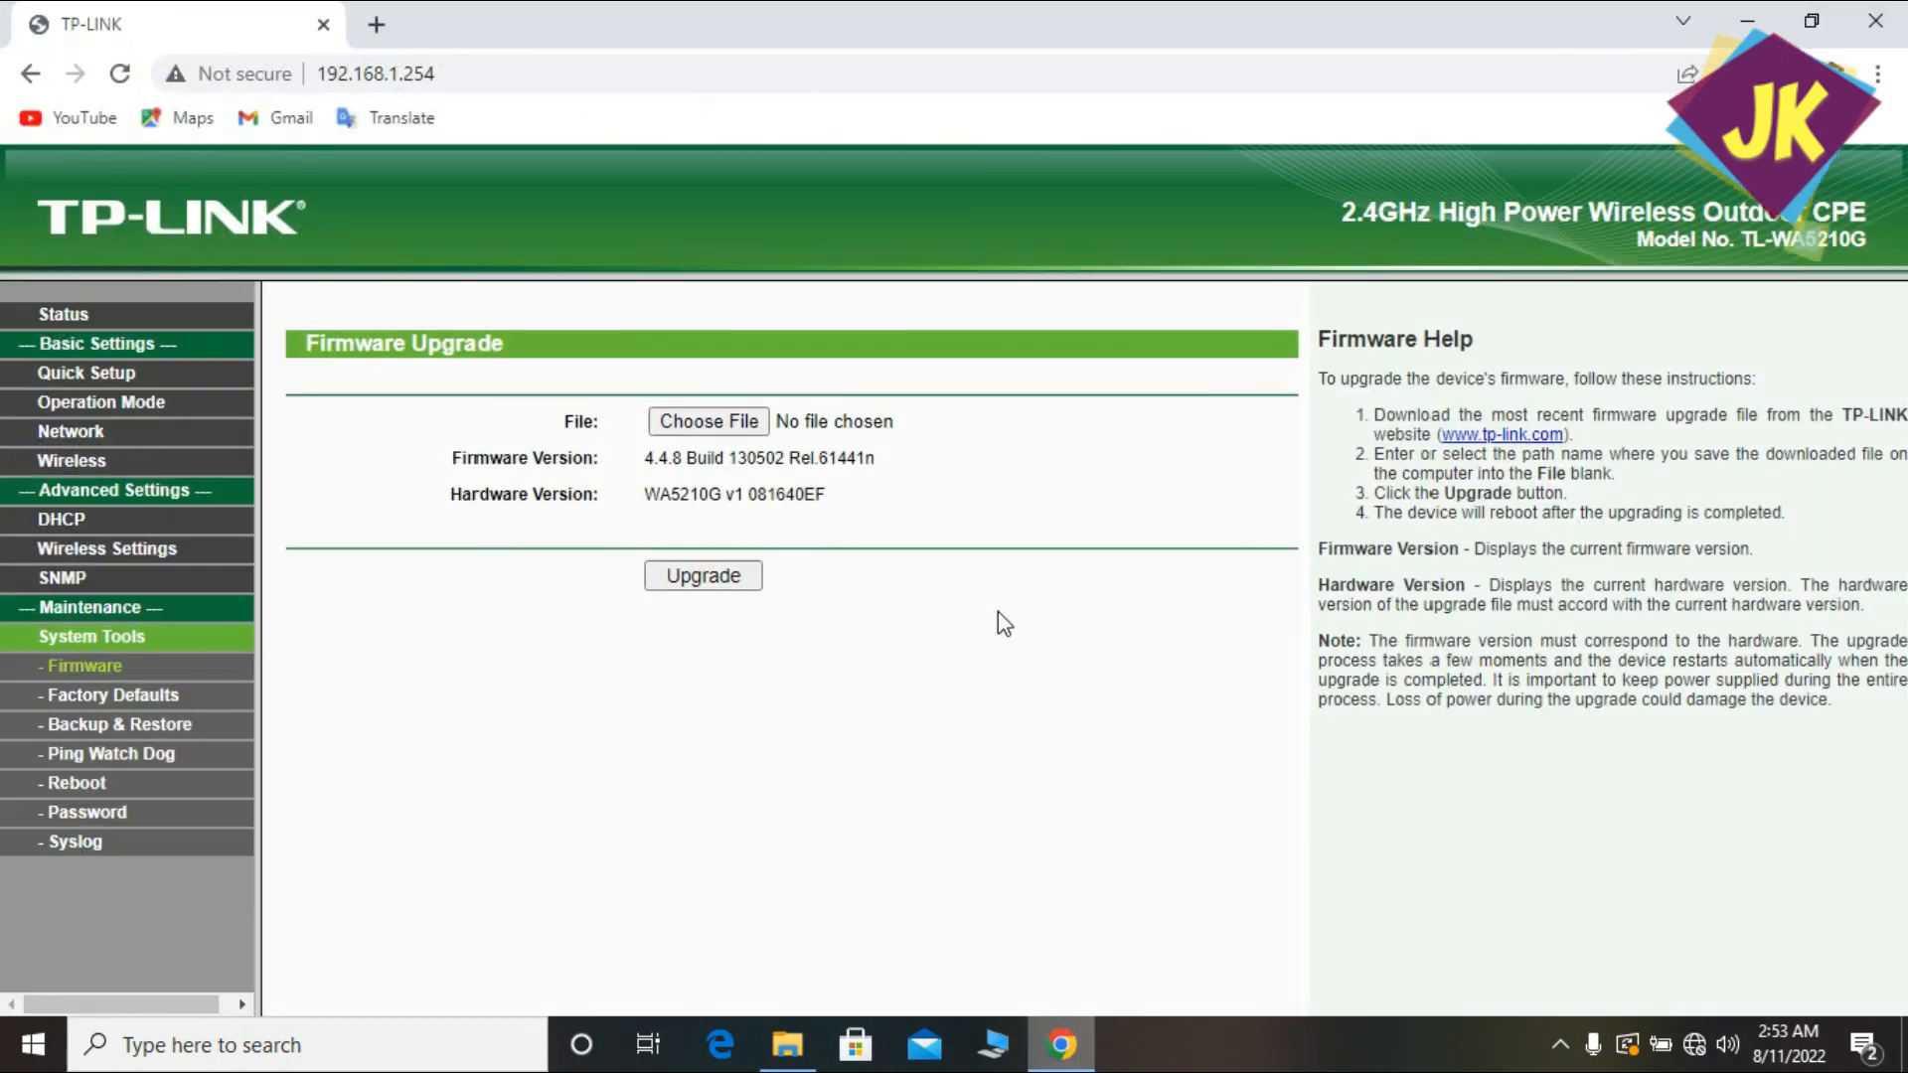
{"action": "left_click", "coordinate": [375, 25]}
{"action": "type", "text": "1"}
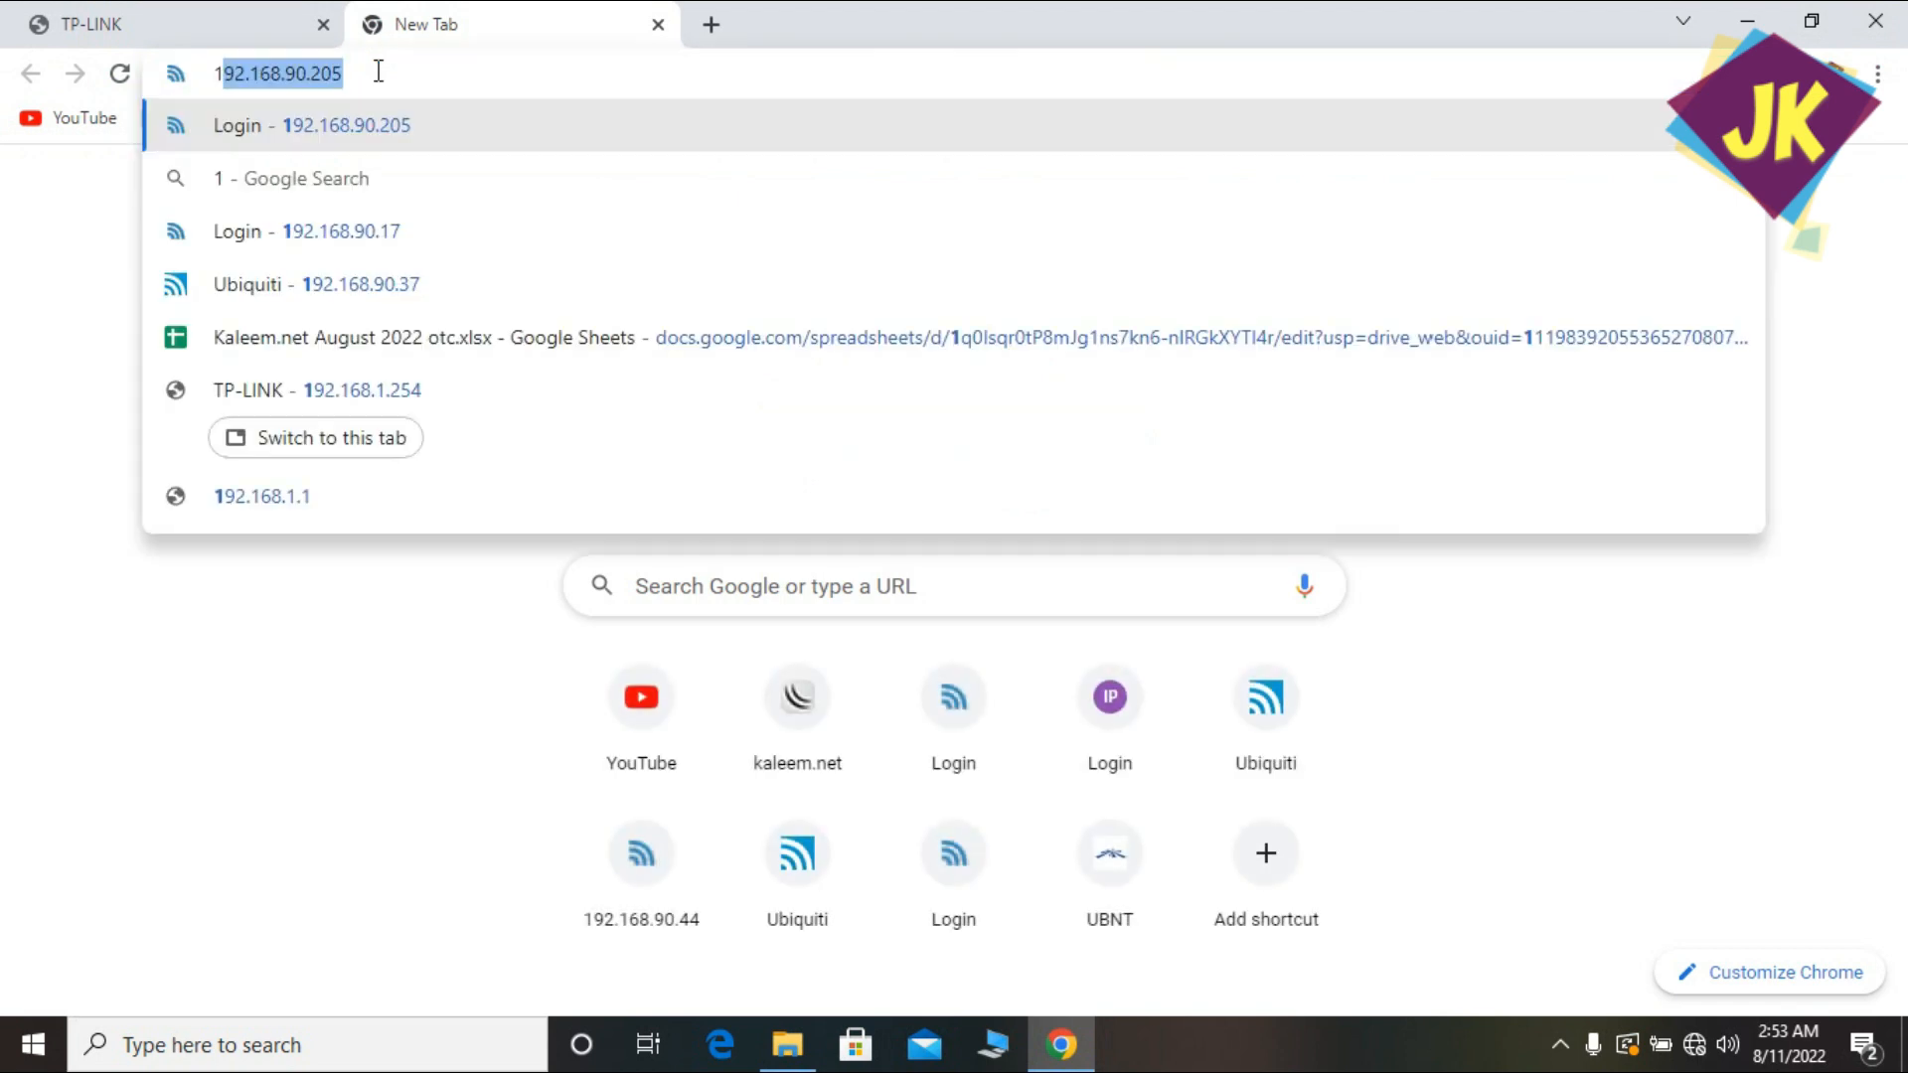
{"action": "key", "text": "End"}
{"action": "key", "text": "BackSpace"}
{"action": "key", "text": "BackSpace"}
{"action": "key", "text": "BackSpace"}
{"action": "key", "text": "BackSpace"}
{"action": "key", "text": "BackSpace"}
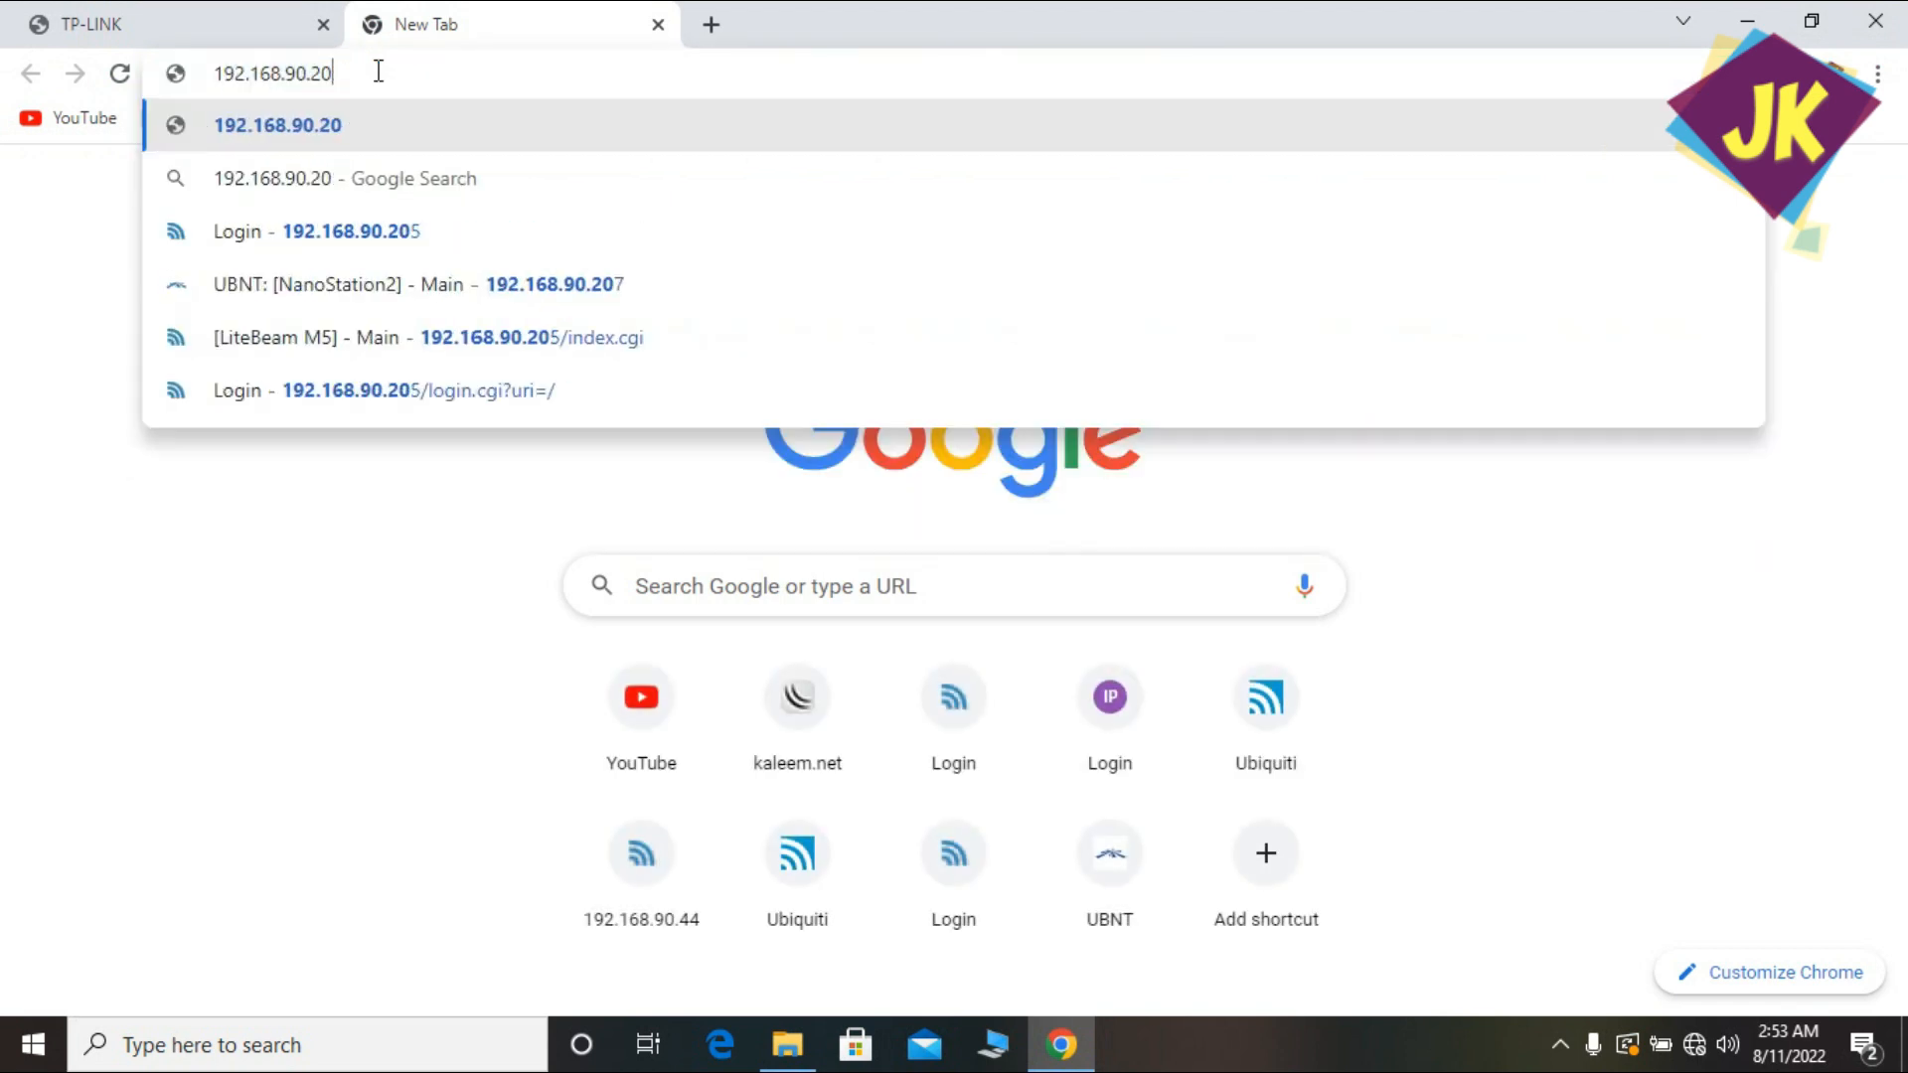
{"action": "key", "text": "BackSpace"}
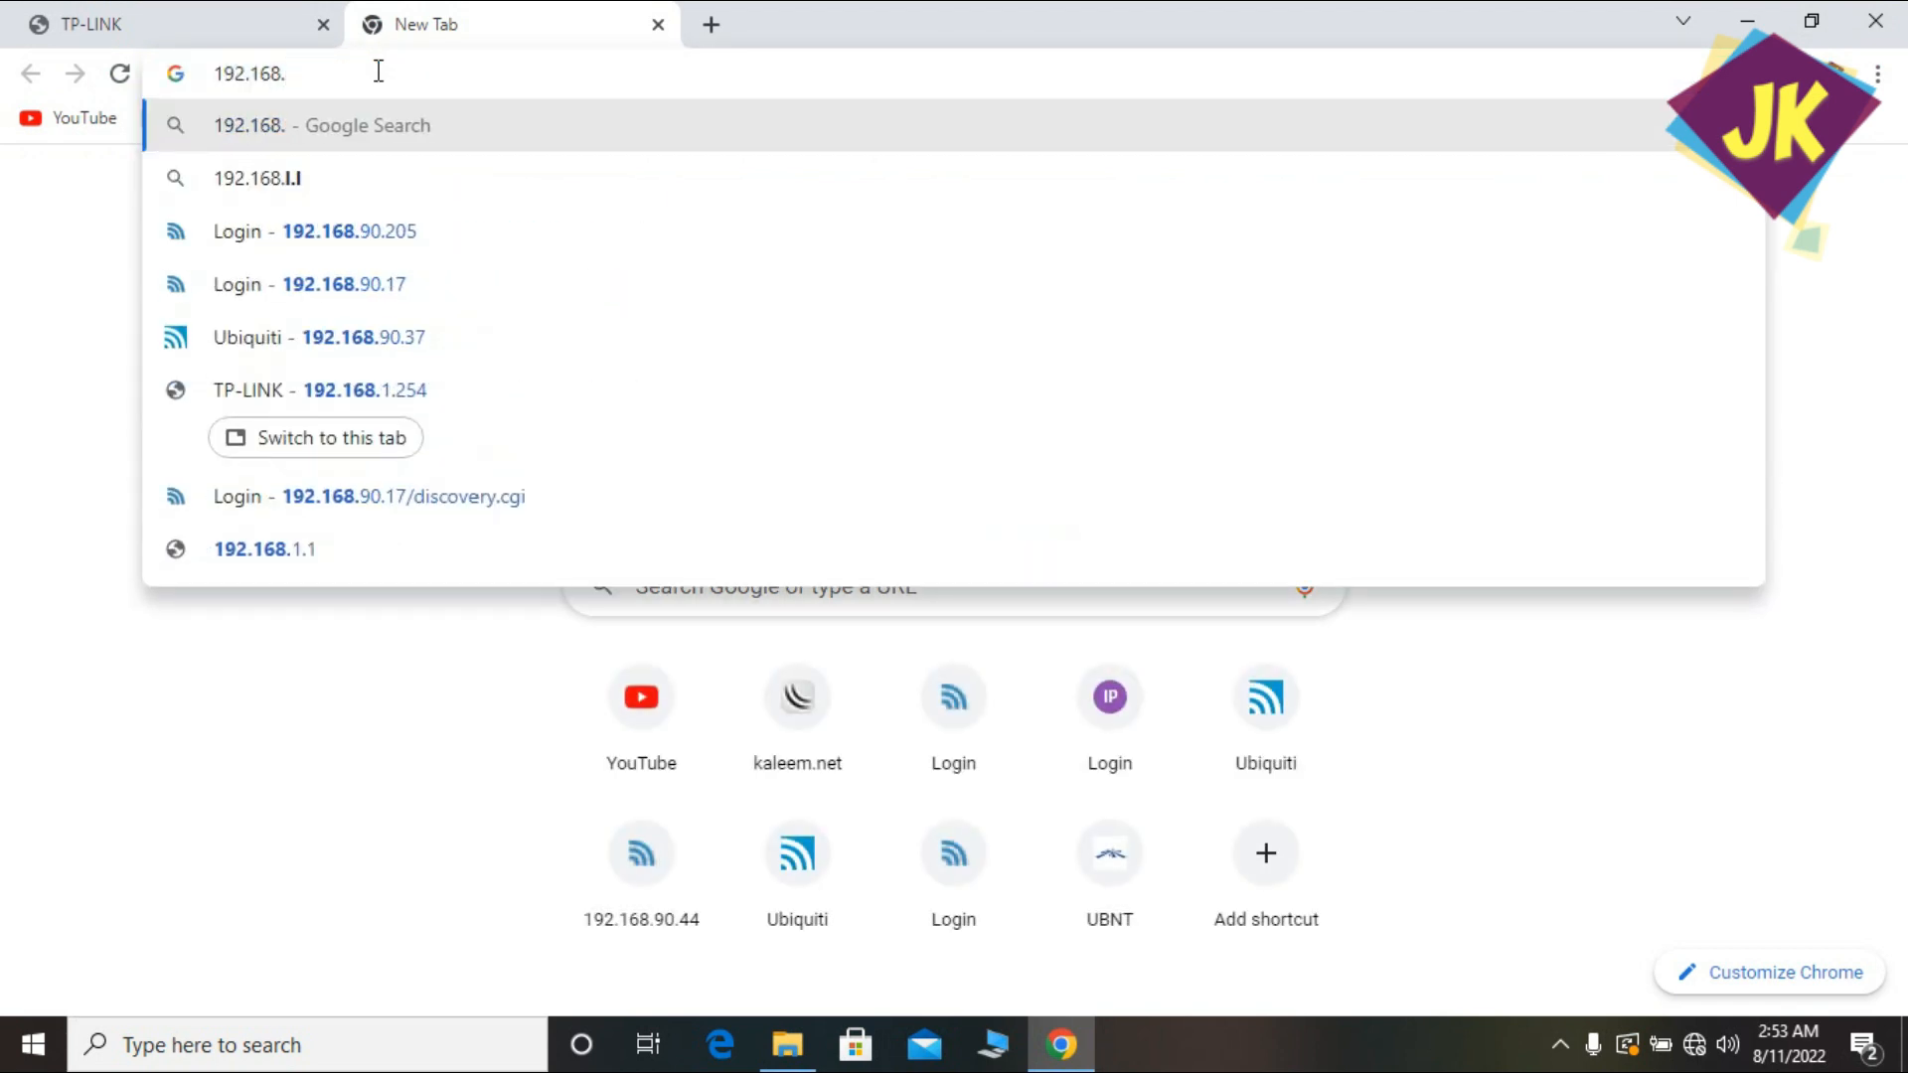
{"action": "type", "text": "1.20"}
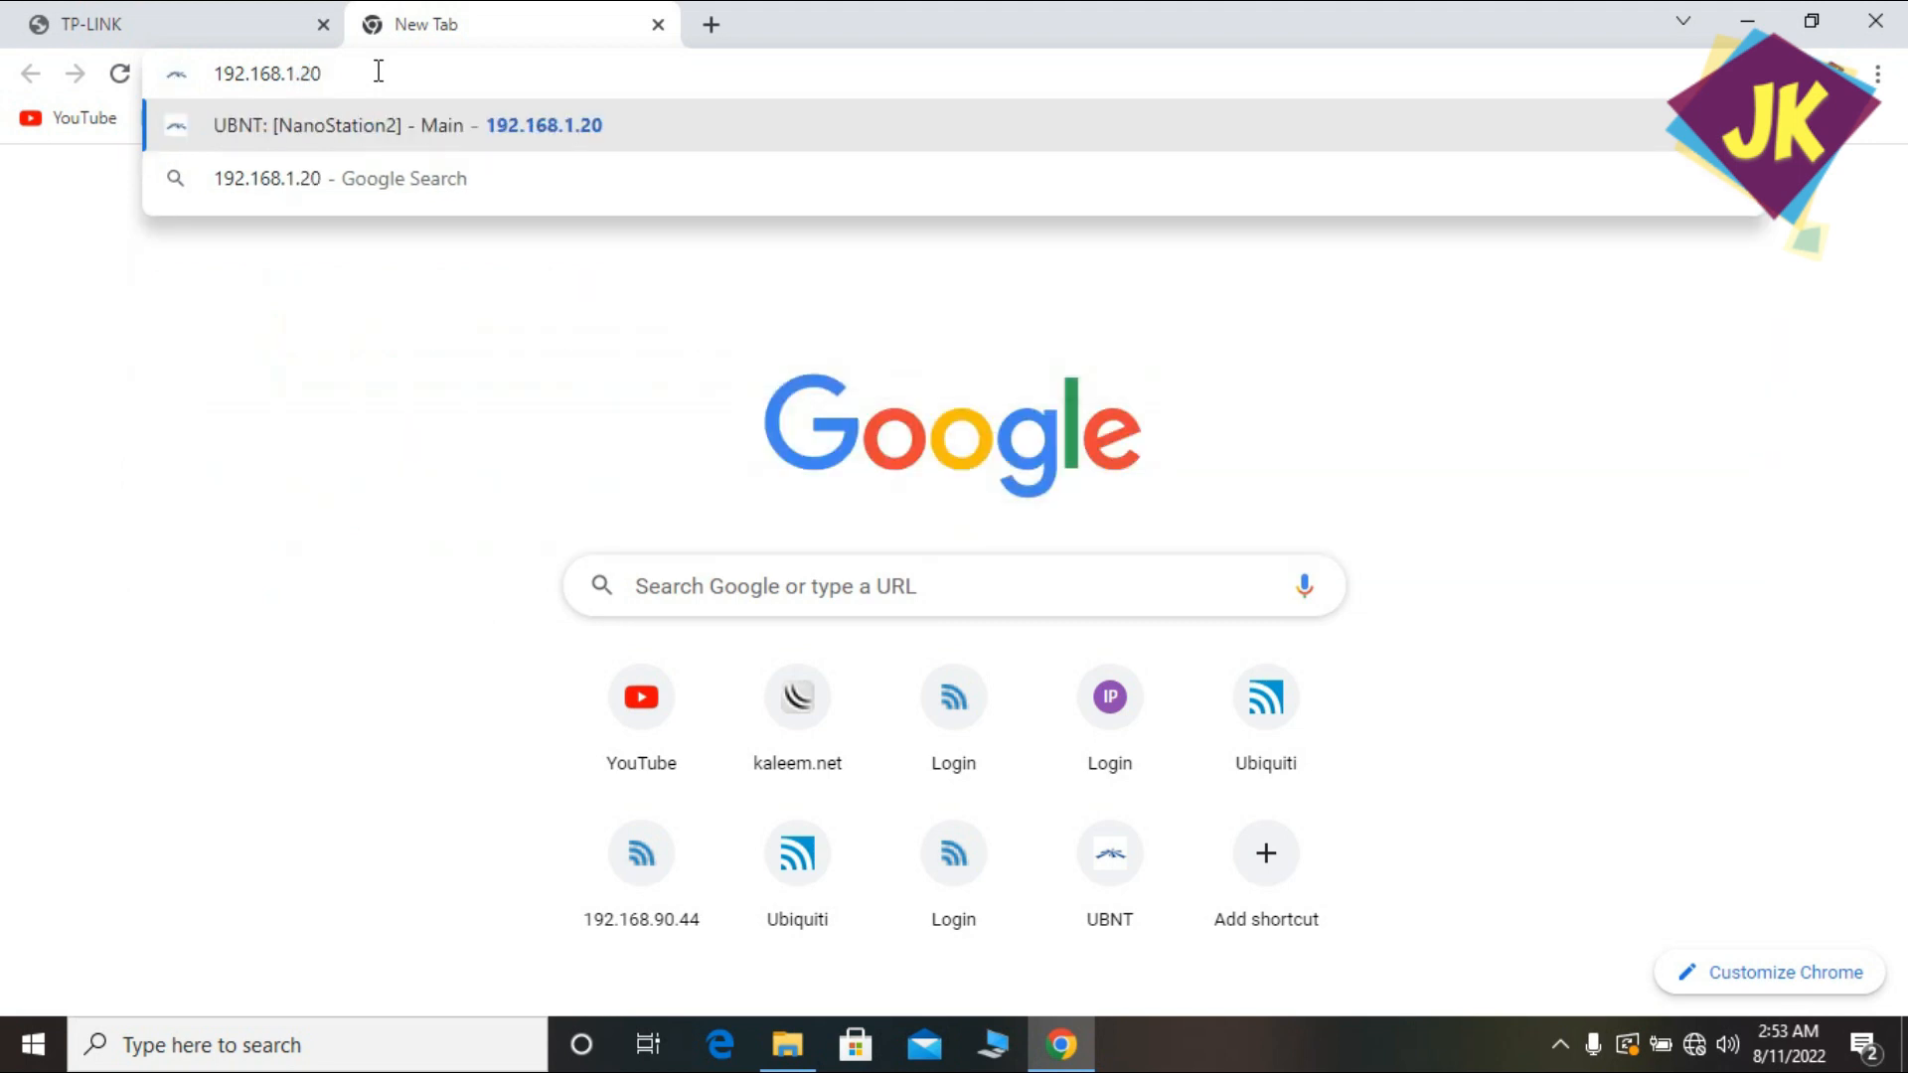
{"action": "key", "text": "Return"}
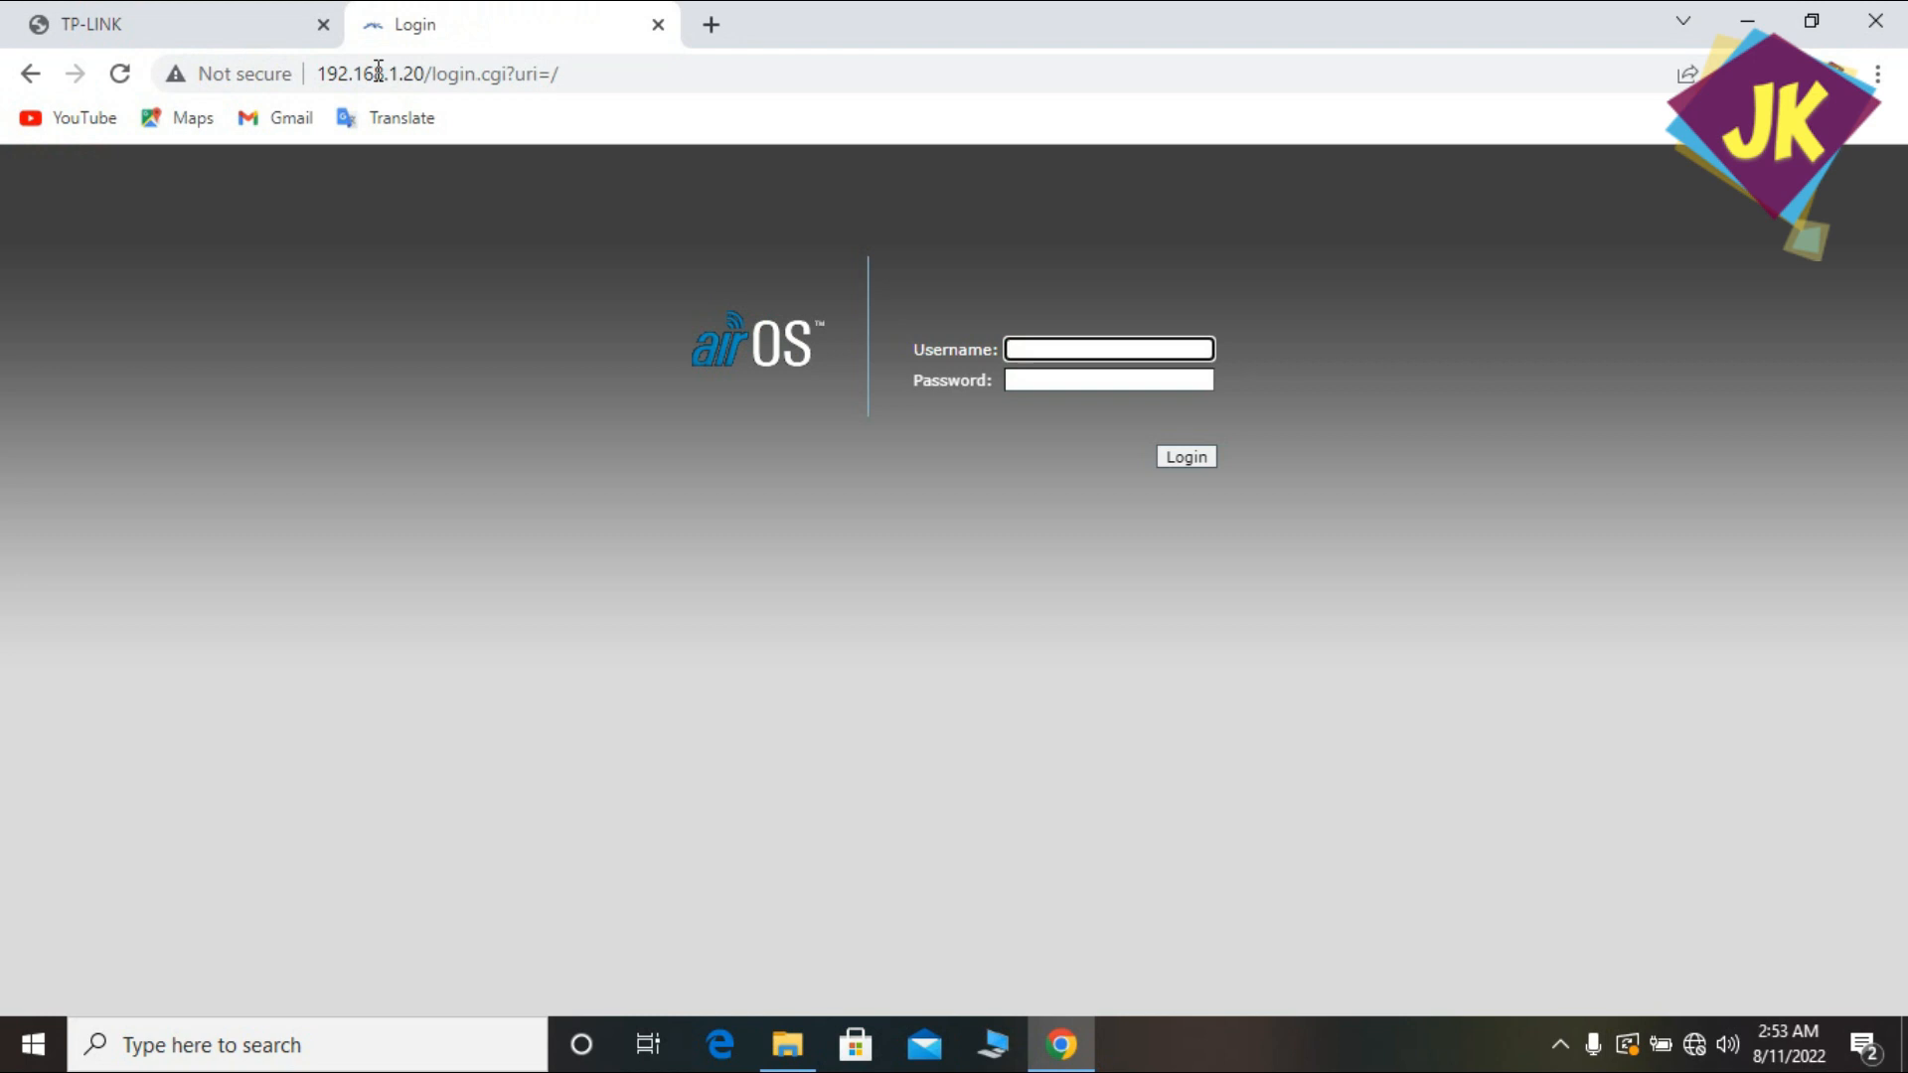
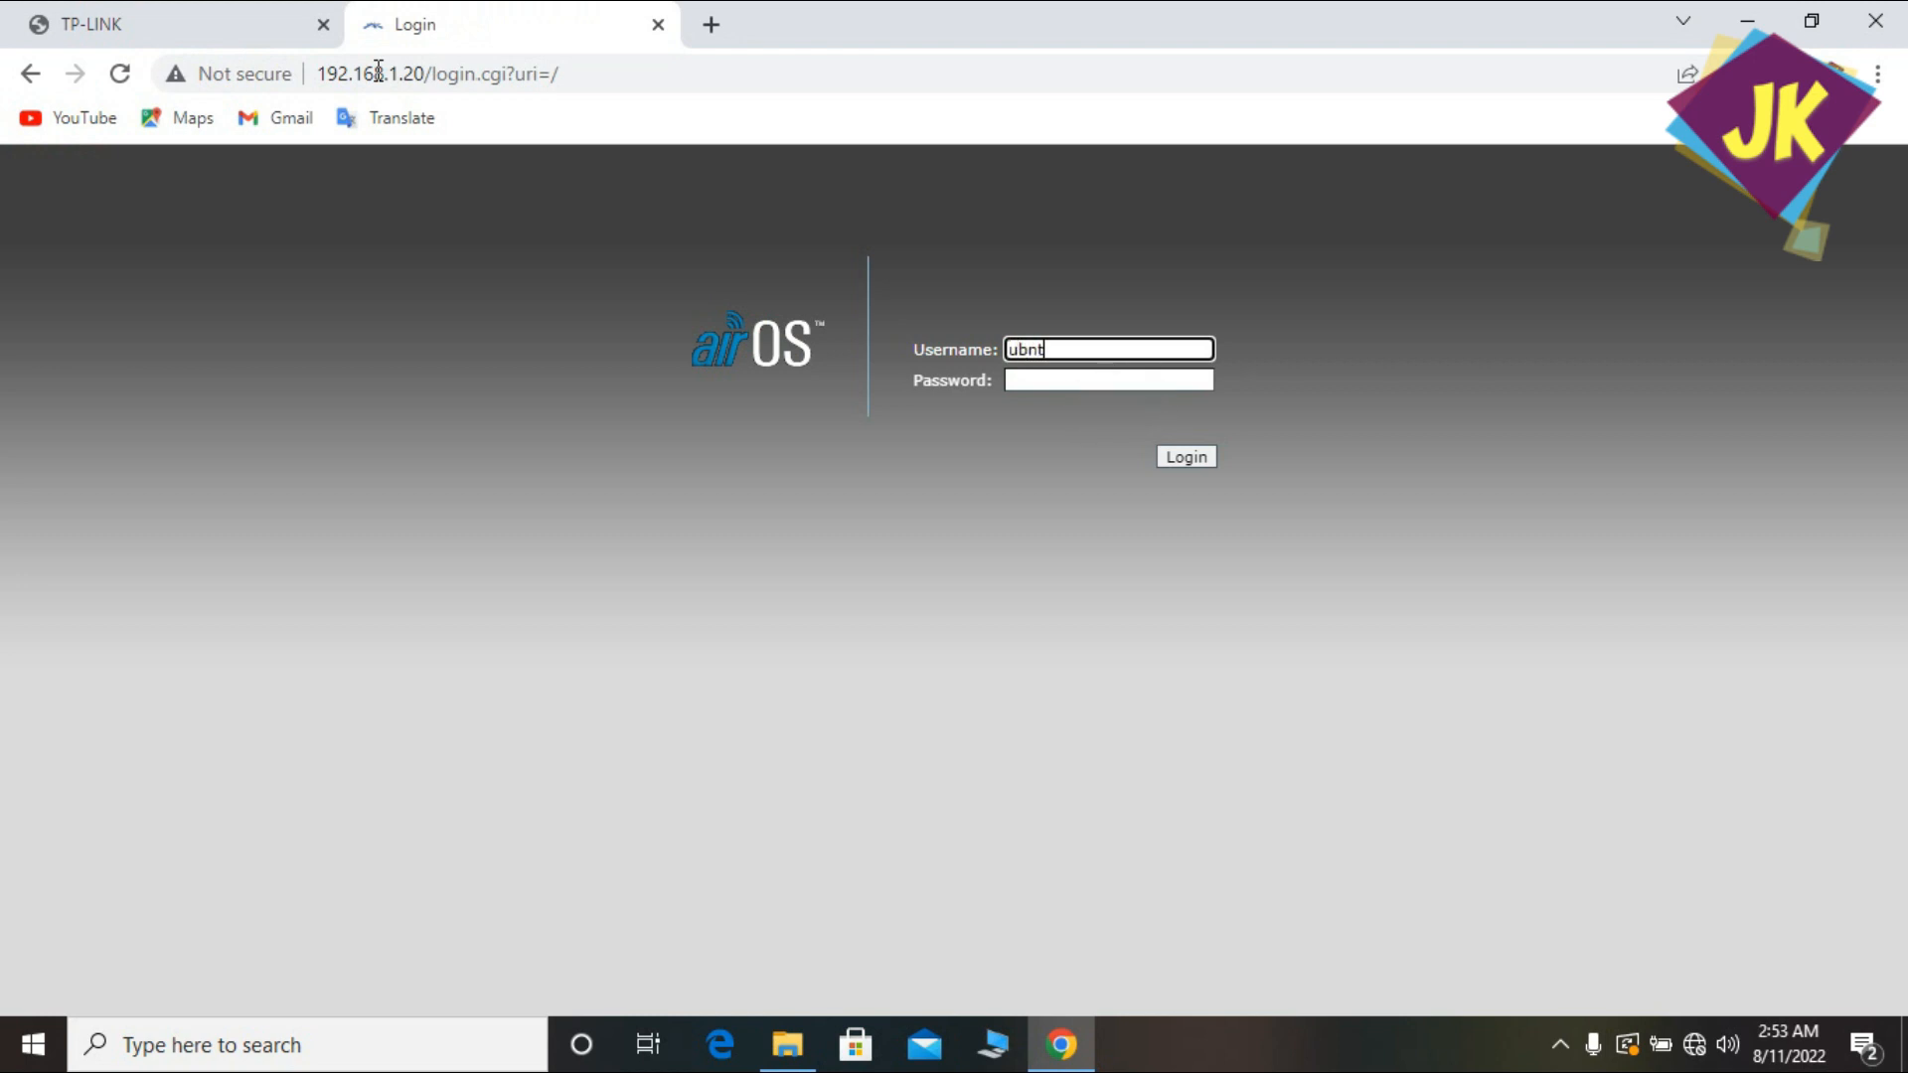
Sign in with the default airOS username and password.
{"action": "key", "text": "Tab"}
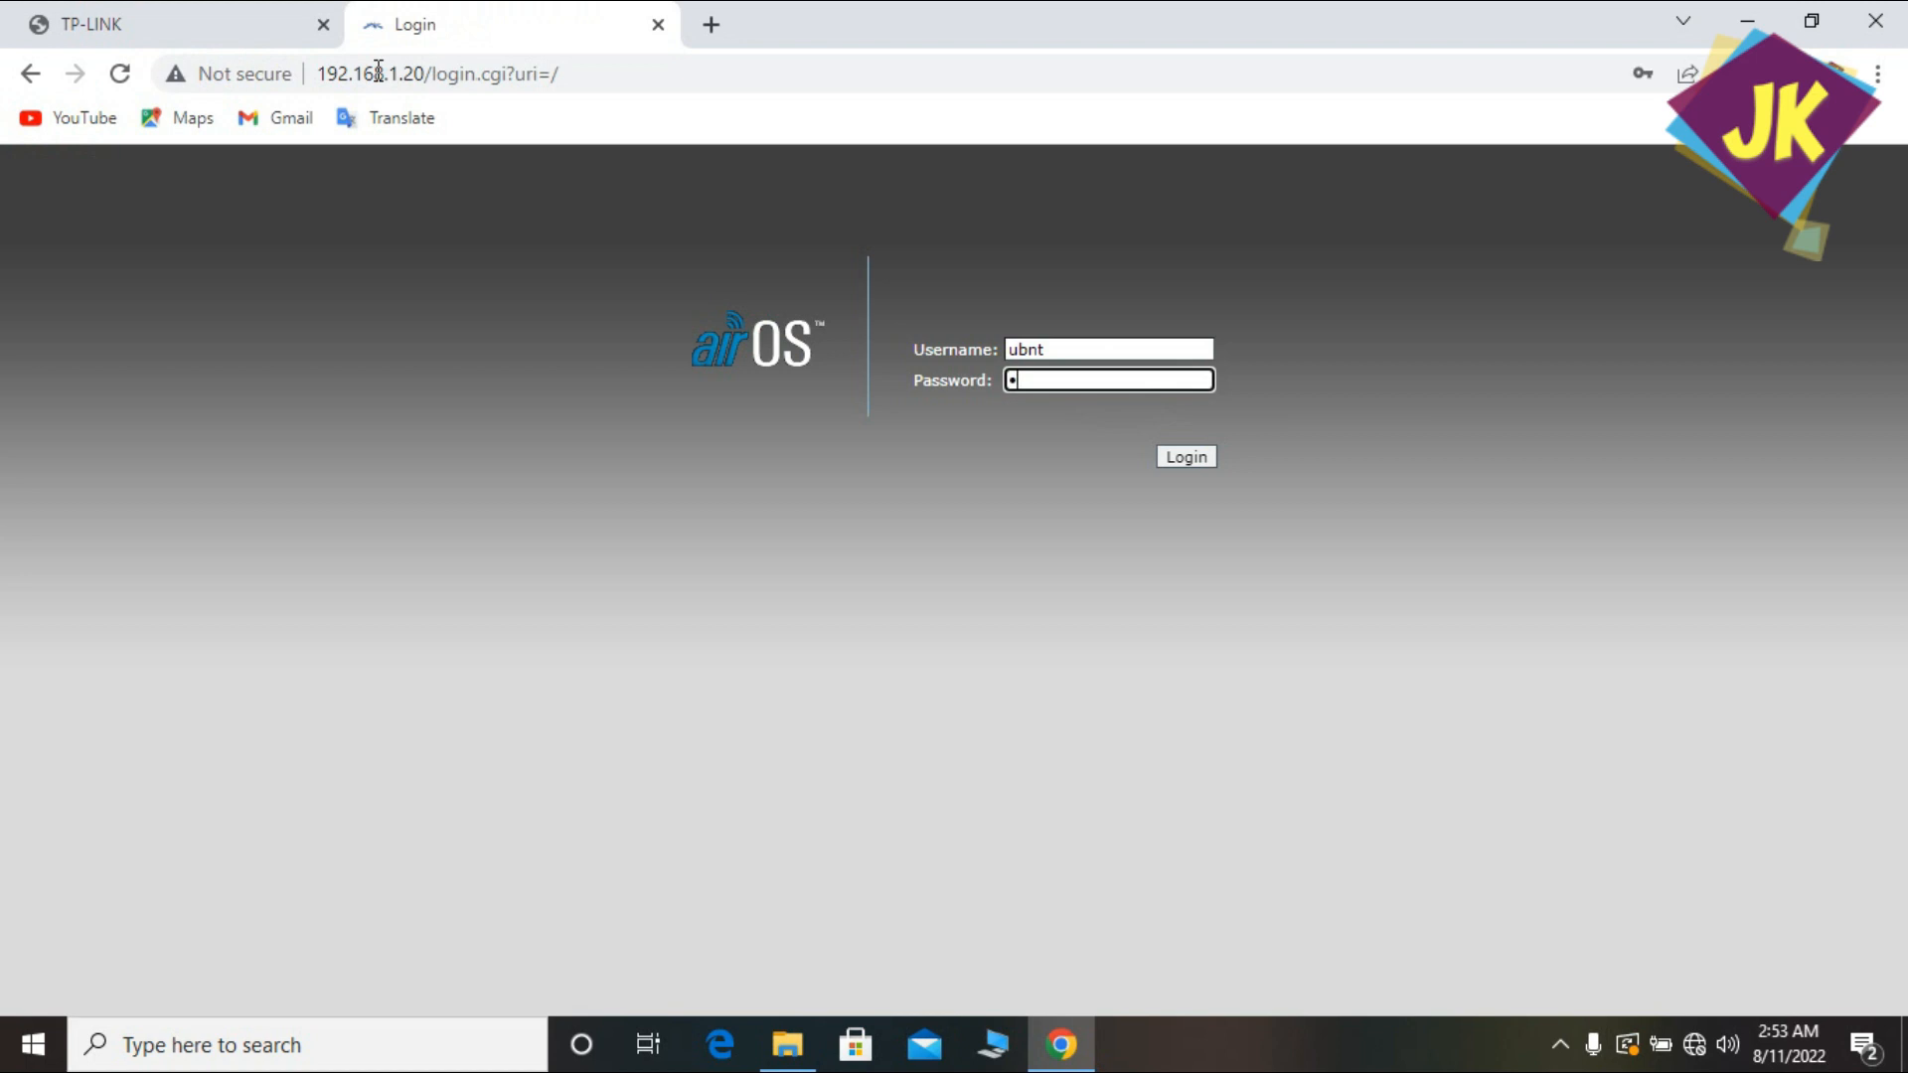
{"action": "key", "text": "Return"}
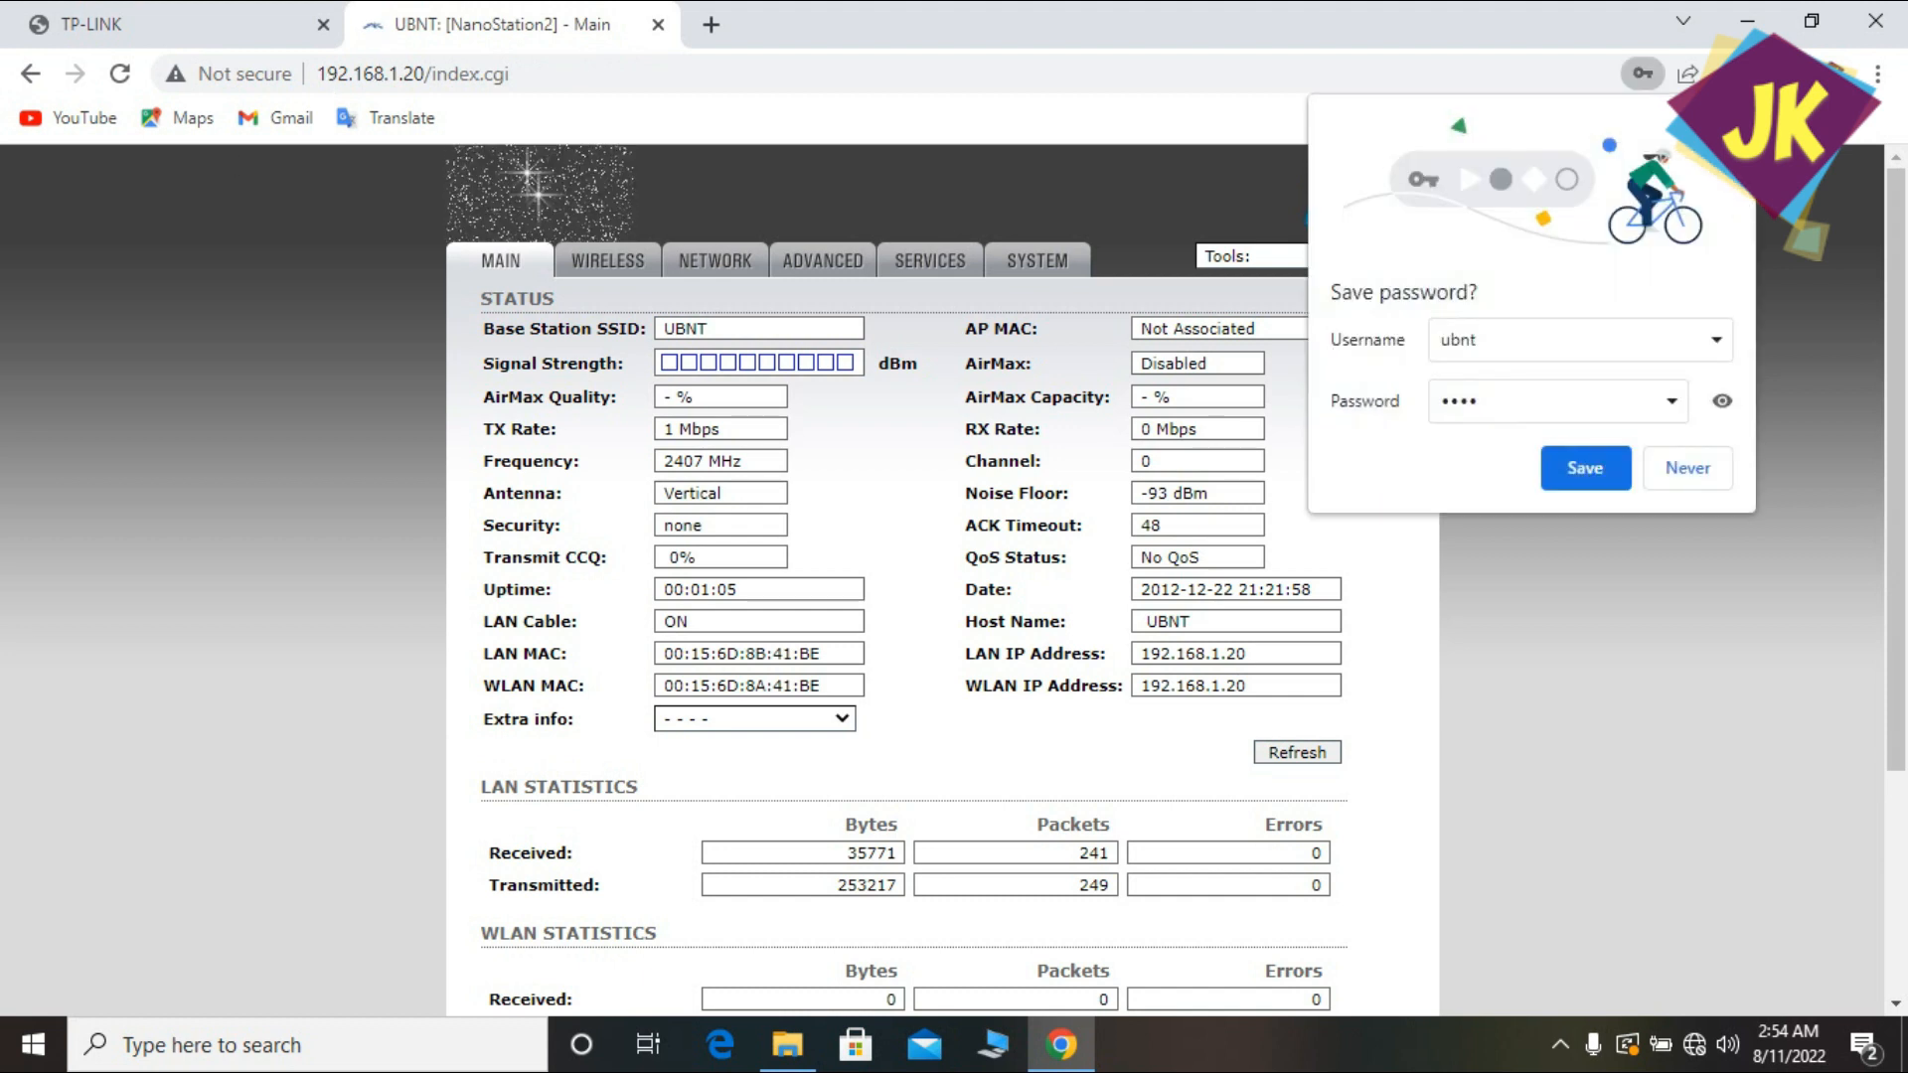
Save the browser login, then set the Wireless Mode to Access Point.
{"action": "left_click", "coordinate": [1585, 467]}
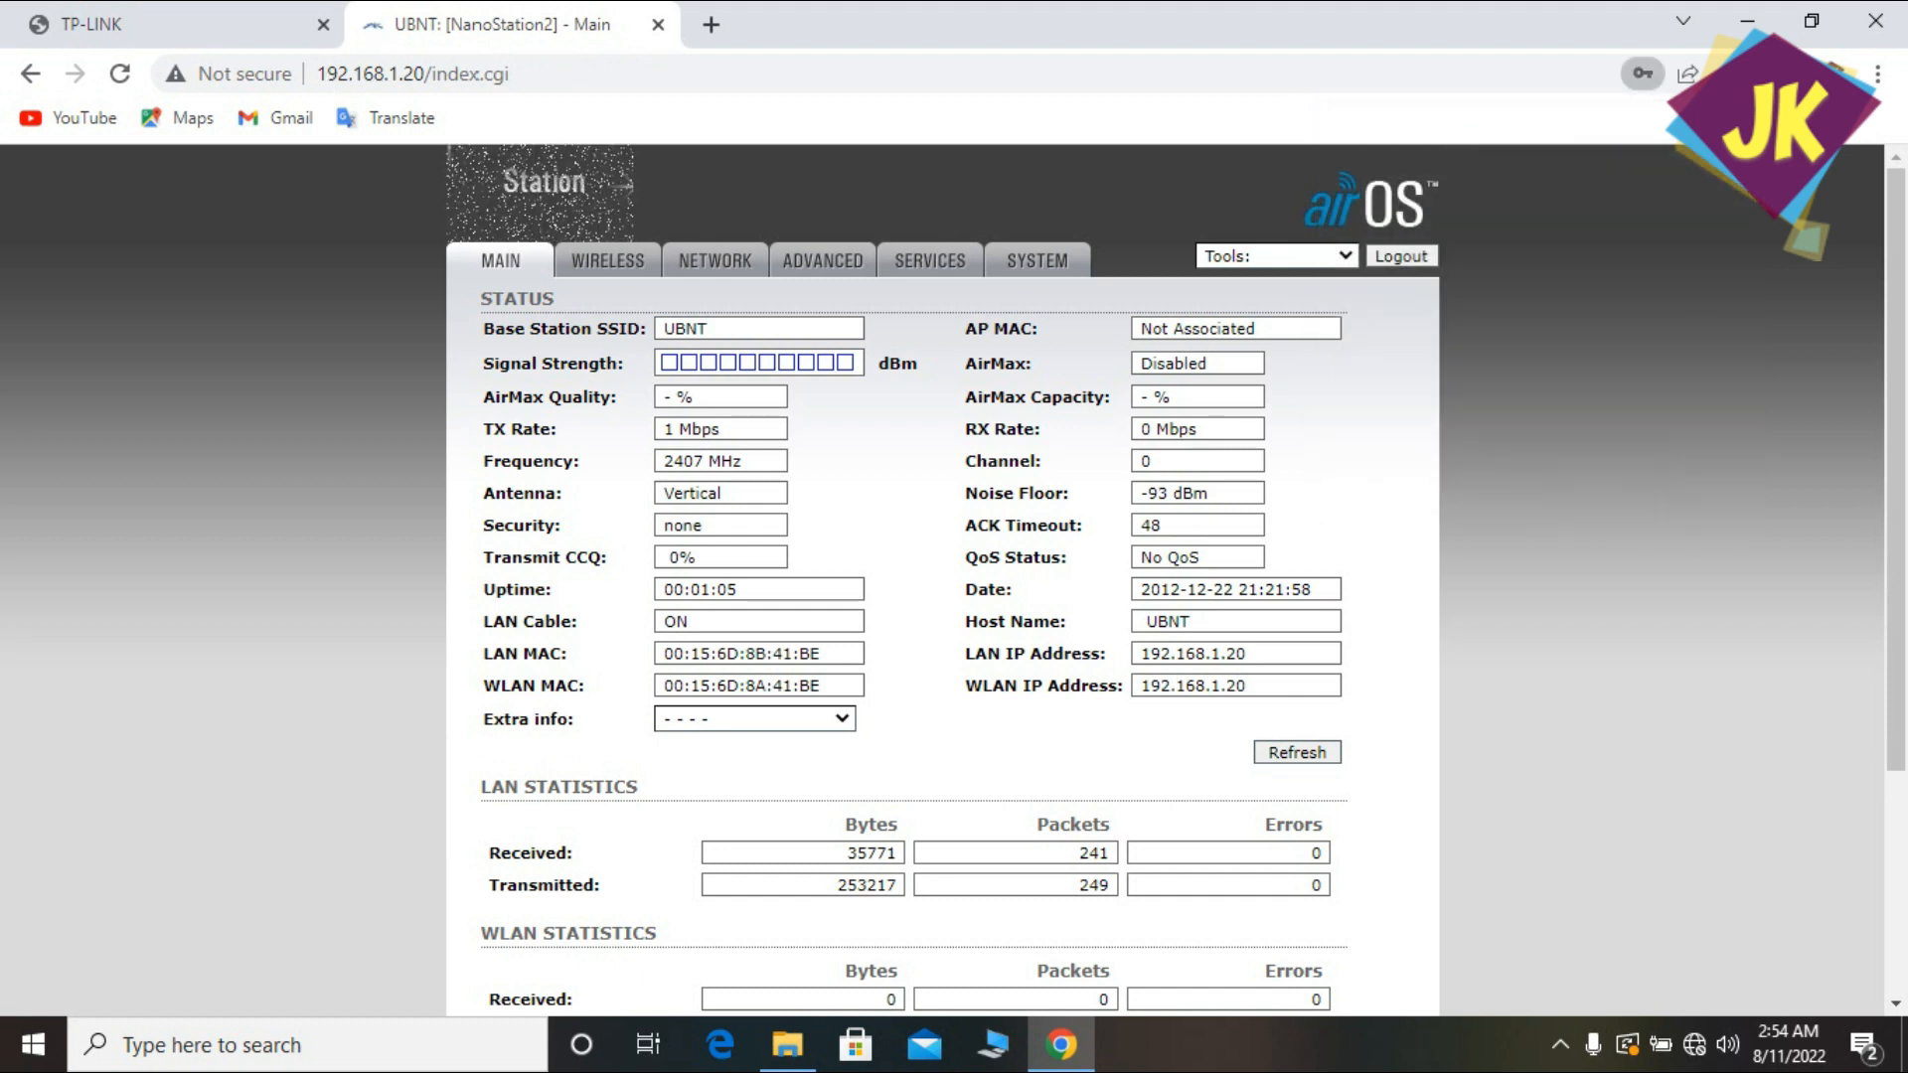
{"action": "left_click", "coordinate": [618, 270]}
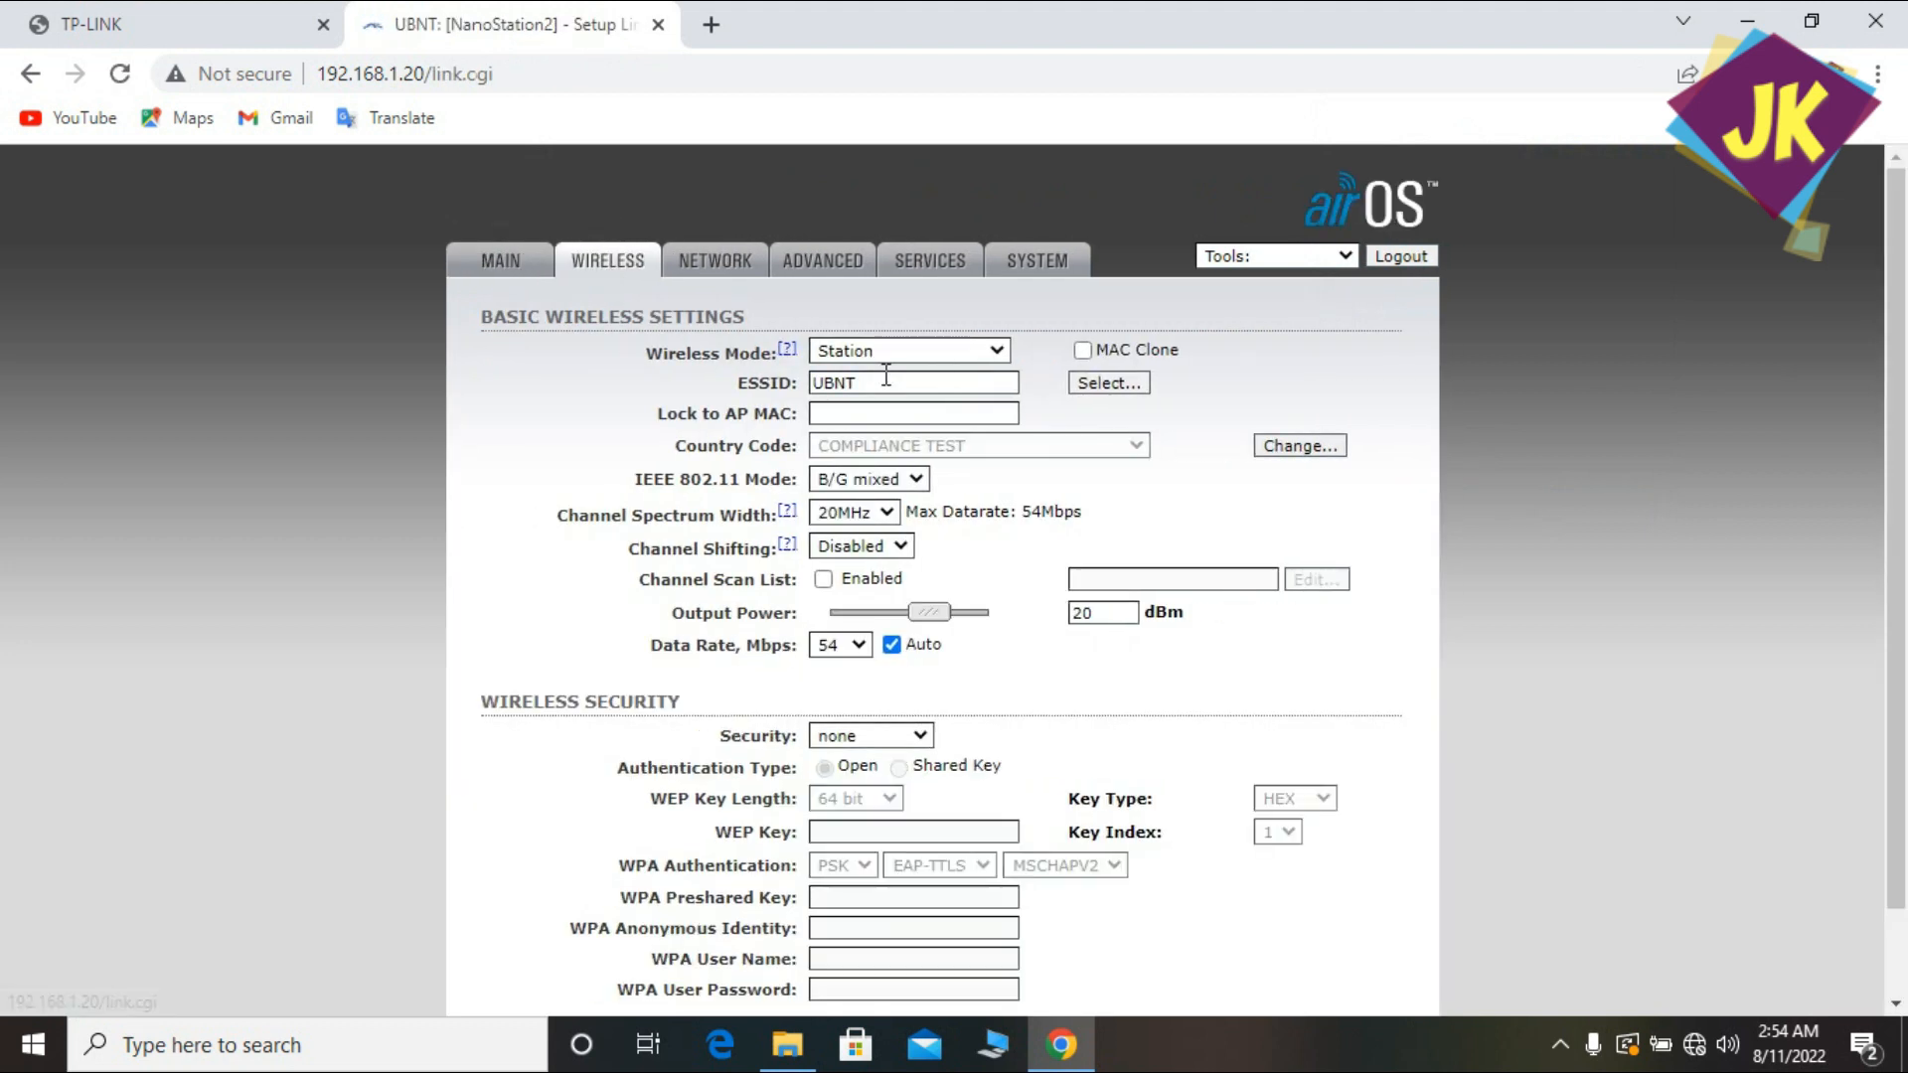
{"action": "left_click", "coordinate": [922, 347]}
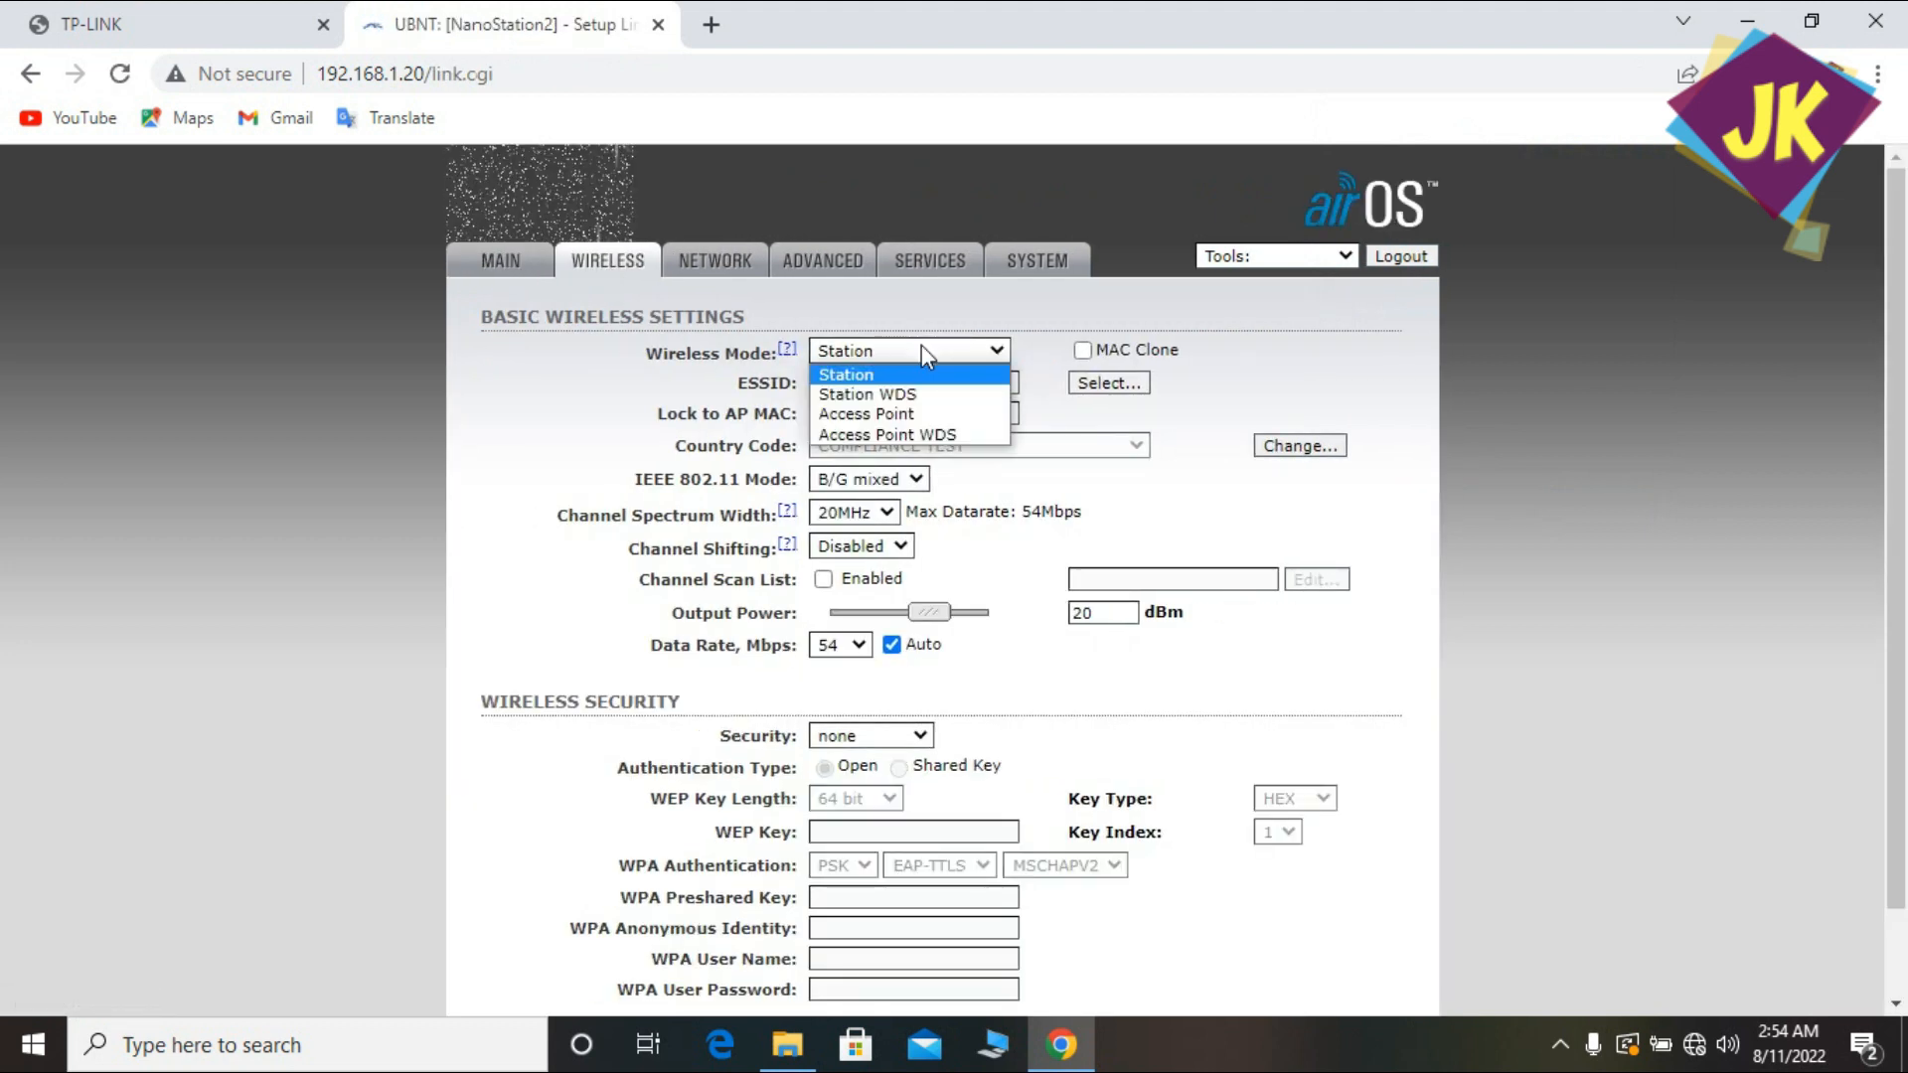
{"action": "left_click", "coordinate": [860, 417]}
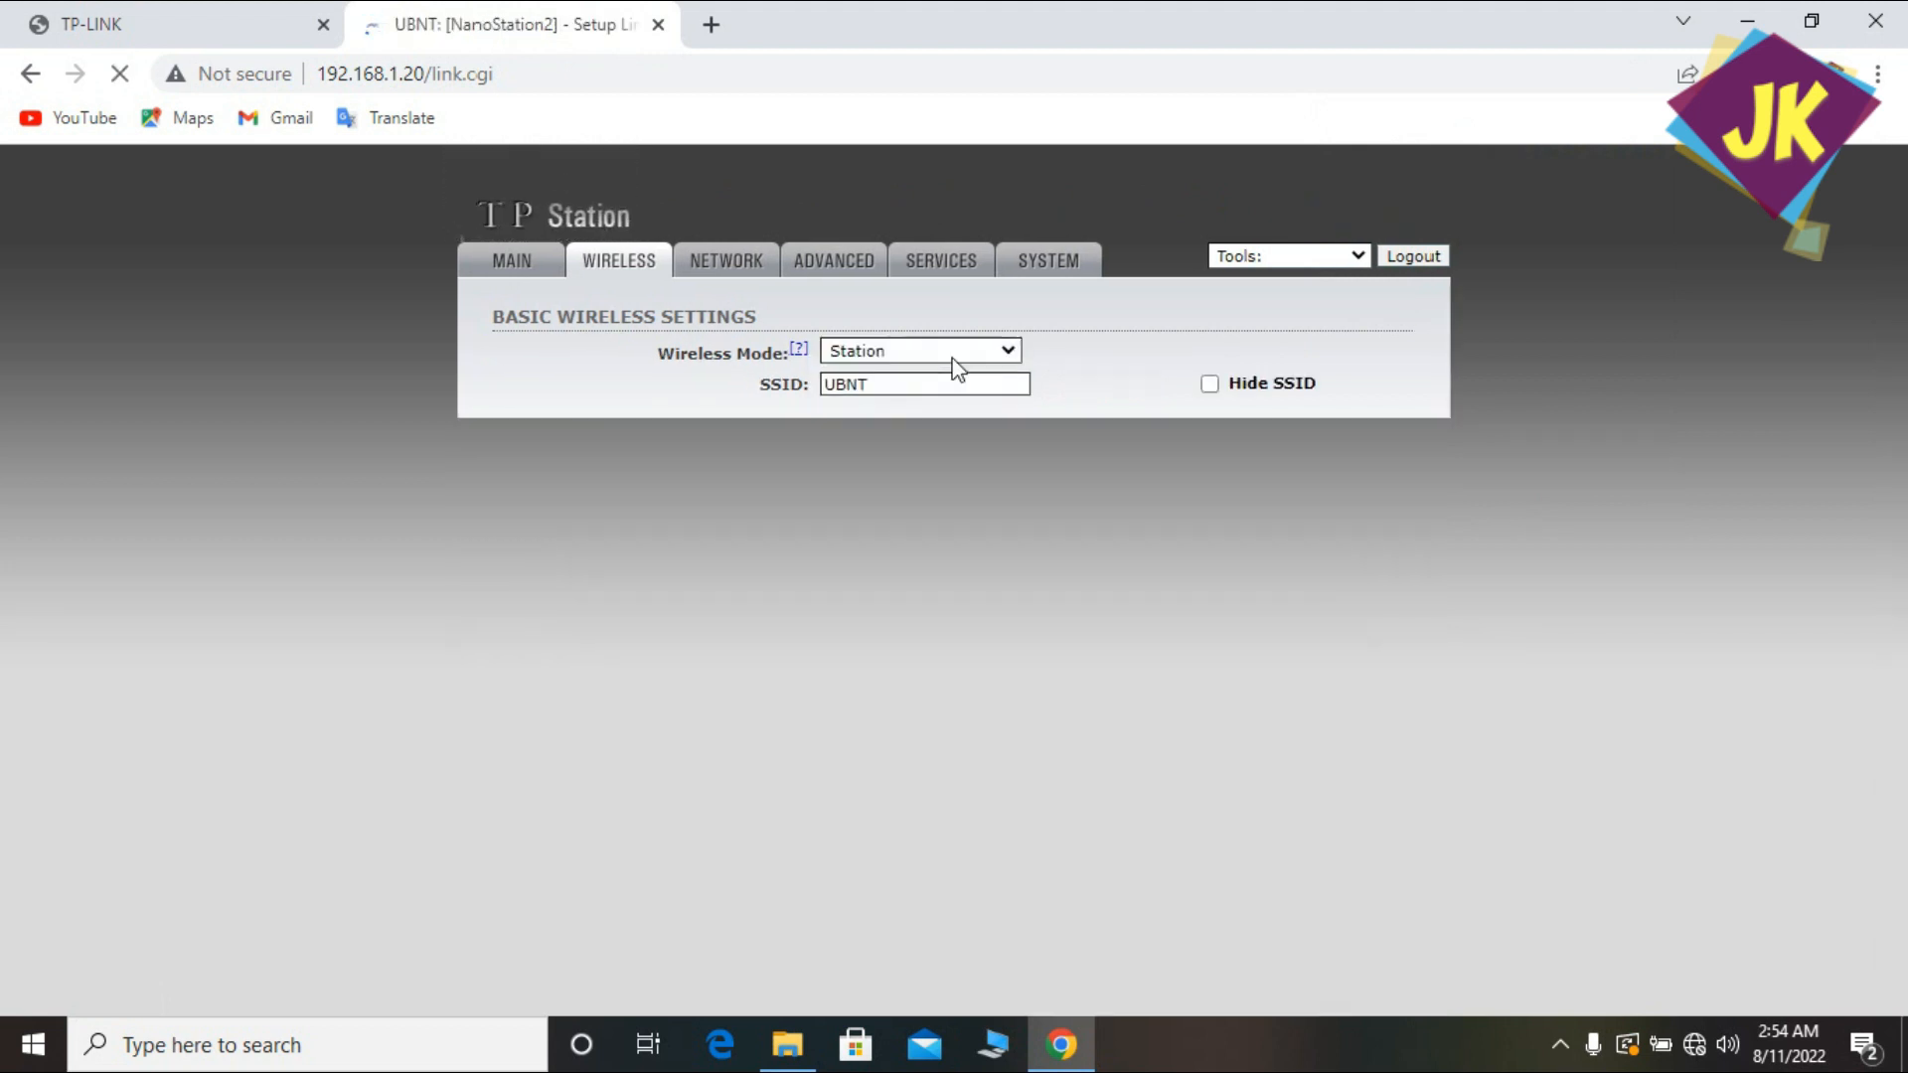
{"action": "left_click", "coordinate": [952, 354]}
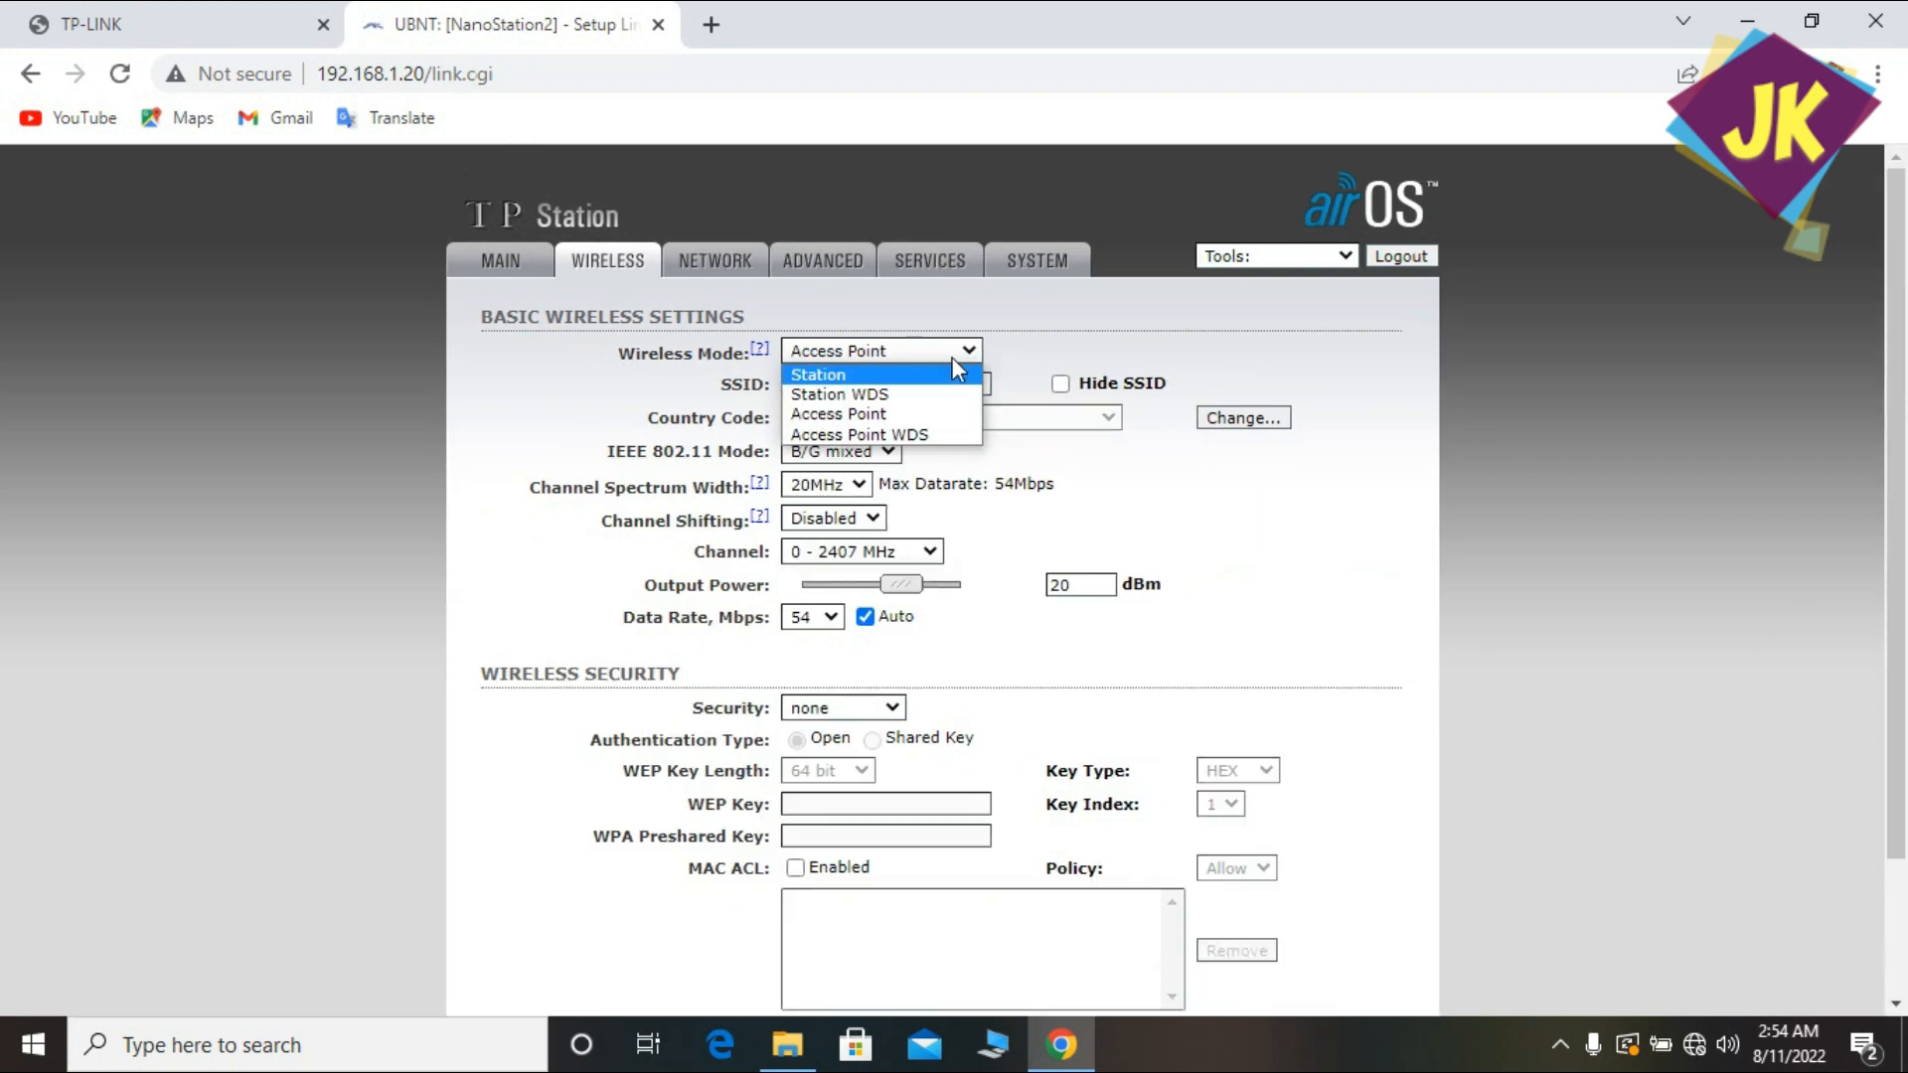
{"action": "left_click", "coordinate": [952, 358]}
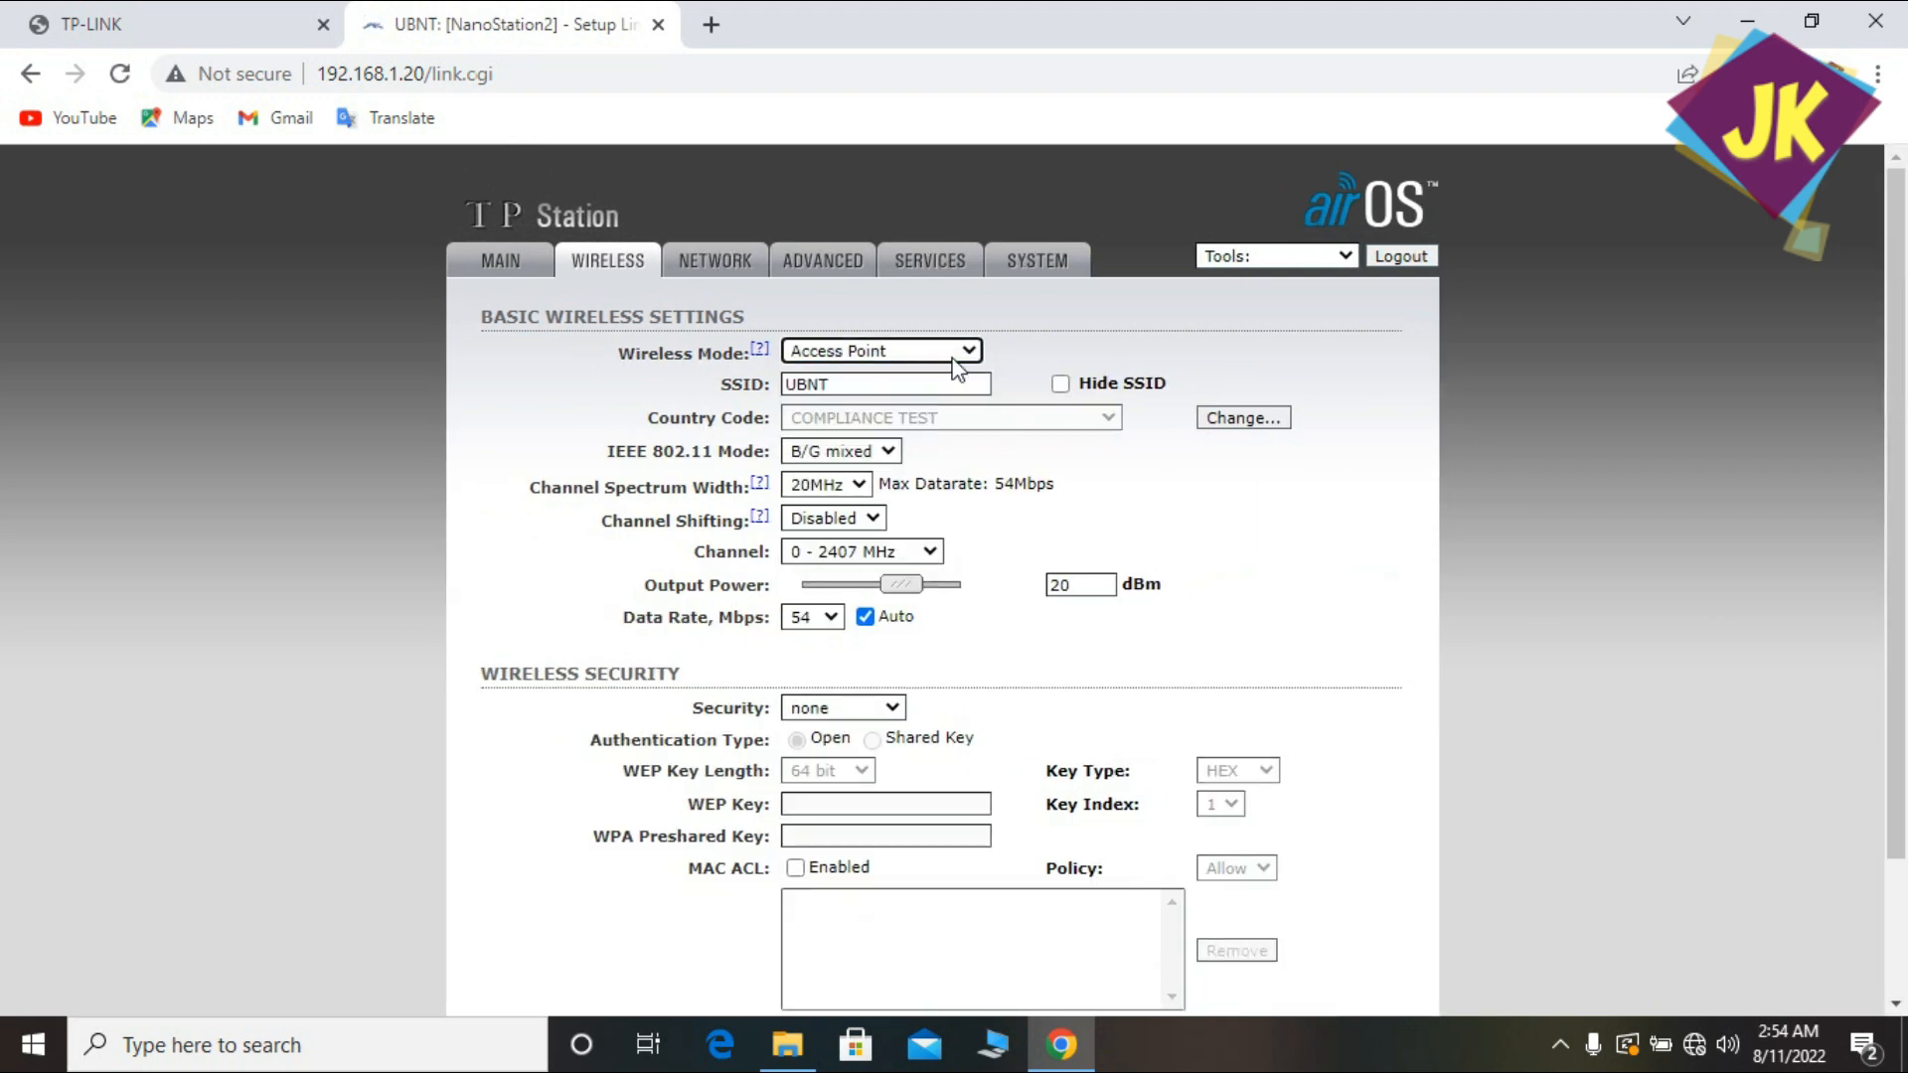
Raise output power to 26 dBm and choose channel 10 - 2457 MHz.
{"action": "left_click", "coordinate": [952, 584]}
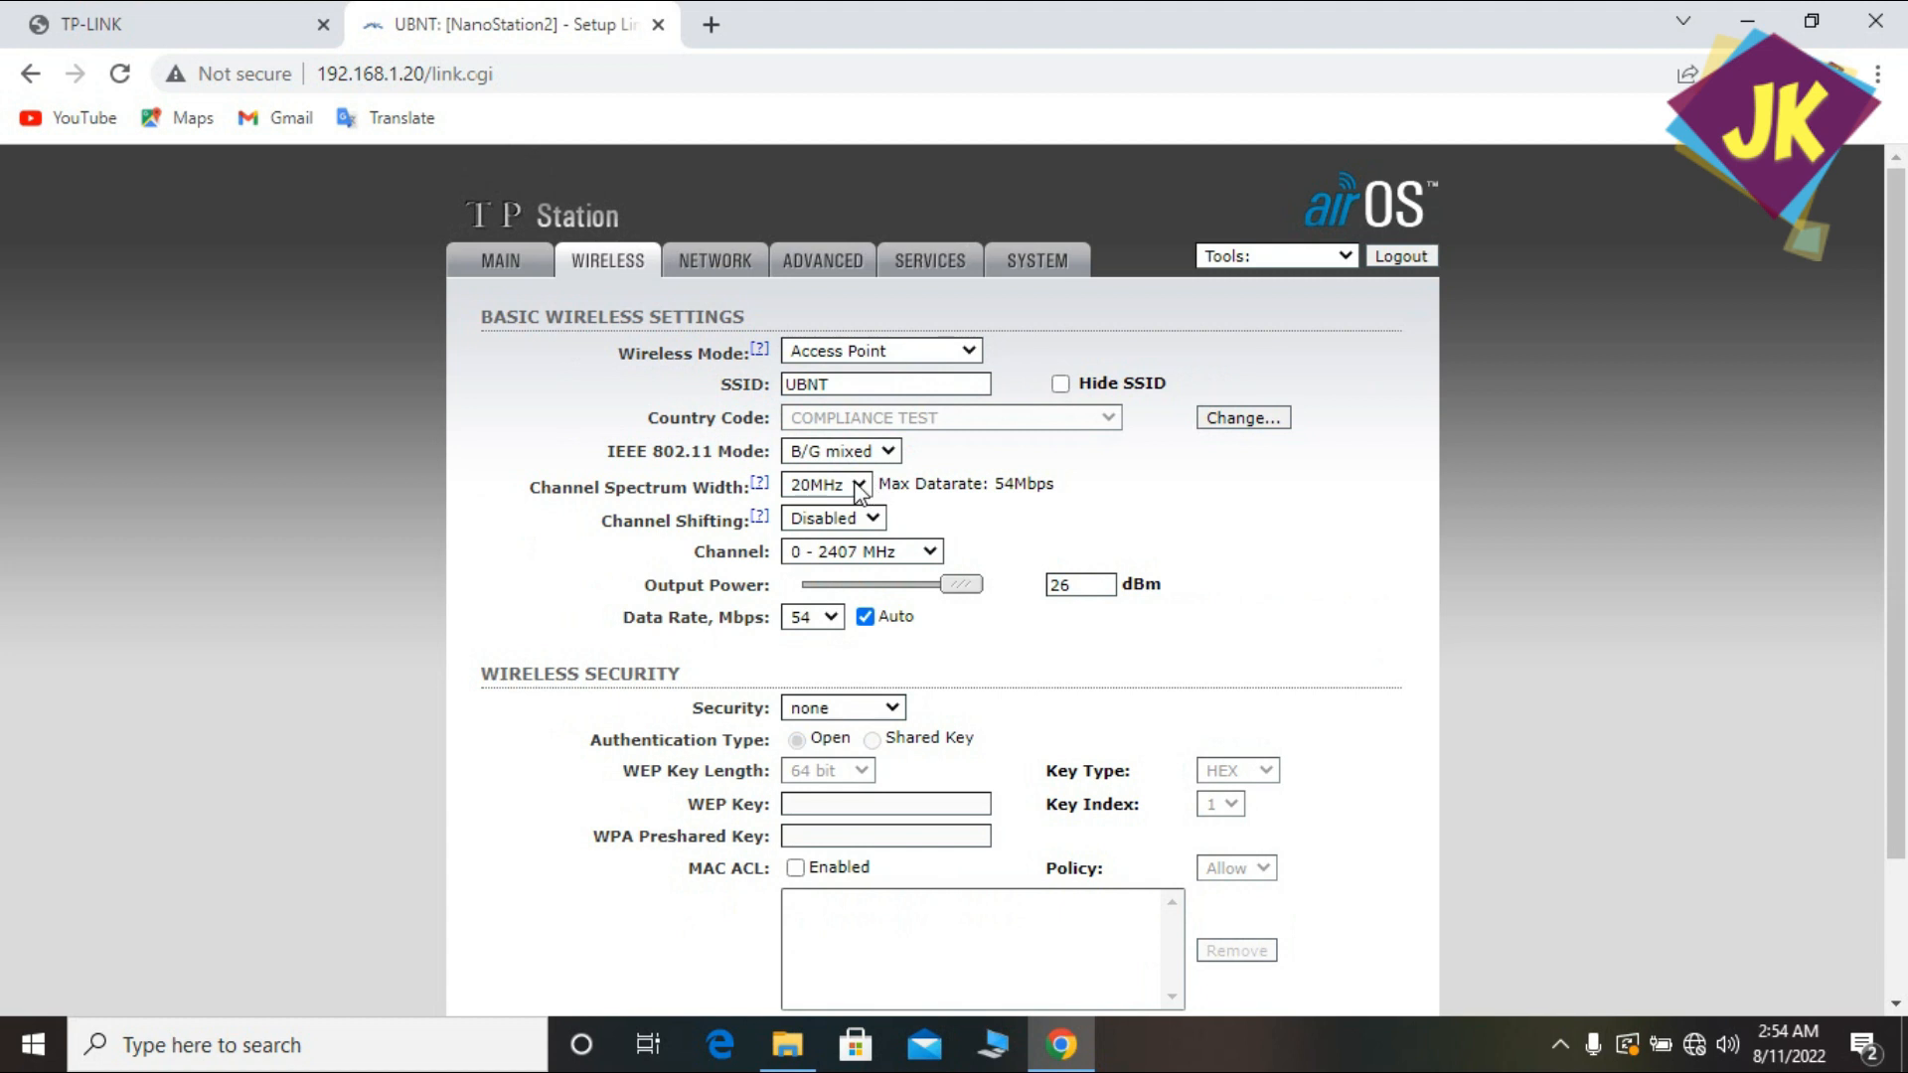
{"action": "left_click", "coordinate": [885, 551]}
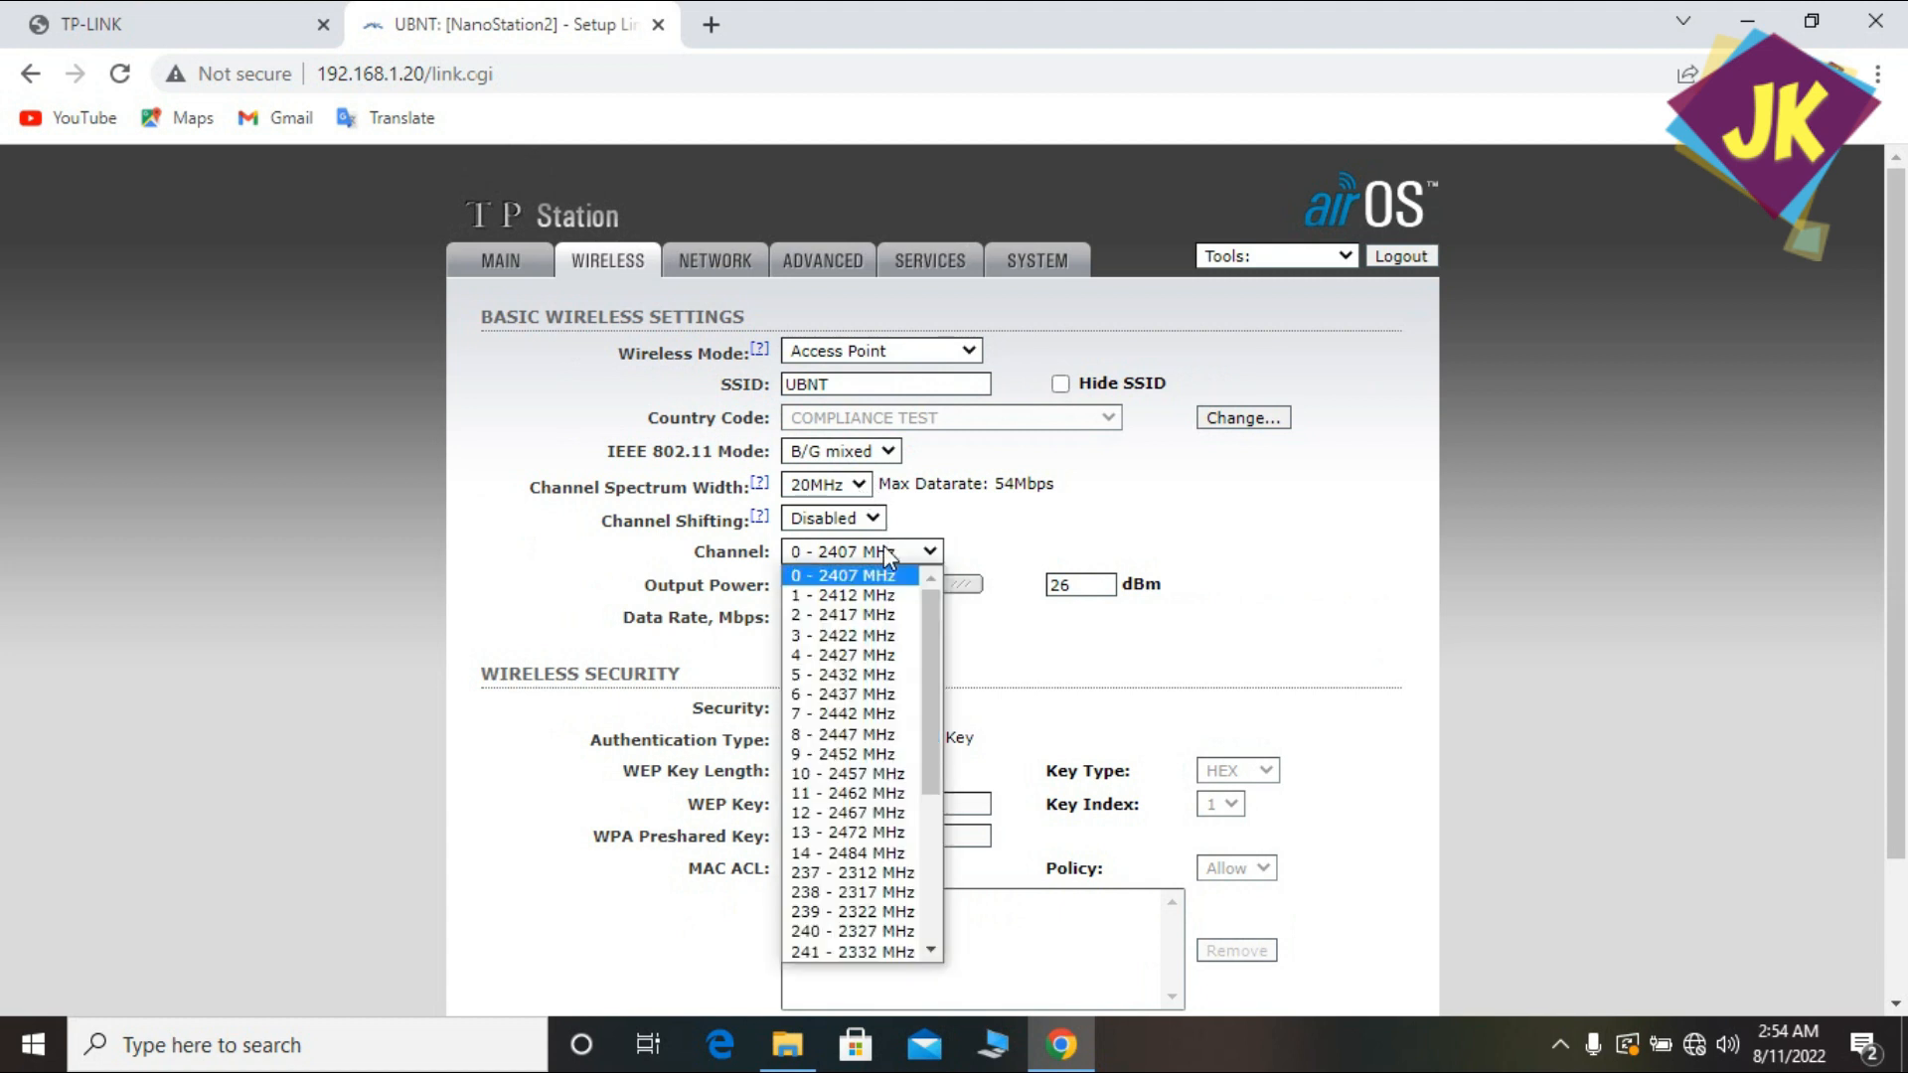
{"action": "left_click", "coordinate": [853, 773]}
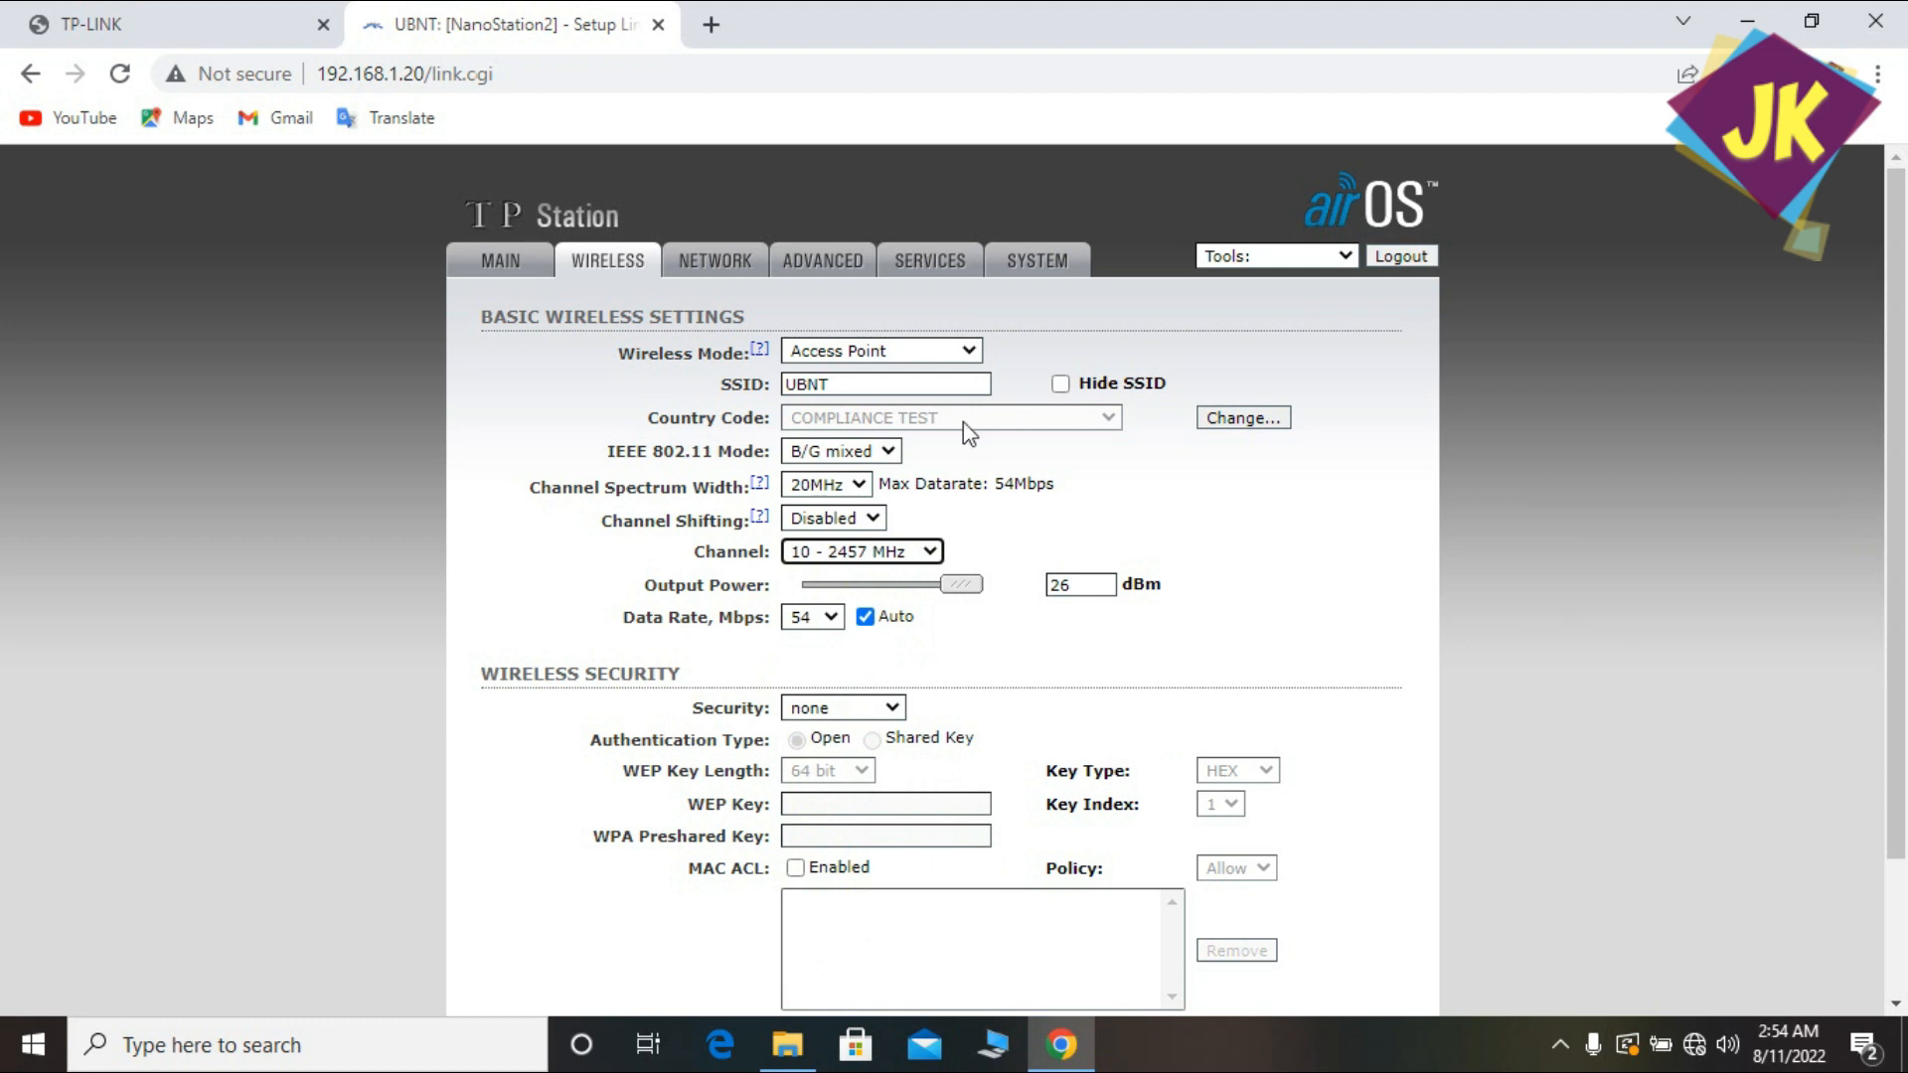
{"action": "double_click", "coordinate": [862, 381]}
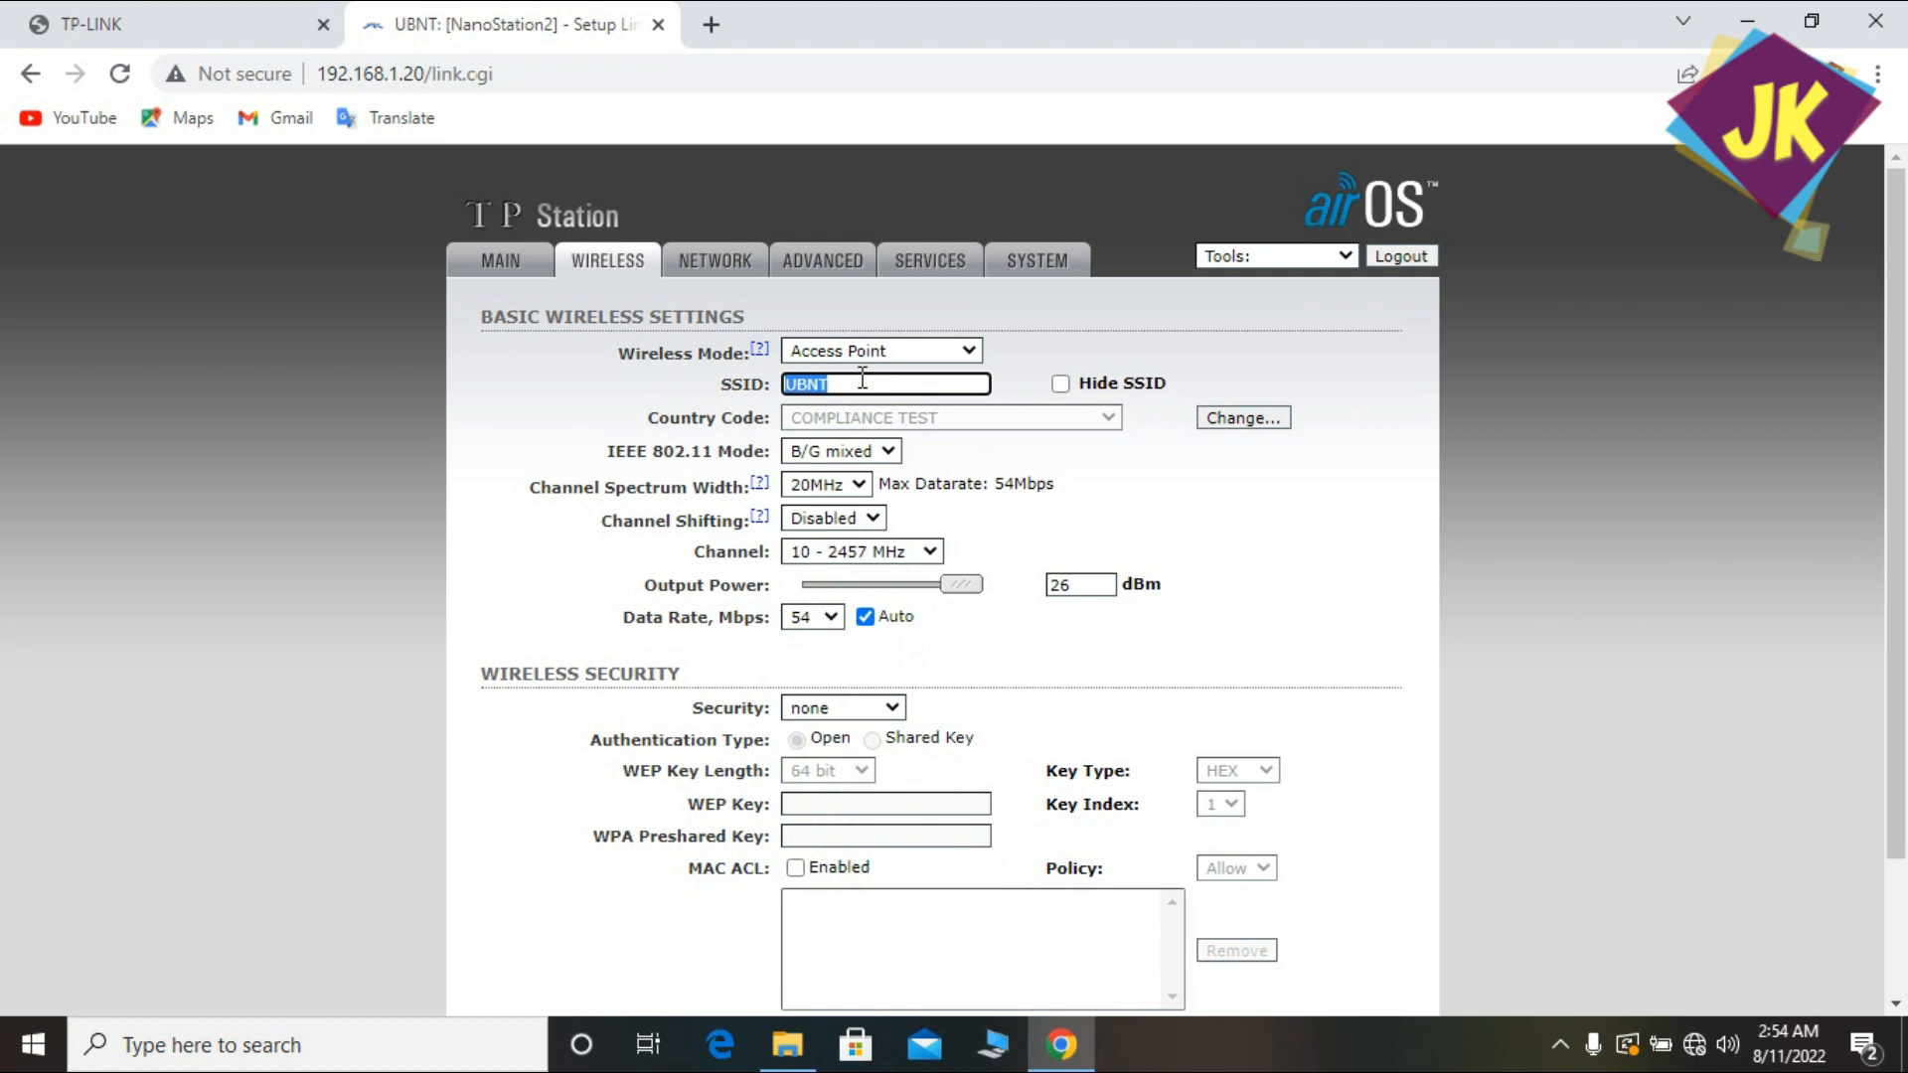
Clear UBNT from the SSID field and type the customer's network name.
{"action": "key", "text": "BackSpace"}
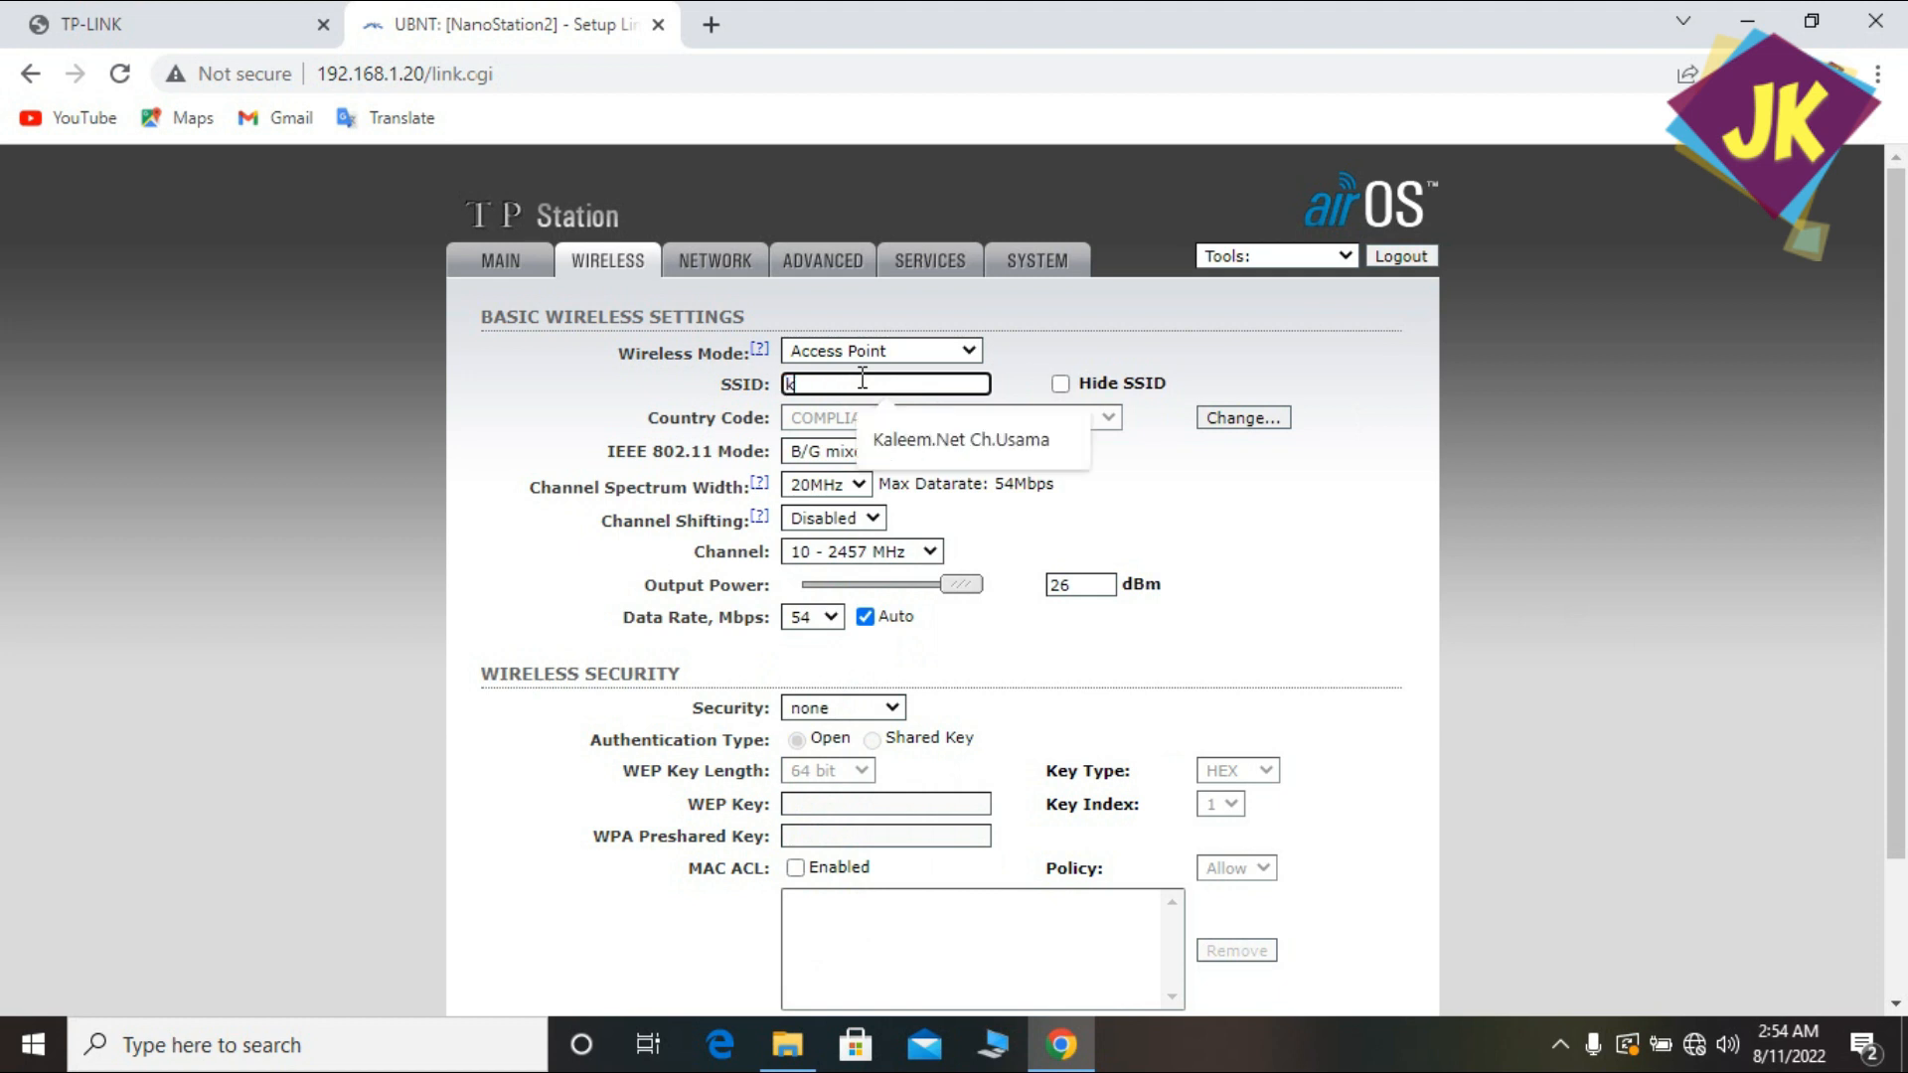
{"action": "left_click", "coordinate": [928, 453]}
{"action": "key", "text": "BackSpace"}
{"action": "key", "text": "BackSpace"}
{"action": "key", "text": "BackSpace"}
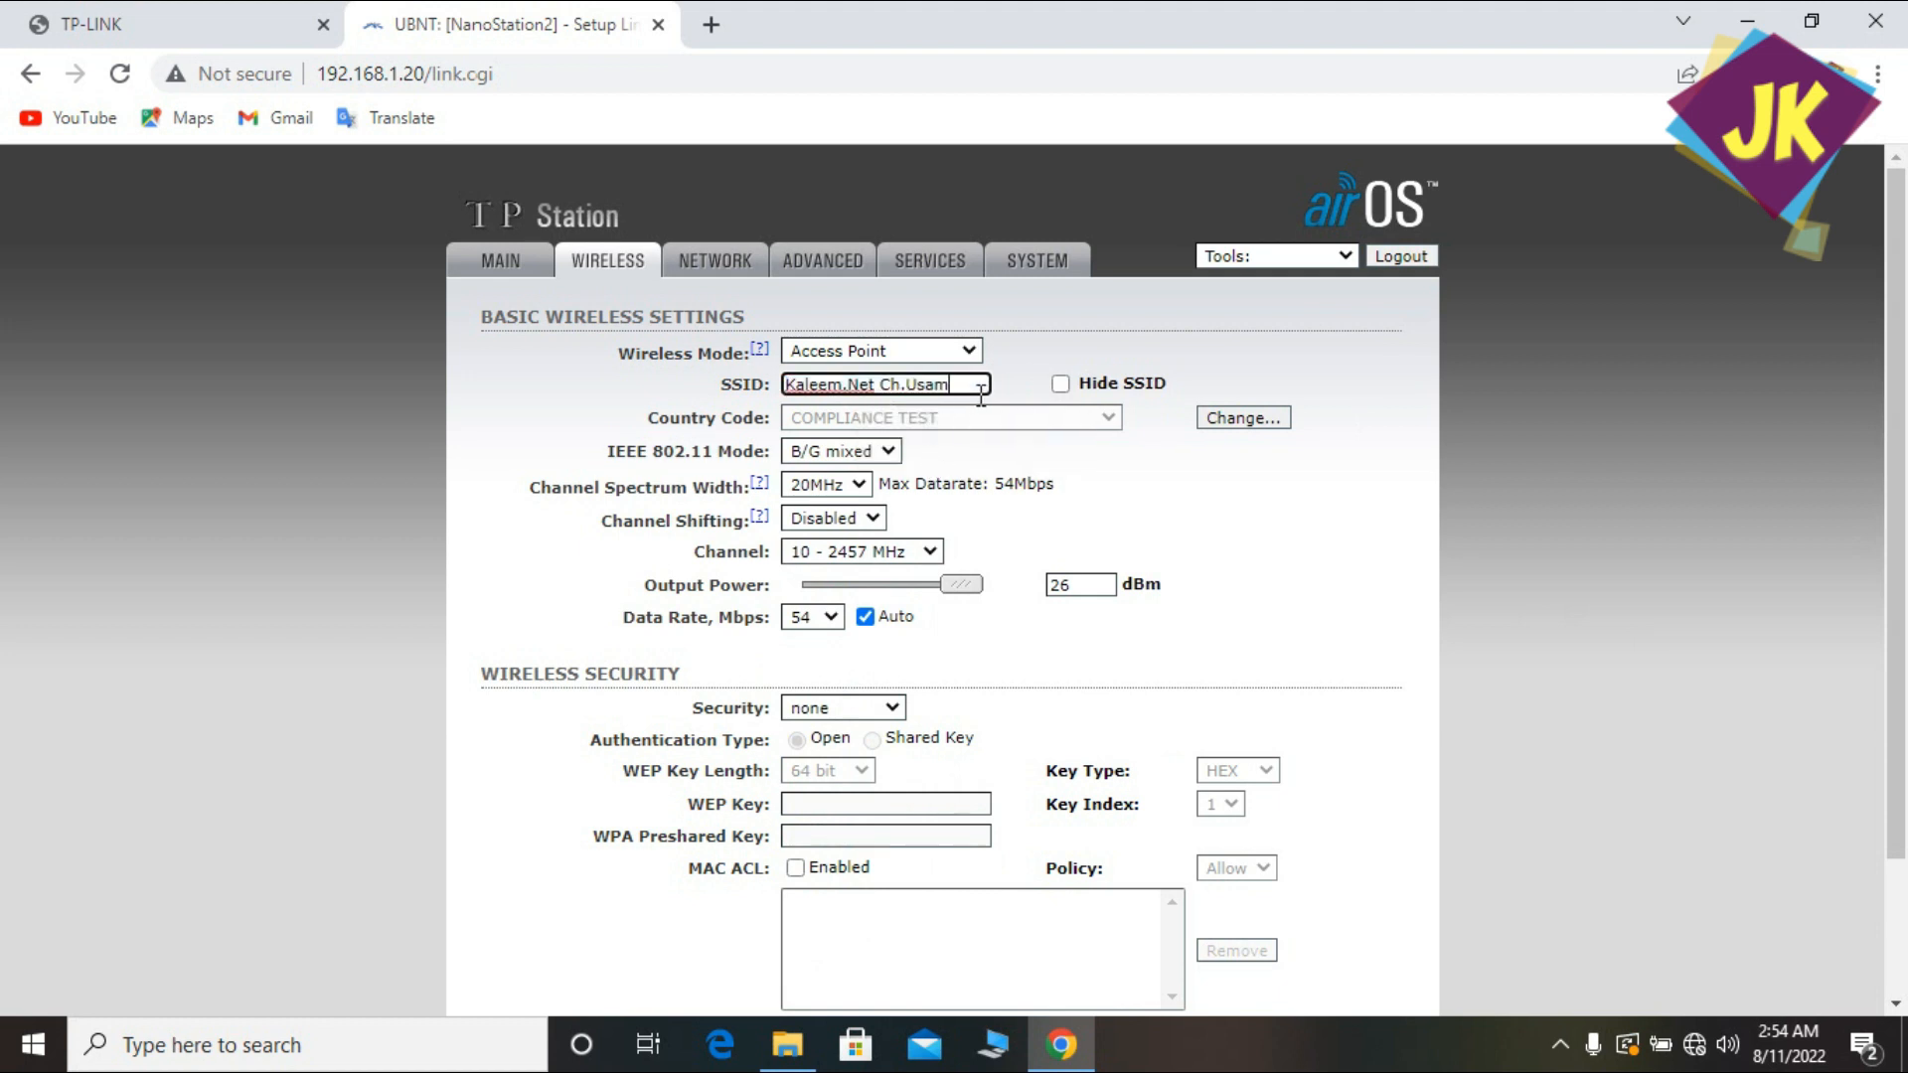
{"action": "key", "text": "Left"}
{"action": "key", "text": "BackSpace"}
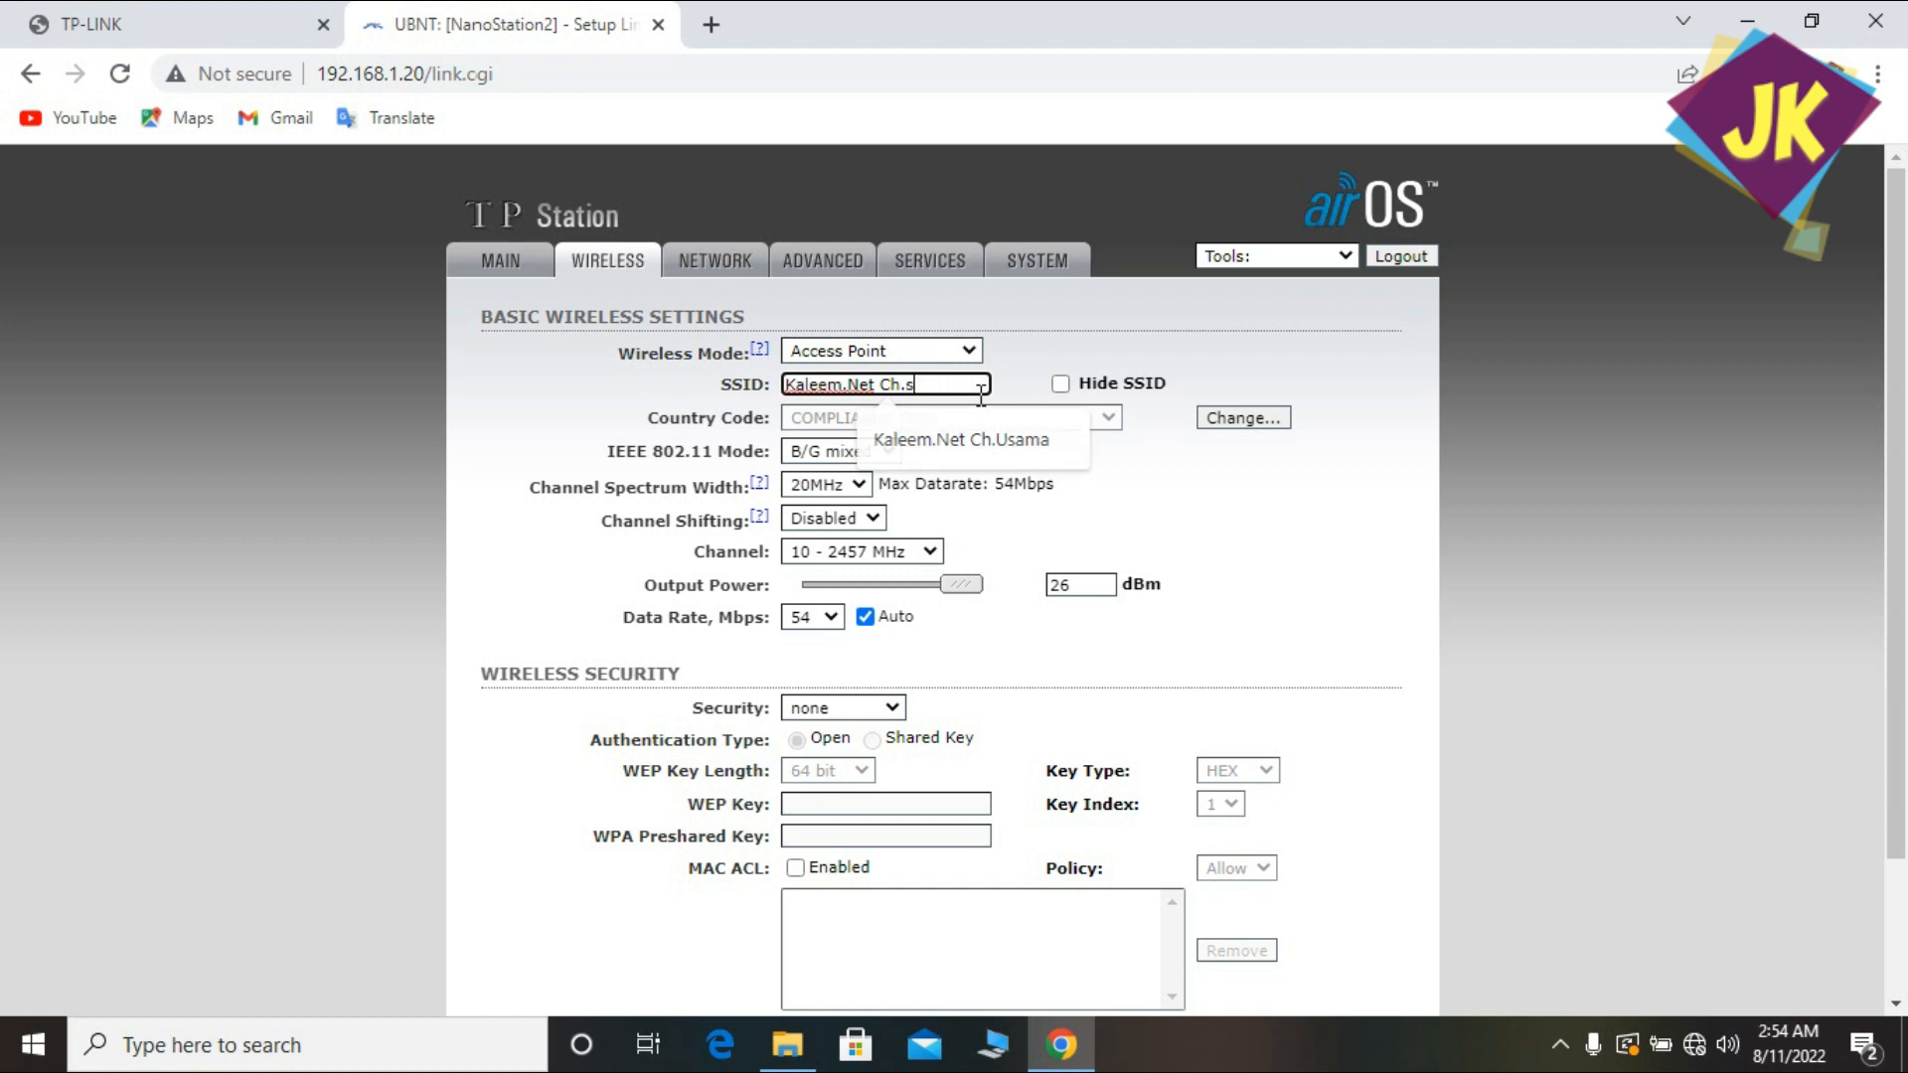
{"action": "key", "text": "Delete"}
{"action": "type", "text": "Sadi"}
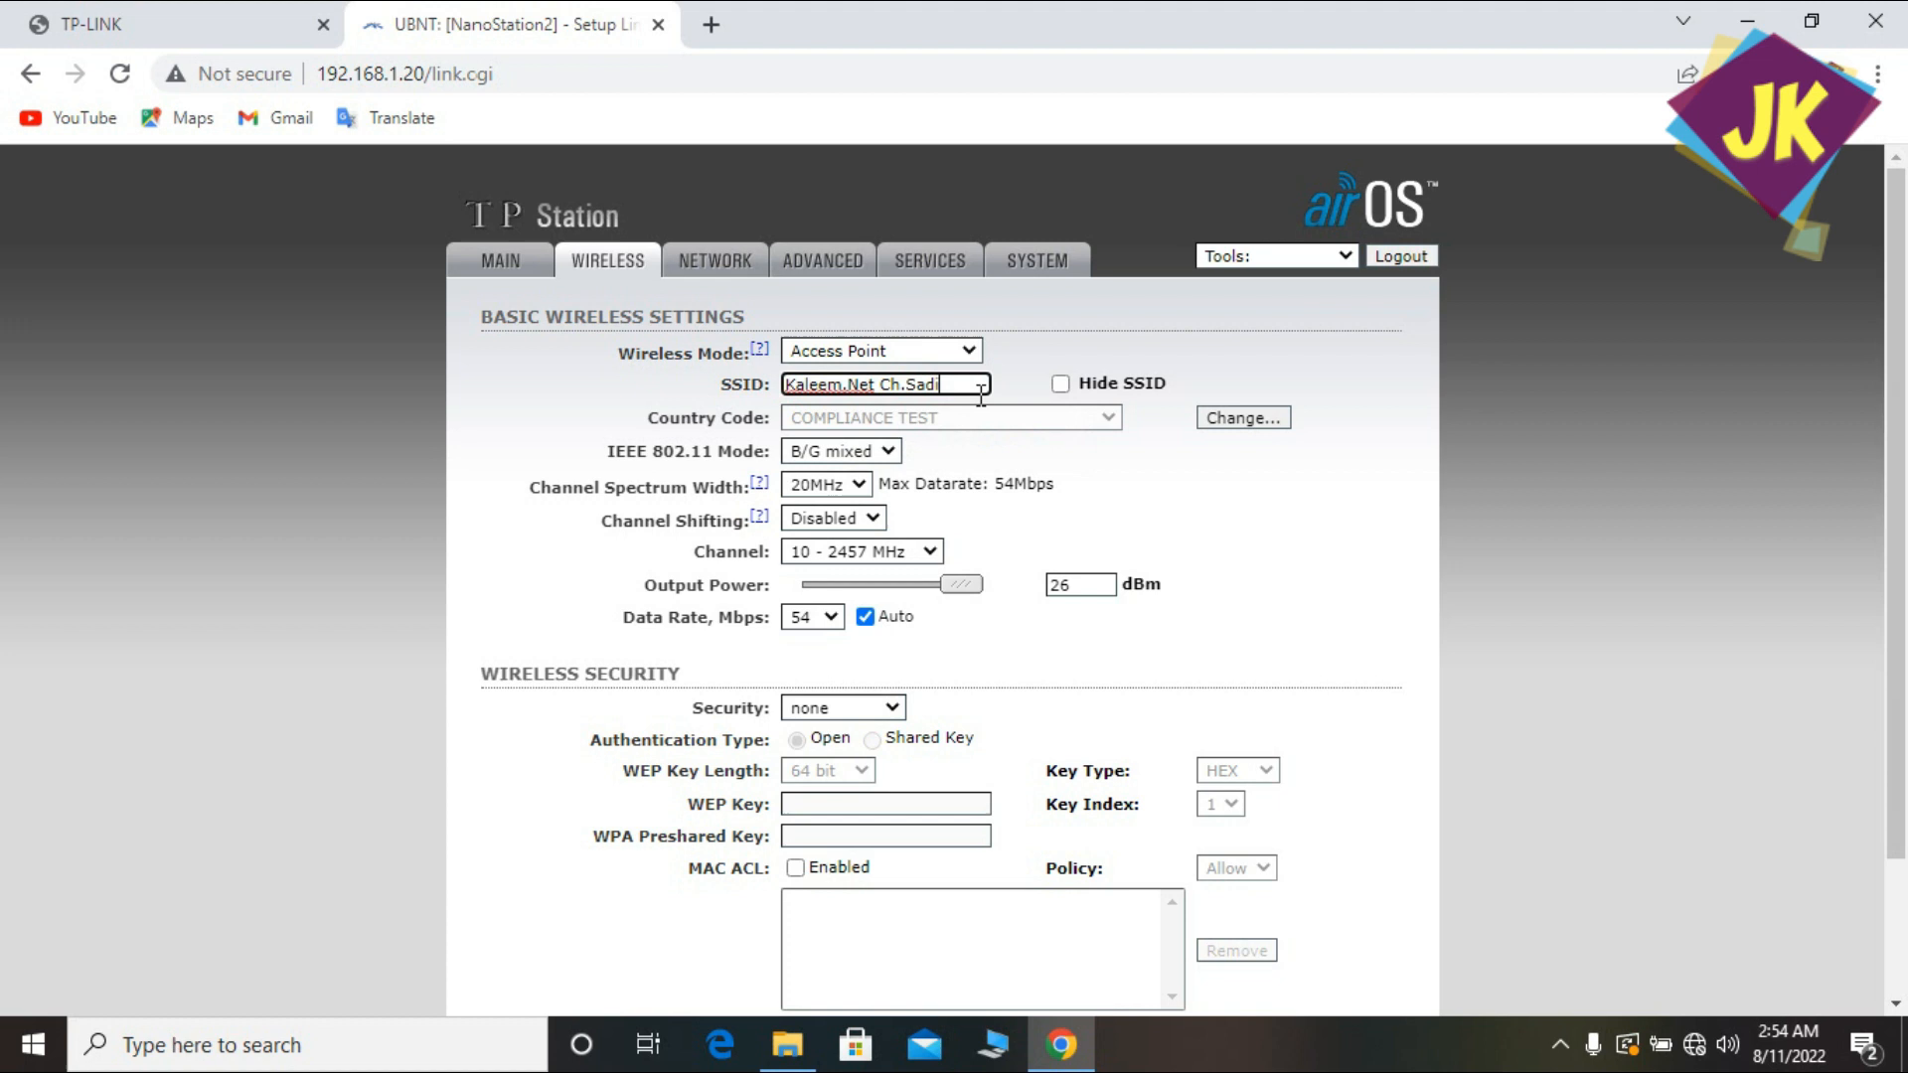
{"action": "type", "text": "q M"}
{"action": "type", "text": "a"}
{"action": "type", "text": "s"}
{"action": "type", "text": "k"}
{"action": "type", "text": "e"}
{"action": "type", "text": "t"}
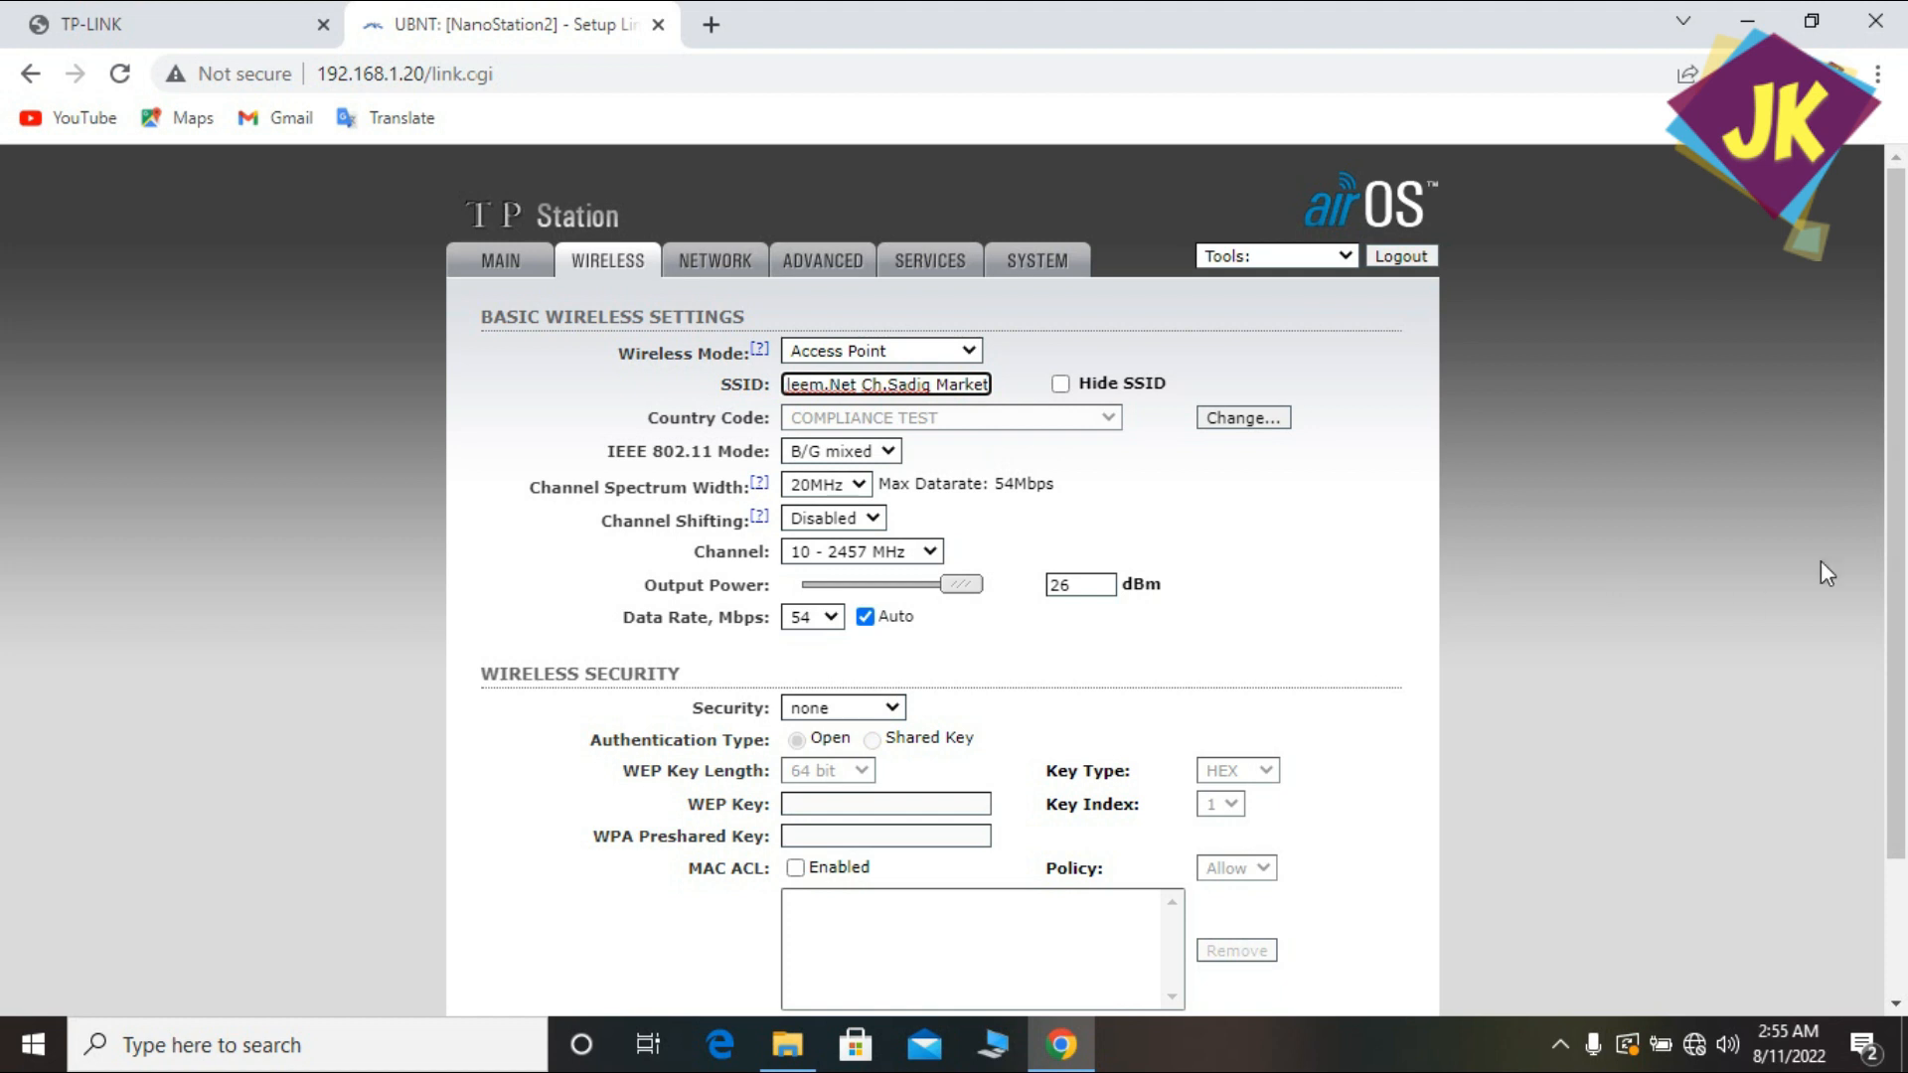
Leave wireless security as none and submit the wireless changes with Change.
{"action": "scroll", "coordinate": [1893, 608], "scroll_direction": "down", "scroll_amount": 1}
{"action": "left_click_drag", "start_coordinate": [1889, 596], "coordinate": [1890, 656]}
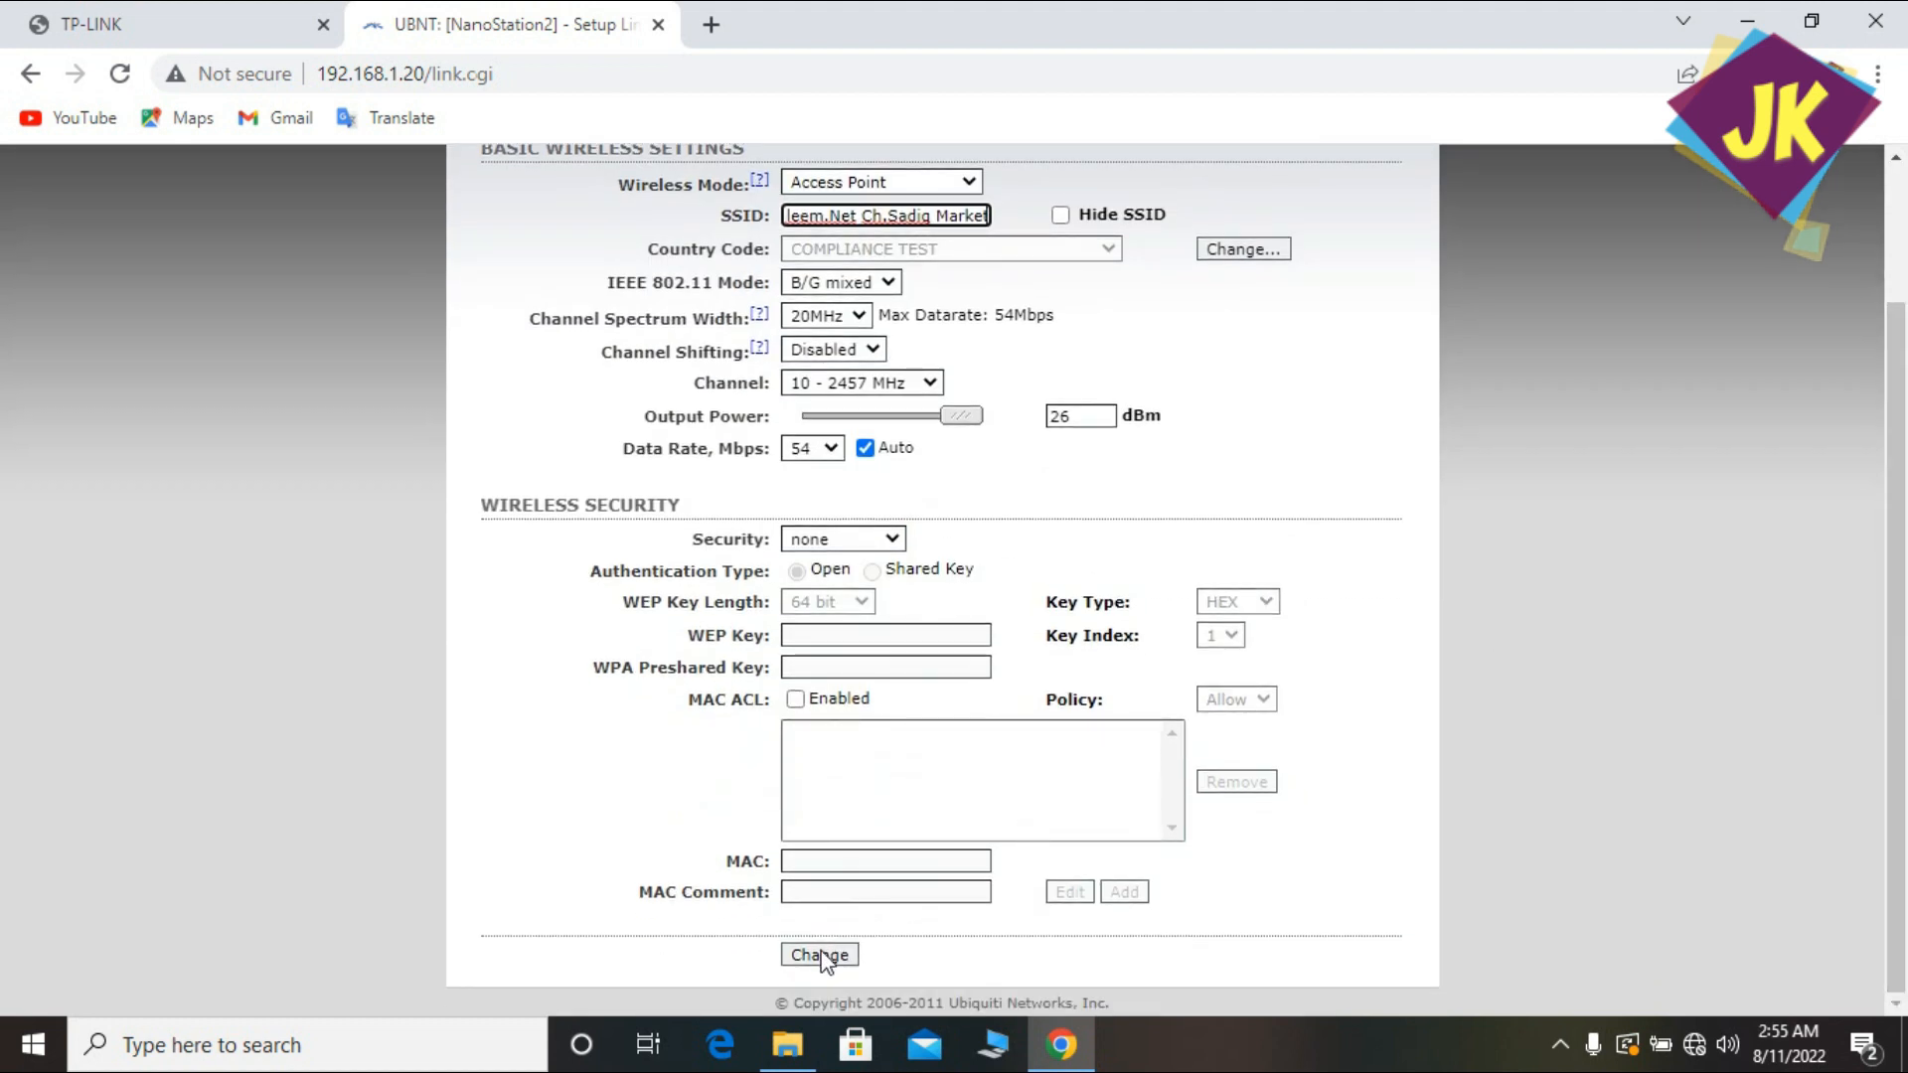
{"action": "left_click", "coordinate": [879, 539]}
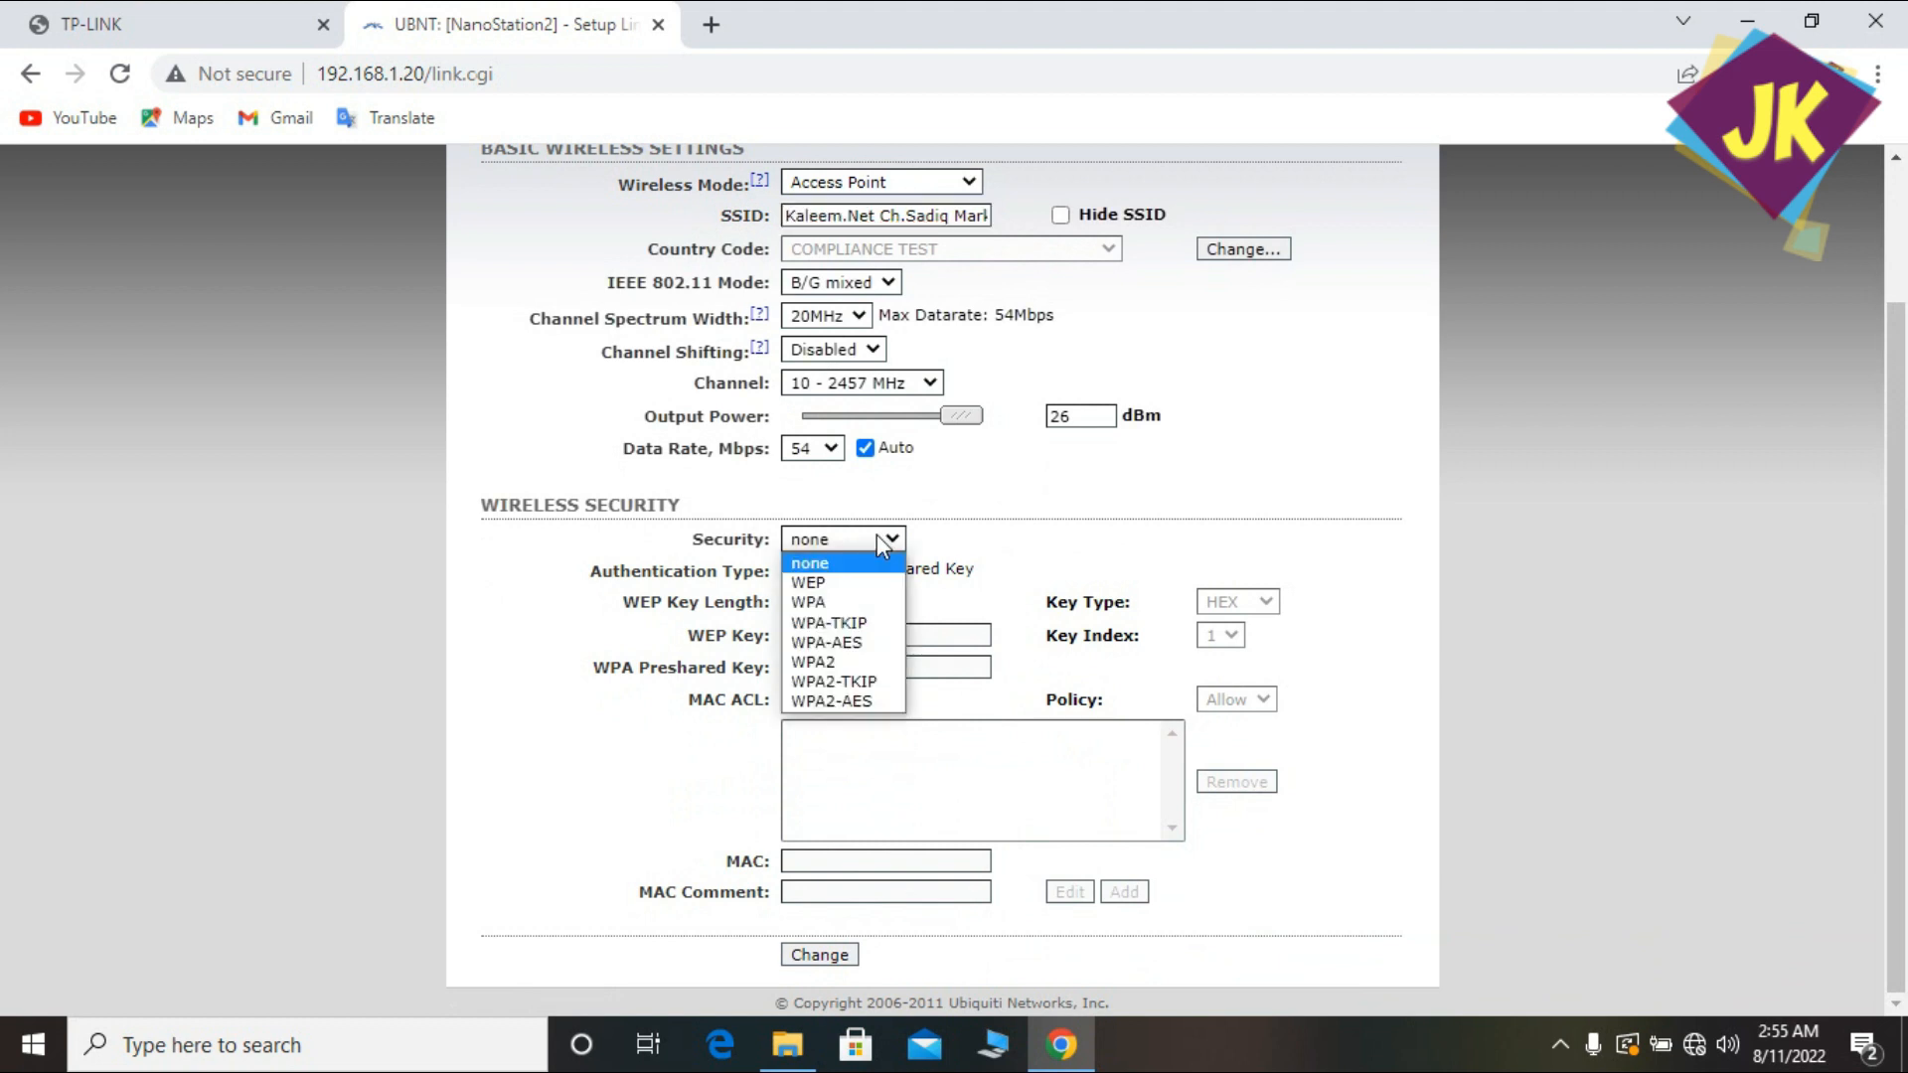
{"action": "left_click", "coordinate": [877, 533]}
{"action": "left_click", "coordinate": [817, 956]}
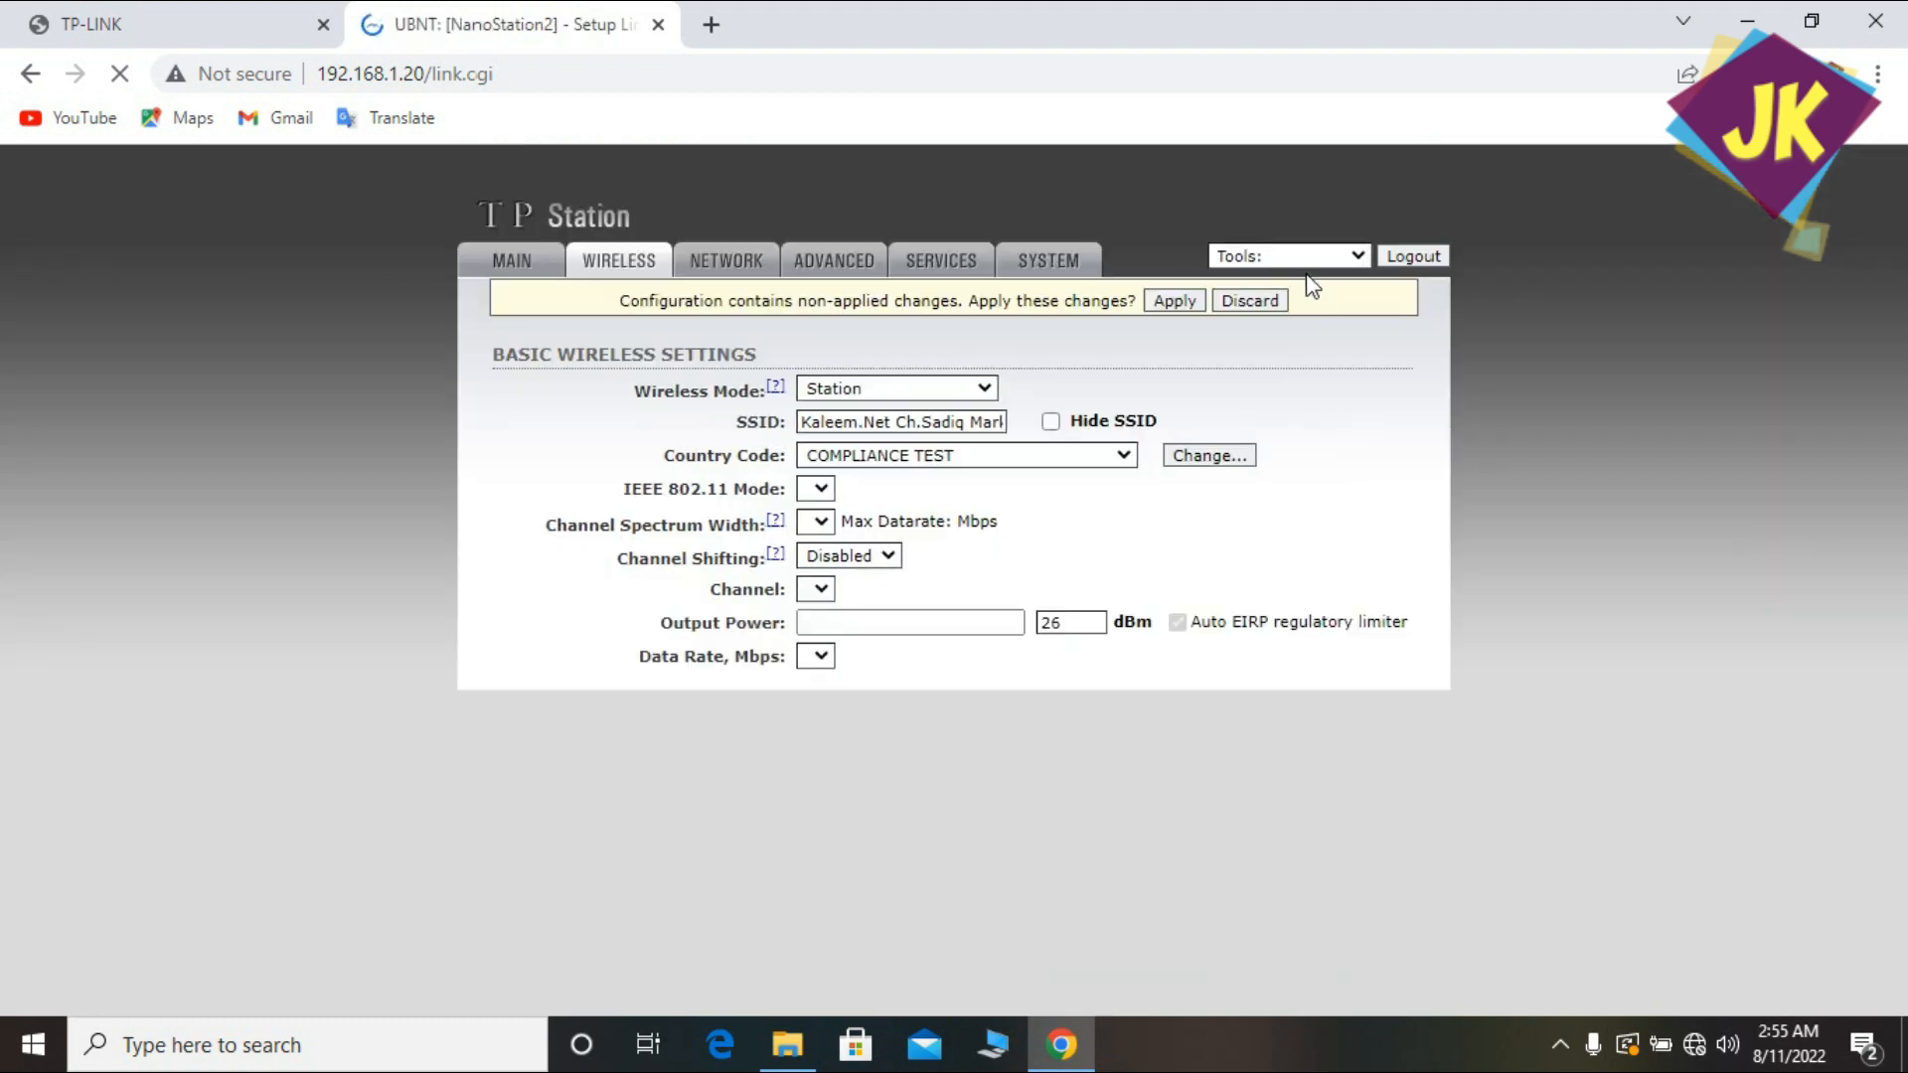
{"action": "left_click", "coordinate": [763, 267]}
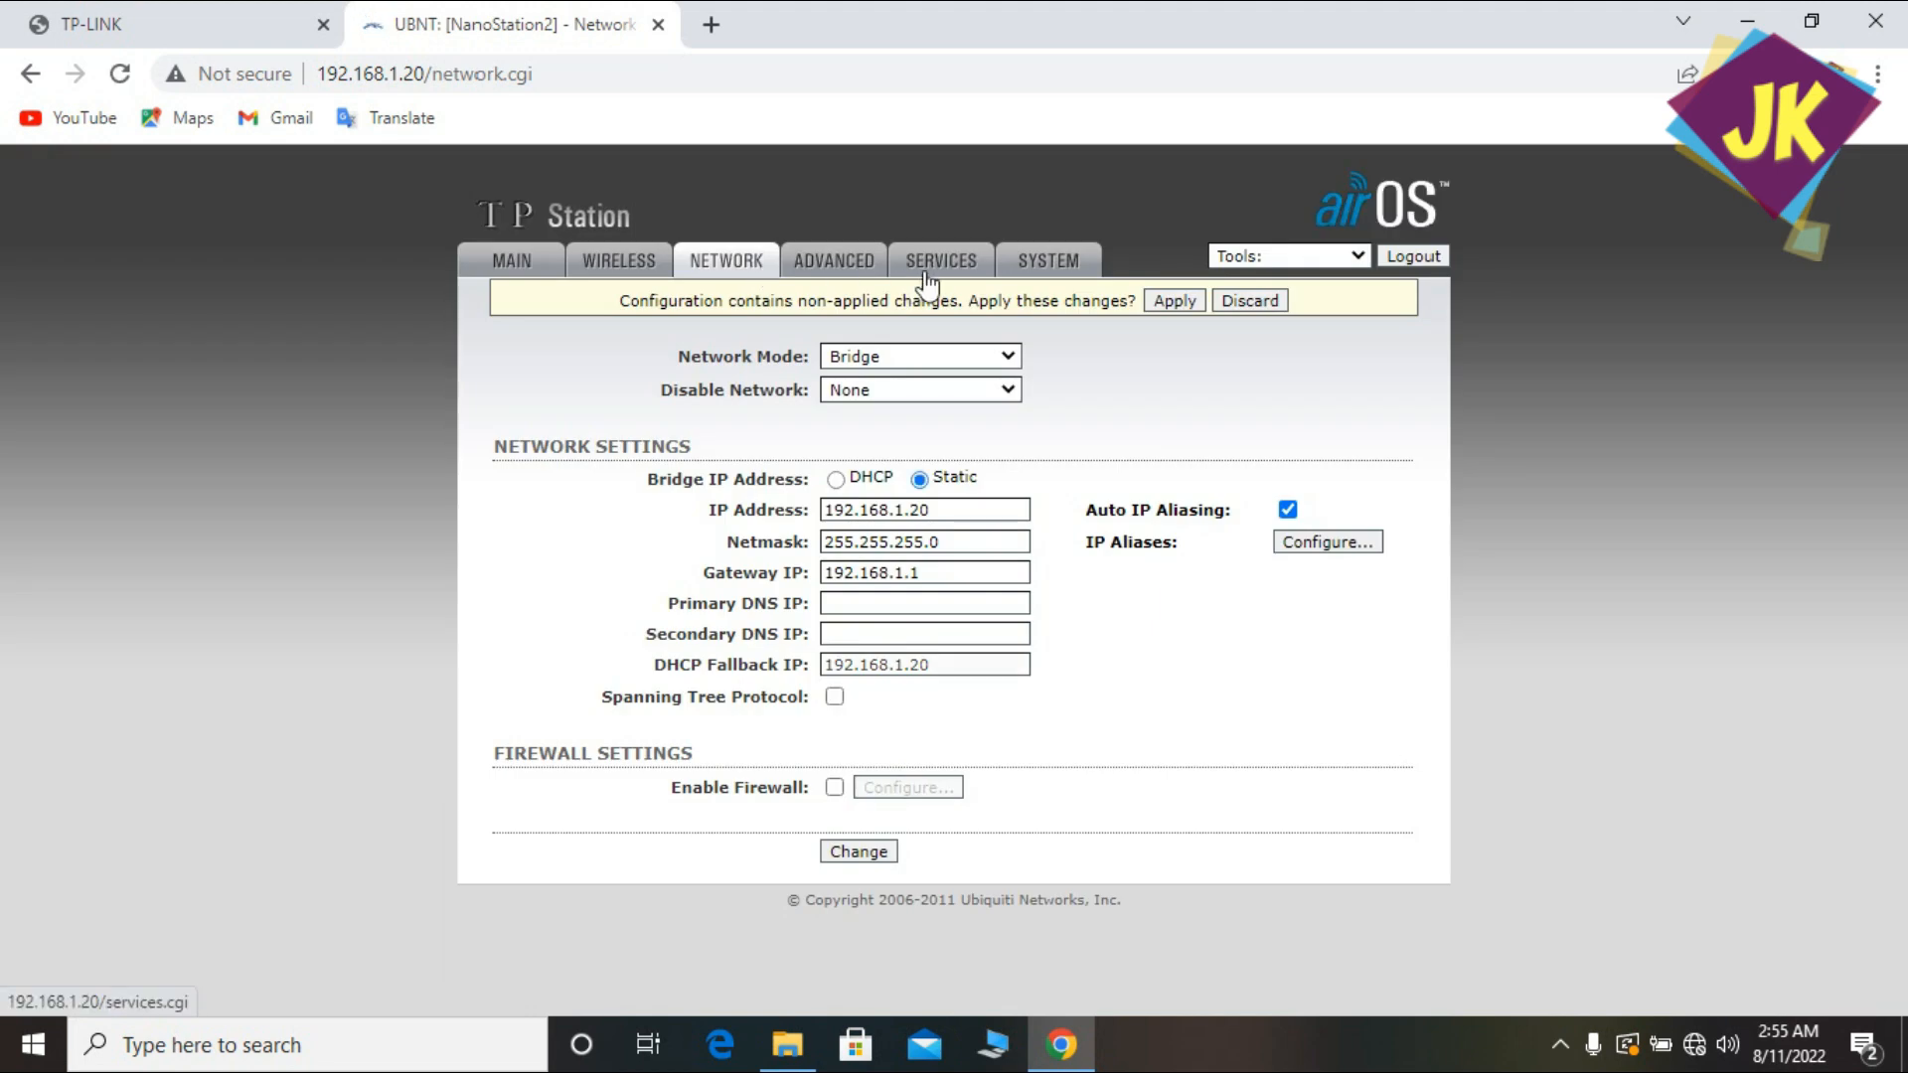
Change the IP address to 192.168.90.208 and the gateway to 192.168.90.1.
{"action": "left_click", "coordinate": [907, 510]}
{"action": "key", "text": "BackSpace"}
{"action": "type", "text": "90"}
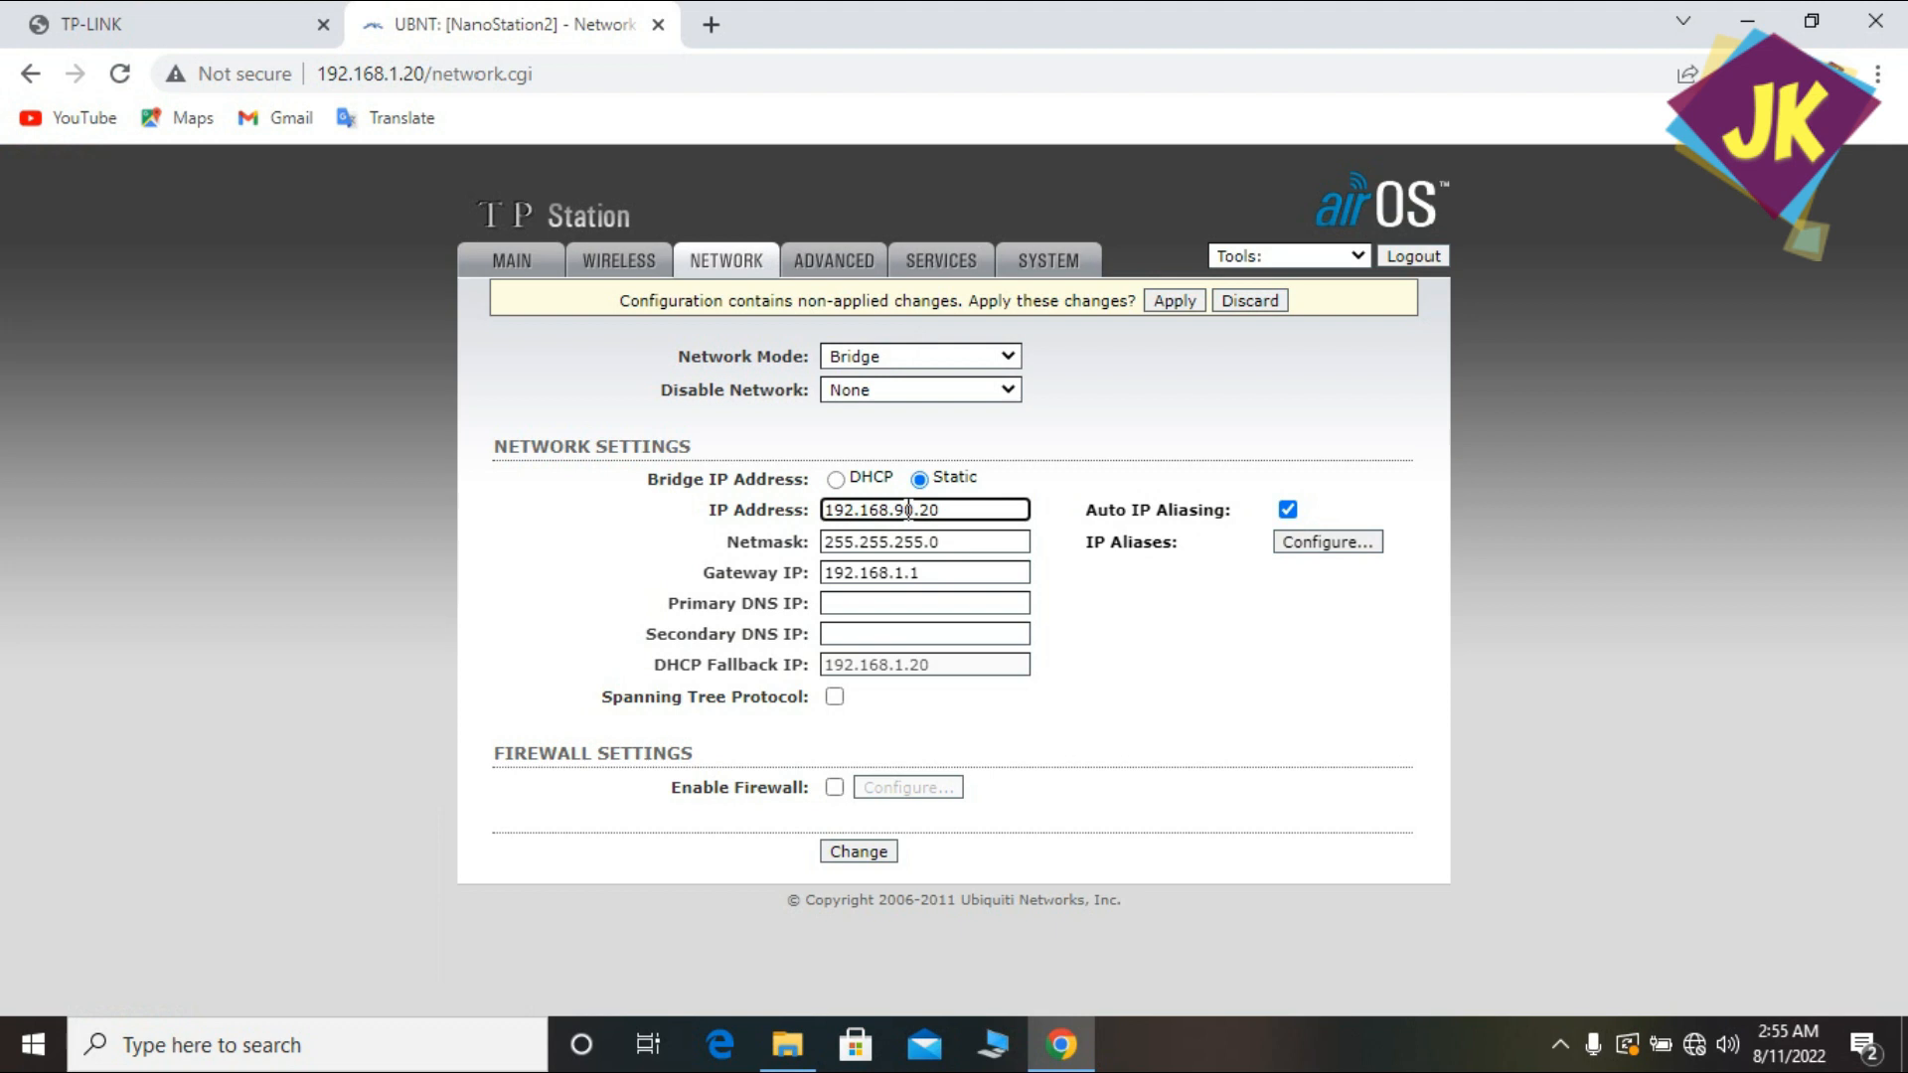
{"action": "left_click", "coordinate": [959, 512]}
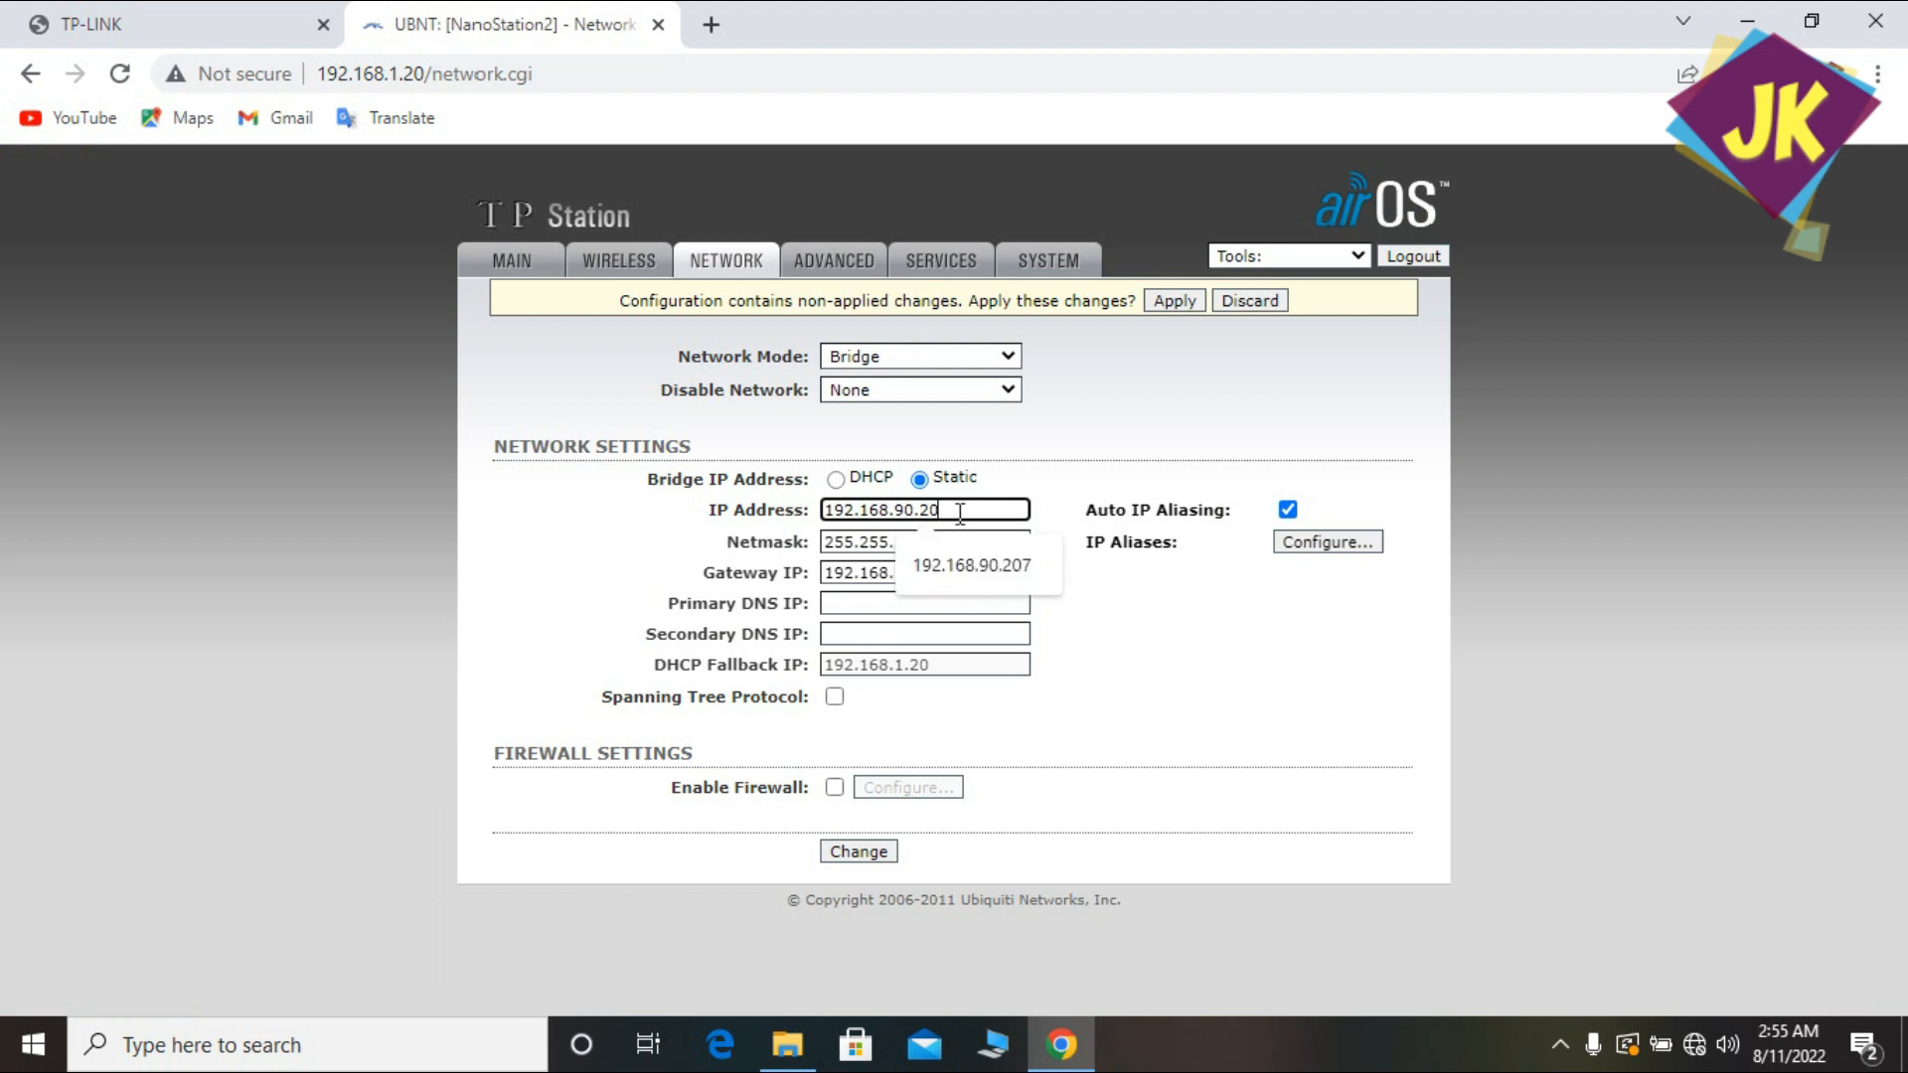
{"action": "type", "text": "8"}
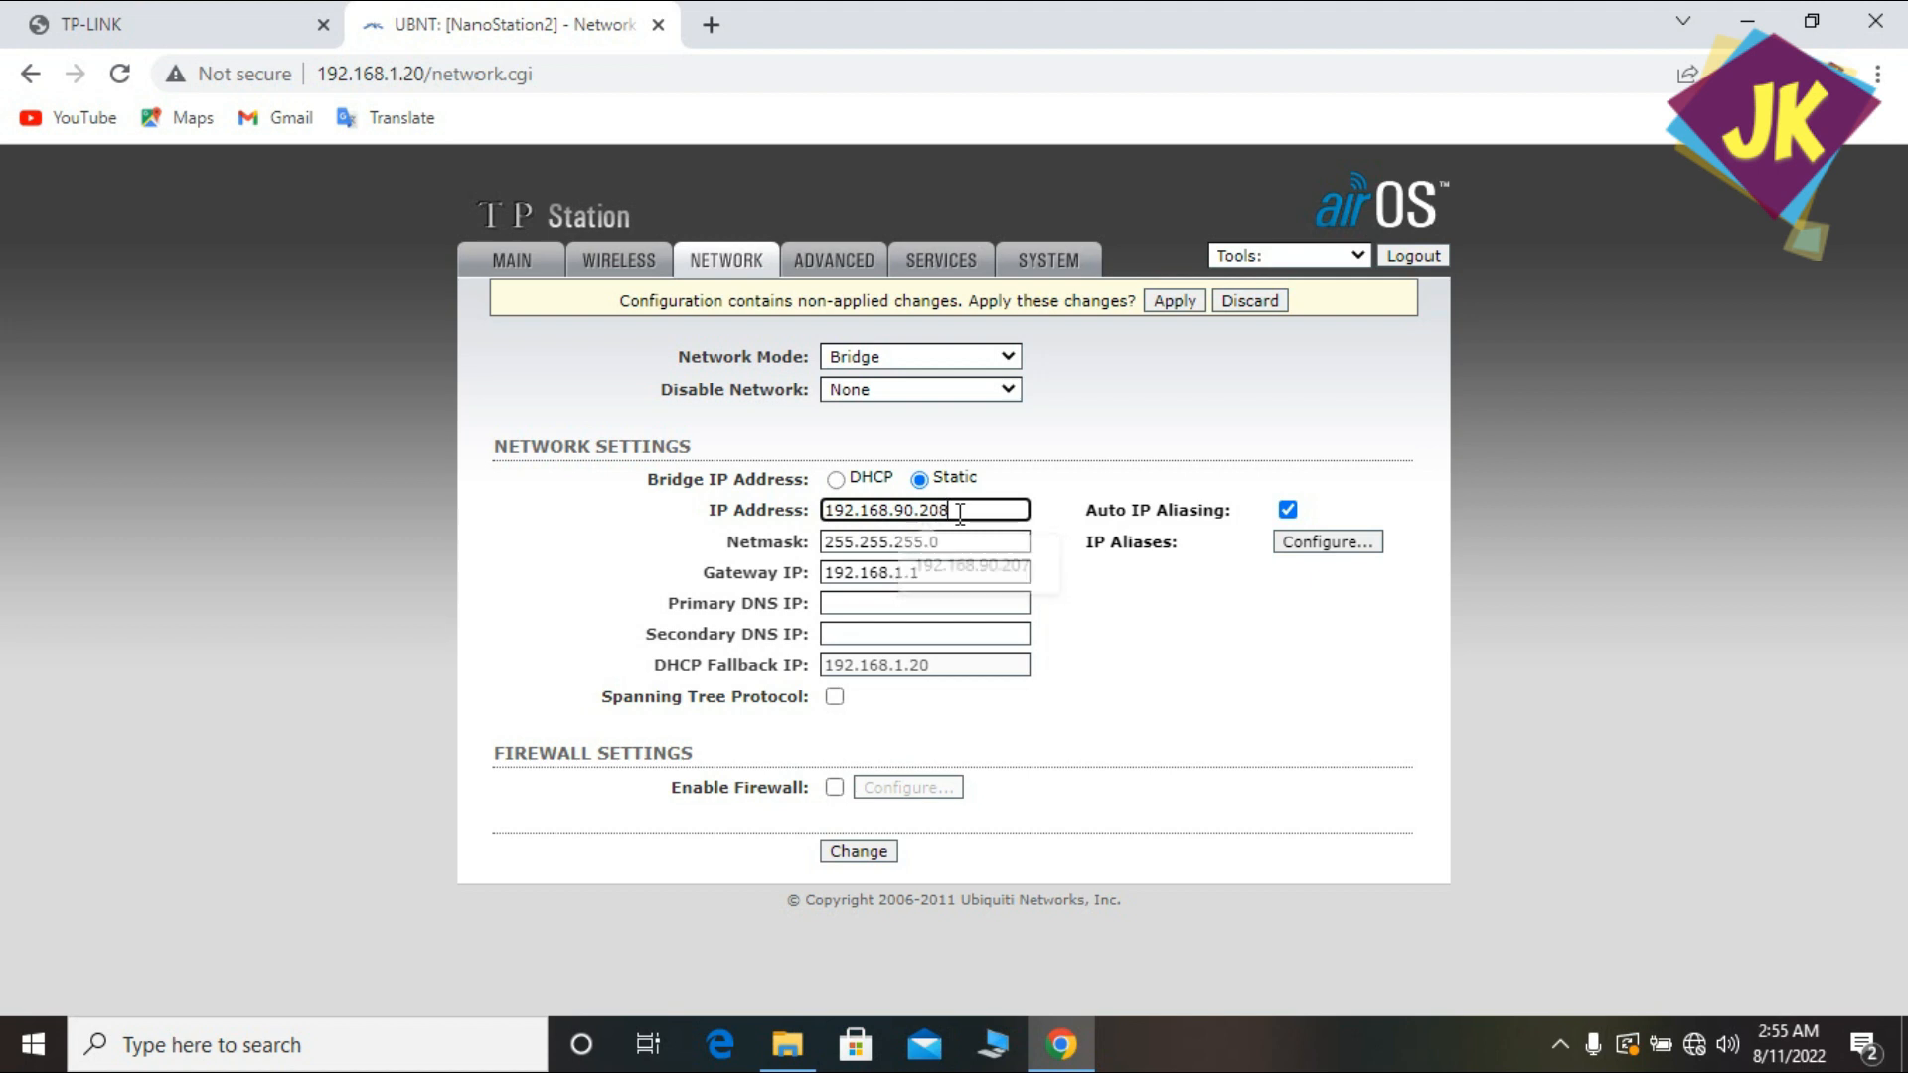
{"action": "left_click", "coordinate": [907, 573]}
{"action": "key", "text": "BackSpace"}
{"action": "type", "text": "90"}
Set DNS servers 8.8.8.8 and 8.8.4.4 and submit the network settings.
{"action": "left_click", "coordinate": [910, 603]}
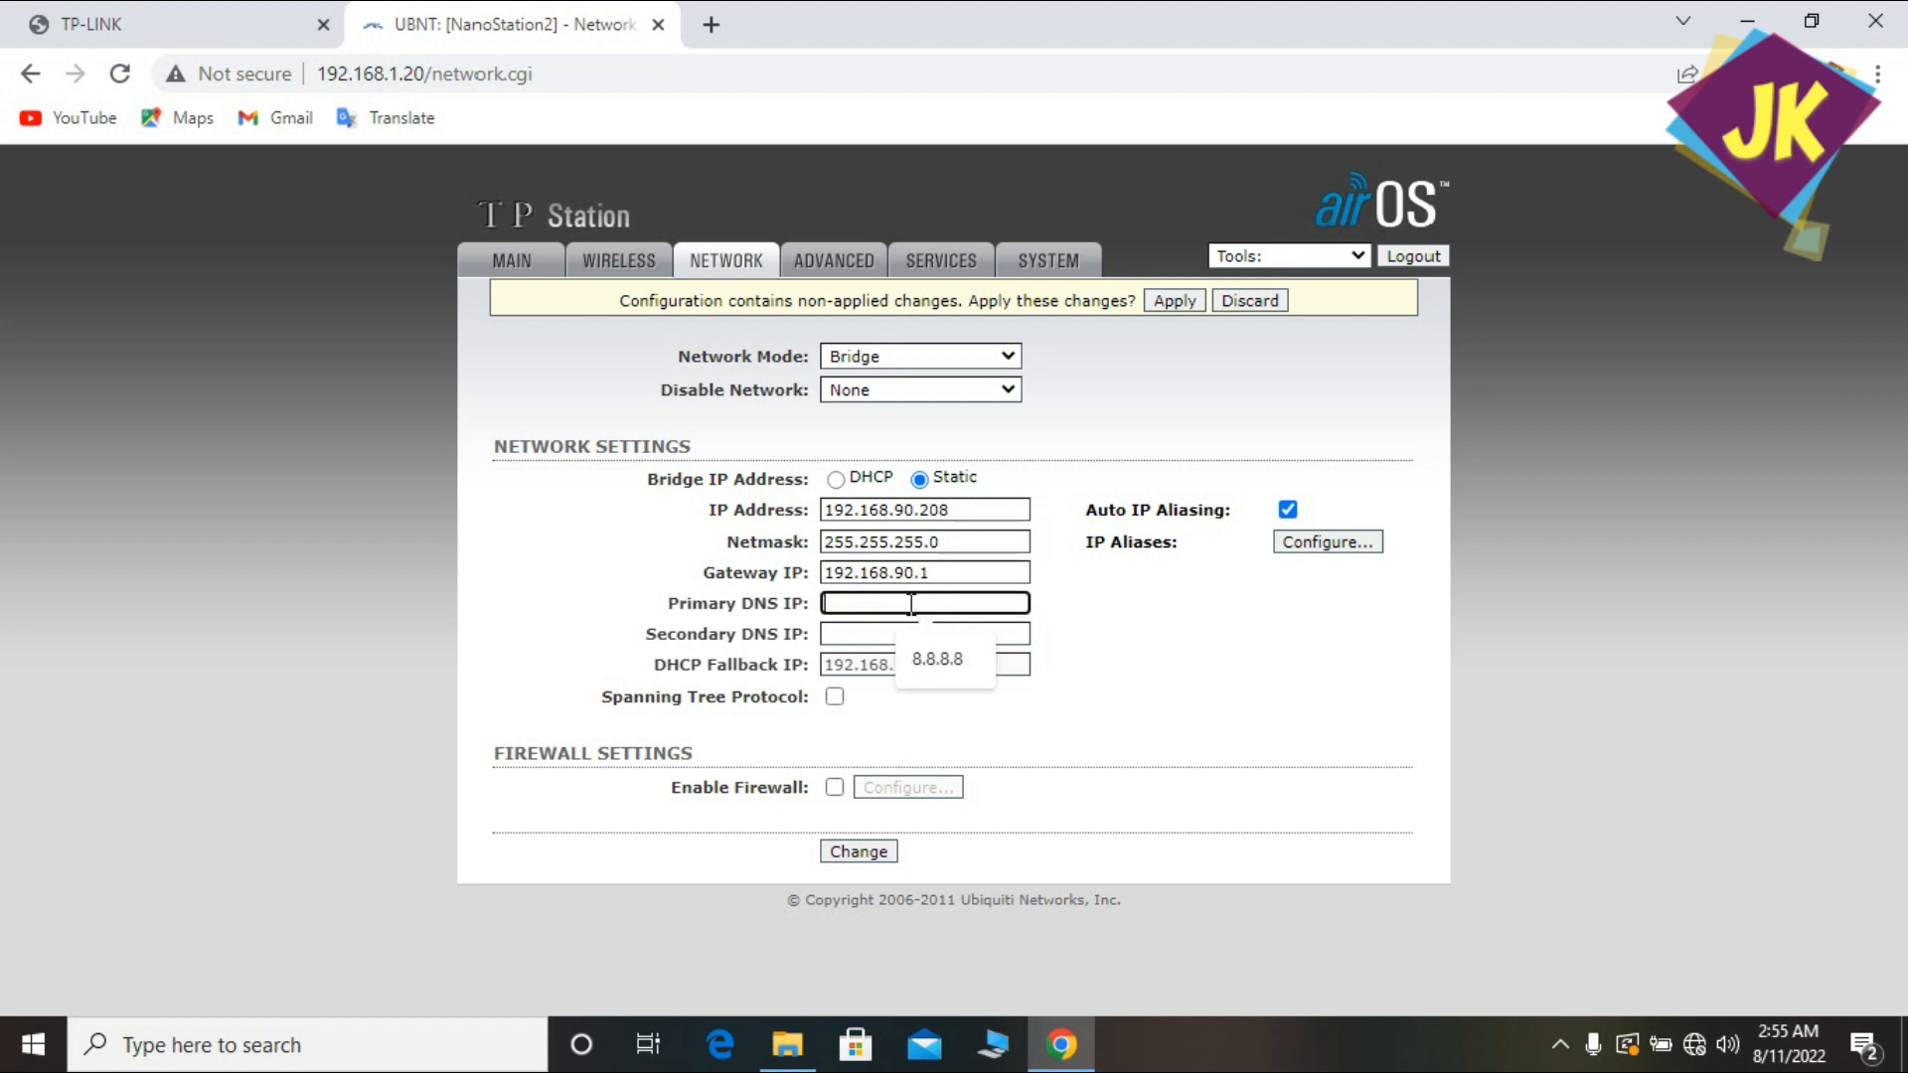
{"action": "left_click", "coordinate": [928, 643]}
{"action": "left_click", "coordinate": [898, 636]}
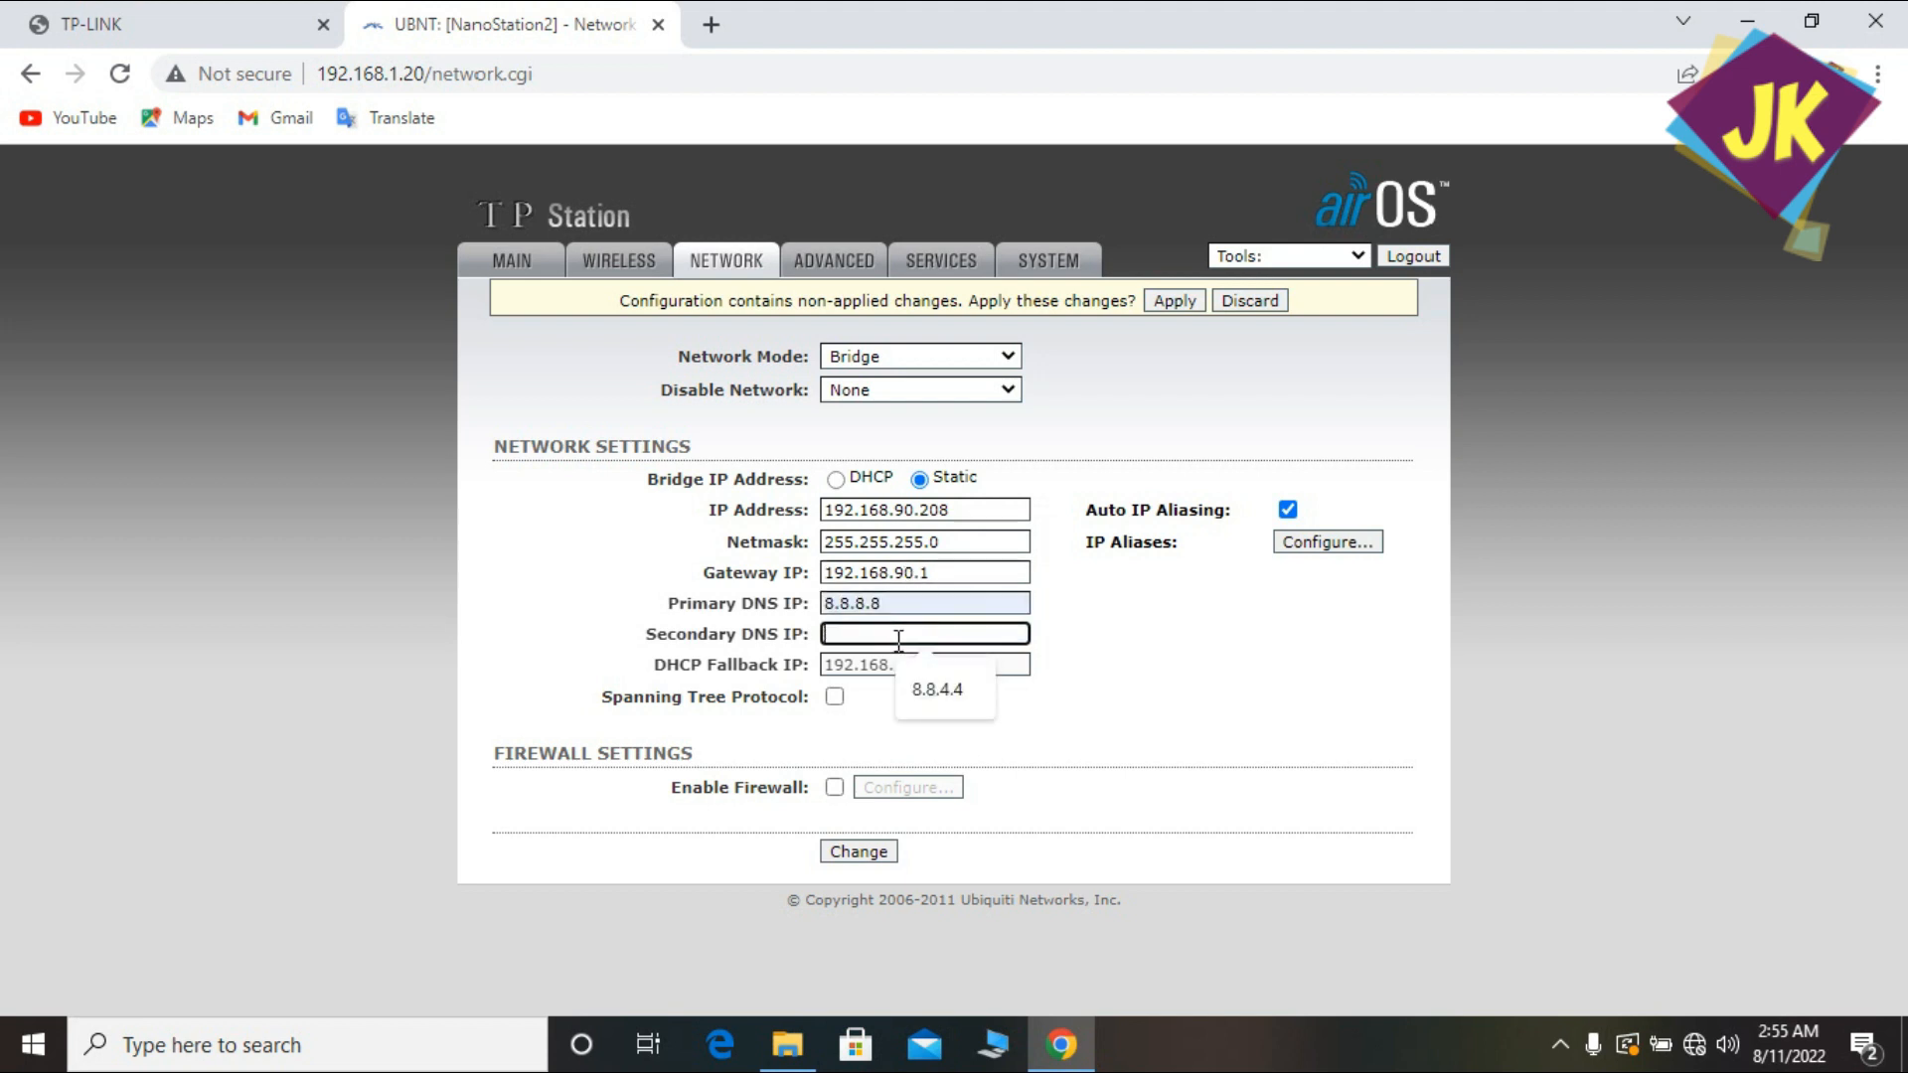
{"action": "left_click", "coordinate": [937, 690]}
{"action": "left_click", "coordinate": [862, 859]}
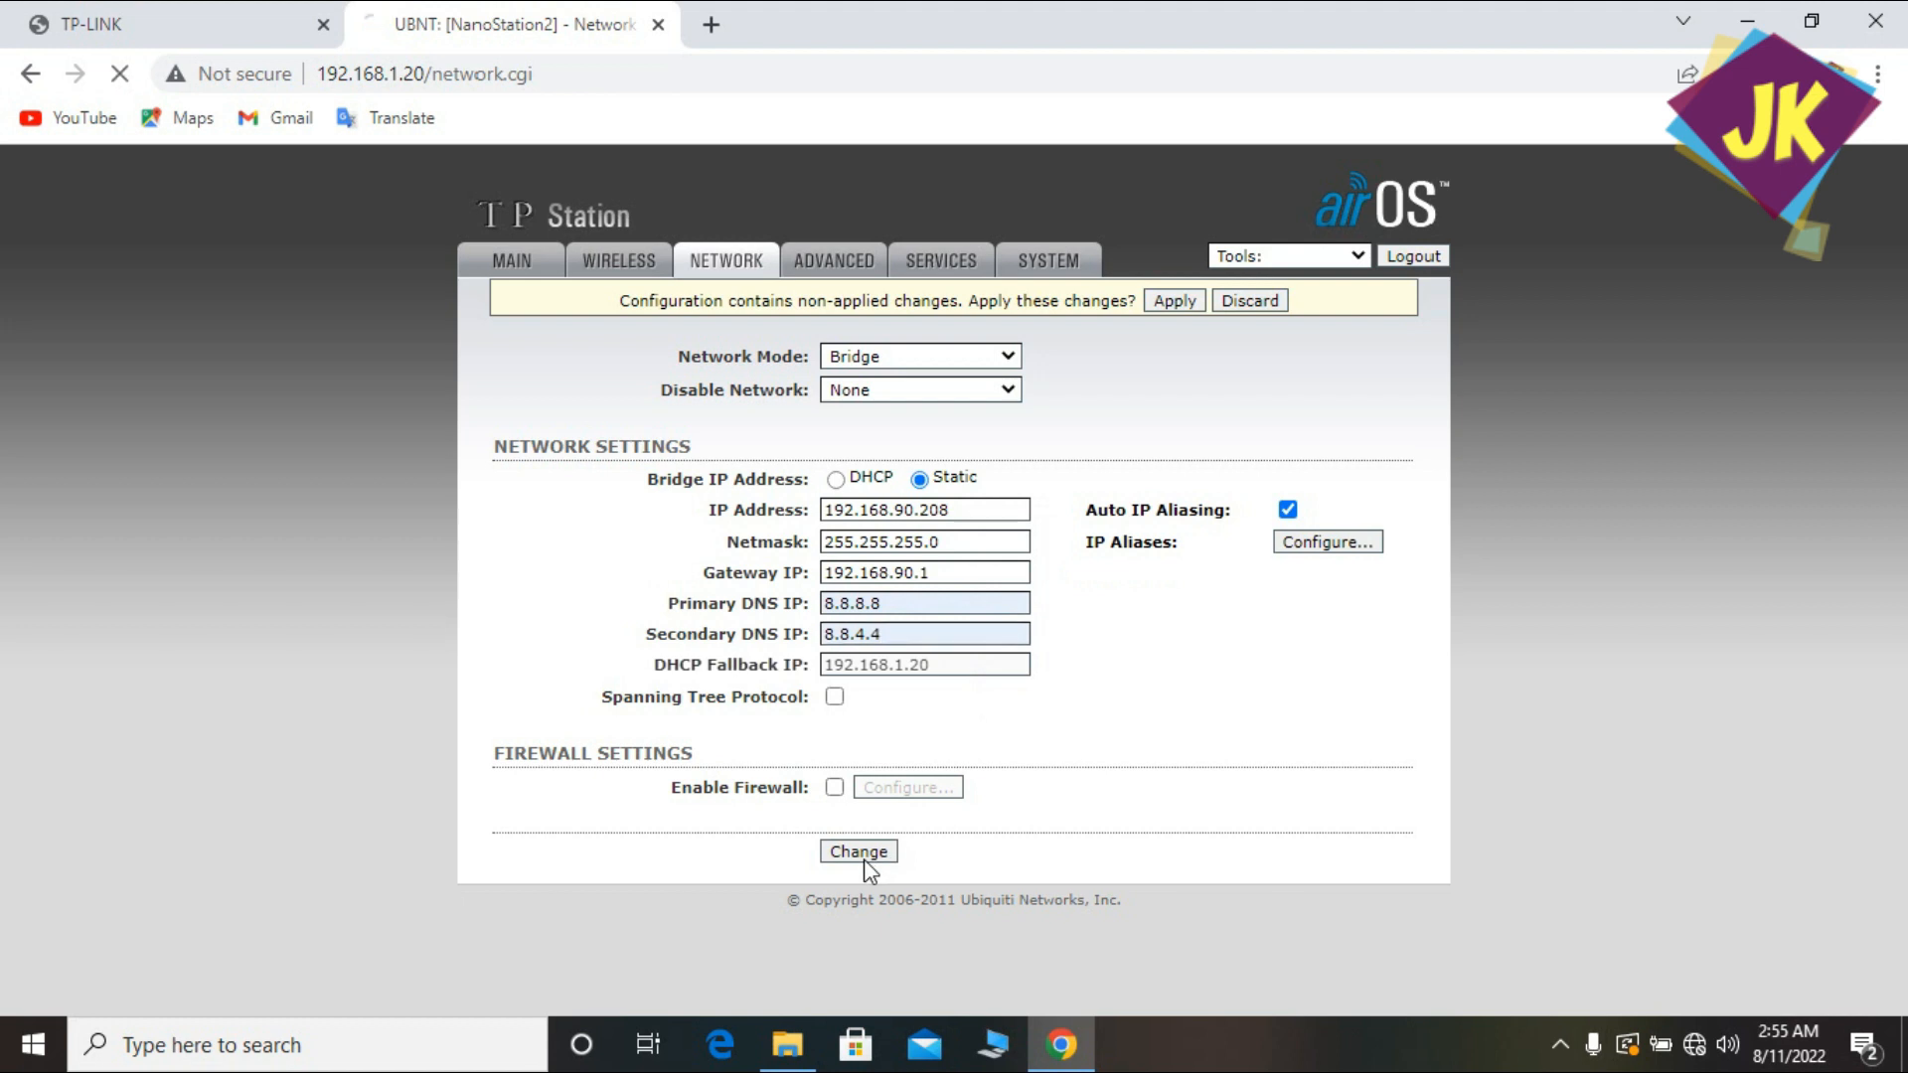
{"action": "left_click", "coordinate": [1059, 262]}
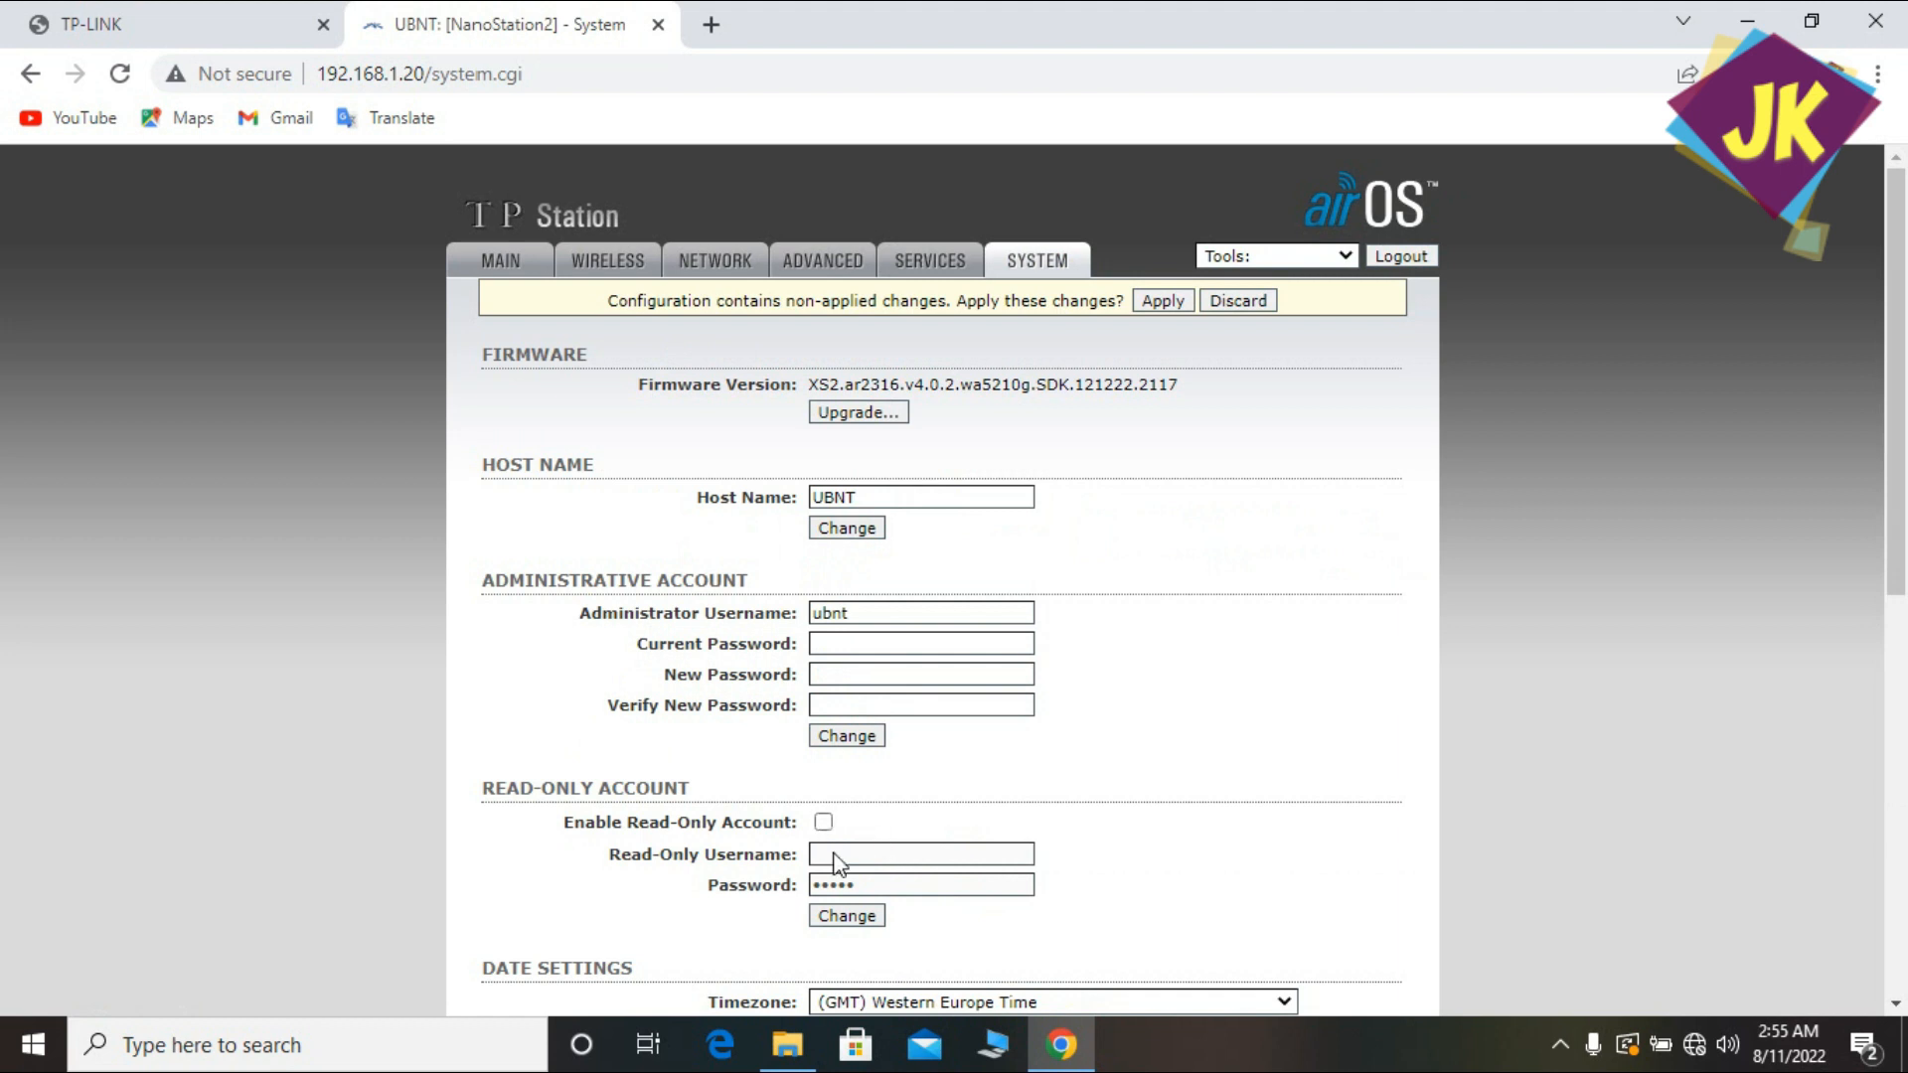
Enter the current admin password and the new password twice, then submit the System page.
{"action": "left_click", "coordinate": [846, 641]}
{"action": "key", "text": "Tab"}
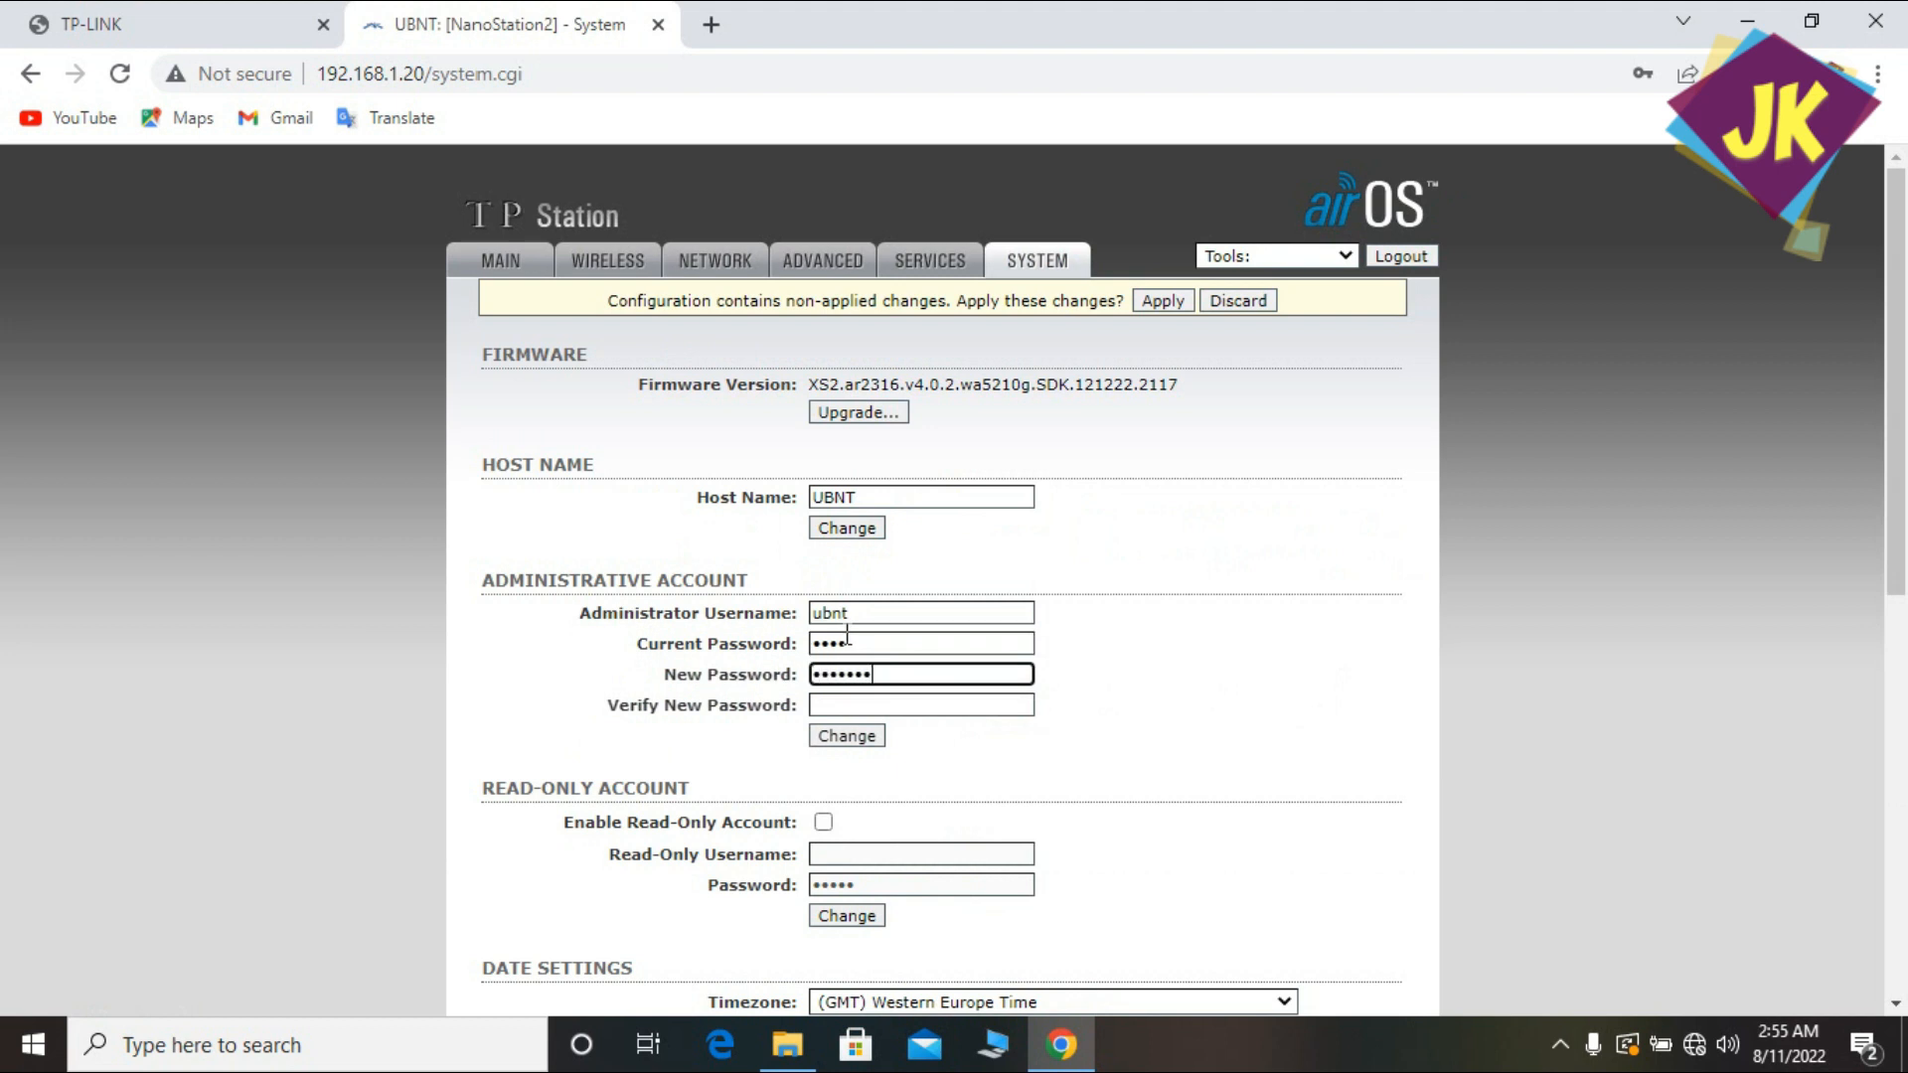
{"action": "type", "text": "••"}
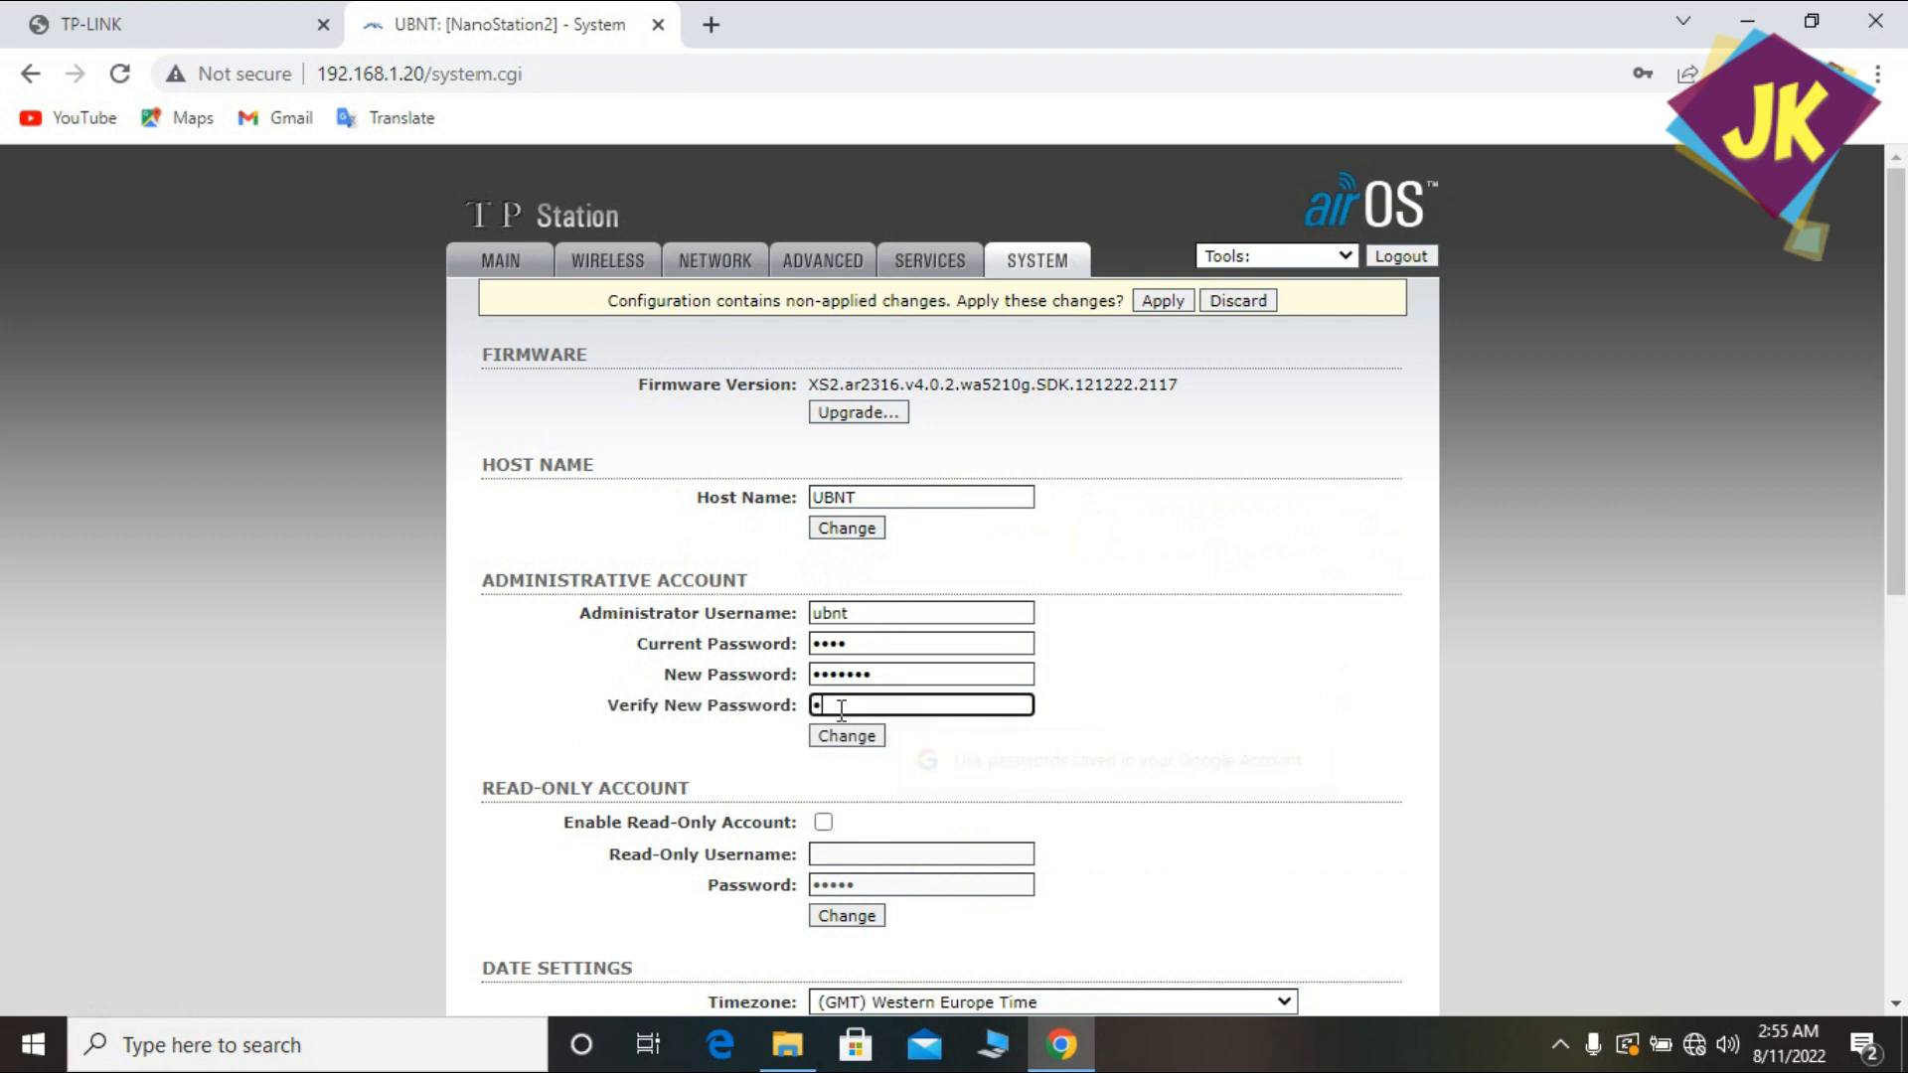
{"action": "type", "text": "•••"}
{"action": "left_click", "coordinate": [868, 912]}
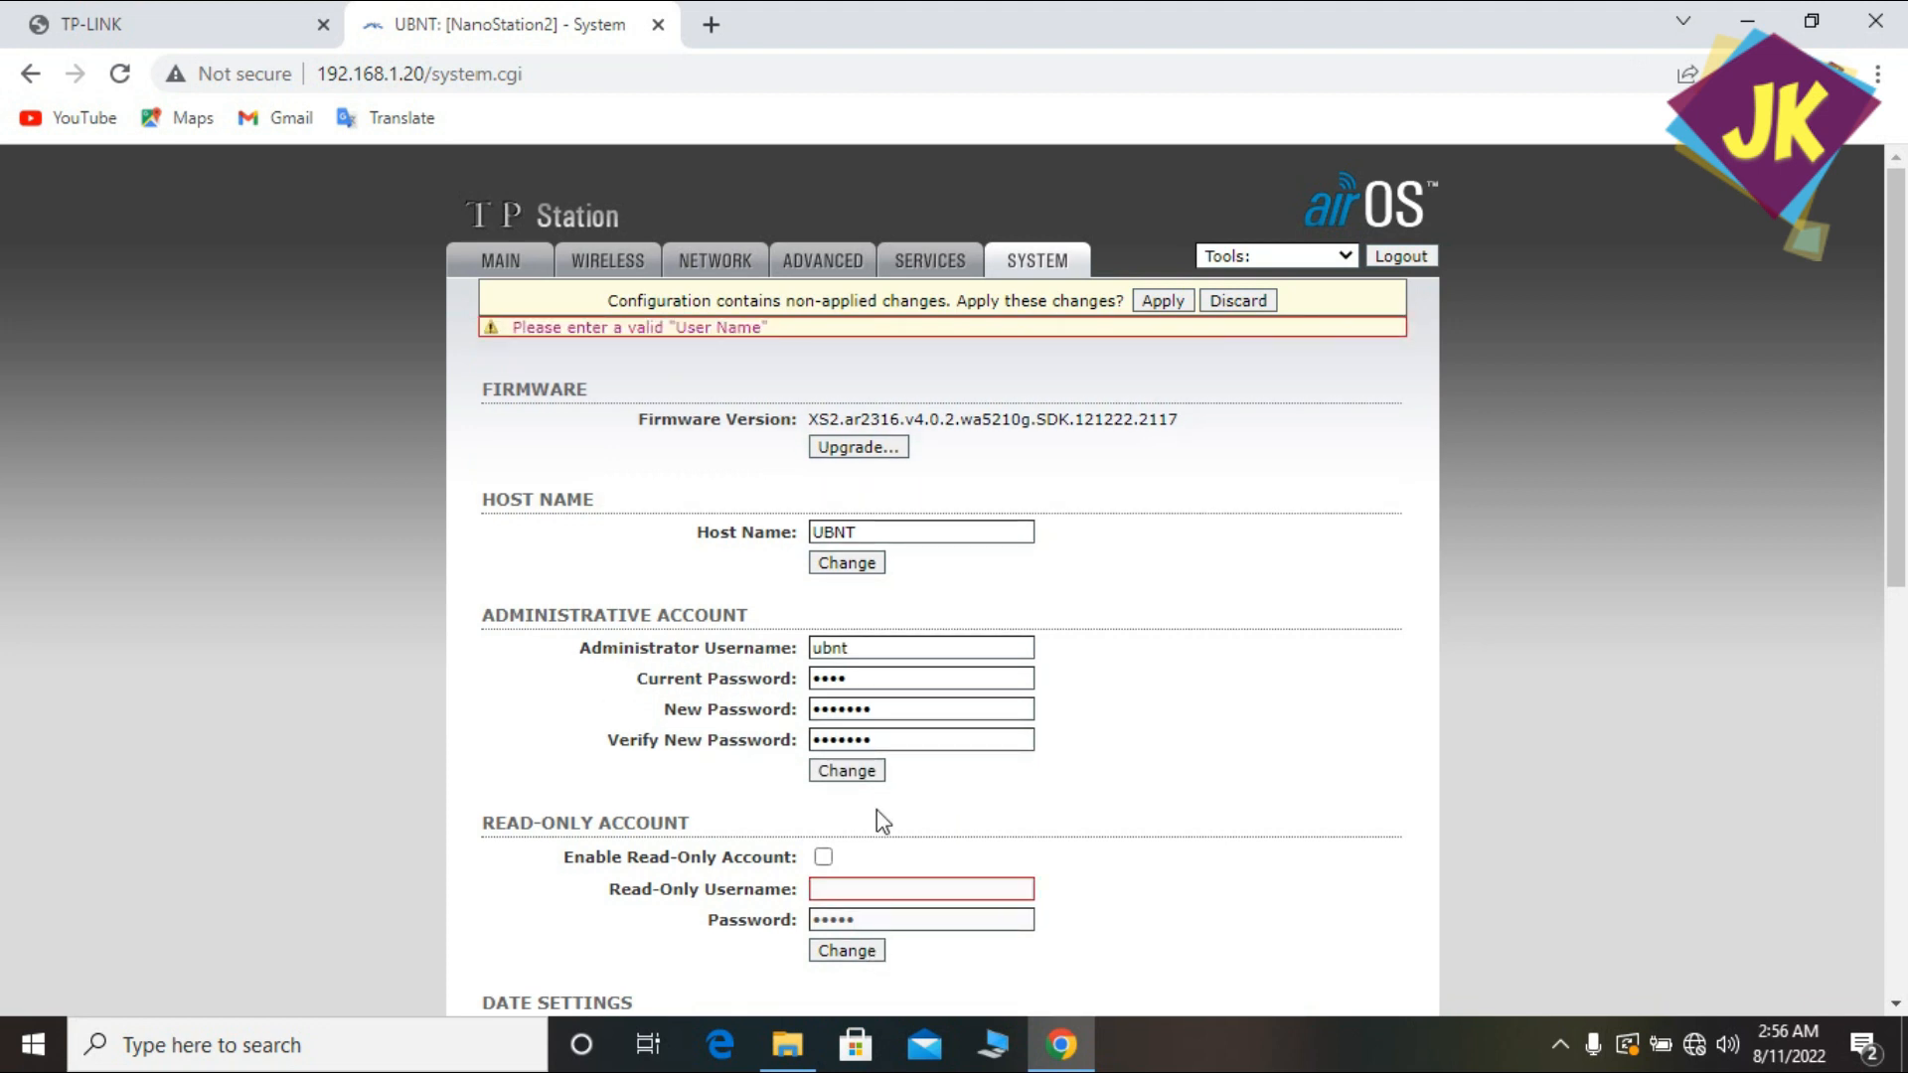
{"action": "left_click_drag", "start_coordinate": [1902, 433], "coordinate": [1904, 797]}
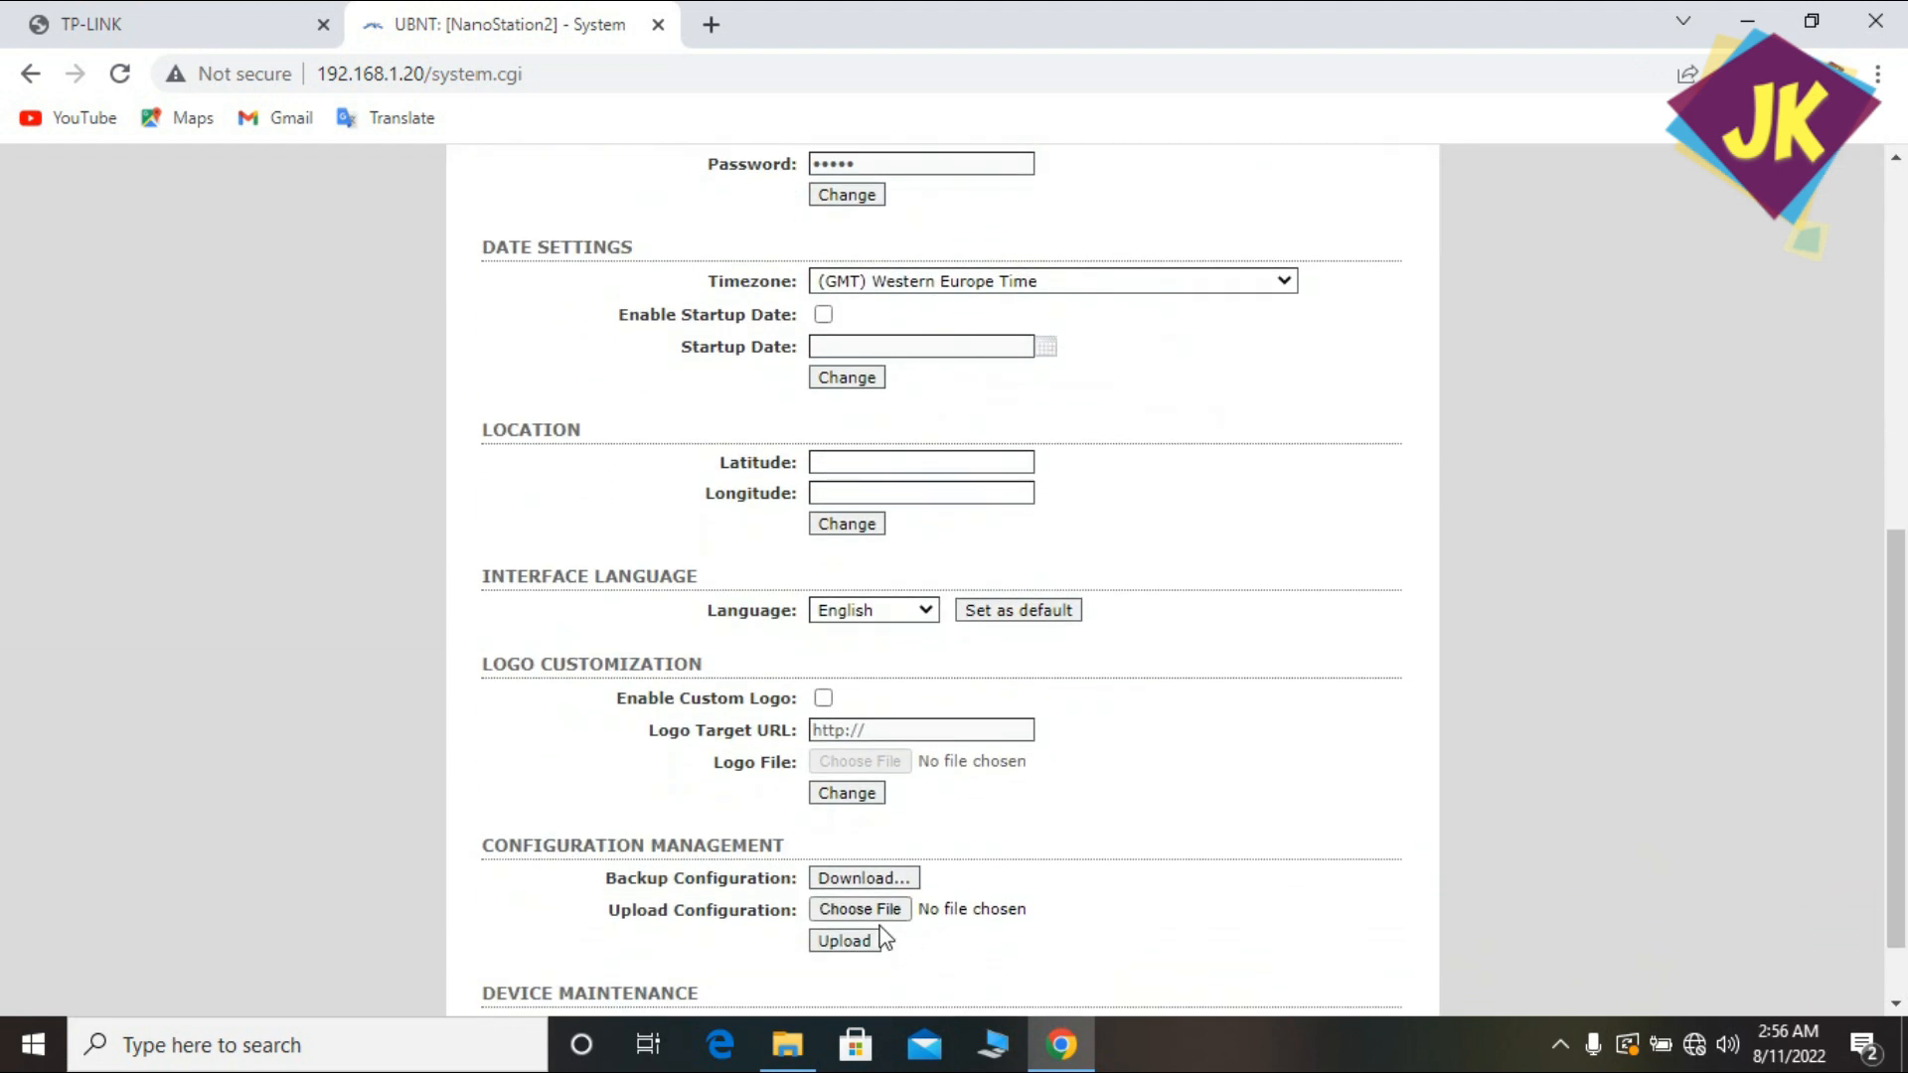
{"action": "left_click", "coordinate": [843, 795]}
Apply the pending changes; the browser redirects to 192.168.90.208 and times out.
{"action": "left_click", "coordinate": [1162, 301]}
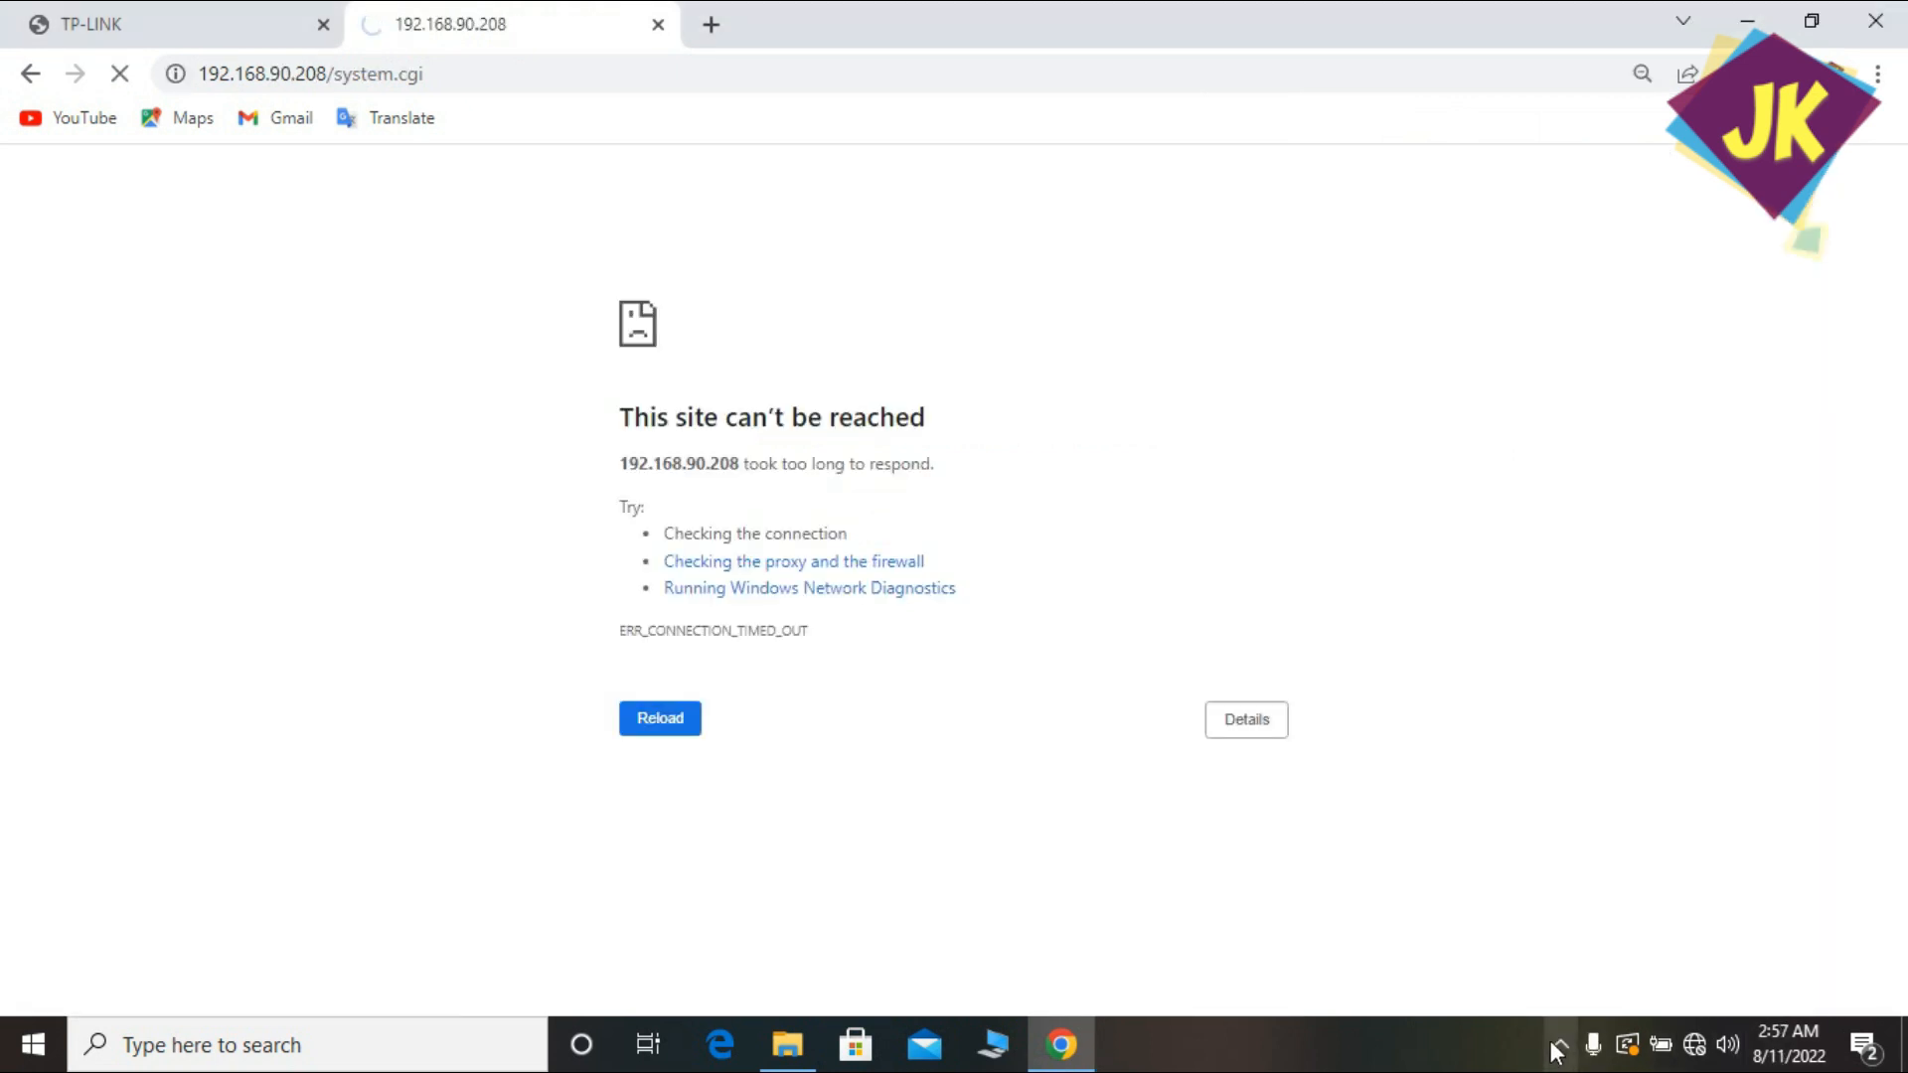
{"action": "left_click", "coordinate": [1557, 1046]}
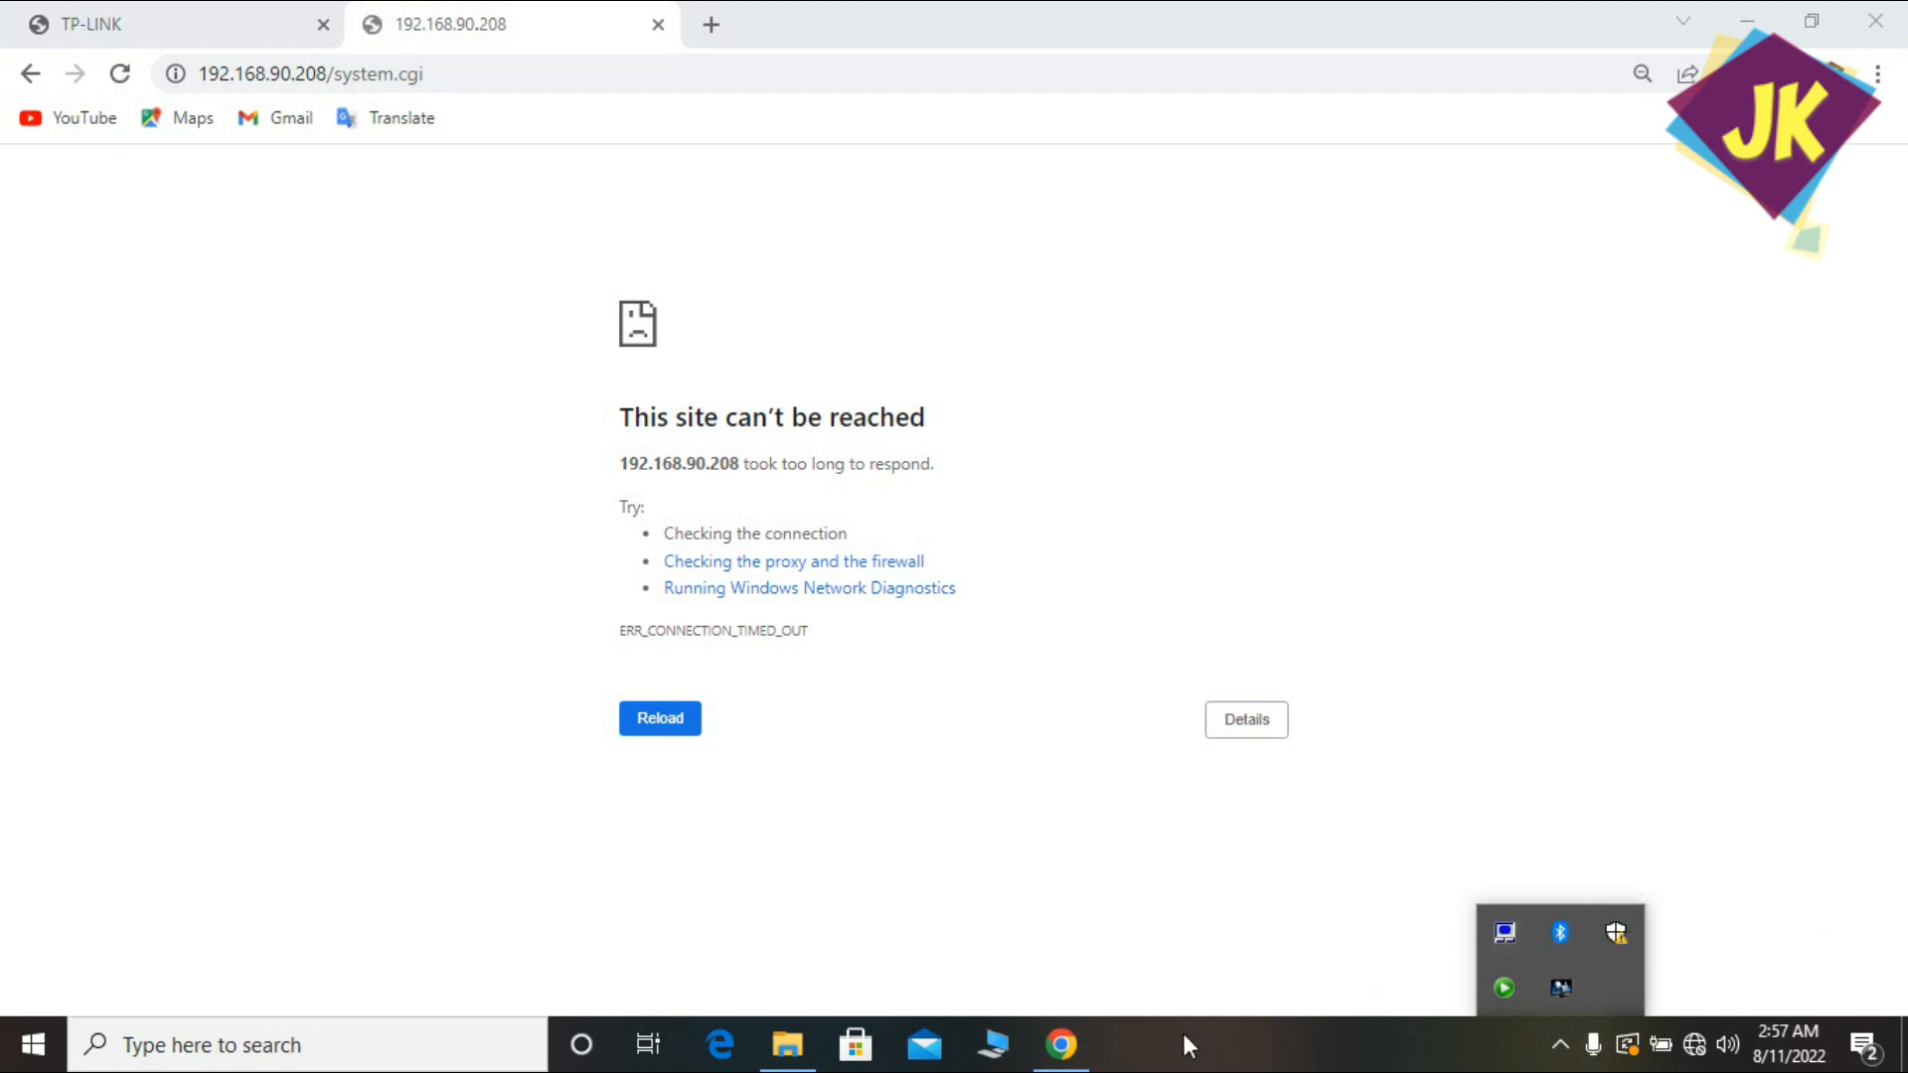
Open the Ethernet adapter's properties via Network & Internet settings.
{"action": "right_click", "coordinate": [1675, 1041]}
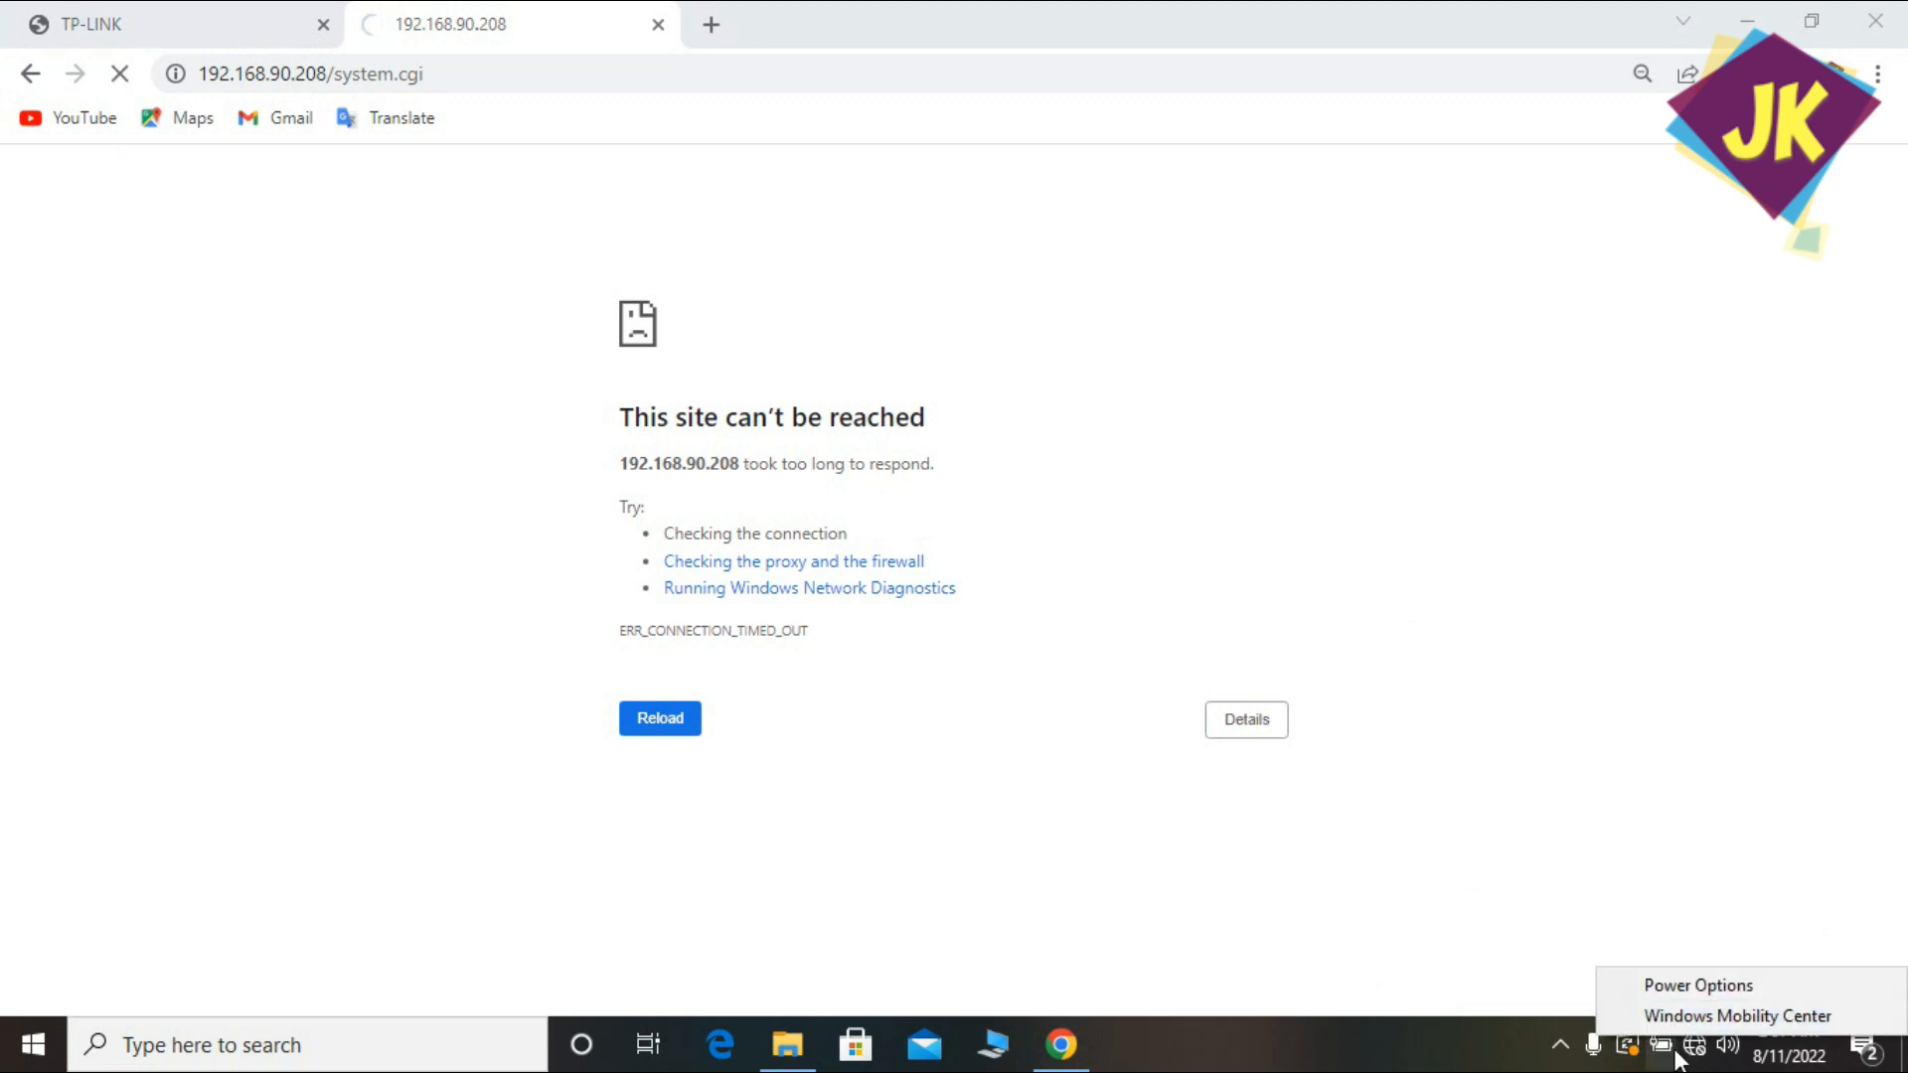
{"action": "left_click", "coordinate": [1693, 1059]}
{"action": "right_click", "coordinate": [1693, 1055]}
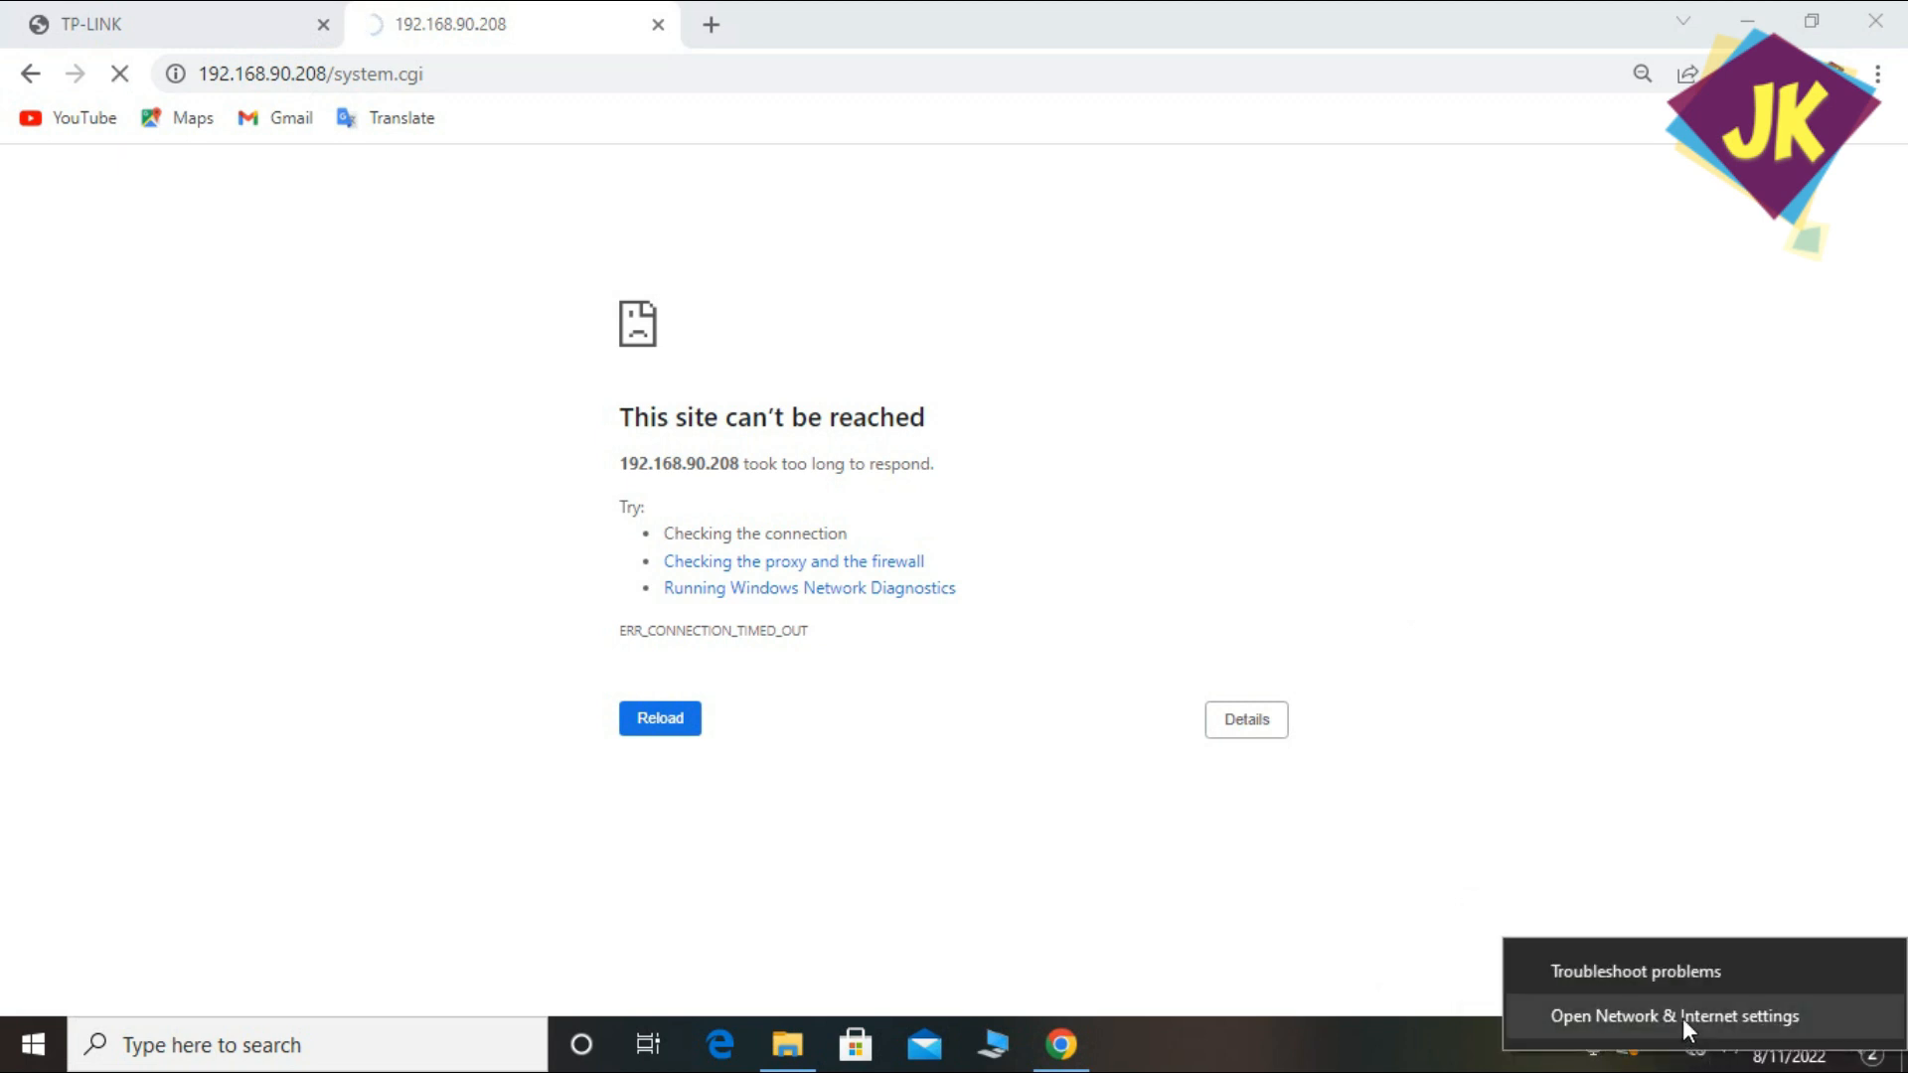
{"action": "left_click", "coordinate": [1683, 1017]}
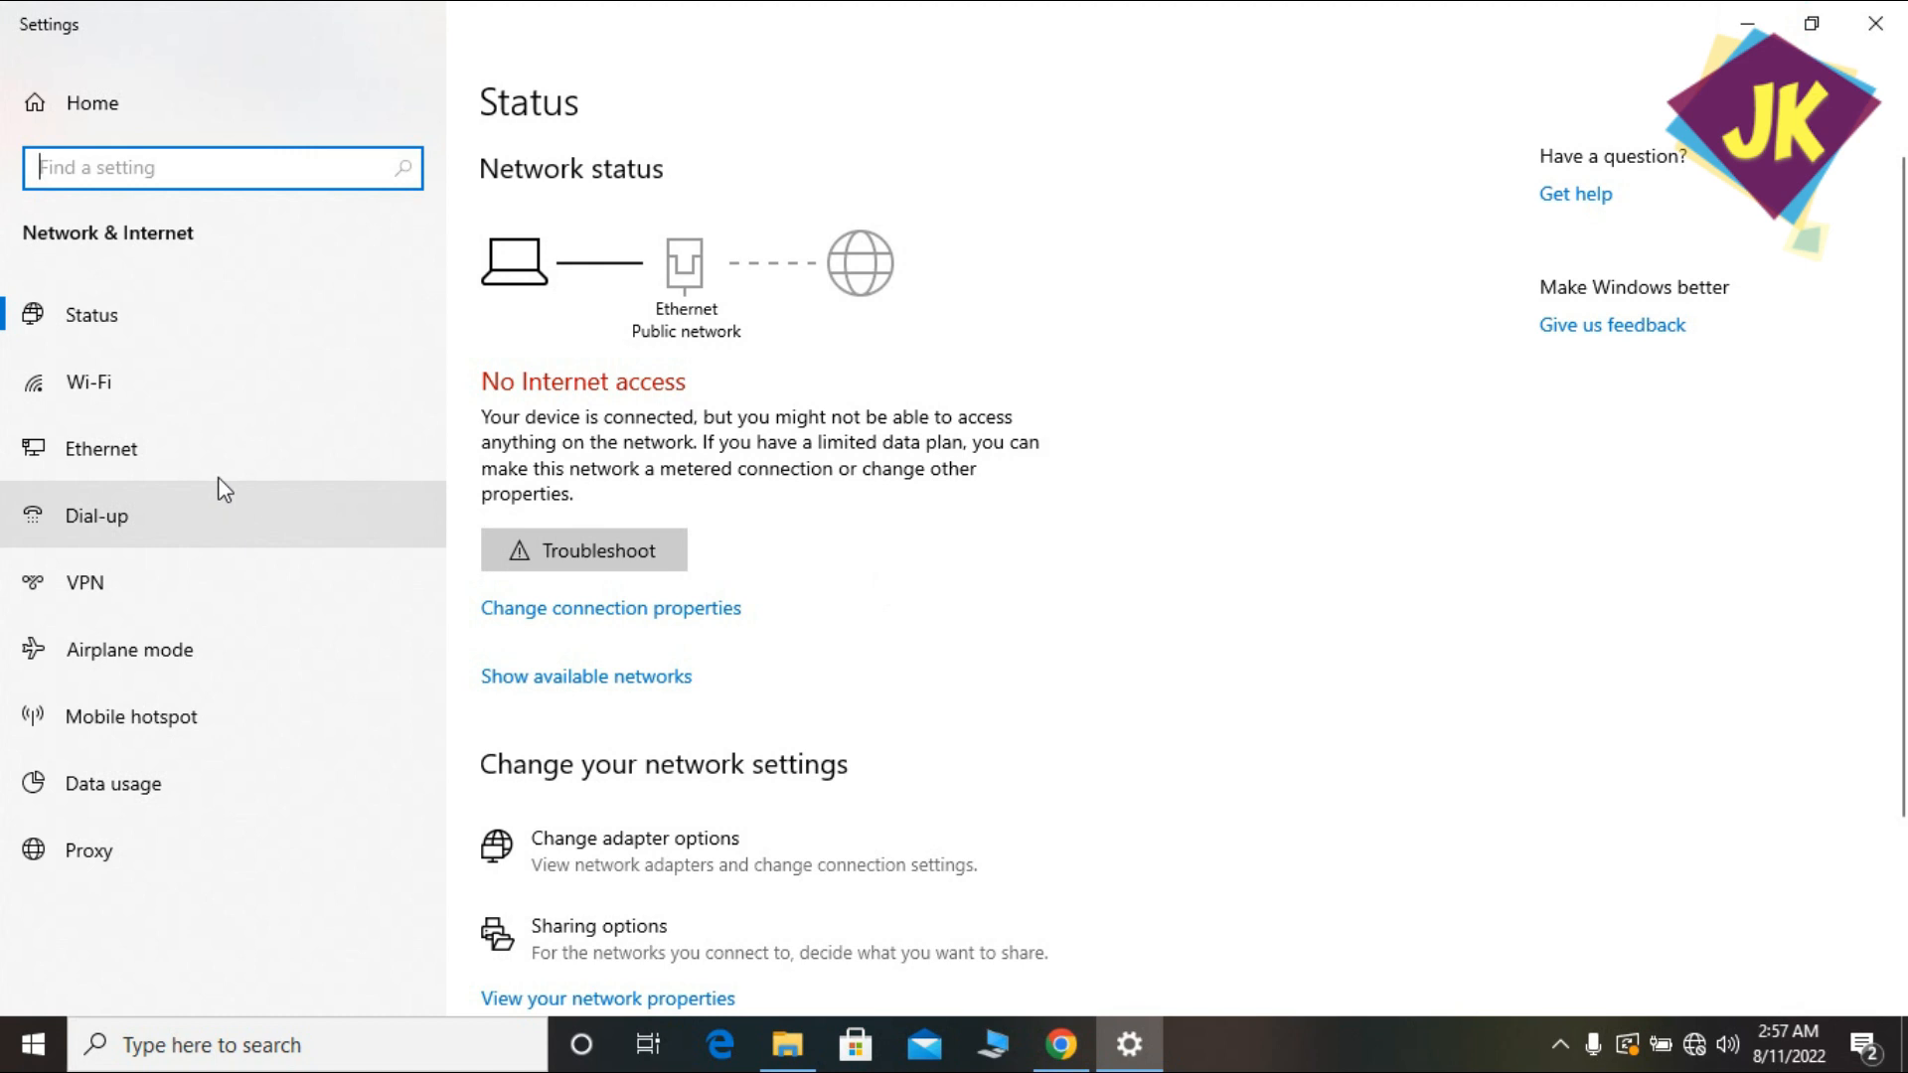
{"action": "left_click", "coordinate": [179, 447]}
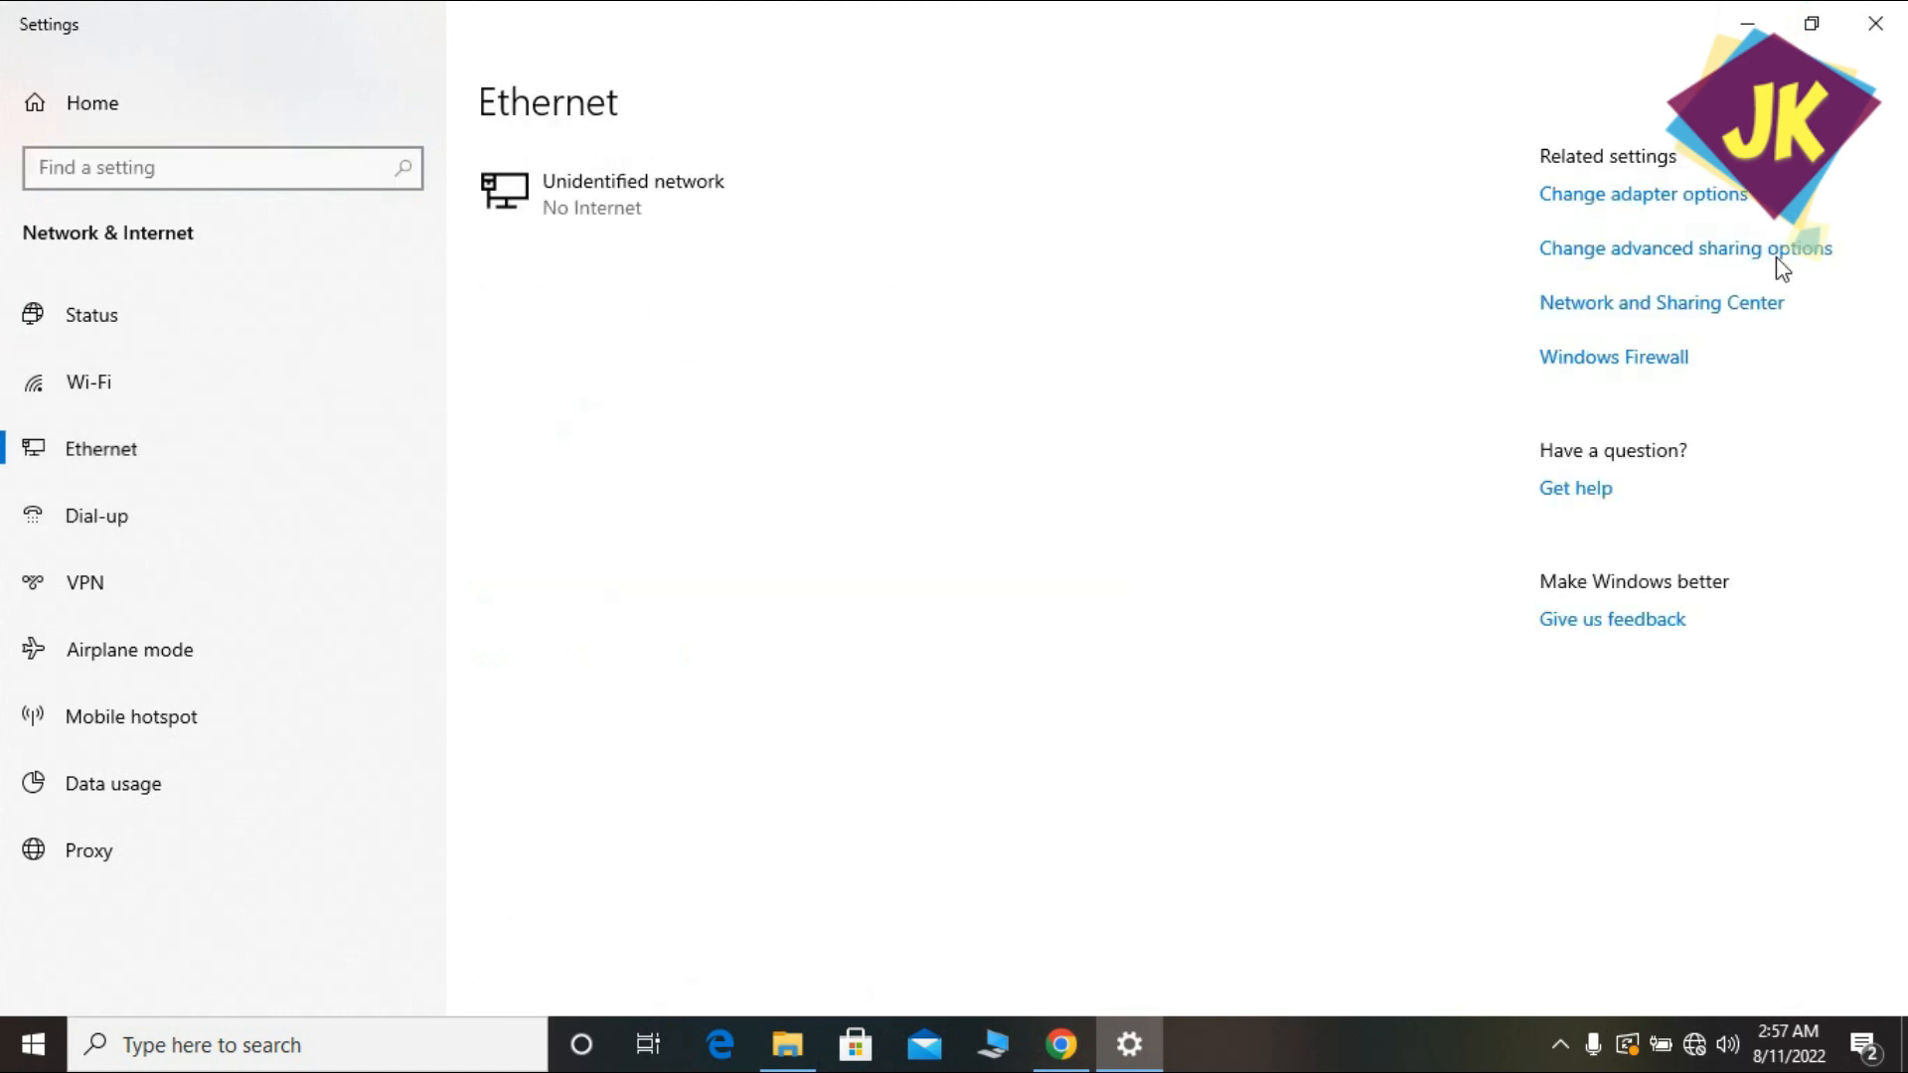
{"action": "left_click", "coordinate": [1681, 207]}
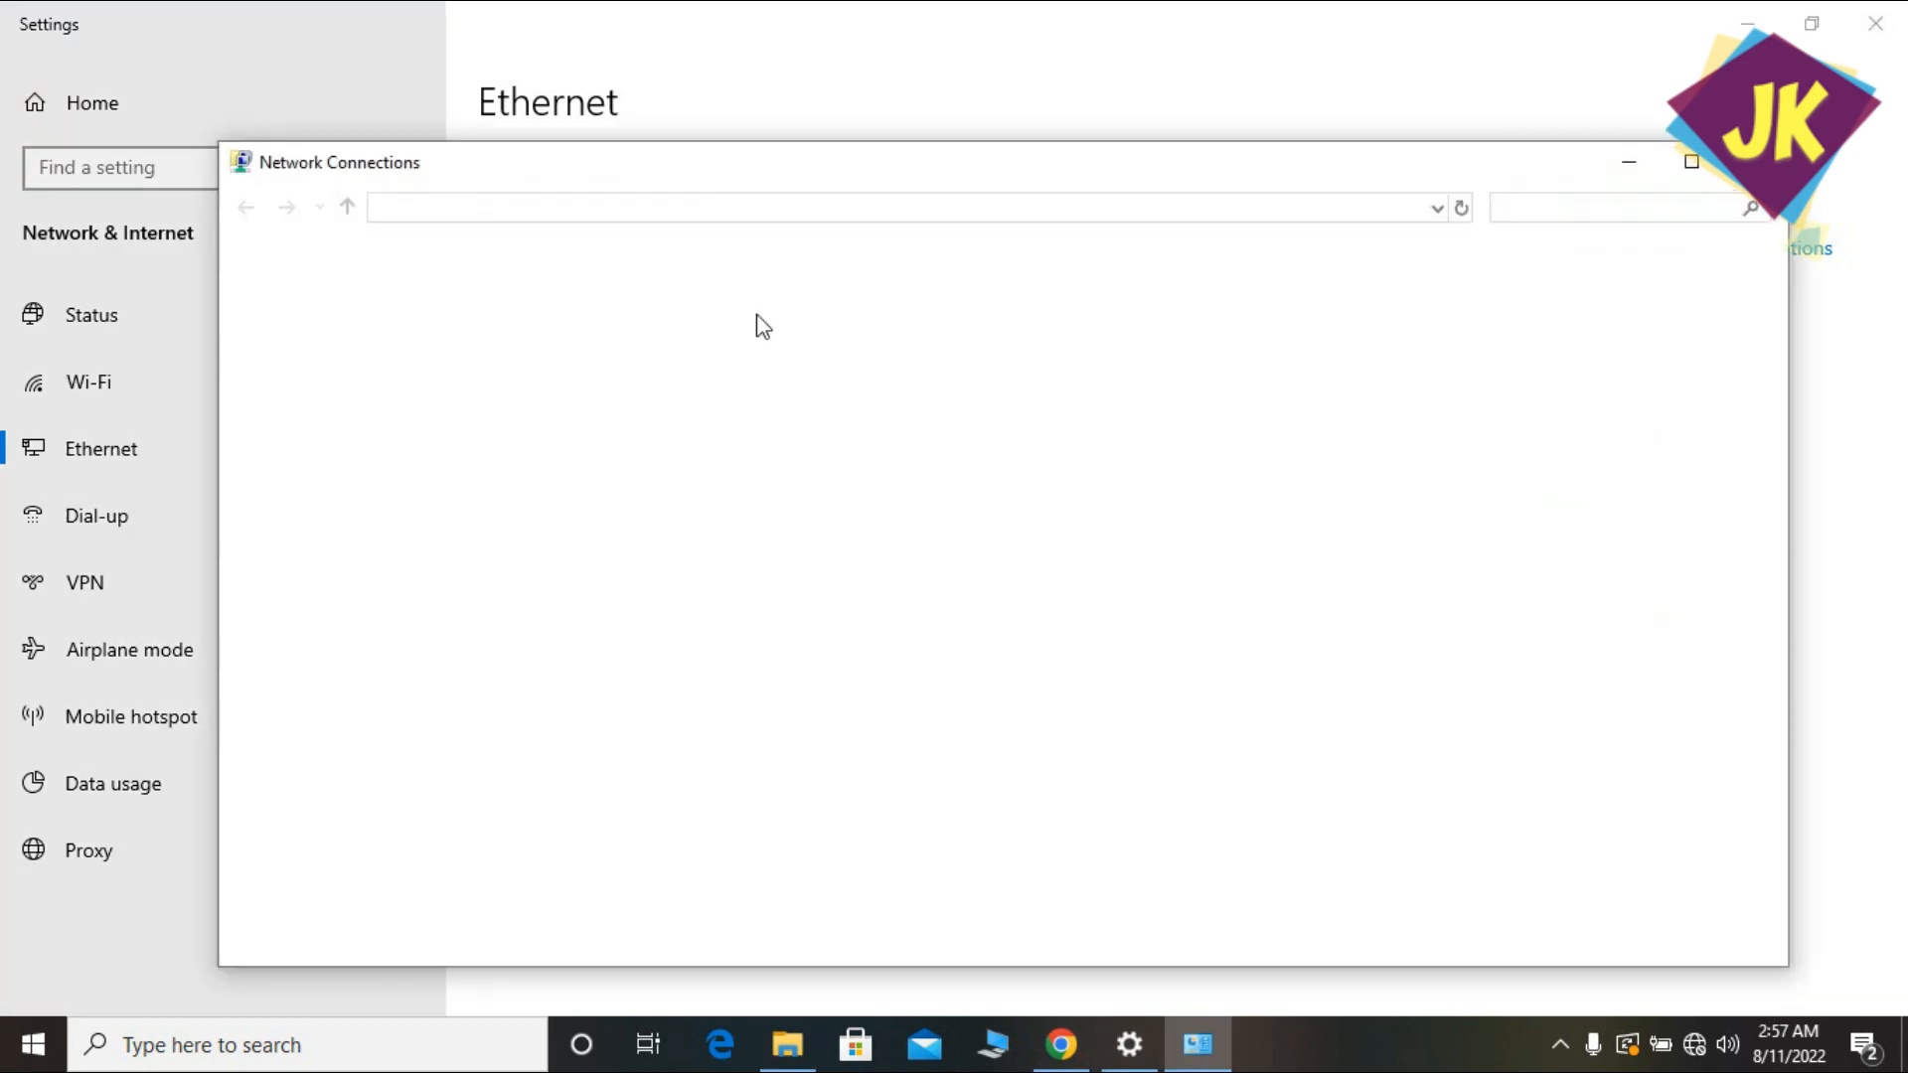
{"action": "double_click", "coordinate": [373, 454]}
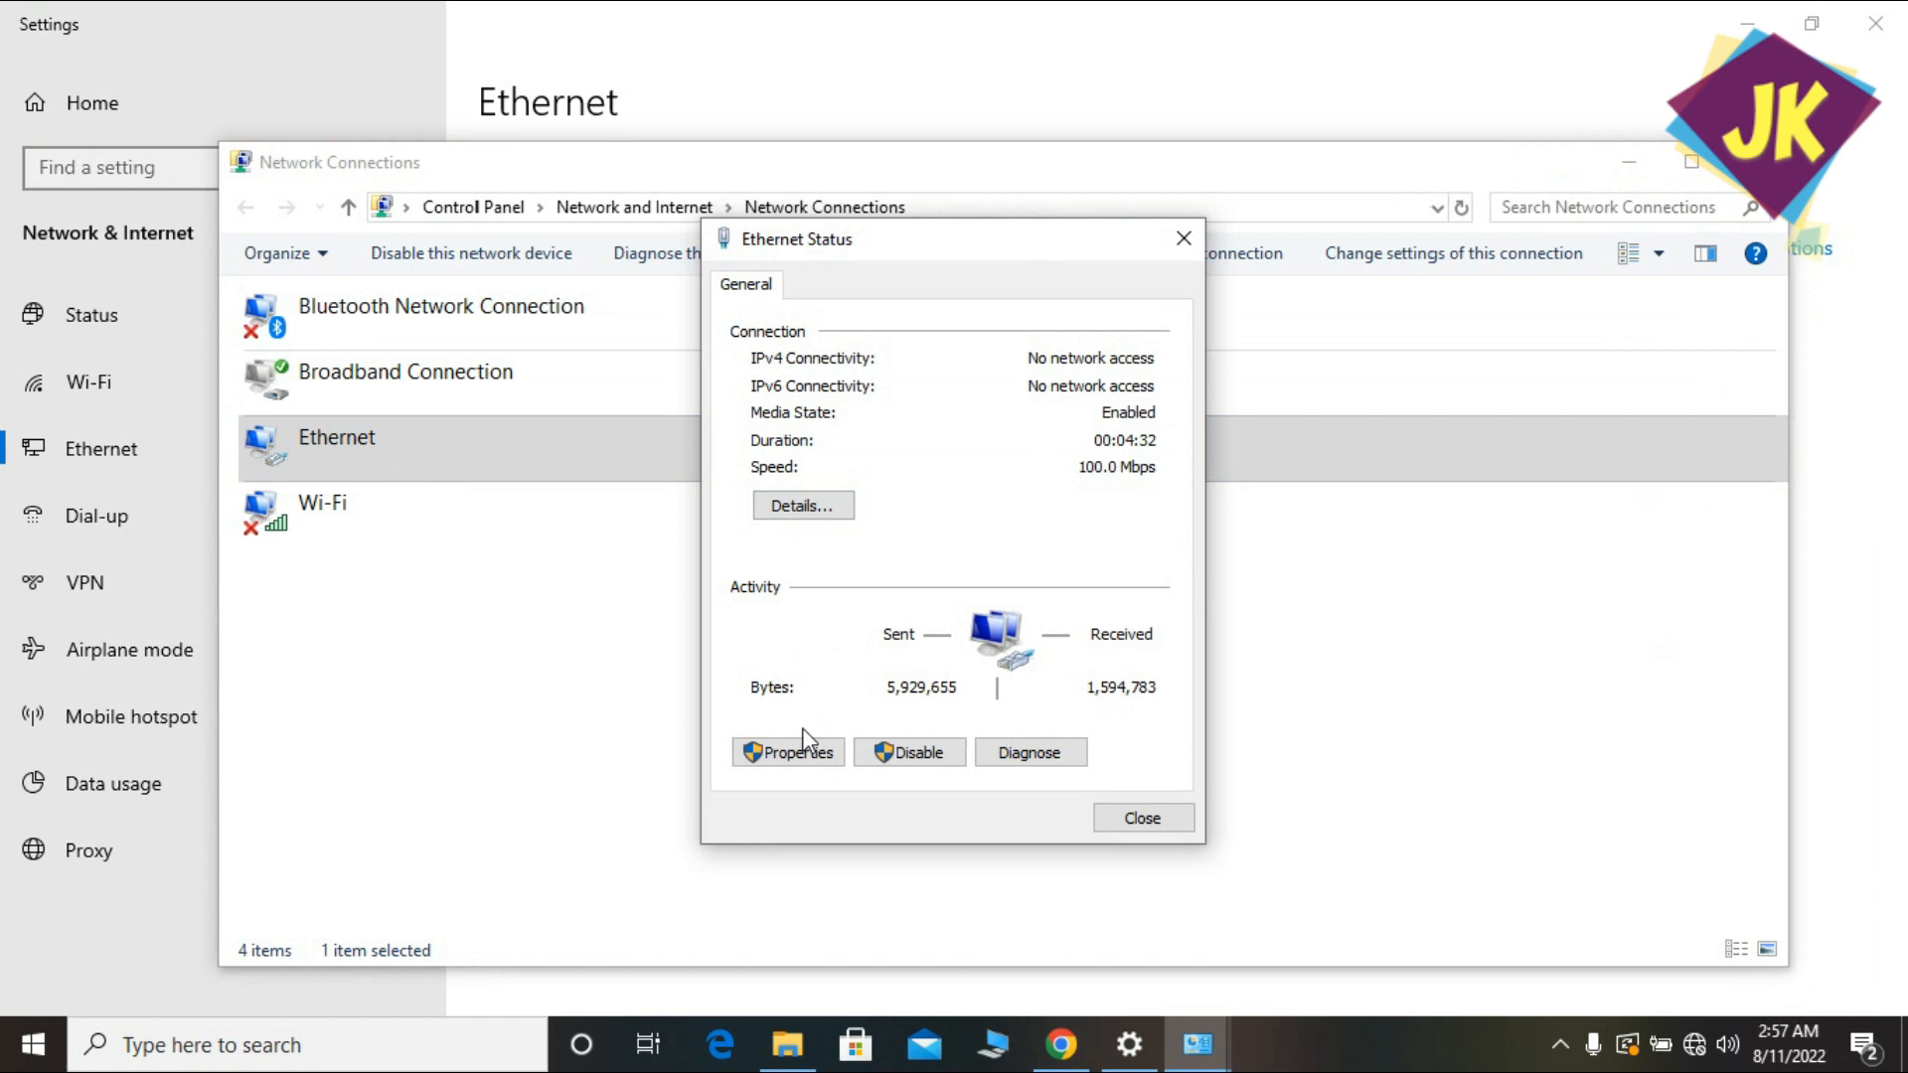
{"action": "left_click", "coordinate": [791, 746]}
{"action": "left_click", "coordinate": [755, 755]}
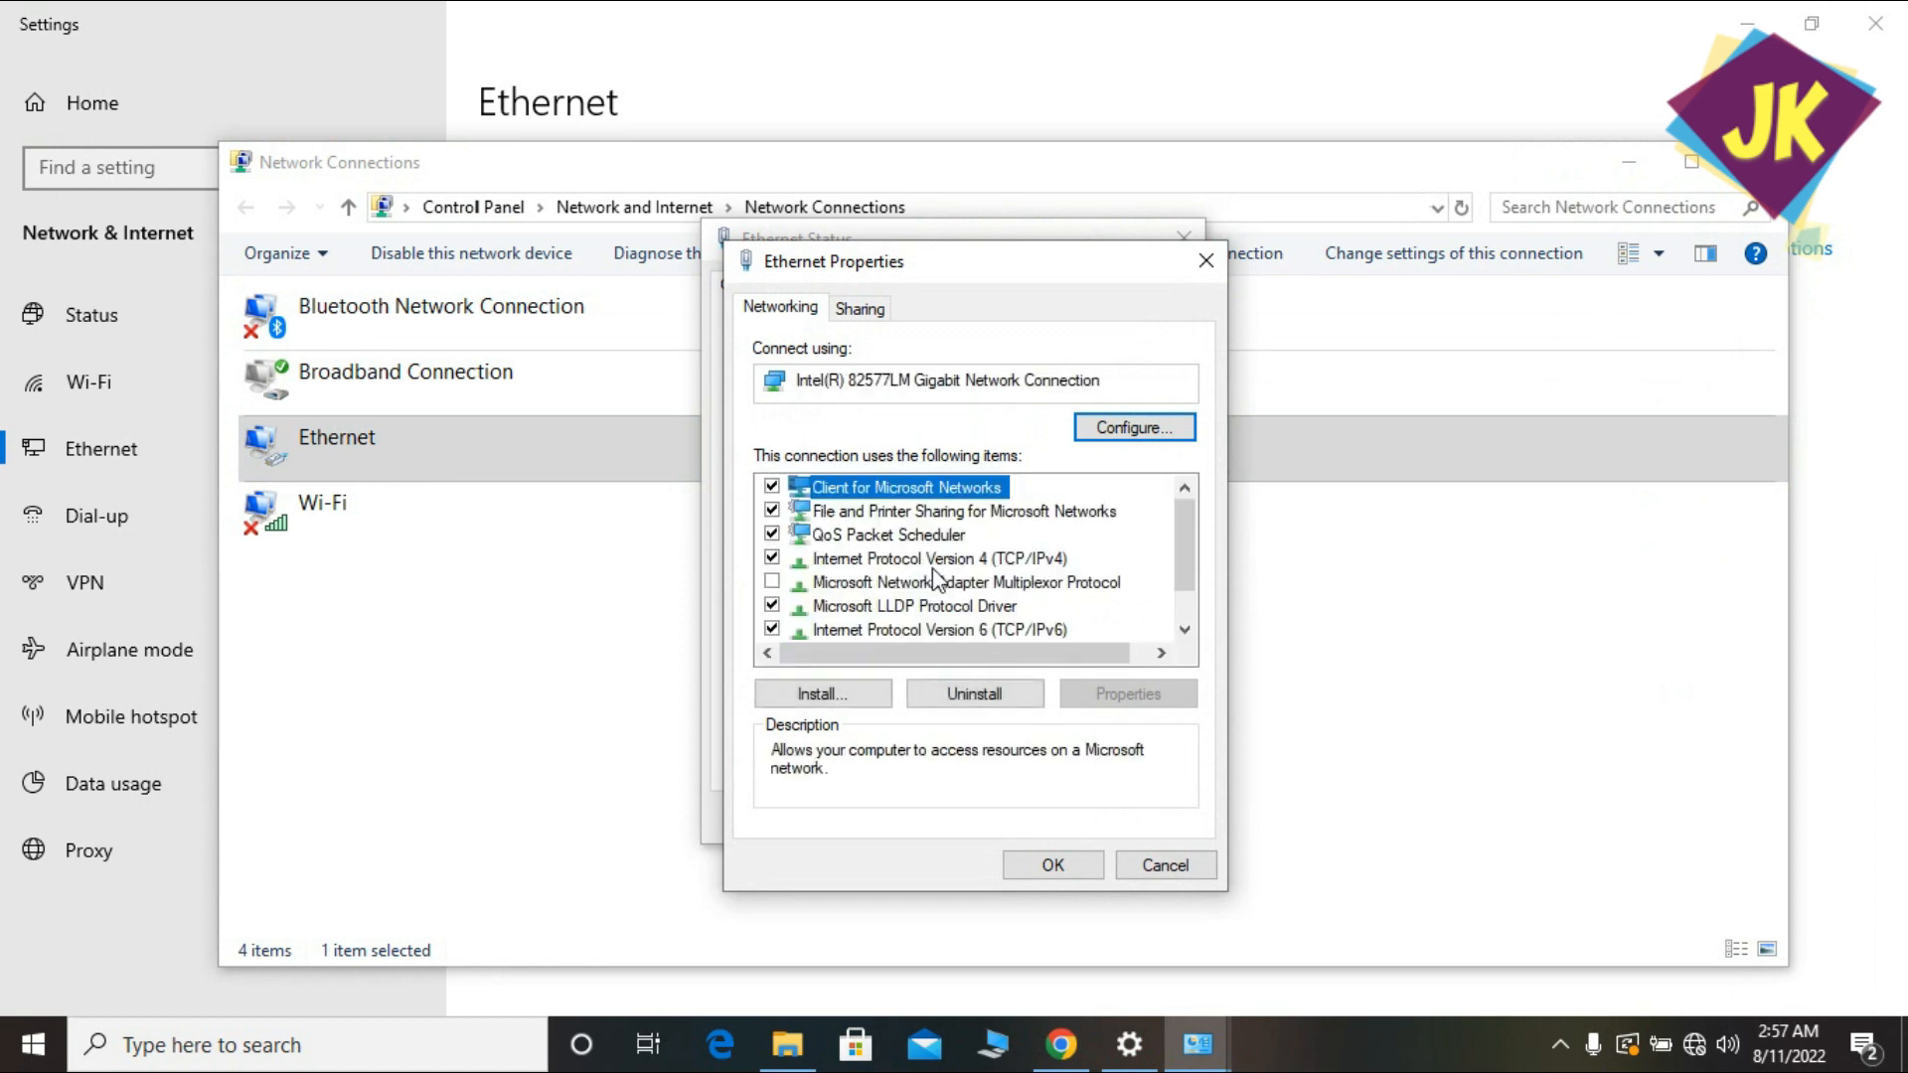
Set Ethernet IPv4 to 192.168.90.100 with gateway 192.168.90.254 and confirm all dialogs.
{"action": "double_click", "coordinate": [934, 559]}
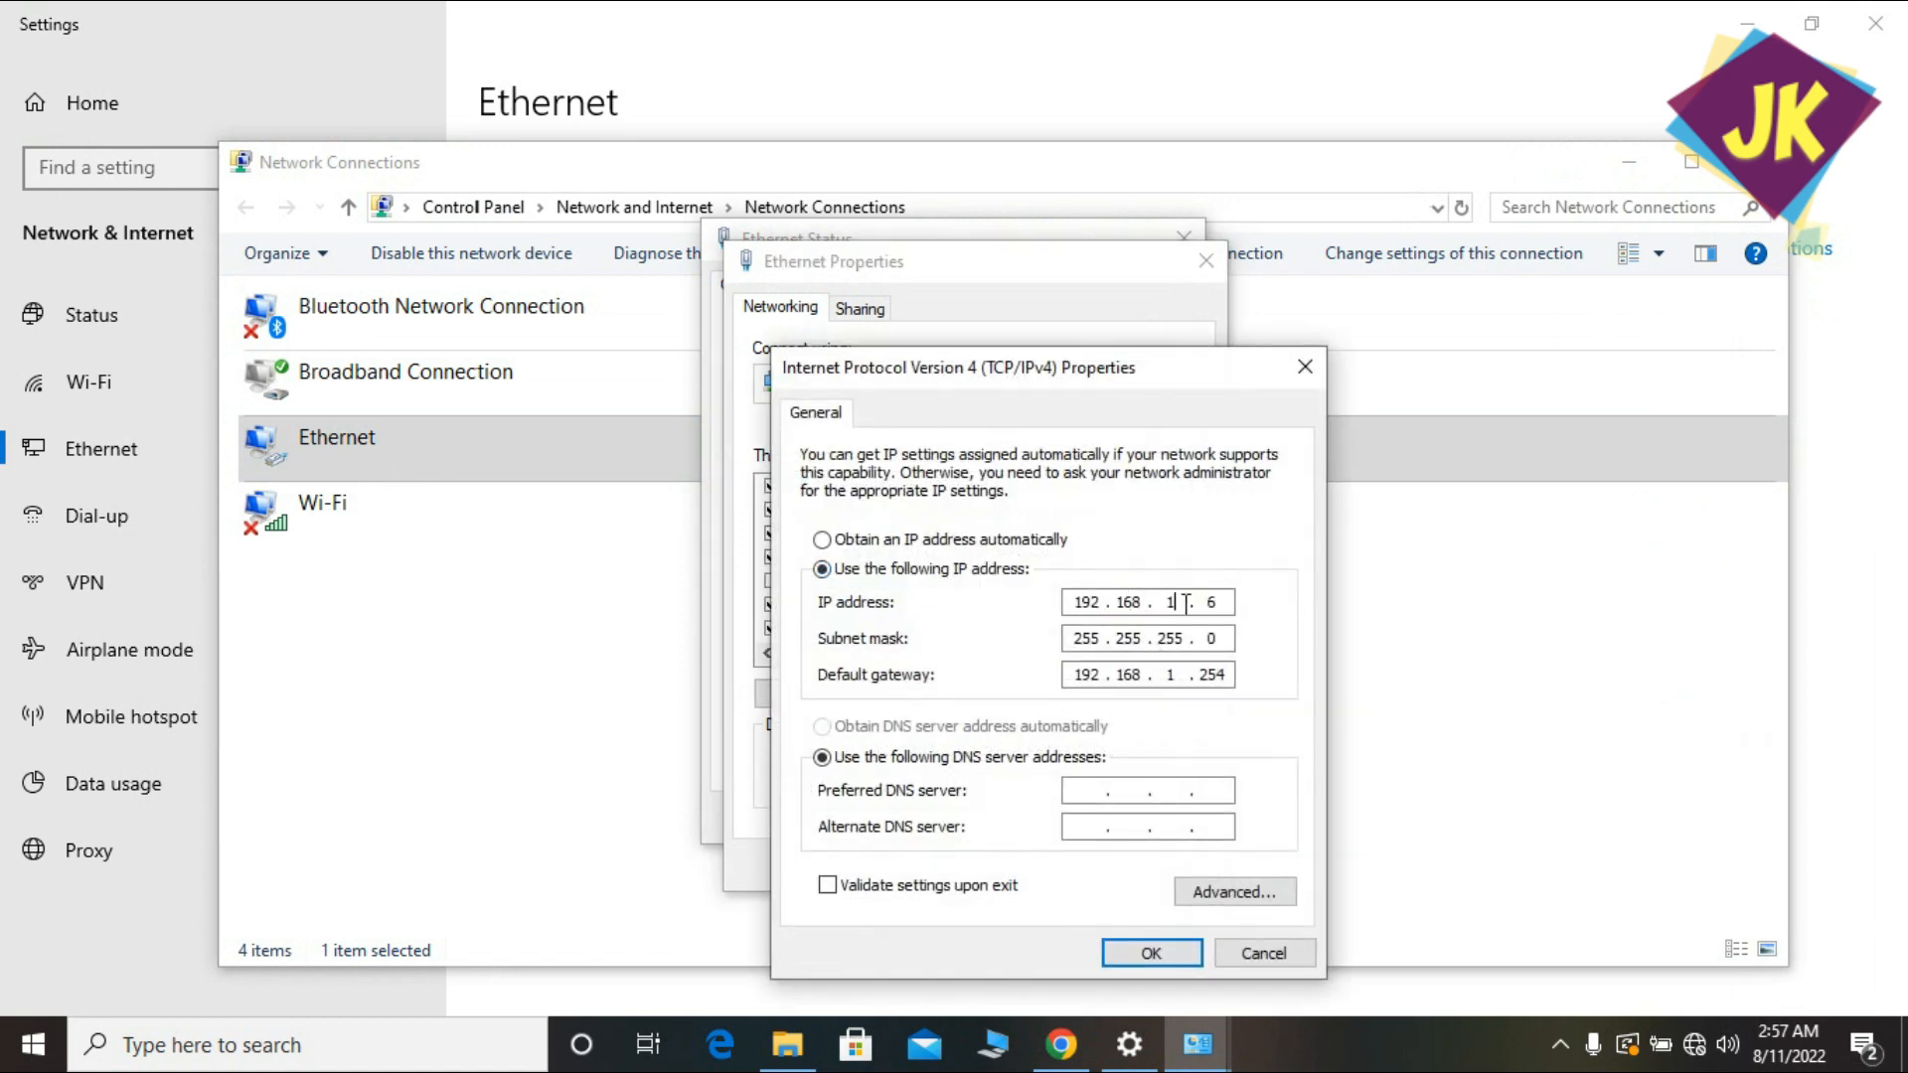
{"action": "type", "text": "90"}
{"action": "key", "text": "period"}
{"action": "type", "text": "100"}
{"action": "left_click", "coordinate": [1183, 676]}
{"action": "key", "text": "BackSpace"}
{"action": "type", "text": "90"}
{"action": "left_click", "coordinate": [1164, 949]}
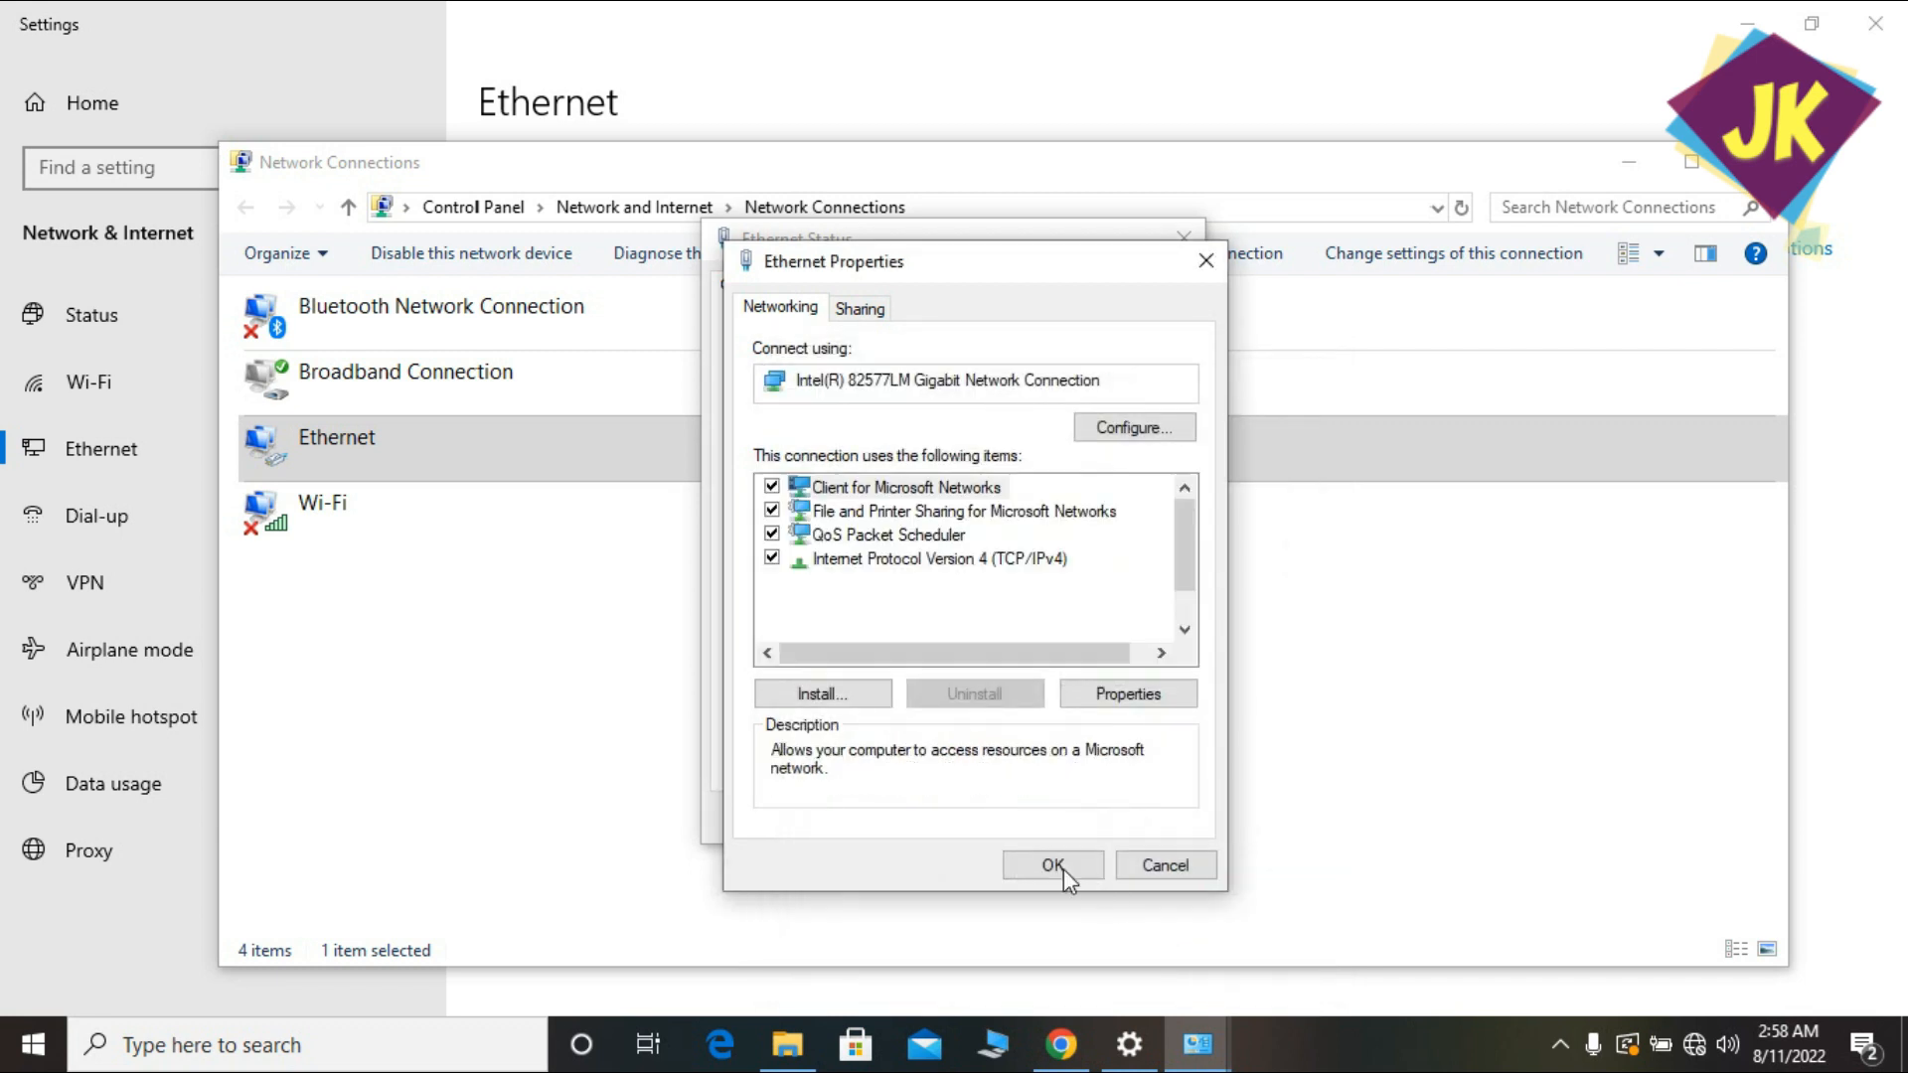
{"action": "left_click", "coordinate": [1058, 865]}
{"action": "left_click", "coordinate": [1152, 817]}
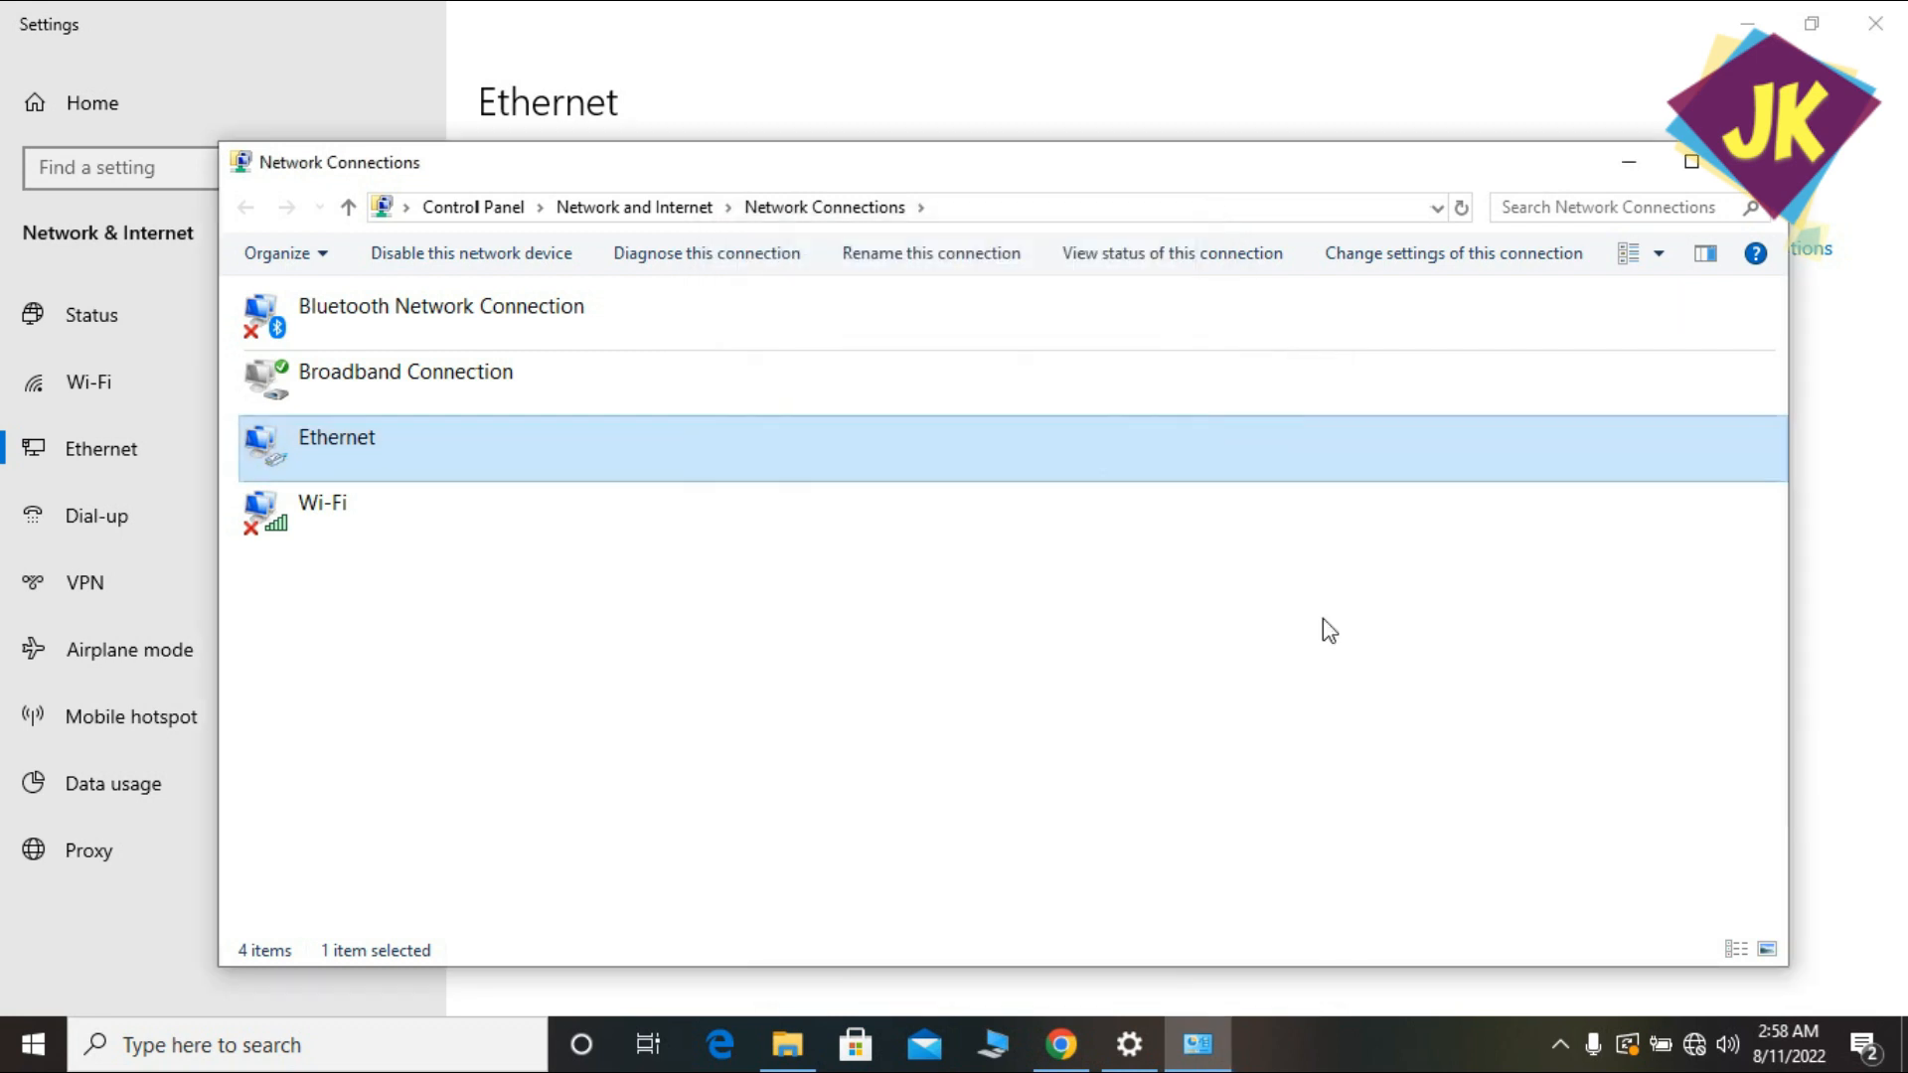
{"action": "left_click", "coordinate": [1755, 161]}
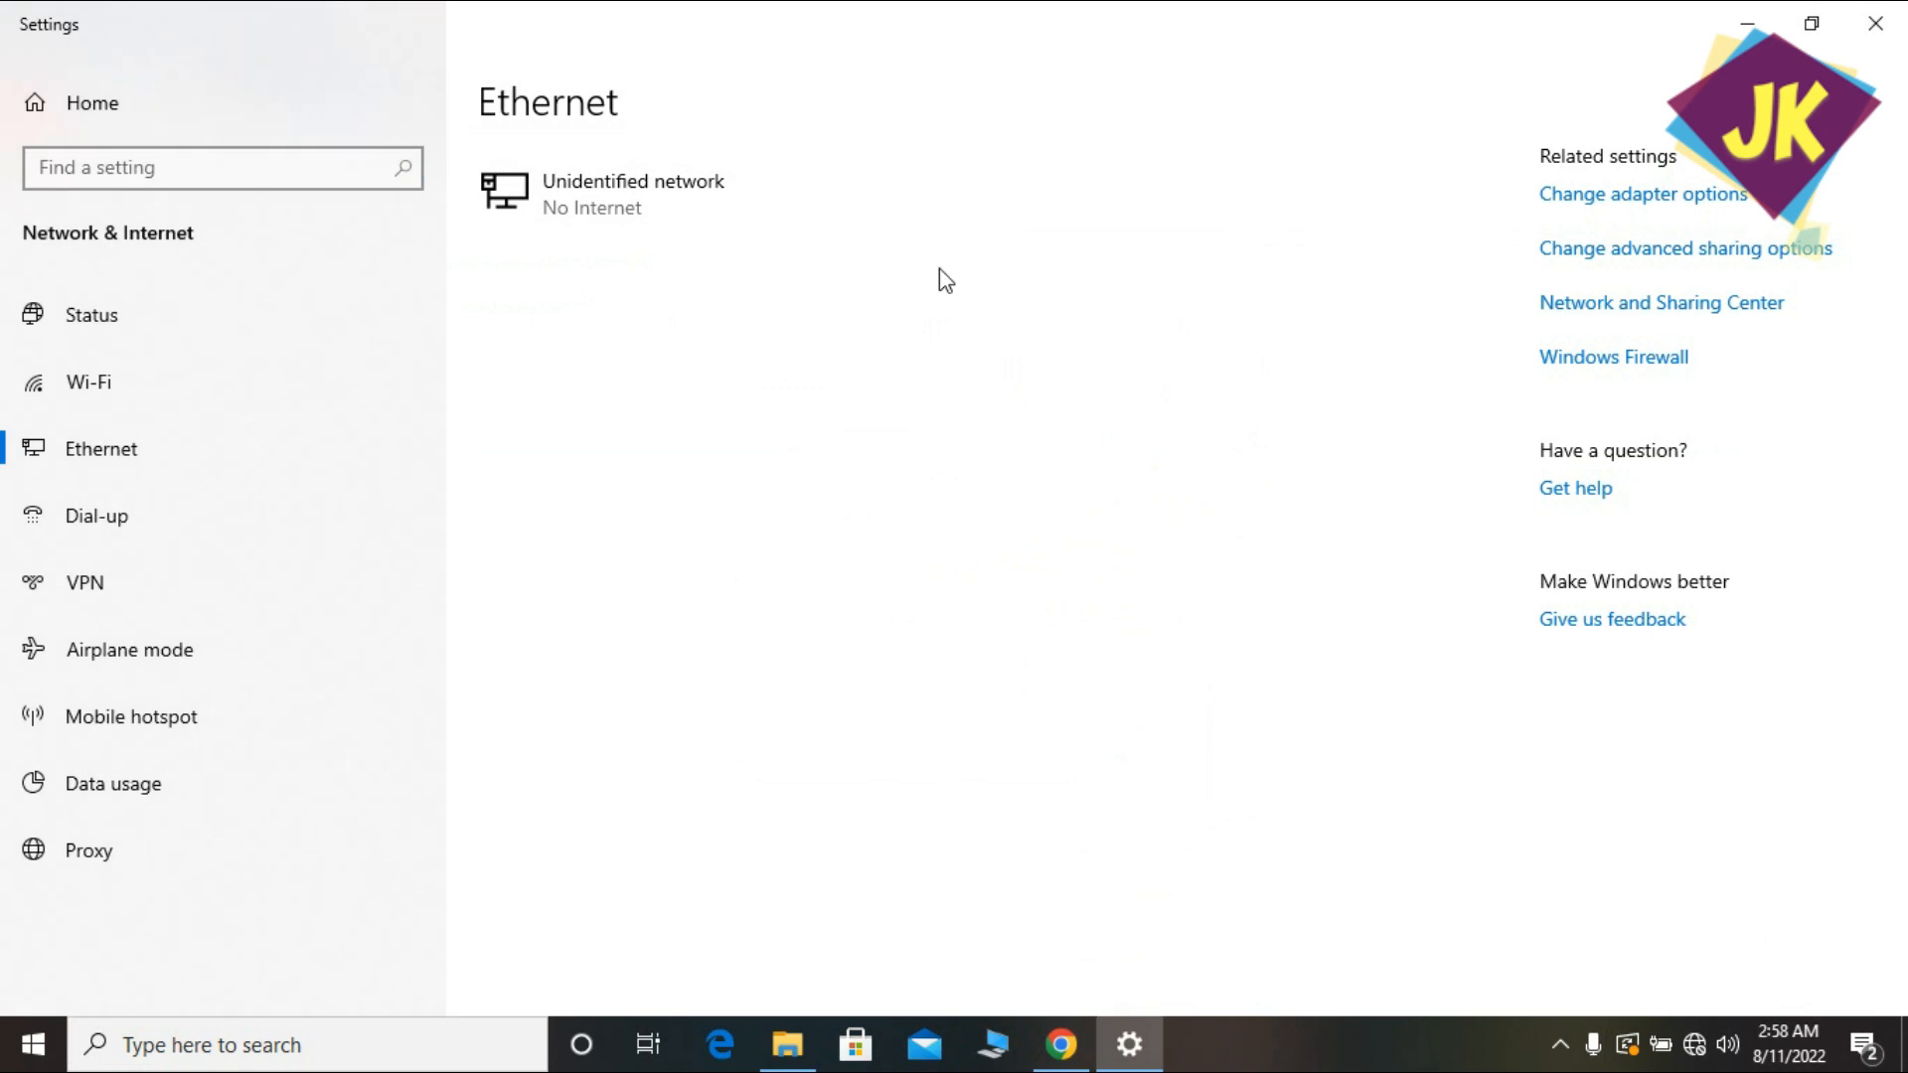
Reload 192.168.90.208 in Chrome and enter the admin username and password.
{"action": "left_click", "coordinate": [1068, 1033]}
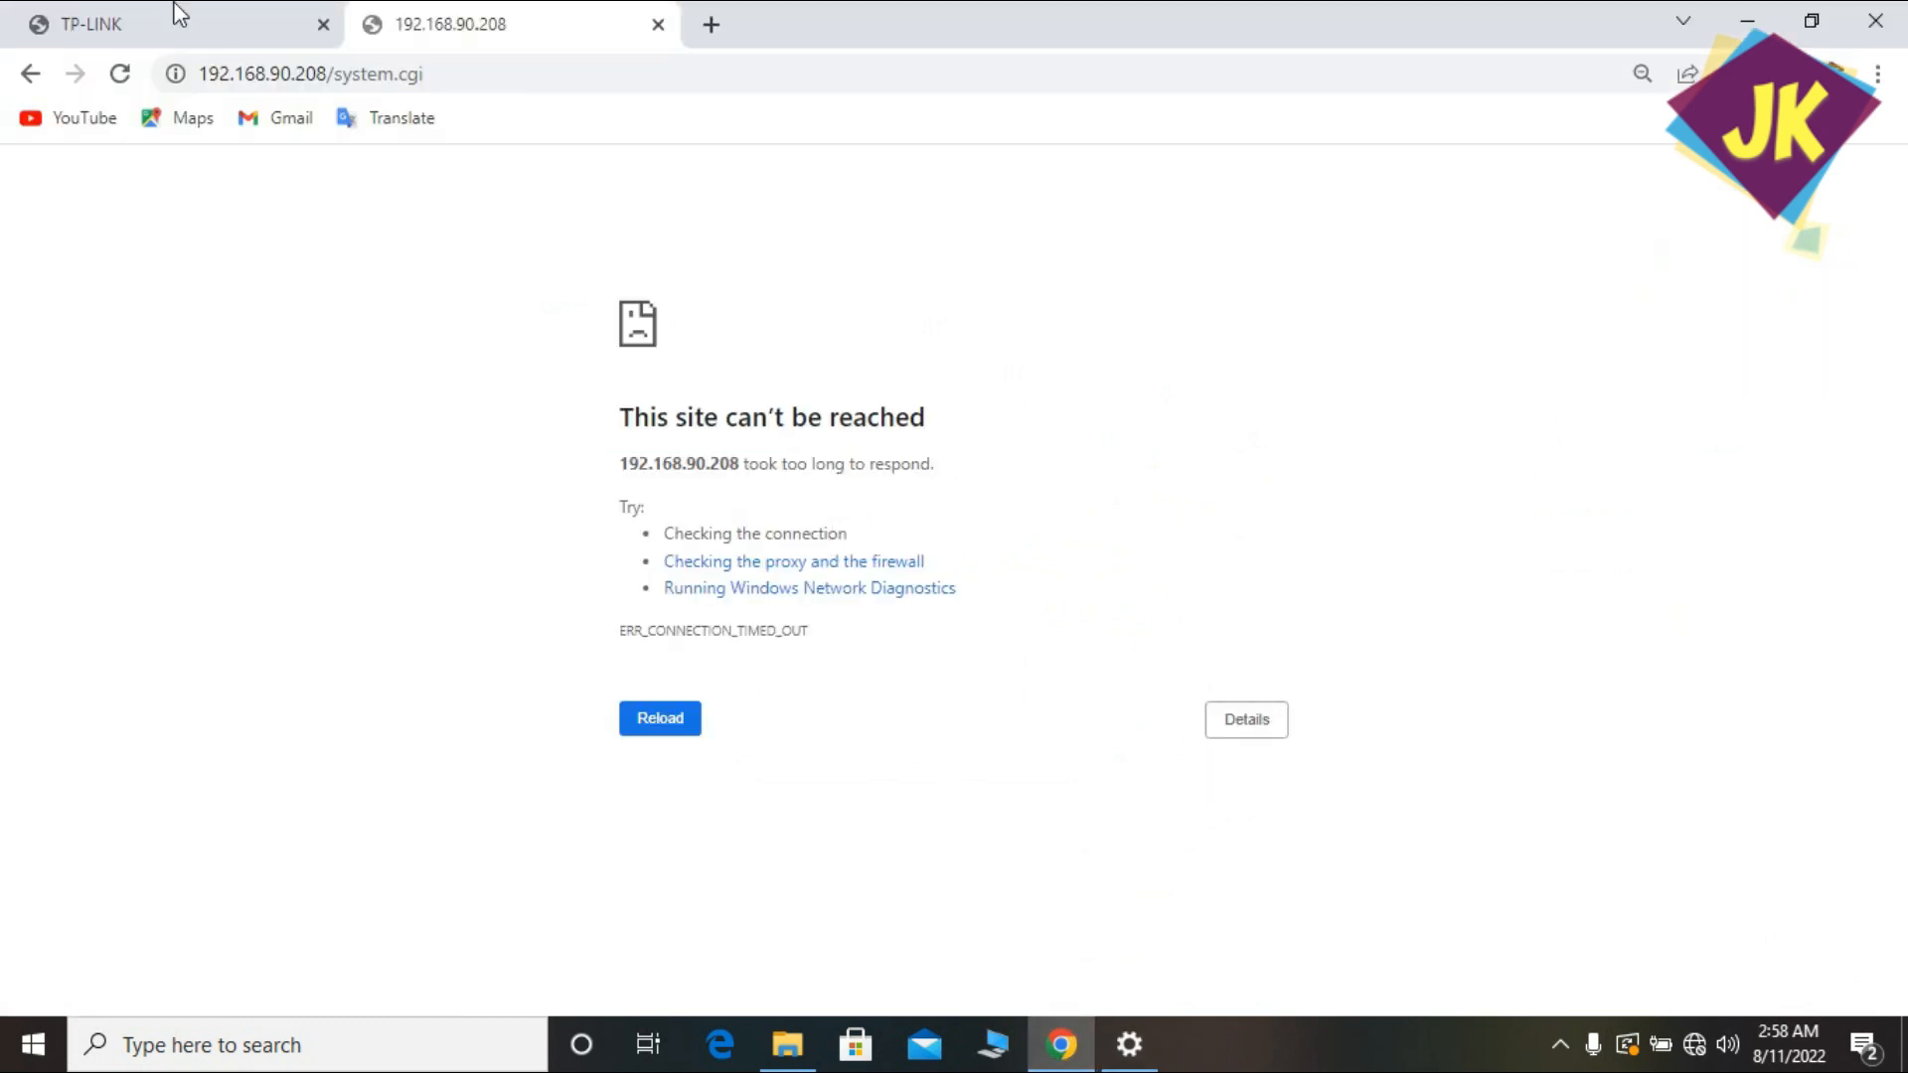
{"action": "left_click", "coordinate": [119, 74]}
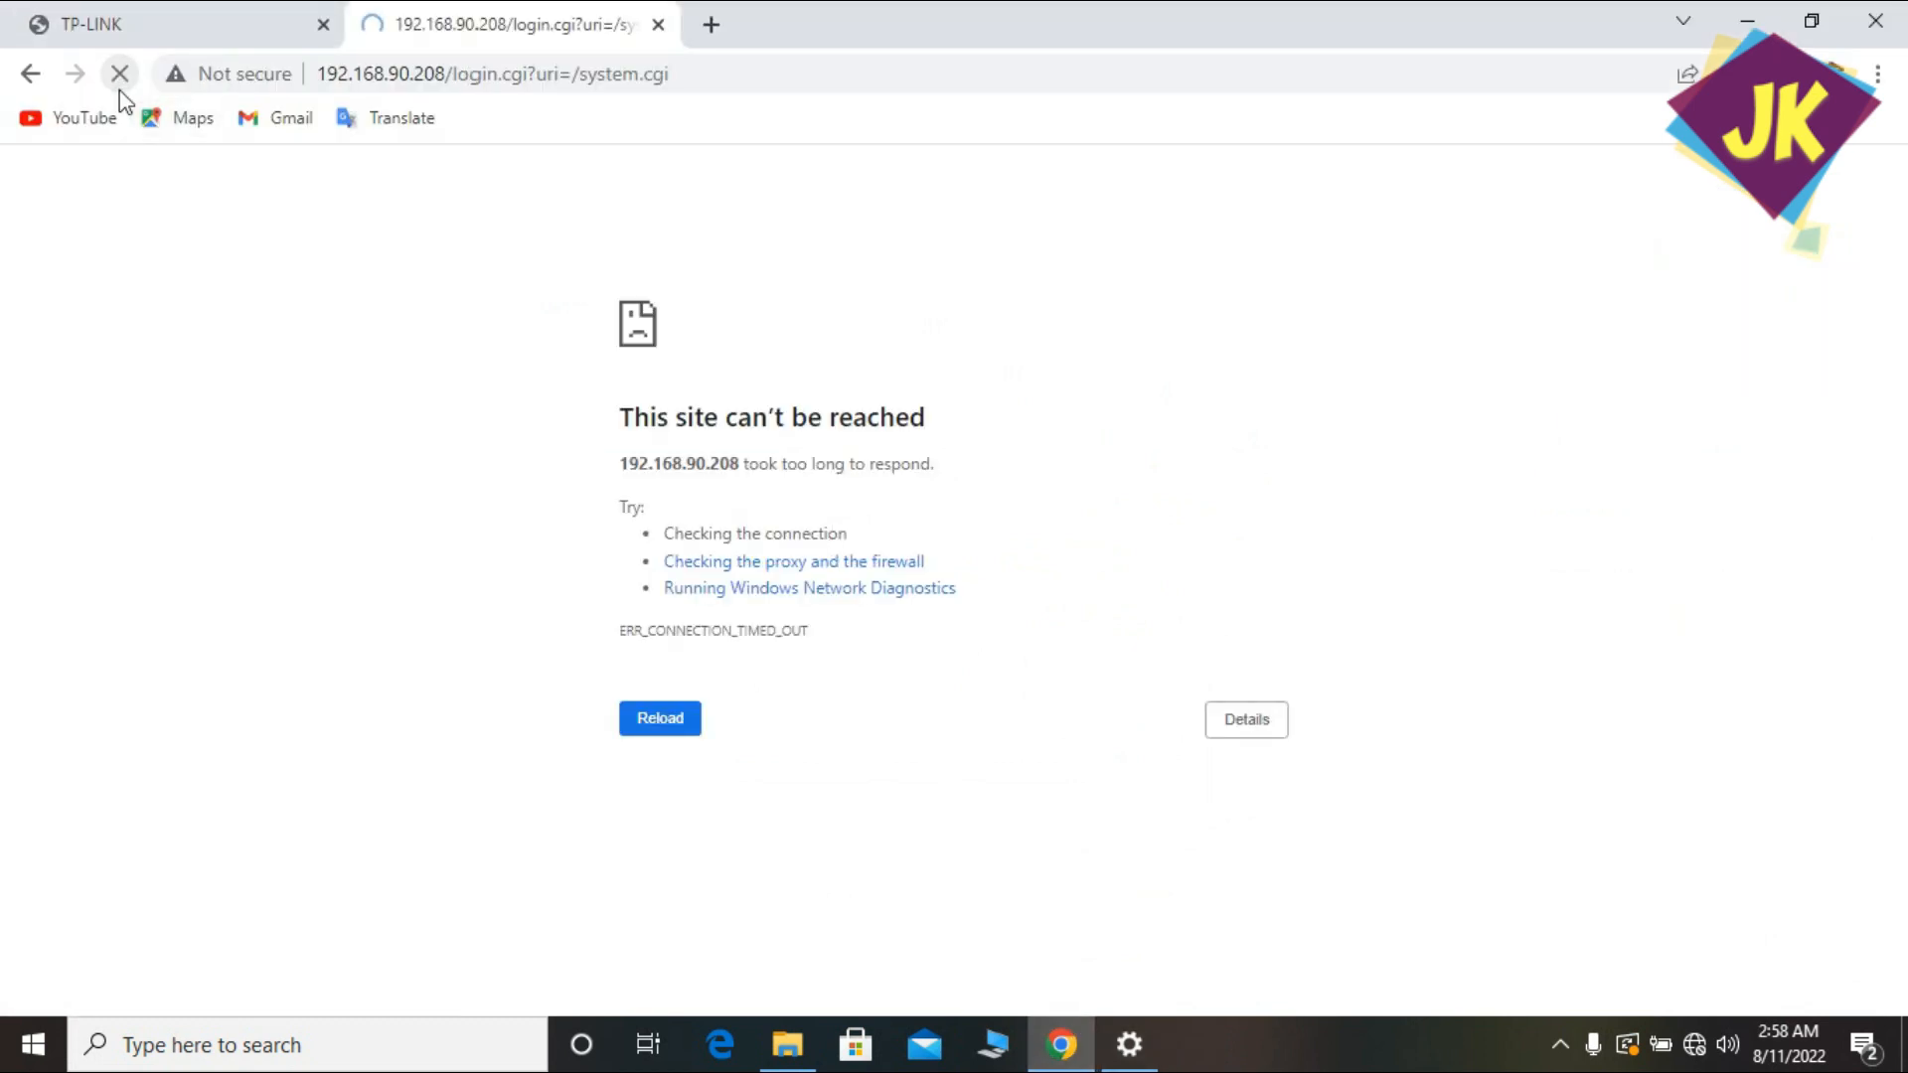
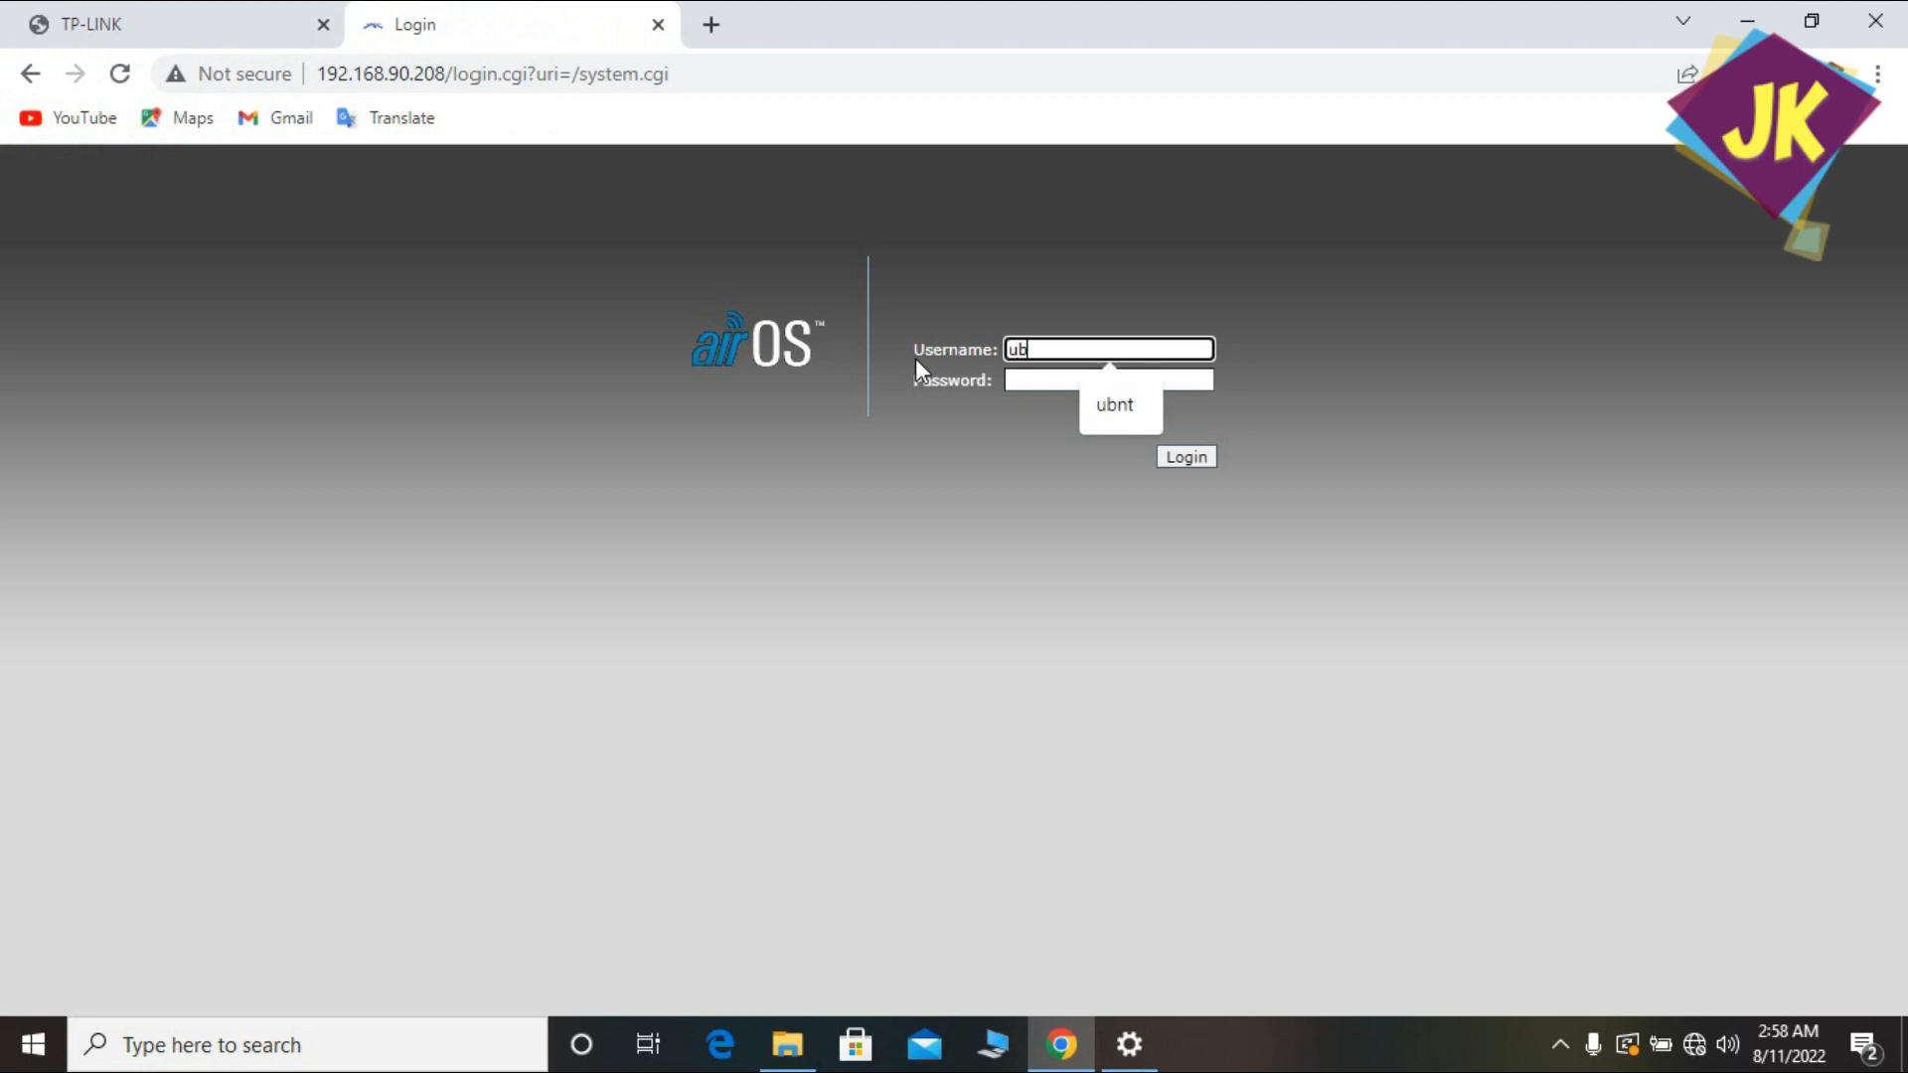
{"action": "key", "text": "Tab"}
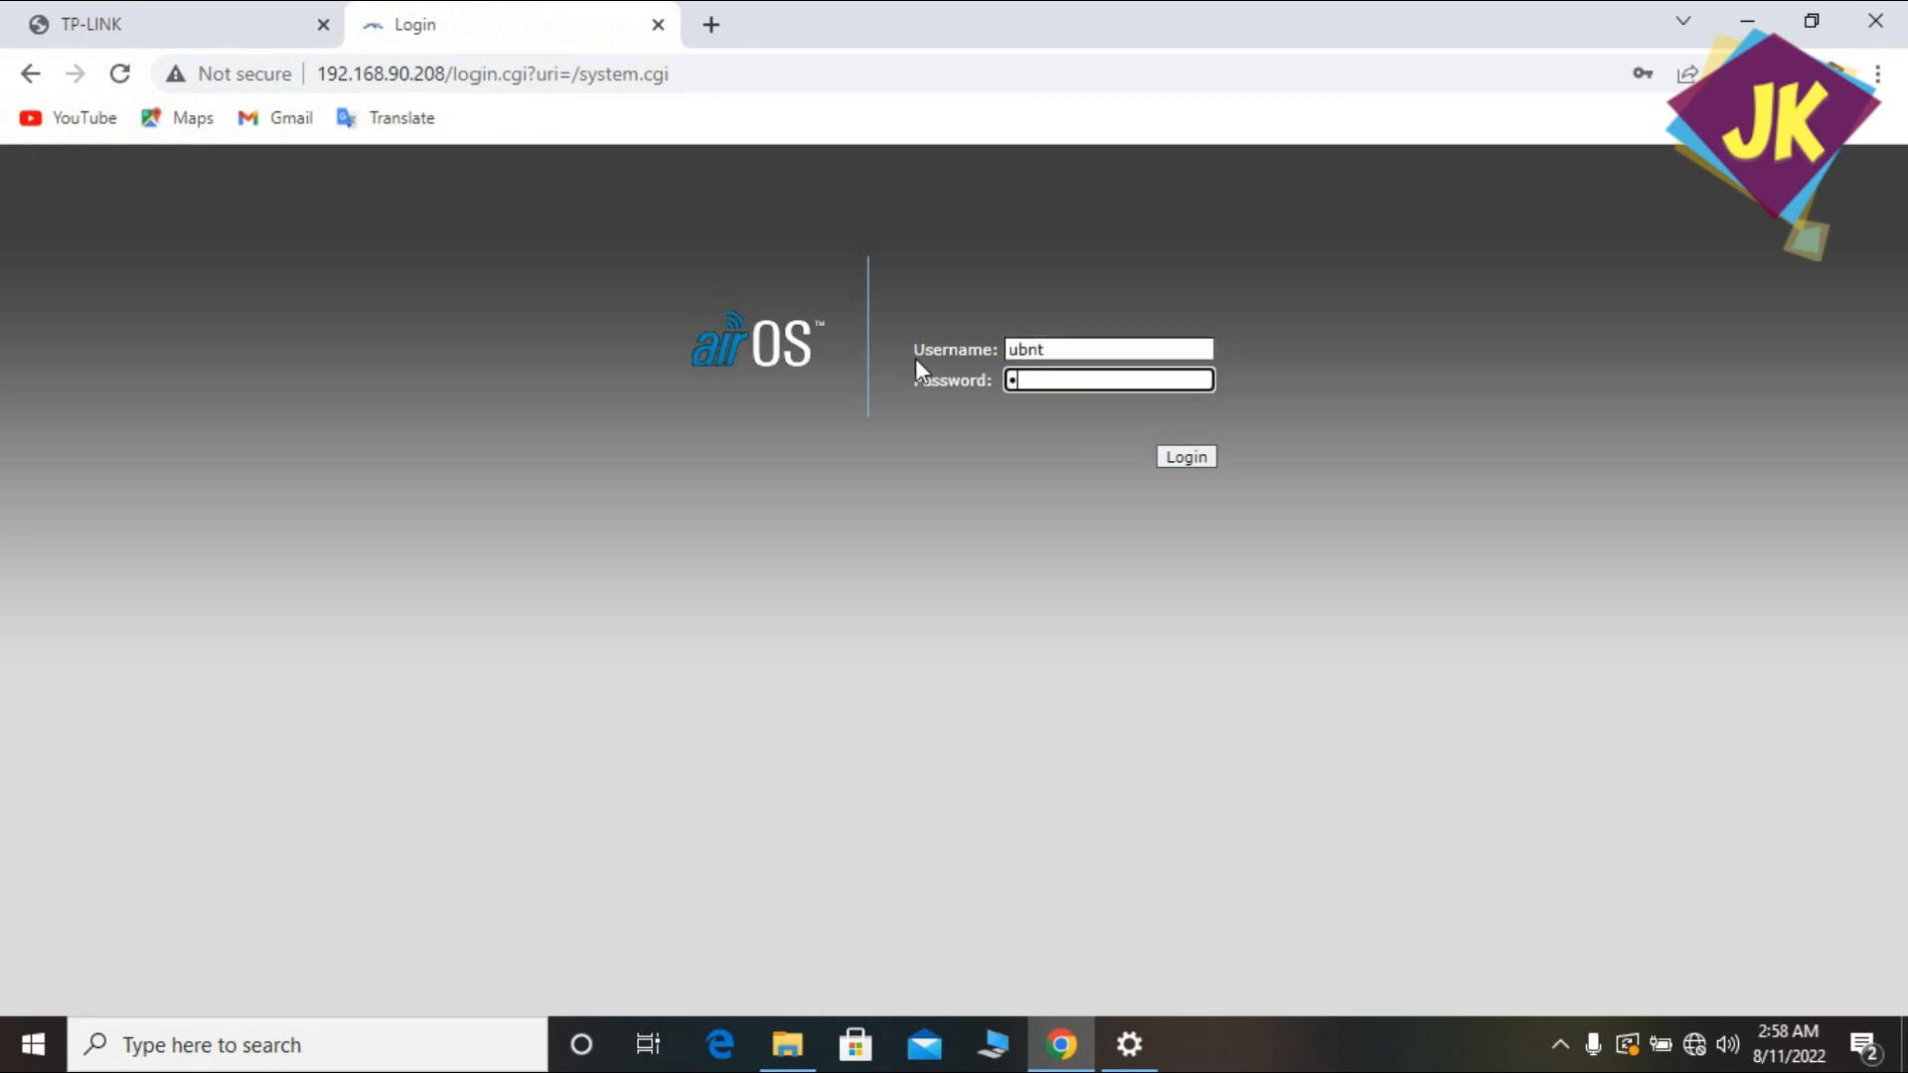
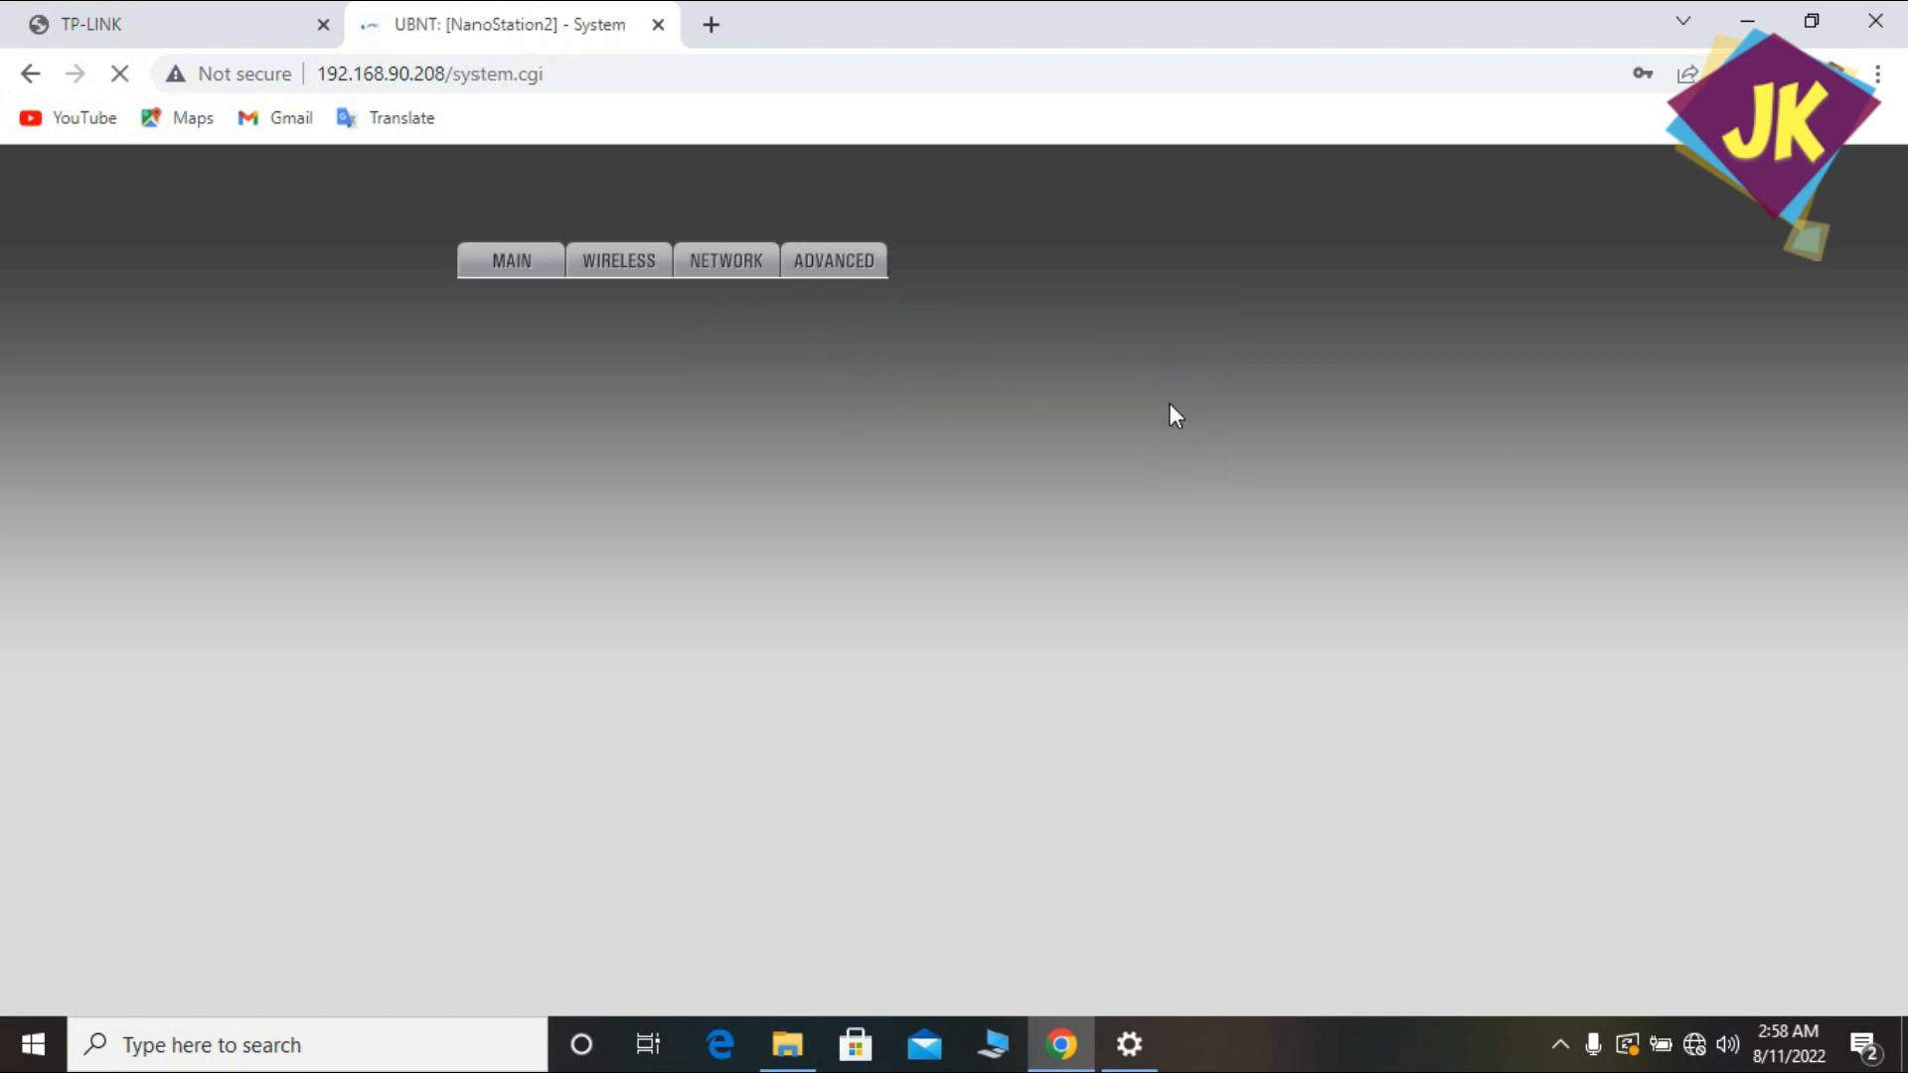
Glance at the Wireless settings page, then go back to the System settings page.
{"action": "scroll", "coordinate": [1689, 477], "scroll_direction": "down", "scroll_amount": 2}
{"action": "scroll", "coordinate": [1856, 514], "scroll_direction": "up", "scroll_amount": 2}
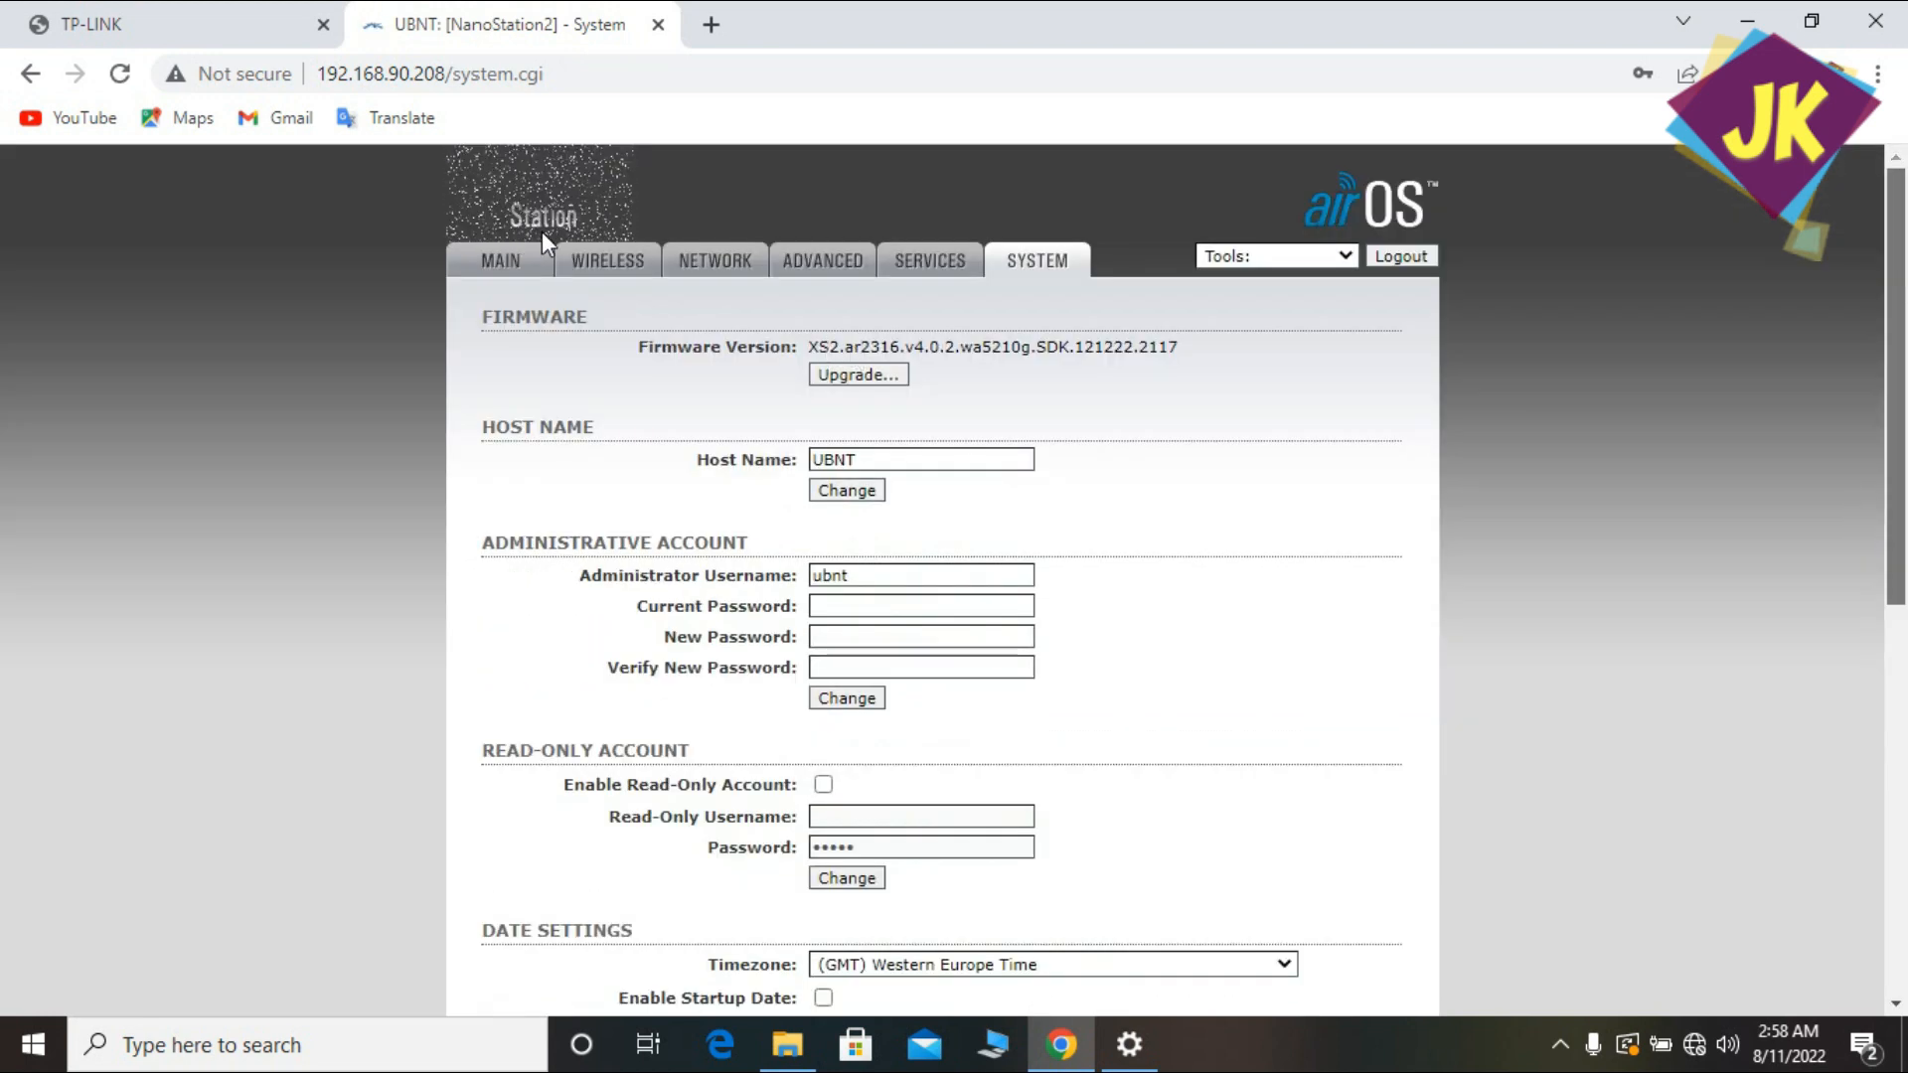
{"action": "left_click", "coordinate": [608, 263]}
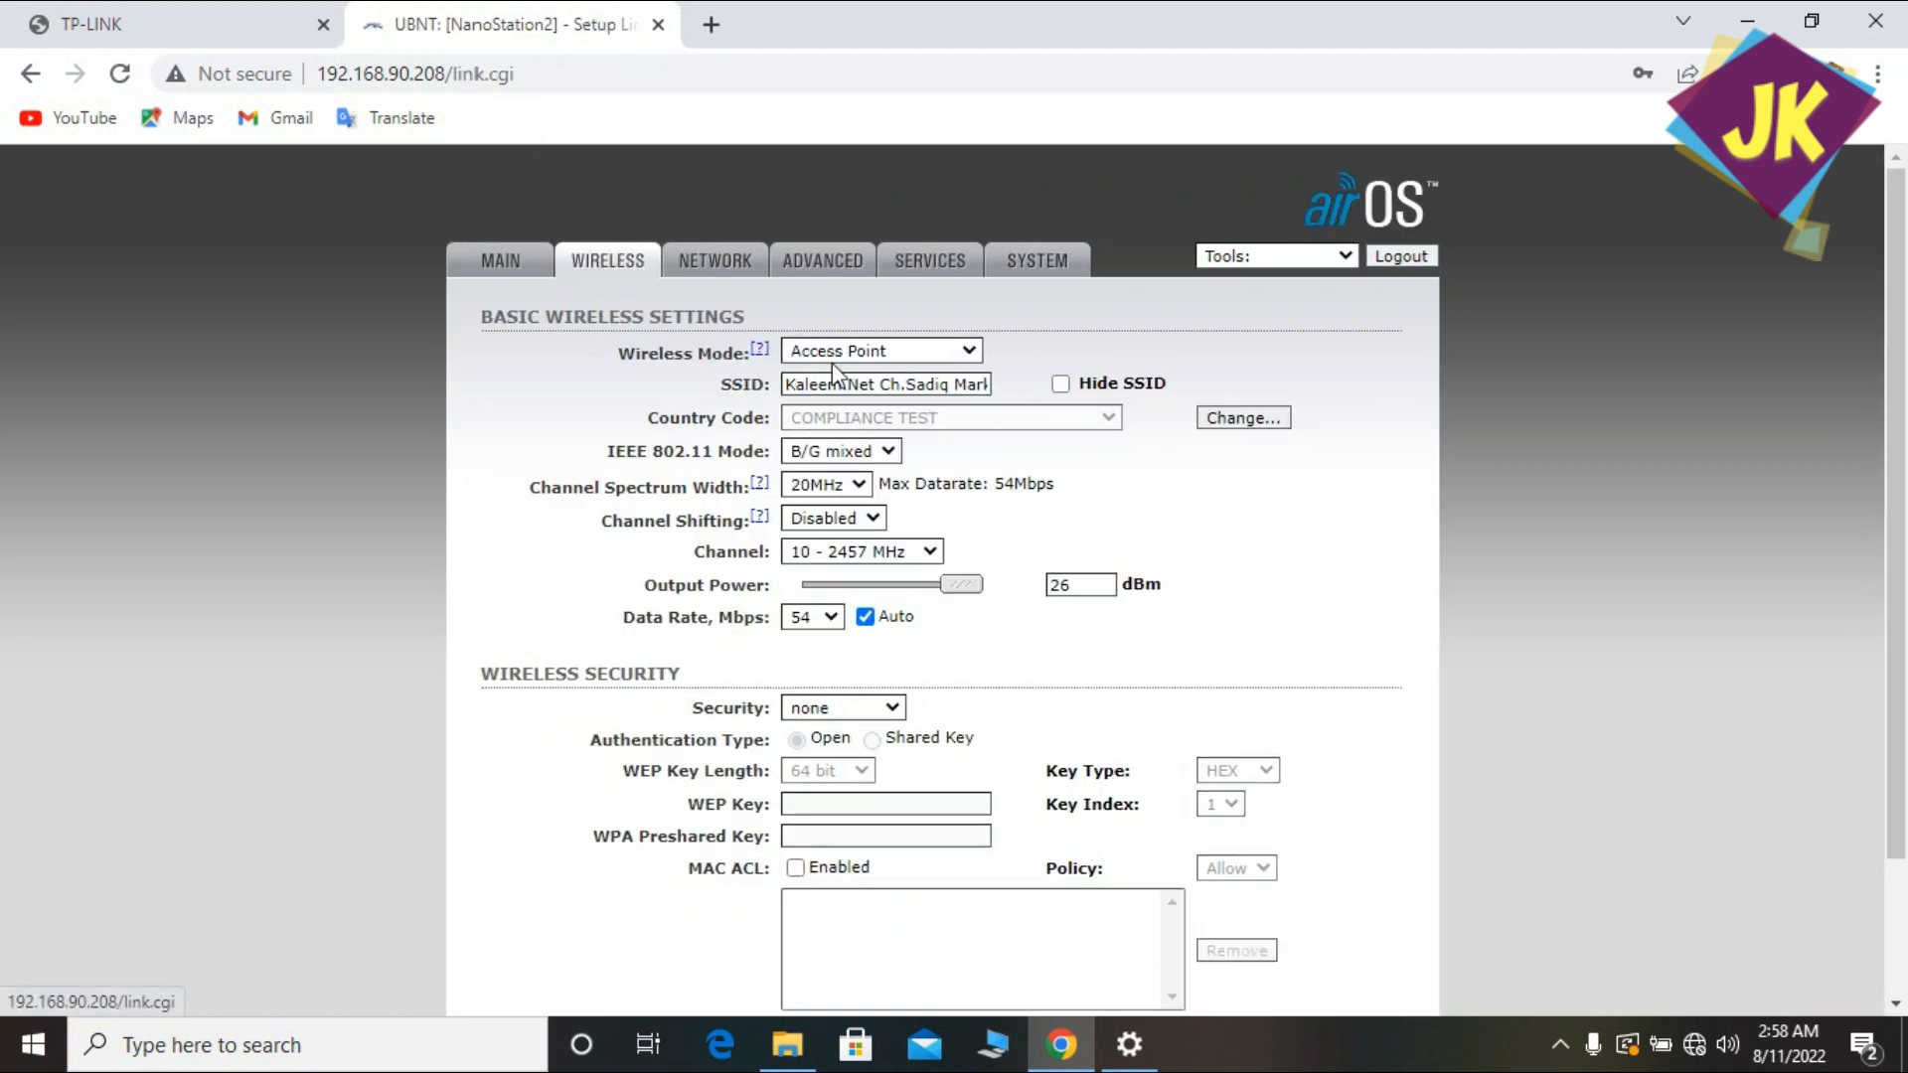
{"action": "left_click", "coordinate": [1039, 263]}
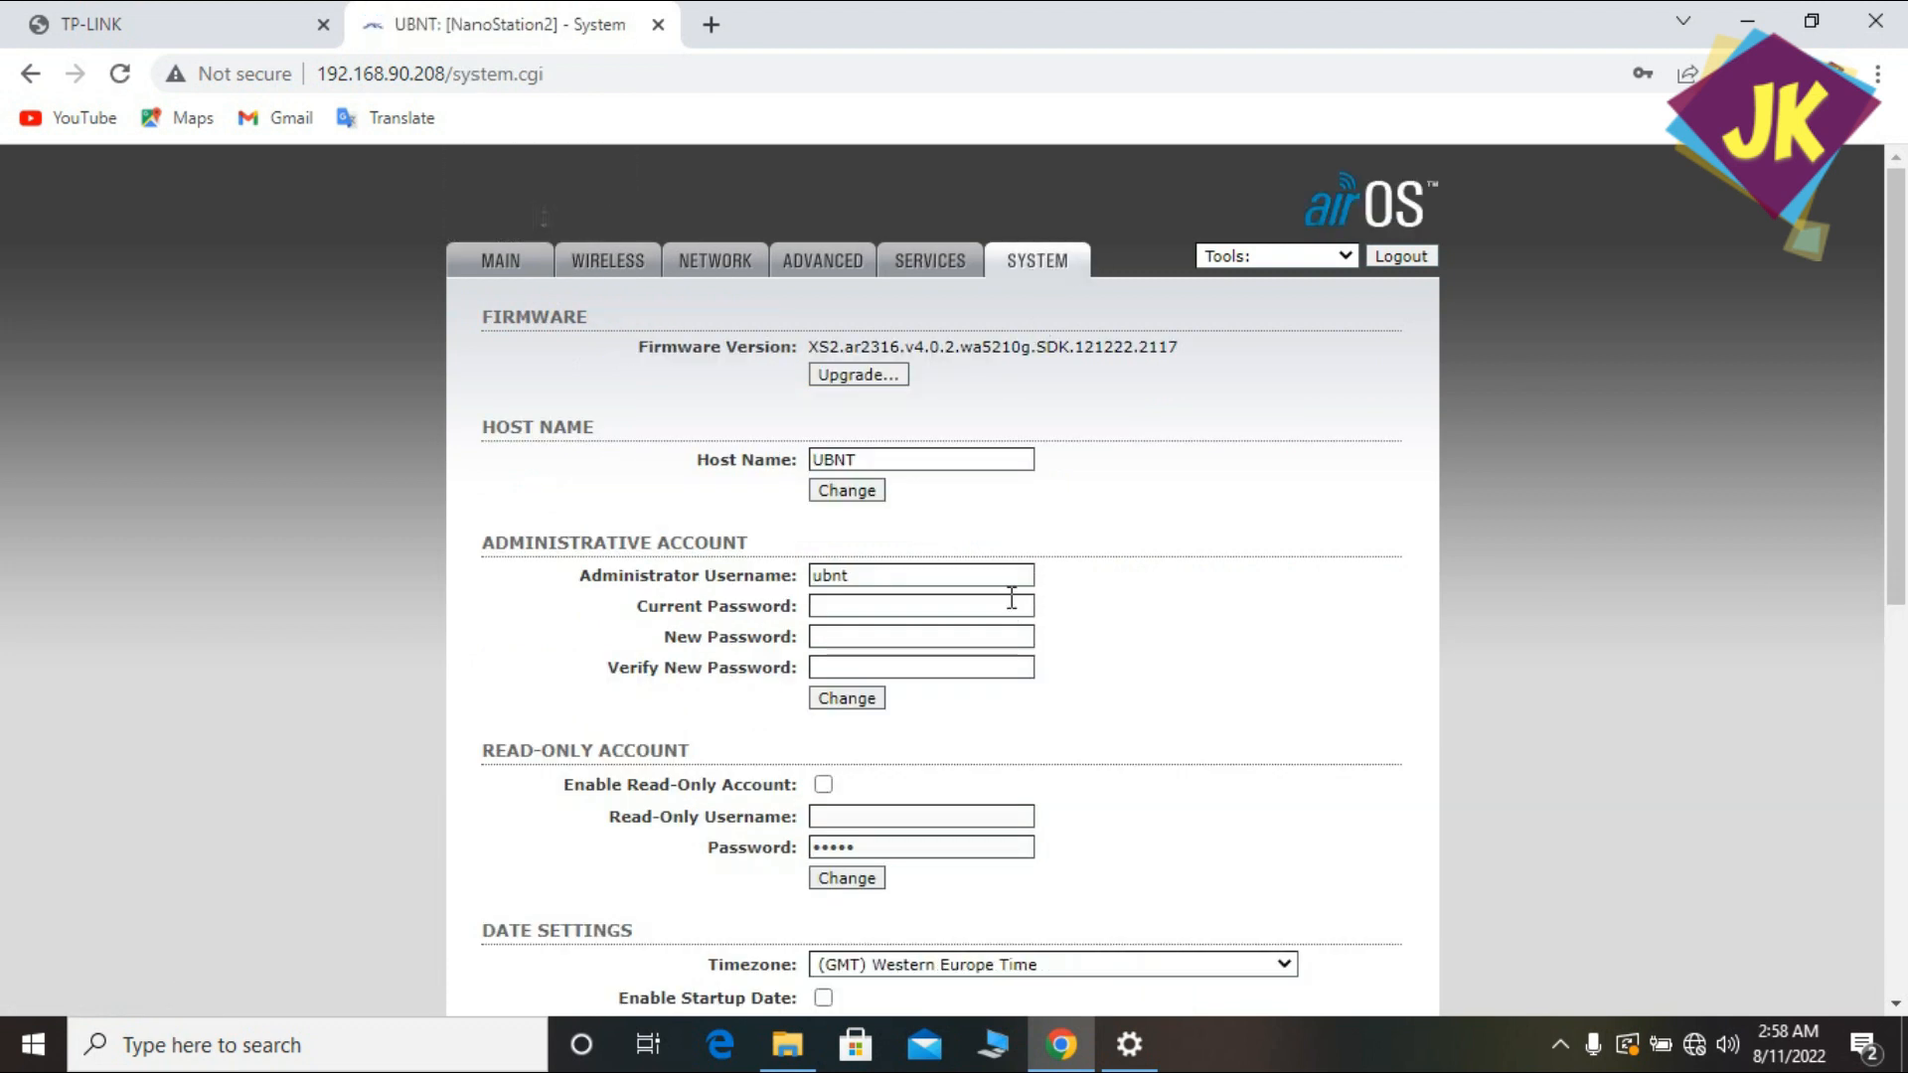
Enter the current admin password, then enter and verify the new password and submit the change.
{"action": "left_click", "coordinate": [882, 609]}
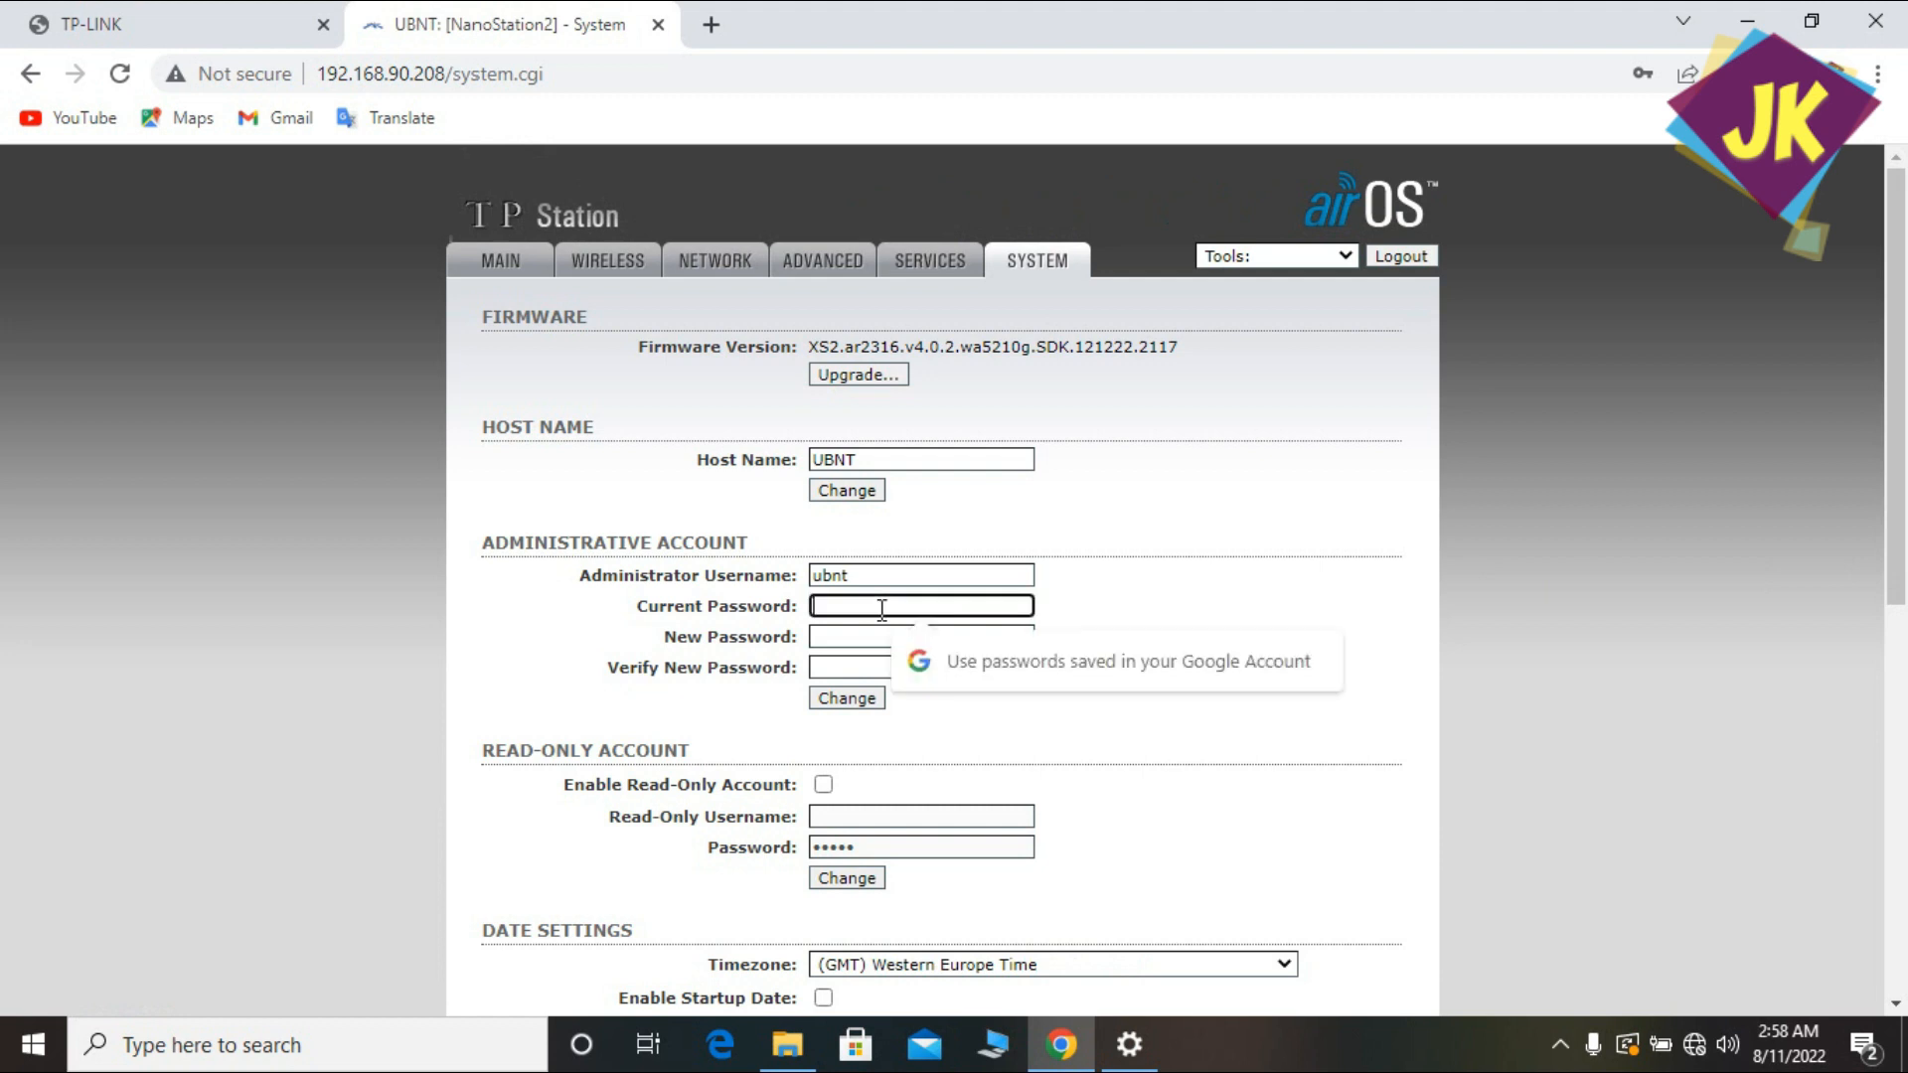
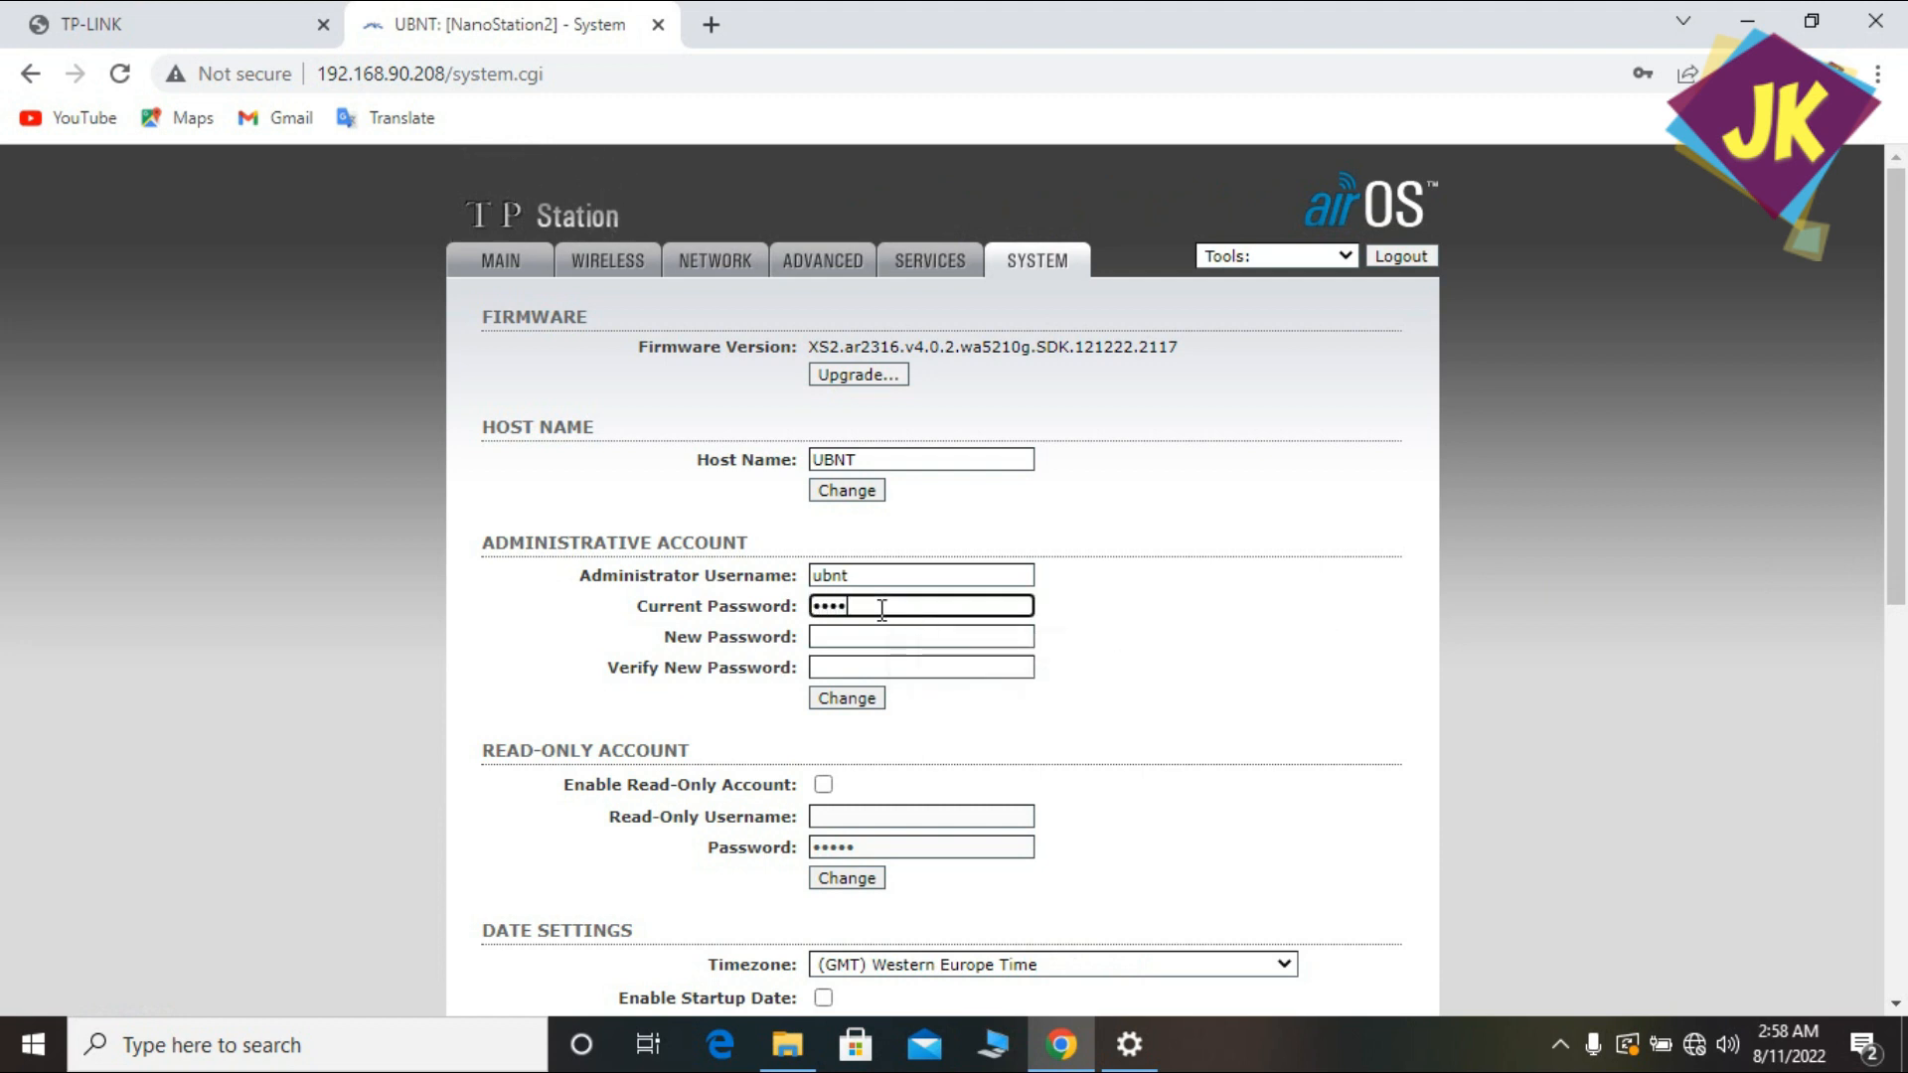
{"action": "key", "text": "Tab"}
{"action": "type", "text": "••••"}
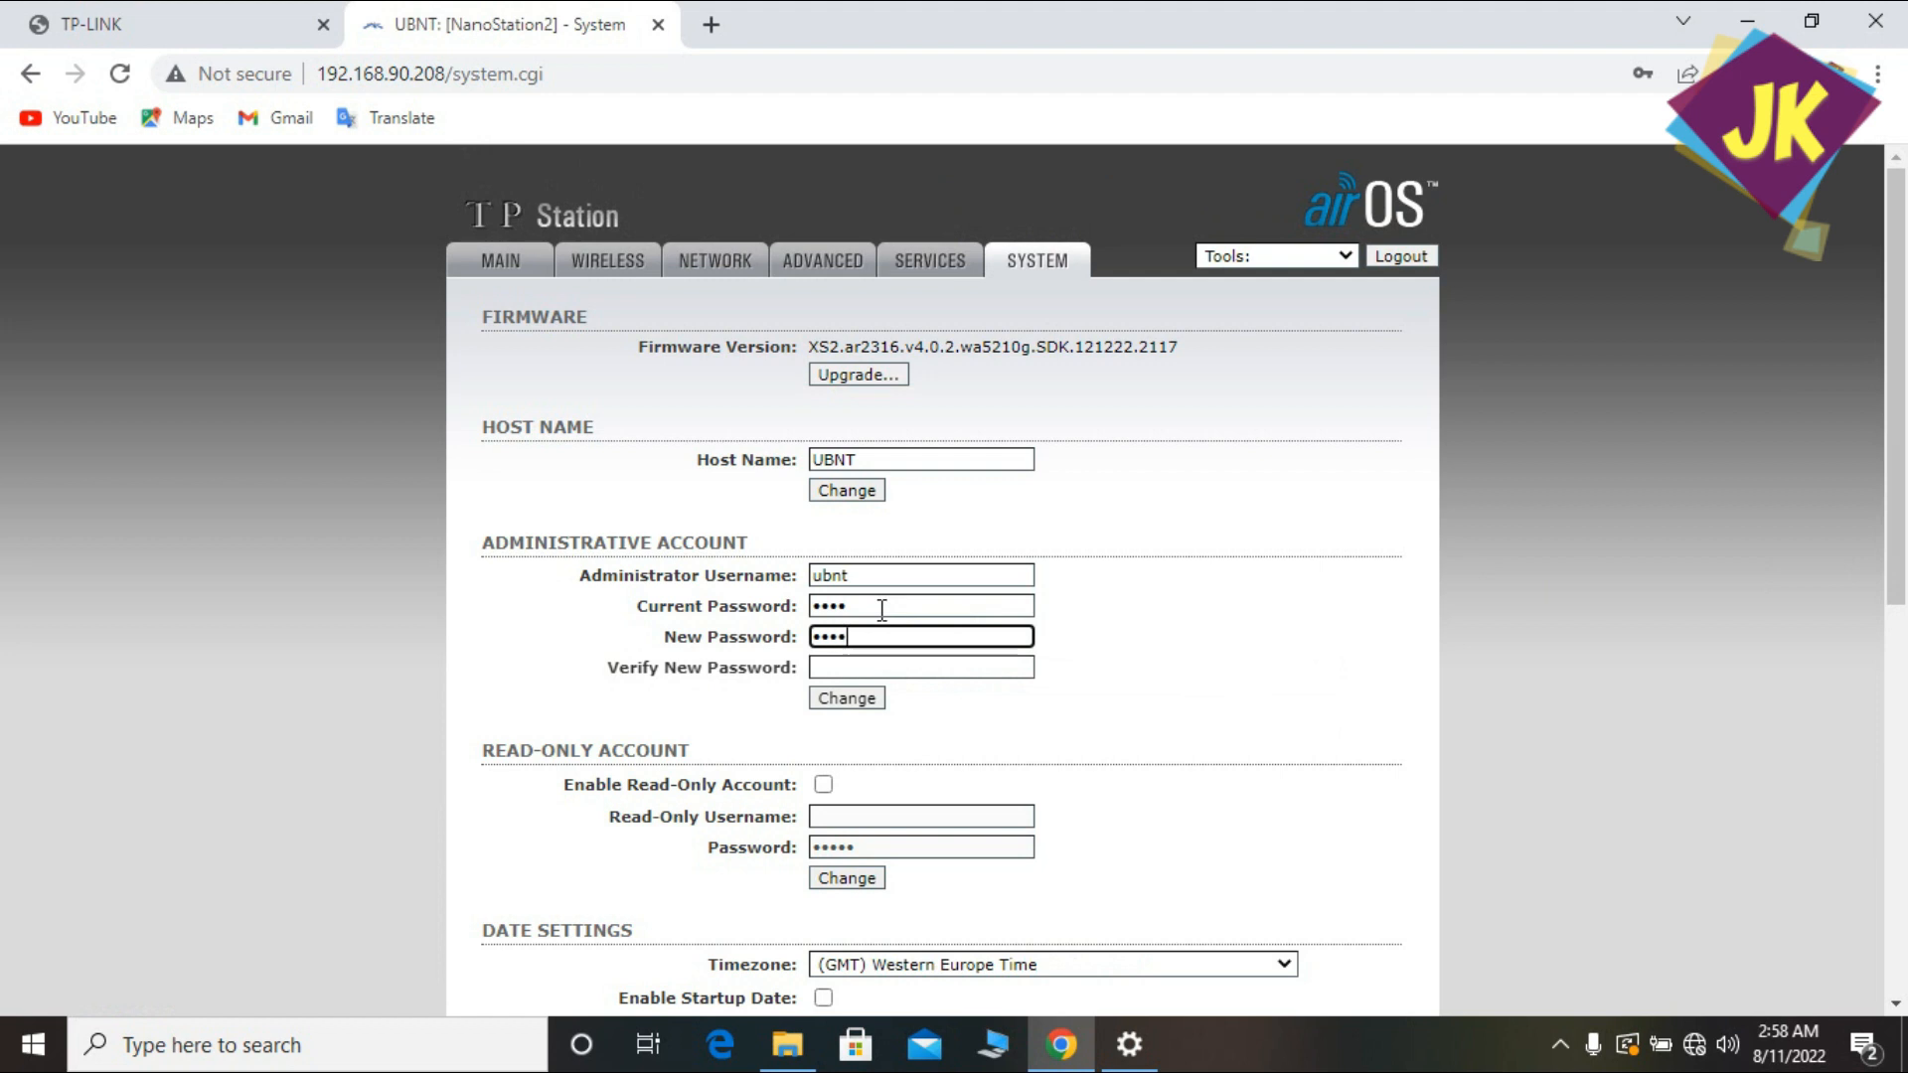
{"action": "type", "text": "•••"}
{"action": "left_click", "coordinate": [857, 673]}
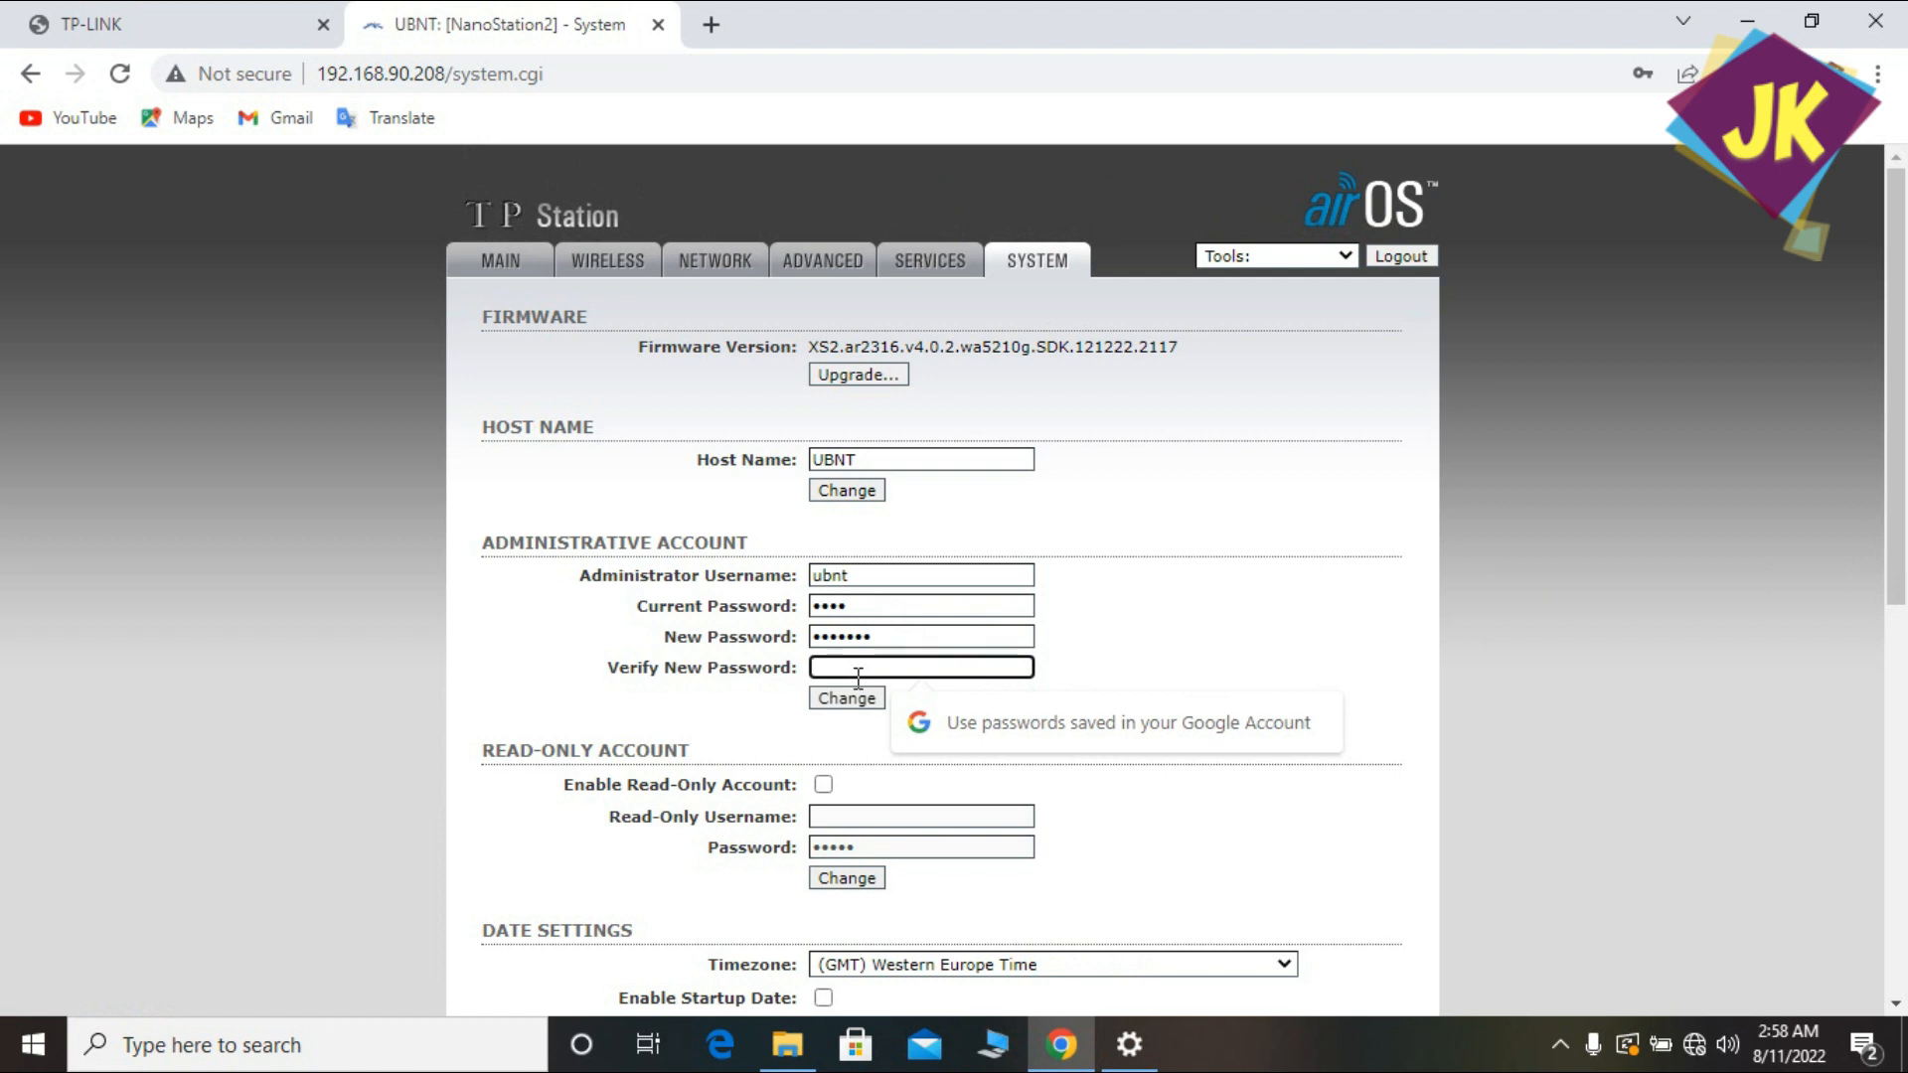
{"action": "type", "text": "•••••••"}
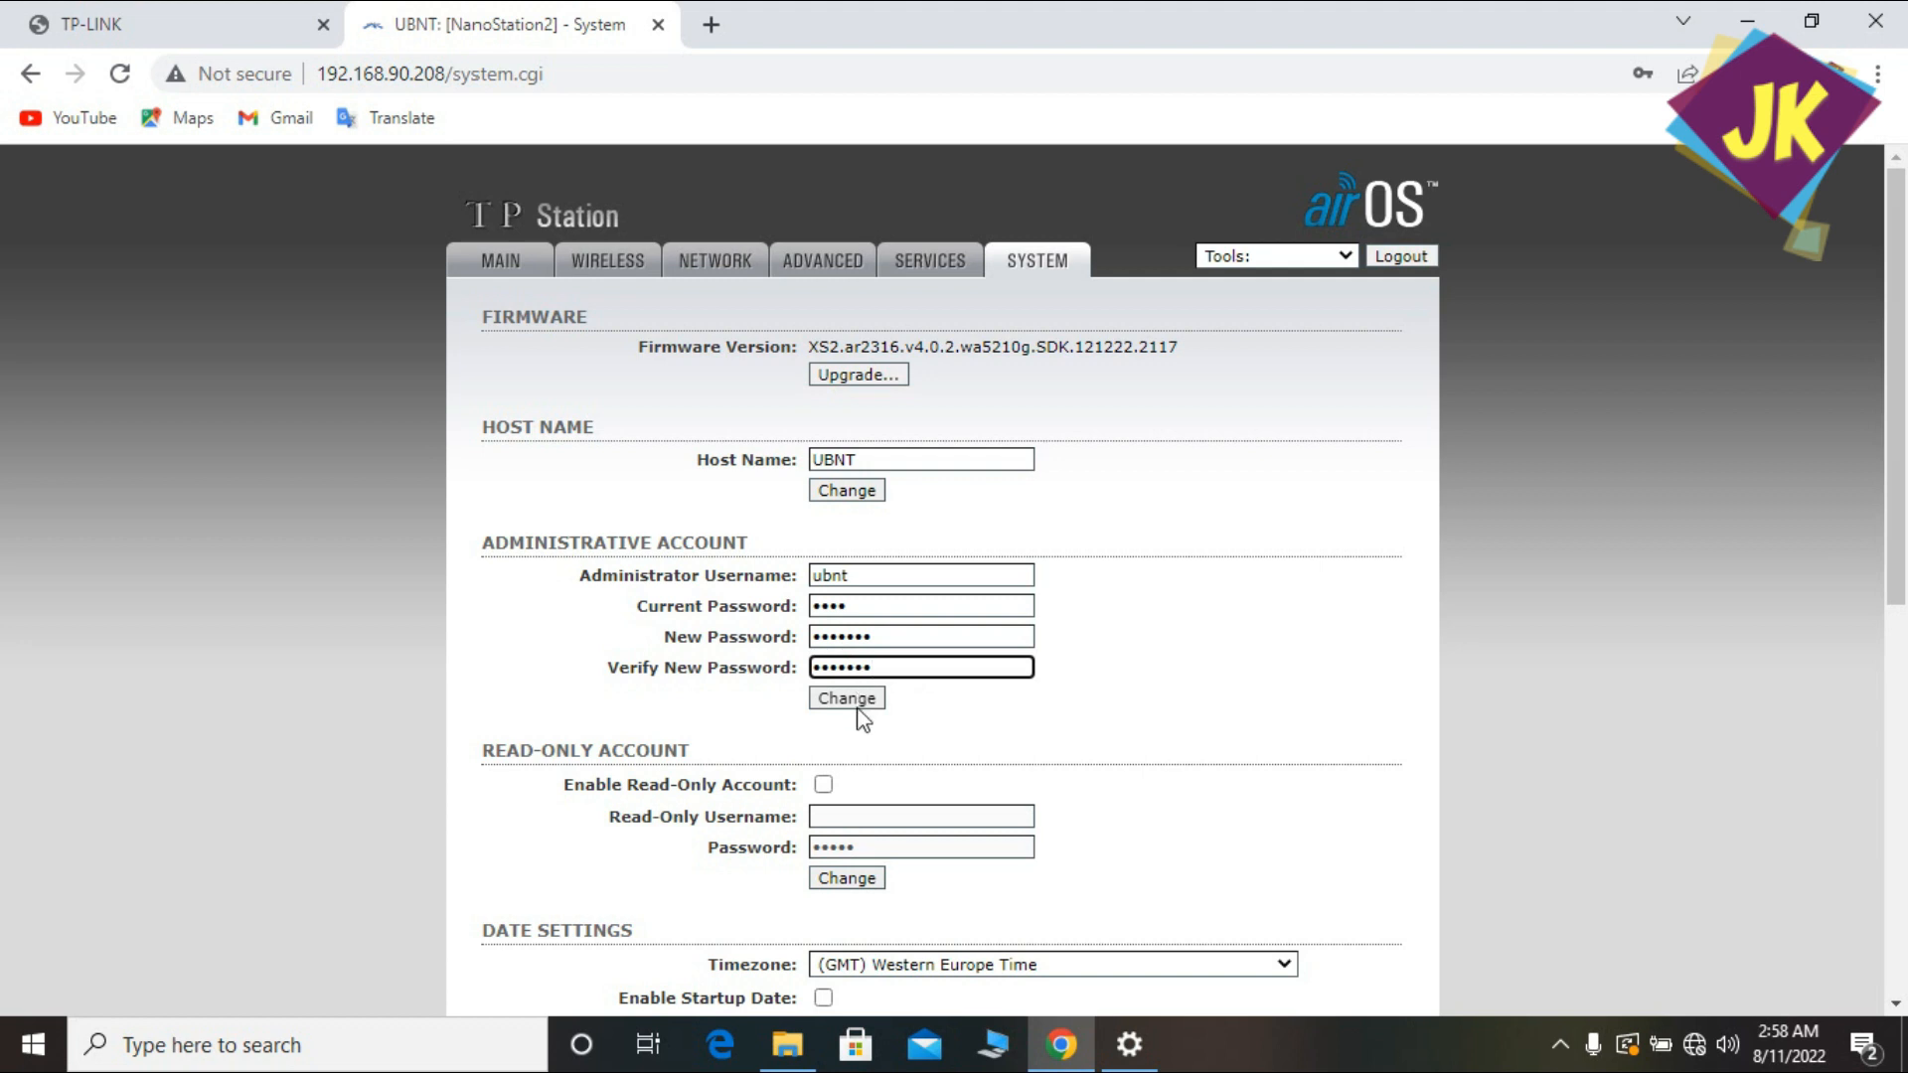
{"action": "left_click", "coordinate": [856, 707]}
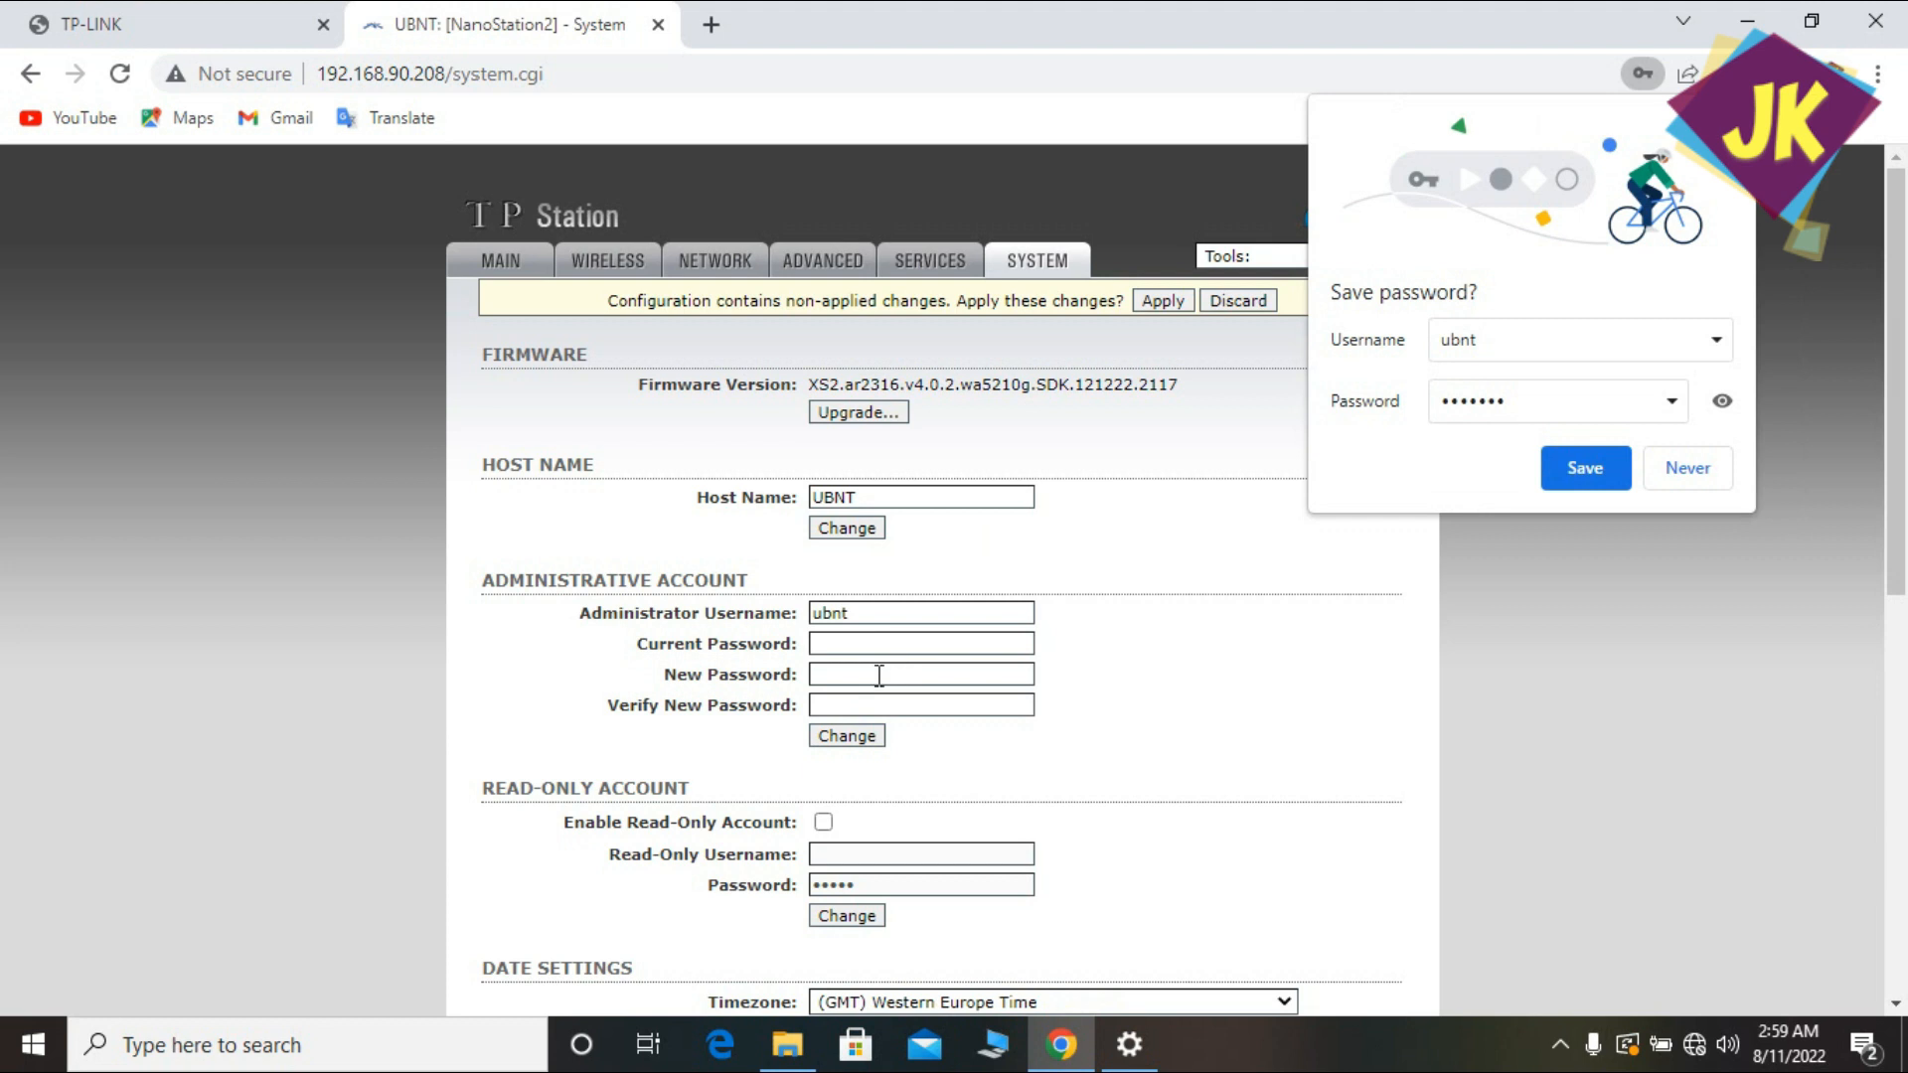
Apply the password change, view Wireless settings in Access Point mode, and save the password in Chrome.
{"action": "left_click", "coordinate": [1177, 308]}
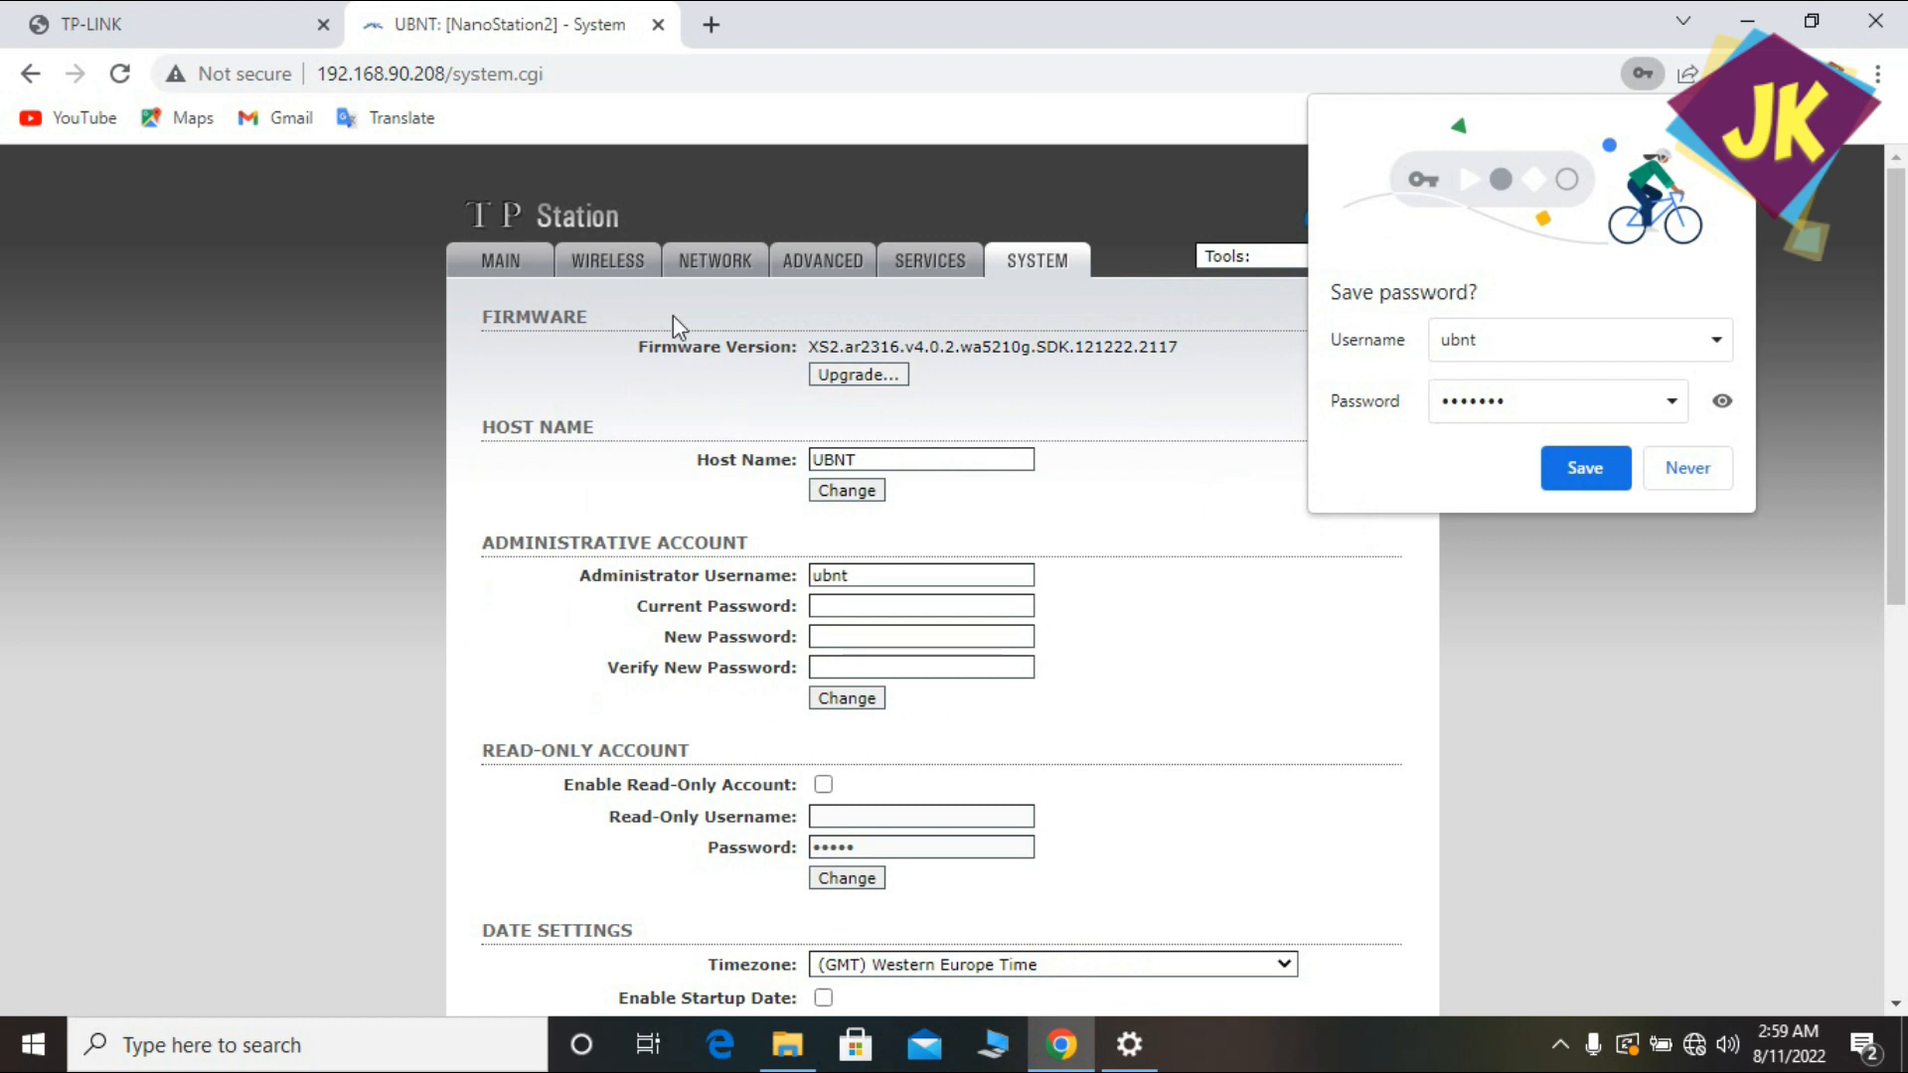
{"action": "left_click", "coordinate": [608, 274]}
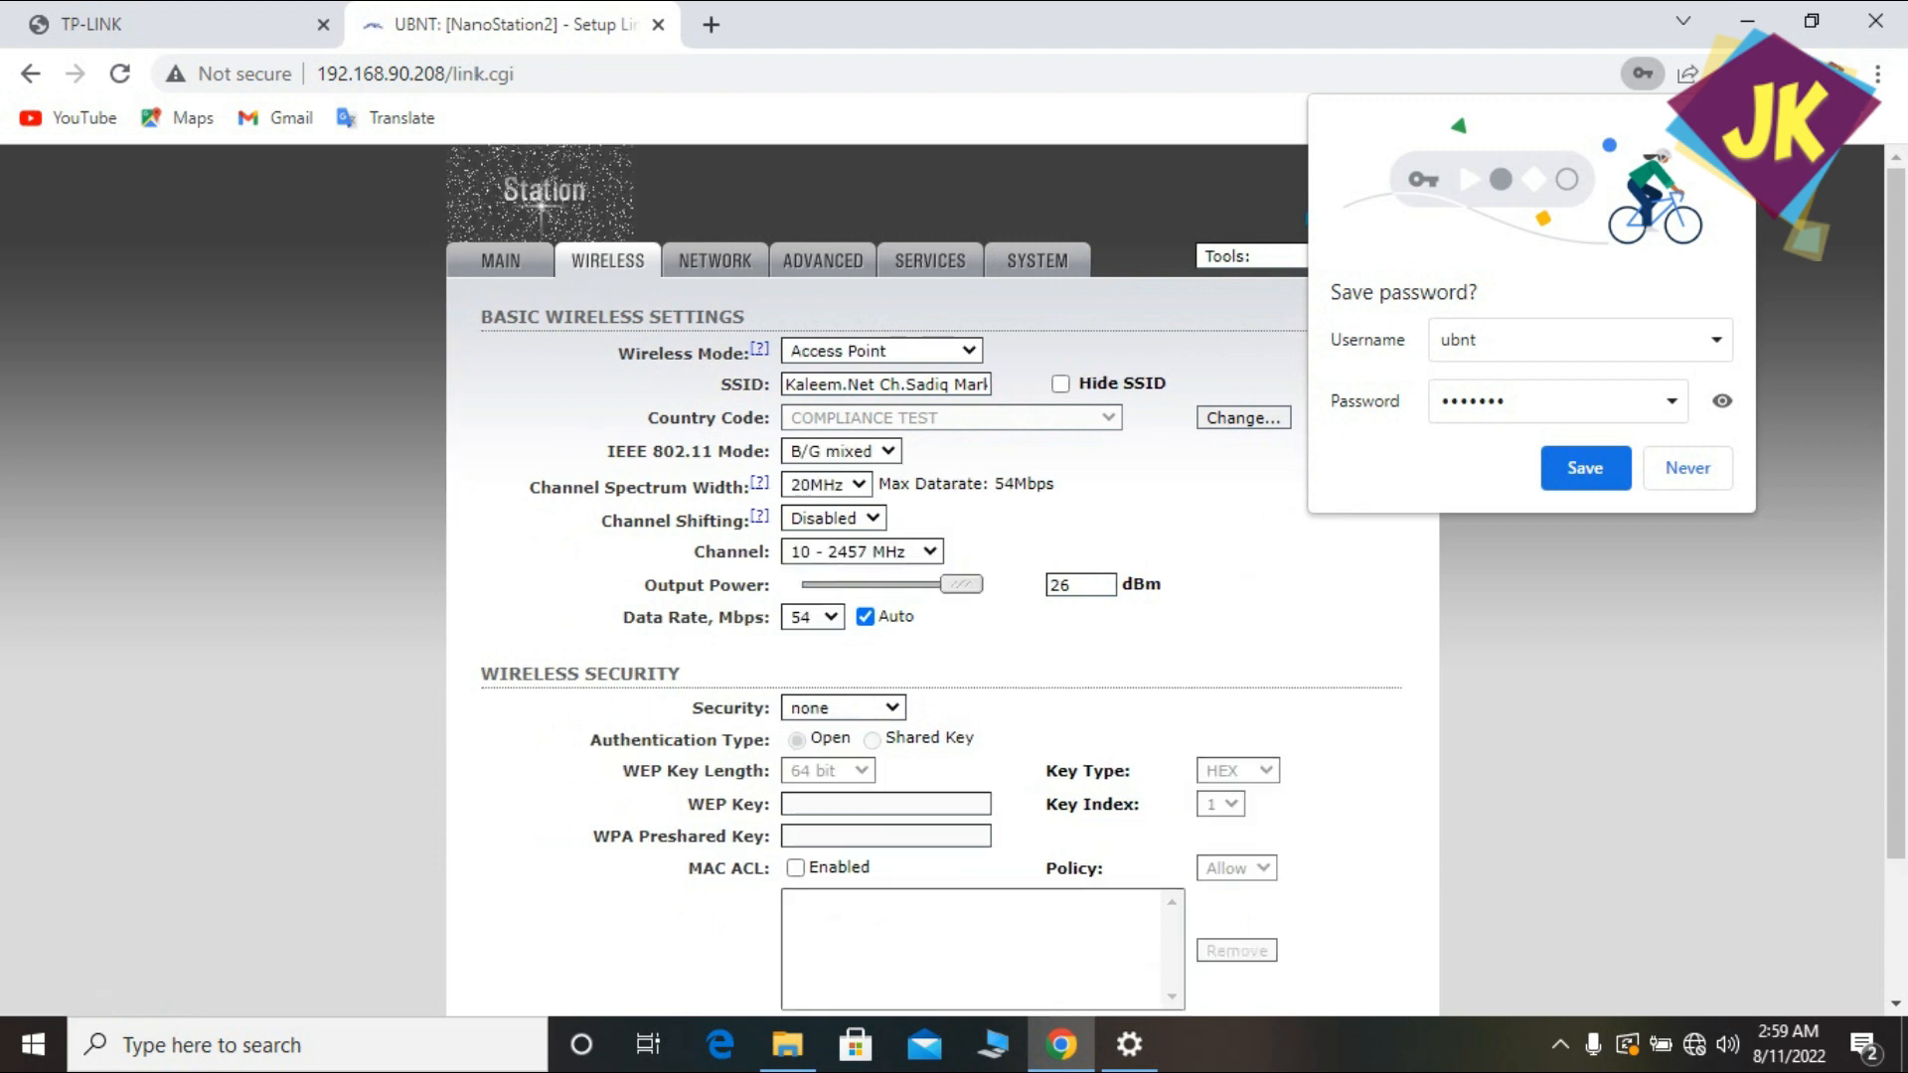
{"action": "left_click", "coordinate": [1586, 468]}
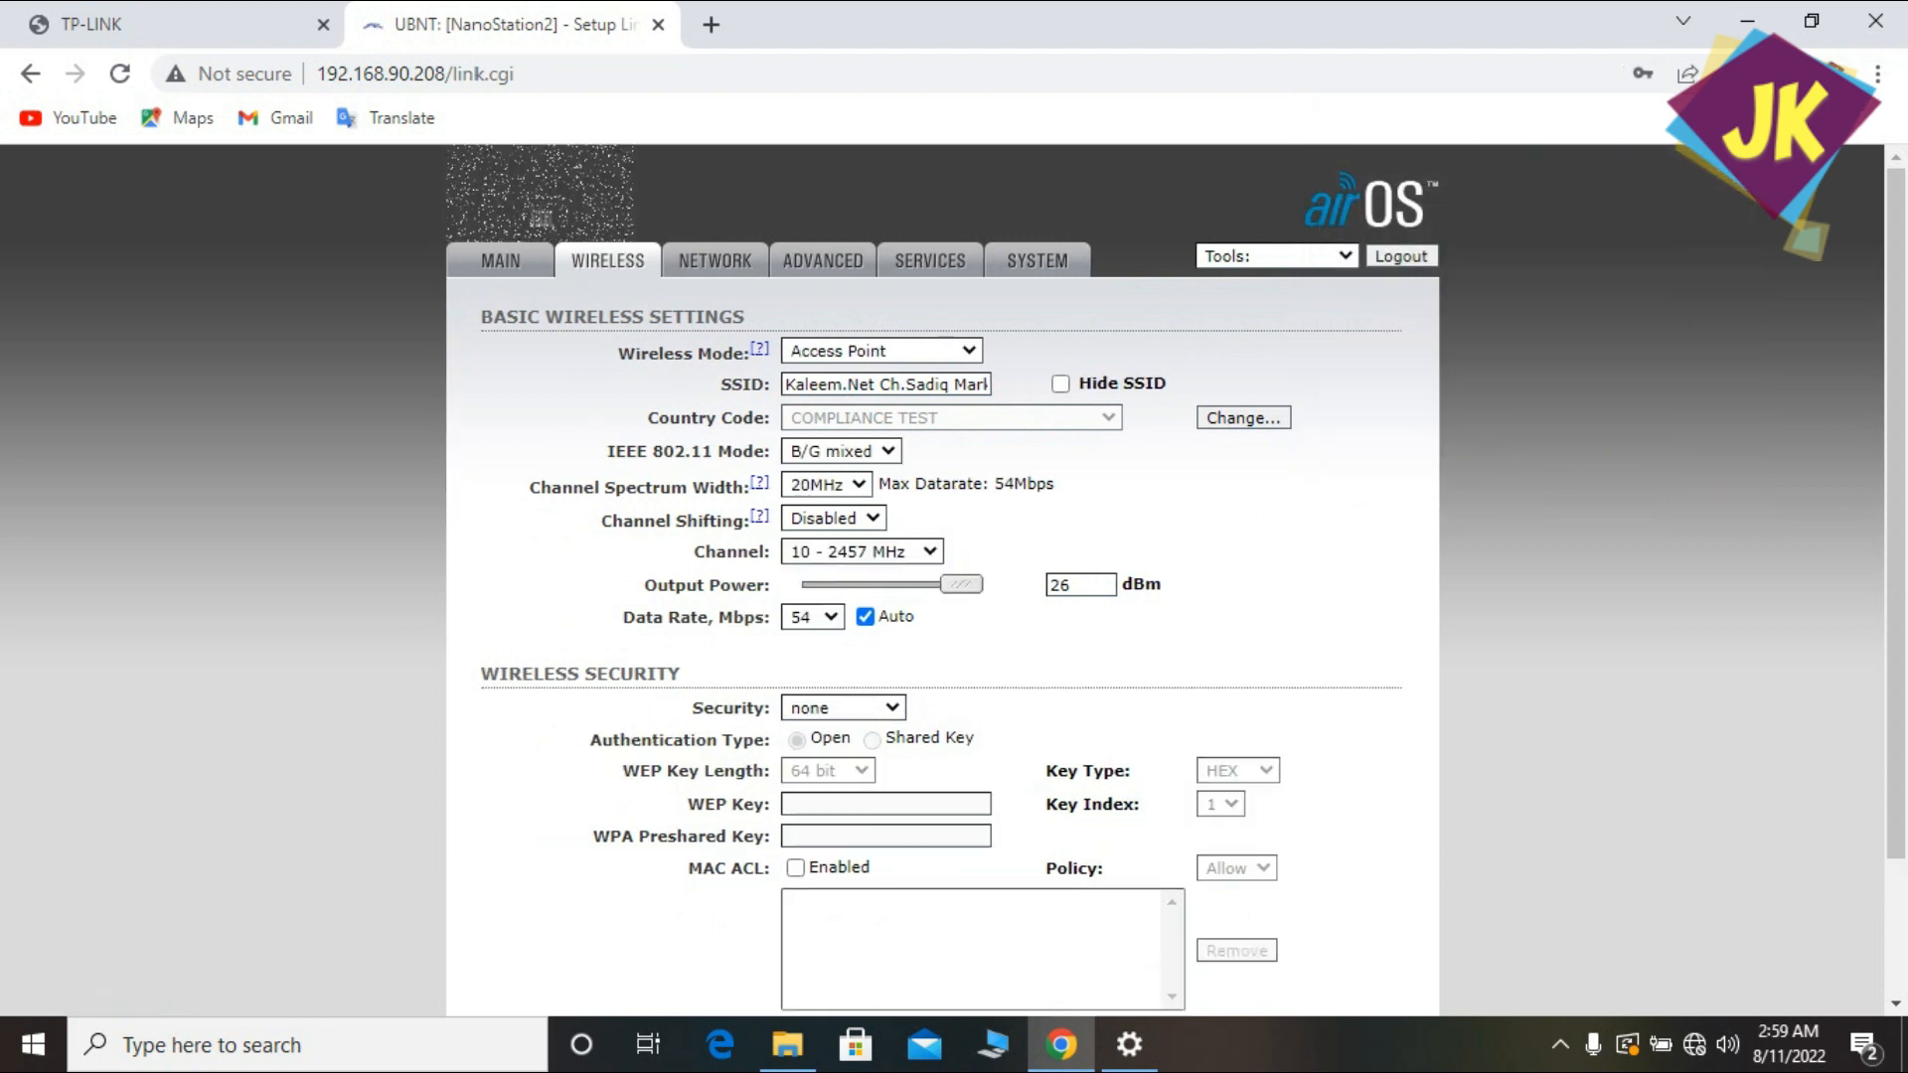